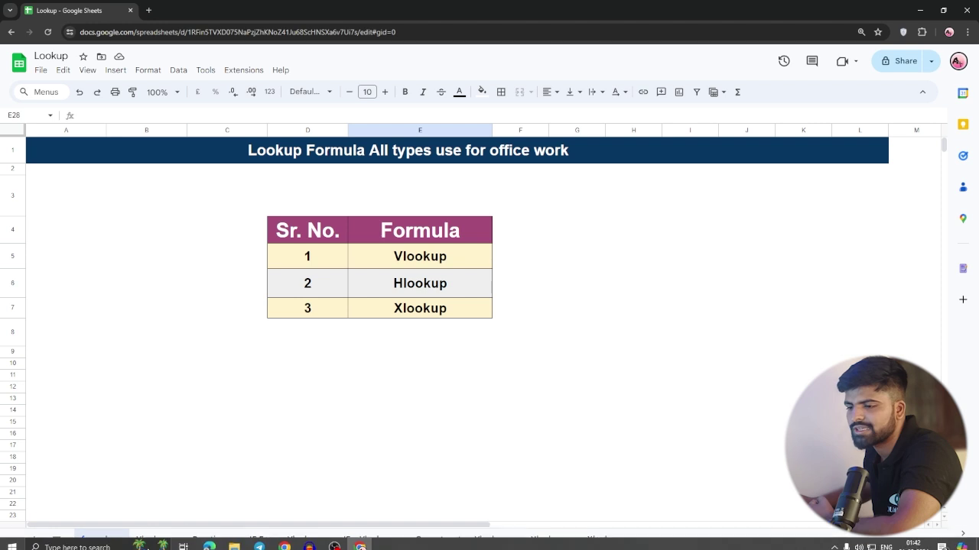
- Open the Vlookup sheet and copy the table's header row A4:I4 to row 43, starting at cell A43
{"action": "left_click", "coordinate": [149, 538]}
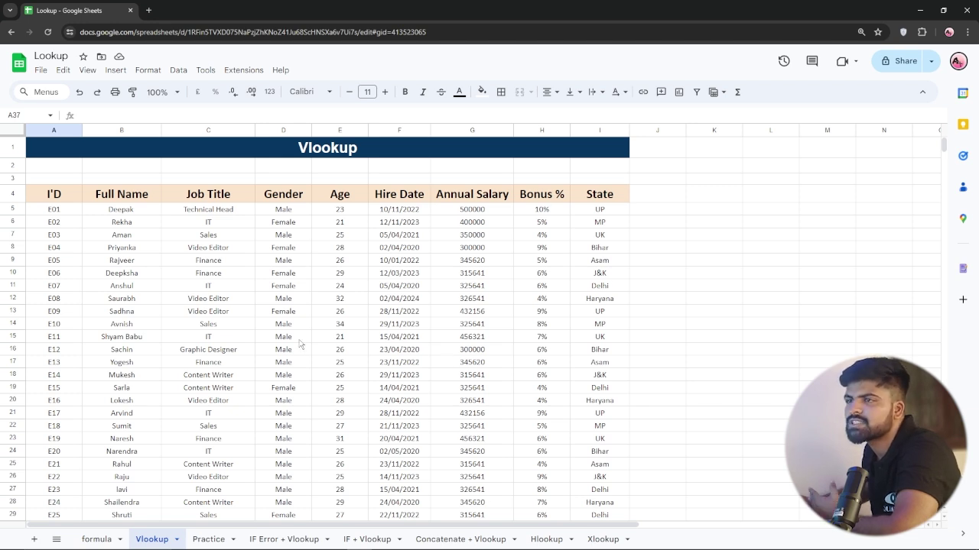
{"action": "scroll", "coordinate": [243, 351], "scroll_direction": "down", "scroll_amount": 3}
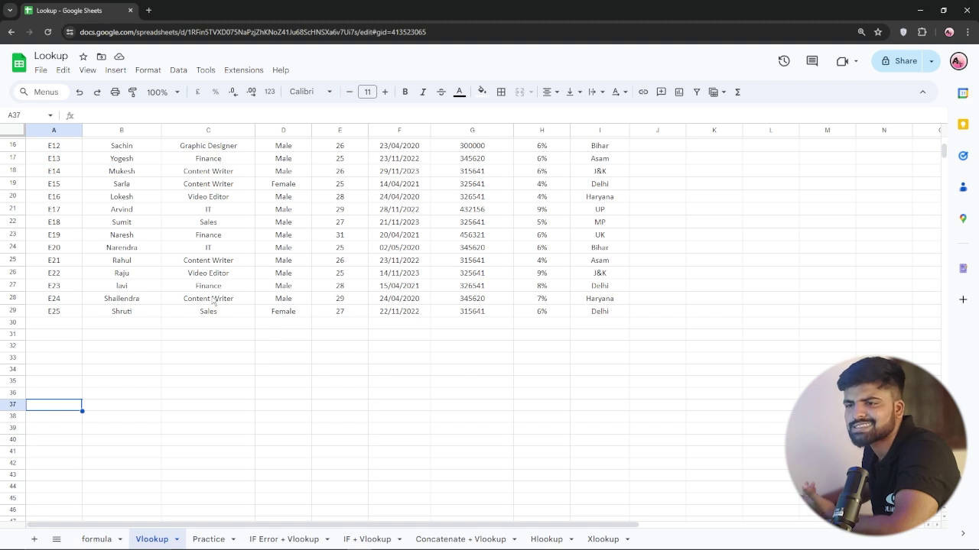
{"action": "scroll", "coordinate": [164, 297], "scroll_direction": "up", "scroll_amount": 5}
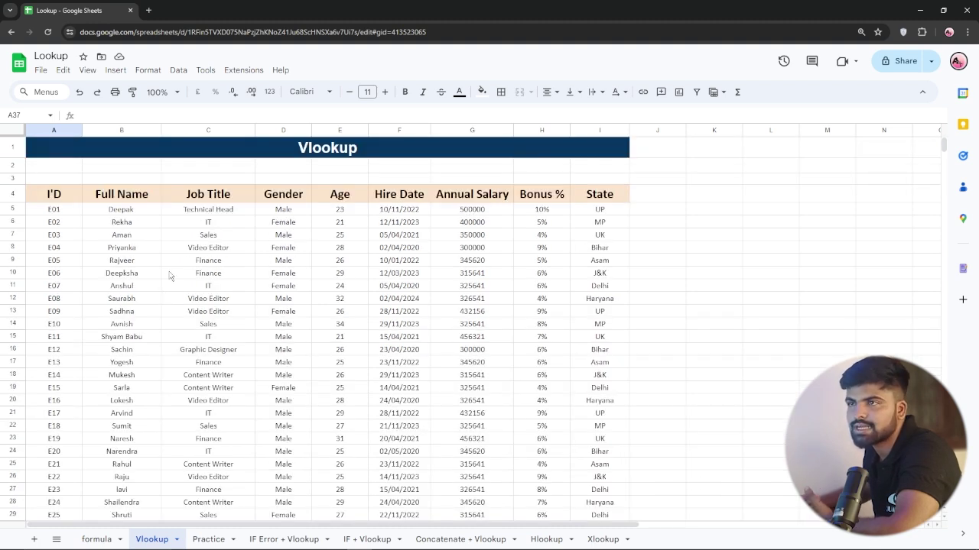
{"action": "left_click_drag", "start_coordinate": [43, 195], "coordinate": [613, 201]}
{"action": "key", "text": "ctrl+c"}
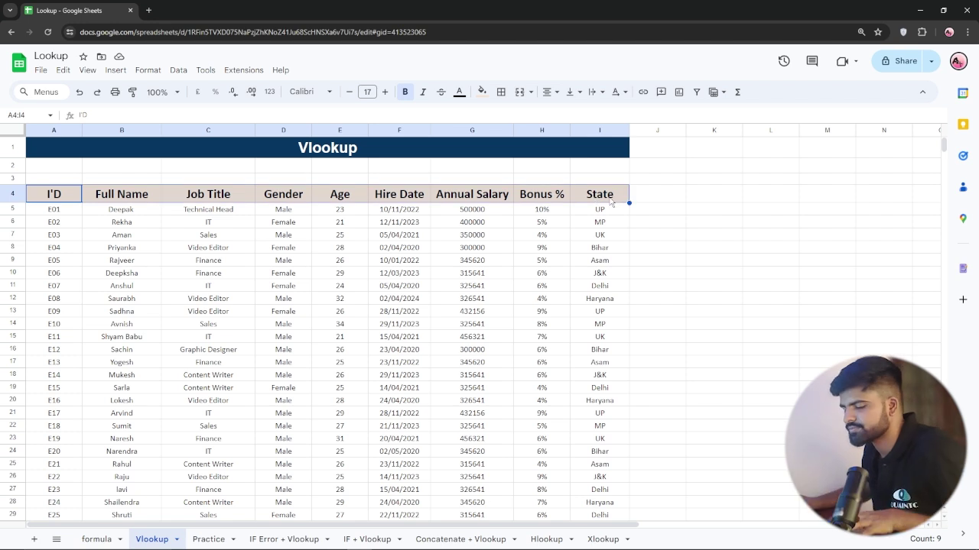
{"action": "scroll", "coordinate": [214, 298], "scroll_direction": "down", "scroll_amount": 5}
{"action": "scroll", "coordinate": [199, 299], "scroll_direction": "down", "scroll_amount": 2}
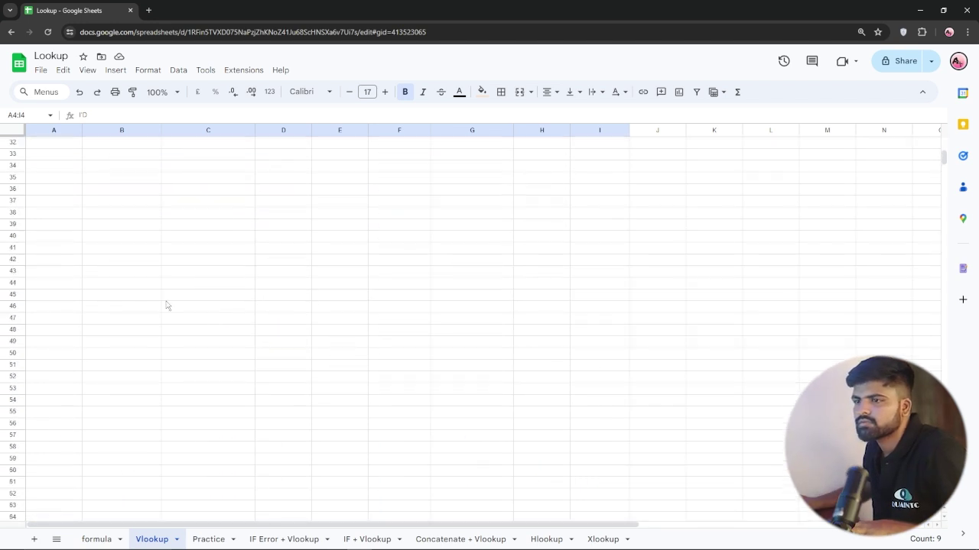
{"action": "left_click", "coordinate": [62, 277]}
{"action": "key", "text": "ctrl+v"}
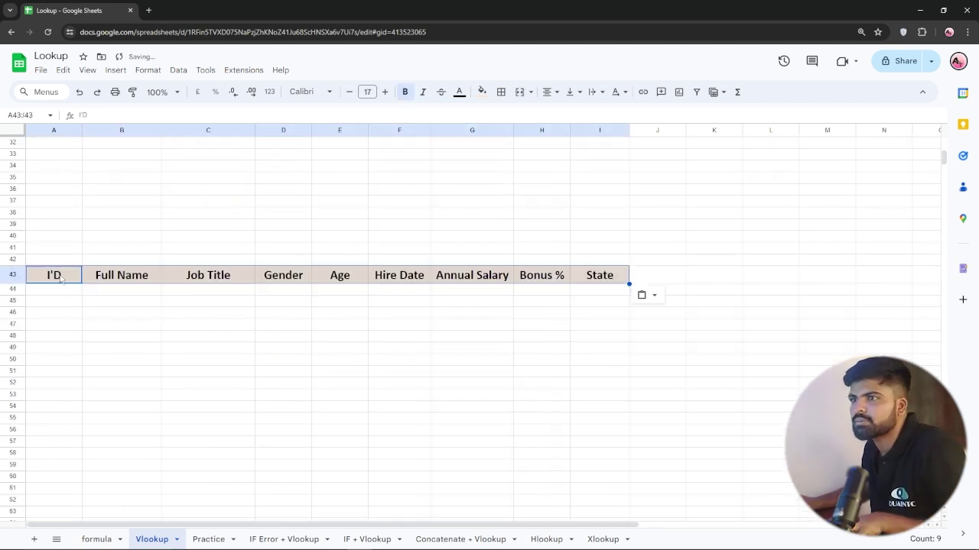
{"action": "left_click", "coordinate": [64, 279]}
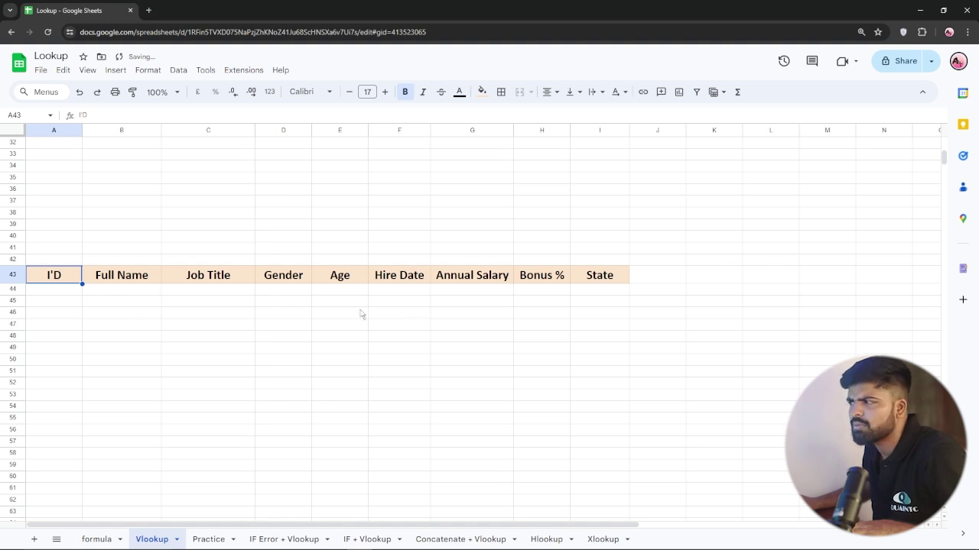
- Copy the ID E01 from cell A5 into cell A44 under the duplicated I'D header
{"action": "scroll", "coordinate": [173, 270], "scroll_direction": "up", "scroll_amount": 7}
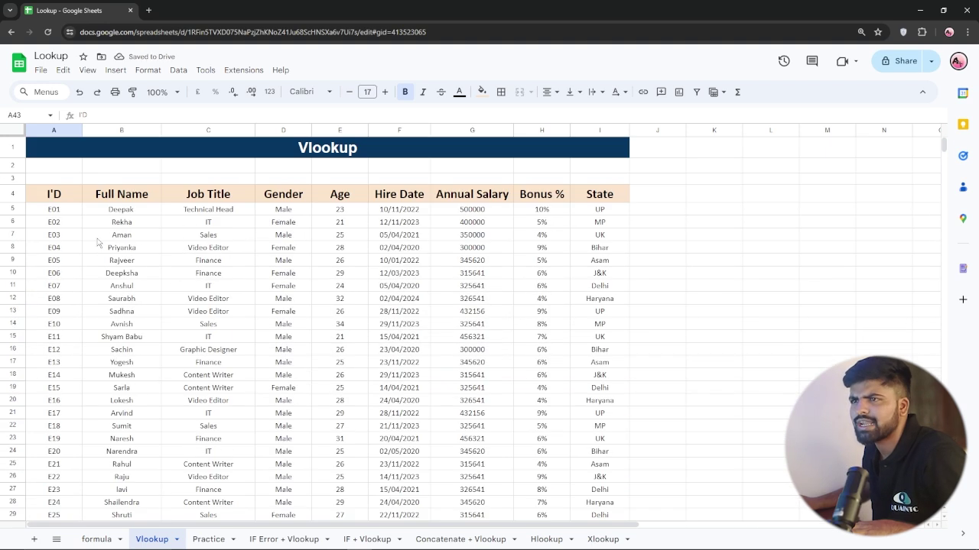
{"action": "left_click", "coordinate": [64, 213]}
{"action": "scroll", "coordinate": [54, 382], "scroll_direction": "down", "scroll_amount": 8}
{"action": "left_click", "coordinate": [52, 393]}
{"action": "type", "text": "E01"}
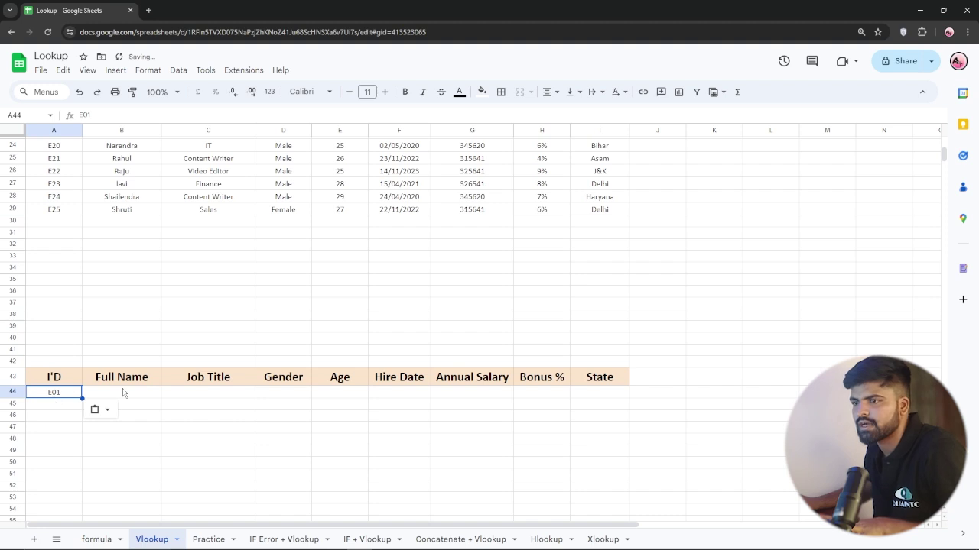
- Start a VLOOKUP formula in cell B44 with A44 as the search key and A5:I29 as the range
{"action": "key", "text": "Tab"}
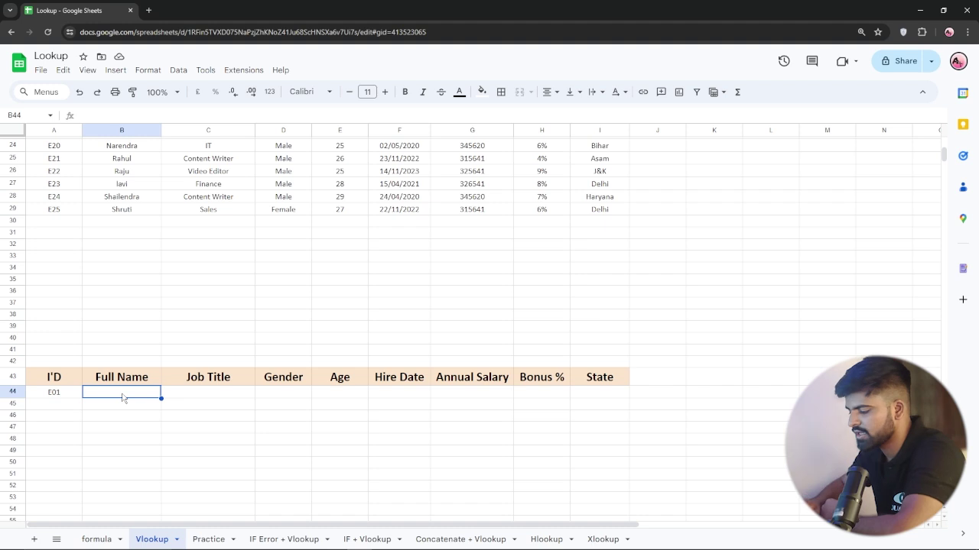
{"action": "type", "text": "="}
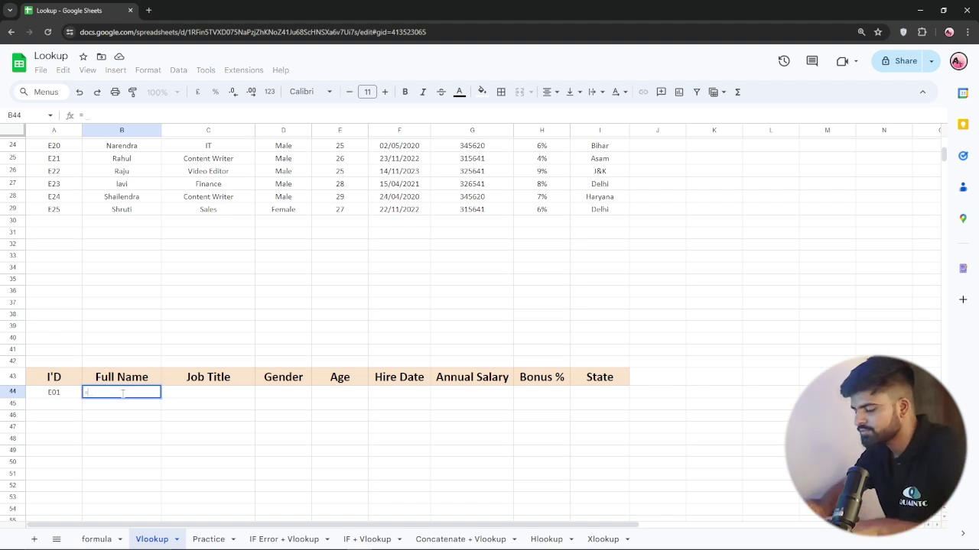
{"action": "type", "text": "vl"}
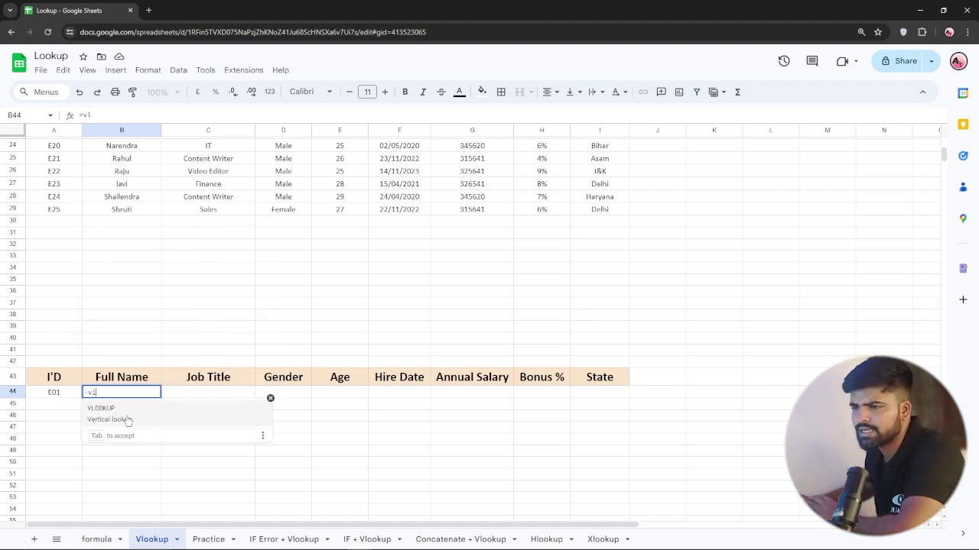
{"action": "left_click", "coordinate": [127, 420]}
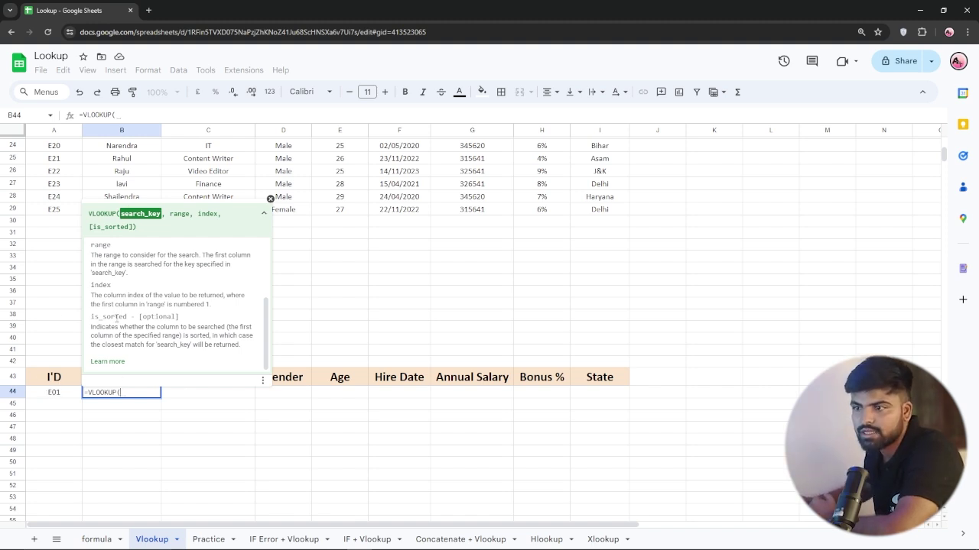
{"action": "left_click", "coordinate": [49, 393]}
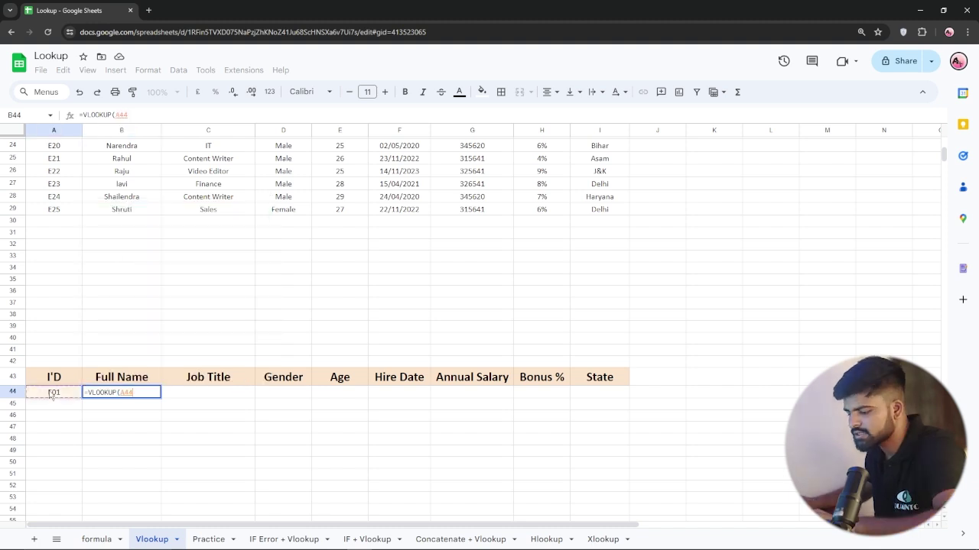
{"action": "type", "text": ","}
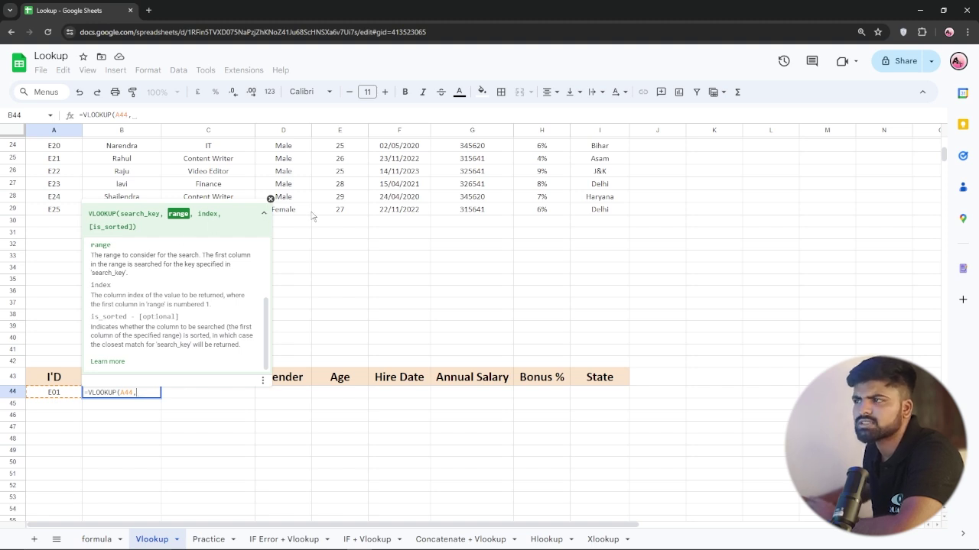
{"action": "scroll", "coordinate": [312, 214], "scroll_direction": "up", "scroll_amount": 8}
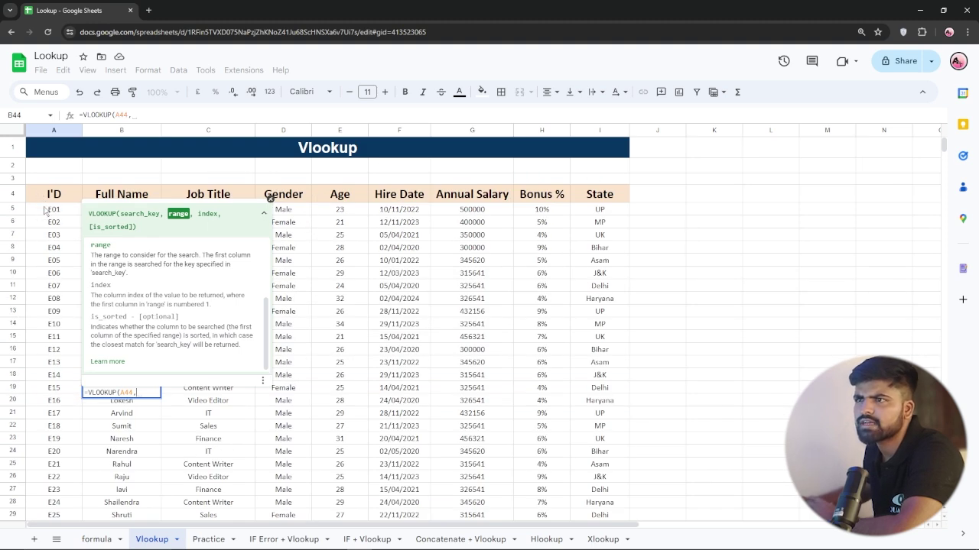
{"action": "left_click_drag", "start_coordinate": [45, 211], "coordinate": [590, 380]}
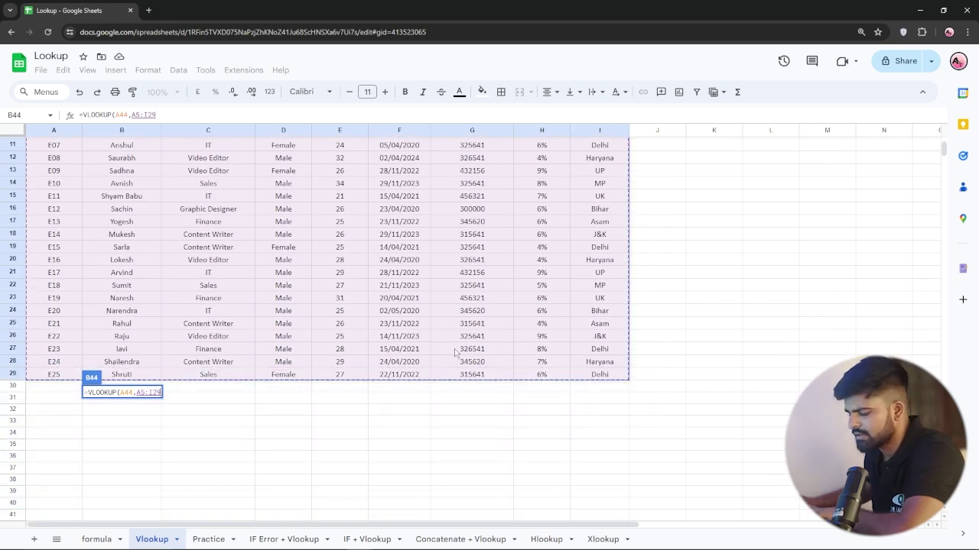
- Add 2 as the column index of the VLOOKUP formula so that it returns the Full Name column
{"action": "type", "text": ","}
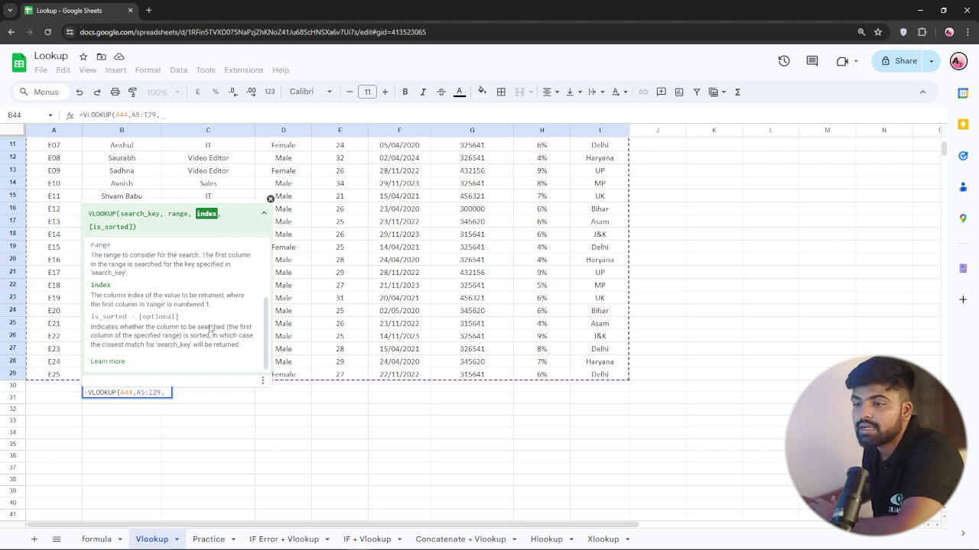
{"action": "scroll", "coordinate": [325, 251], "scroll_direction": "up", "scroll_amount": 3}
{"action": "scroll", "coordinate": [326, 251], "scroll_direction": "down", "scroll_amount": 10}
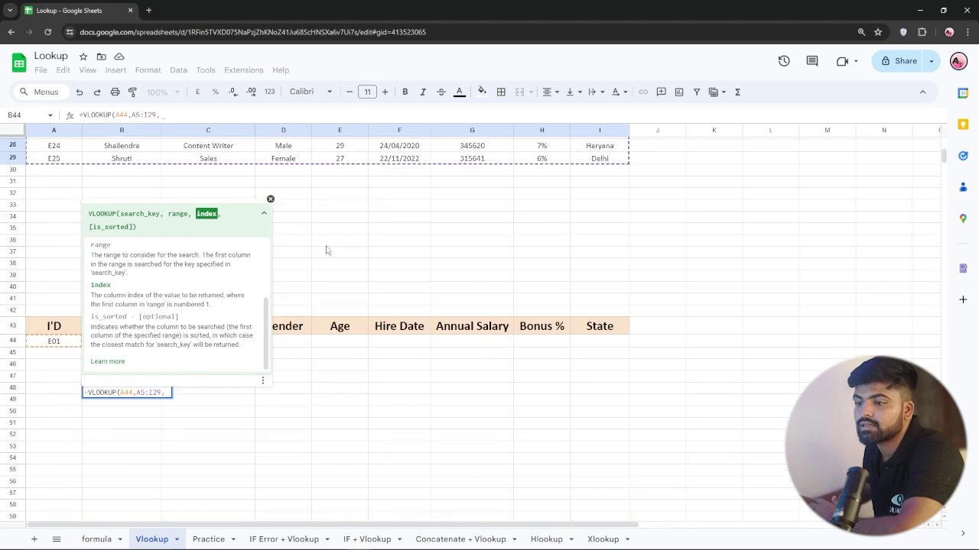
{"action": "scroll", "coordinate": [325, 250], "scroll_direction": "up", "scroll_amount": 4}
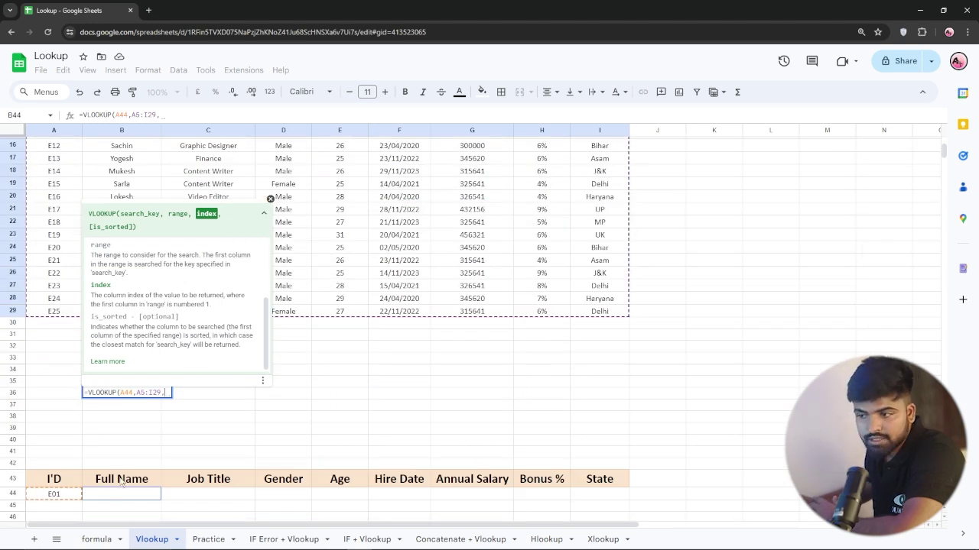
{"action": "scroll", "coordinate": [322, 254], "scroll_direction": "up", "scroll_amount": 5}
{"action": "scroll", "coordinate": [322, 253], "scroll_direction": "down", "scroll_amount": 1}
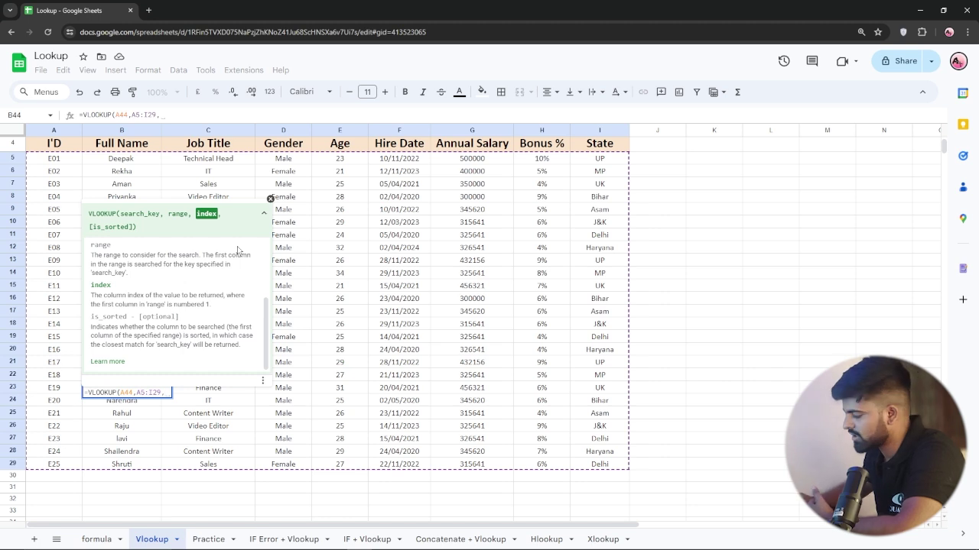
{"action": "type", "text": "2"}
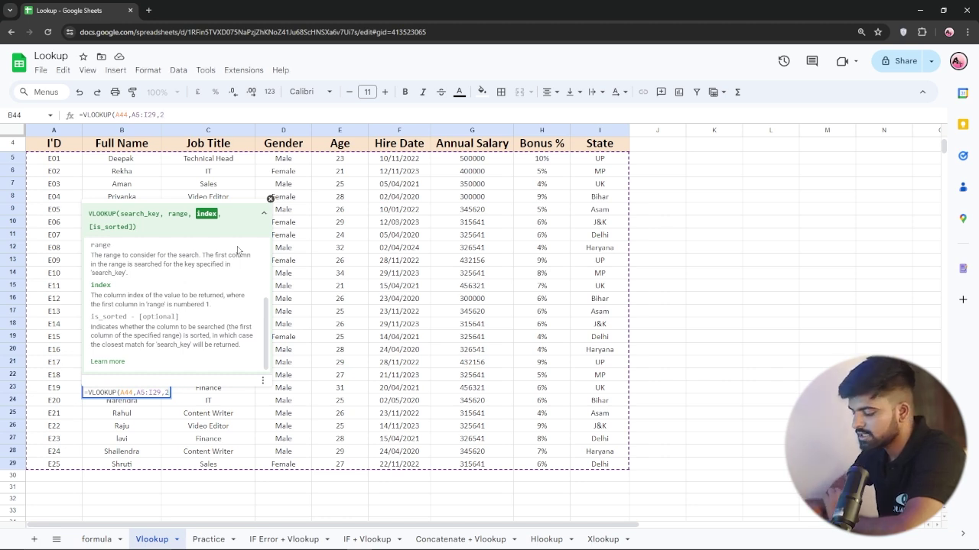
- Add "false" as the is_sorted argument, complete the formula in B44, and check its result against the source table
{"action": "type", "text": ","}
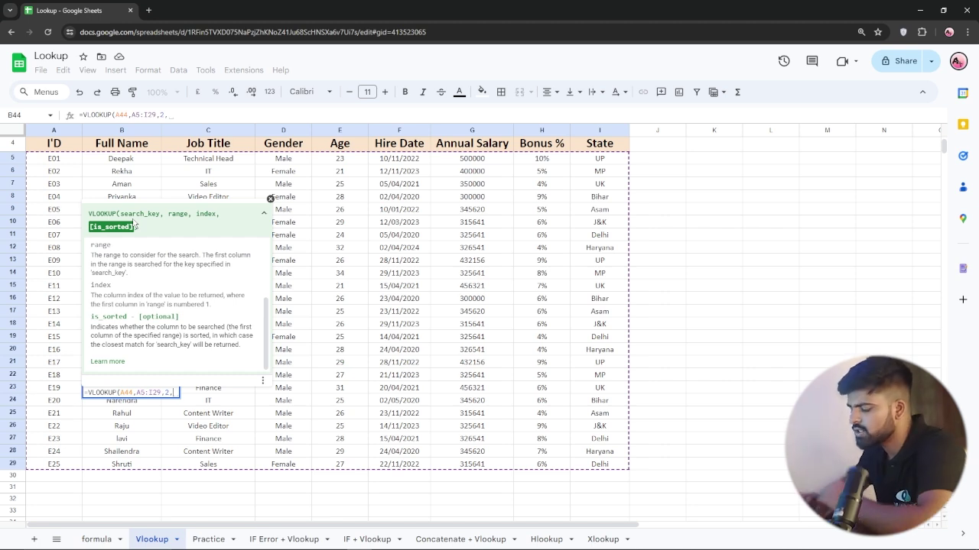
{"action": "type", "text": "\""}
{"action": "type", "text": "fol"}
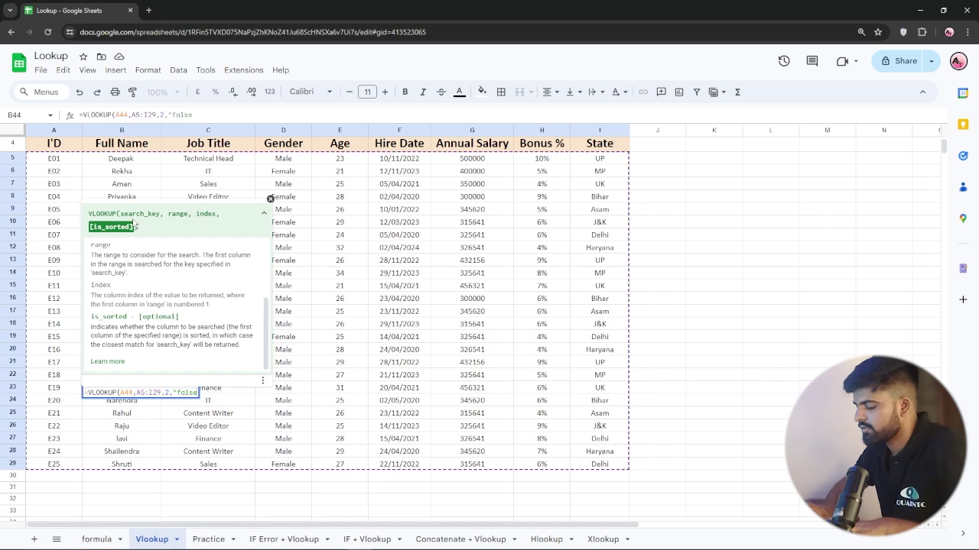
{"action": "type", "text": "se\")"}
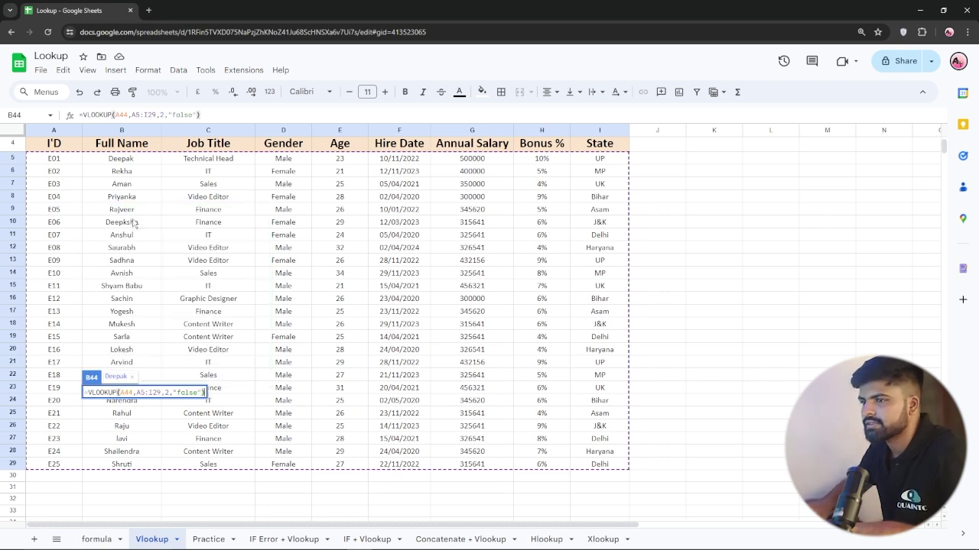
{"action": "key", "text": "Return"}
{"action": "scroll", "coordinate": [135, 328], "scroll_direction": "down", "scroll_amount": 5}
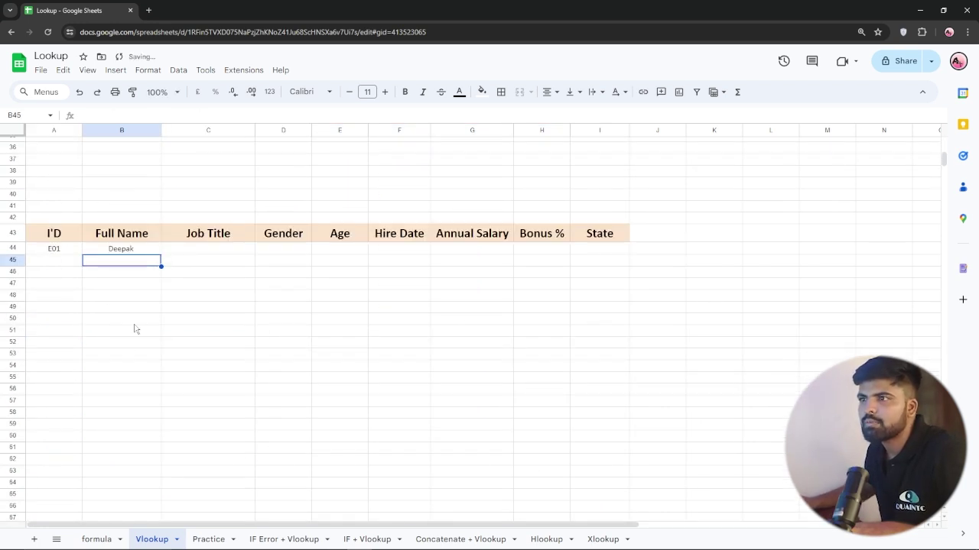
{"action": "scroll", "coordinate": [134, 255], "scroll_direction": "up", "scroll_amount": 10}
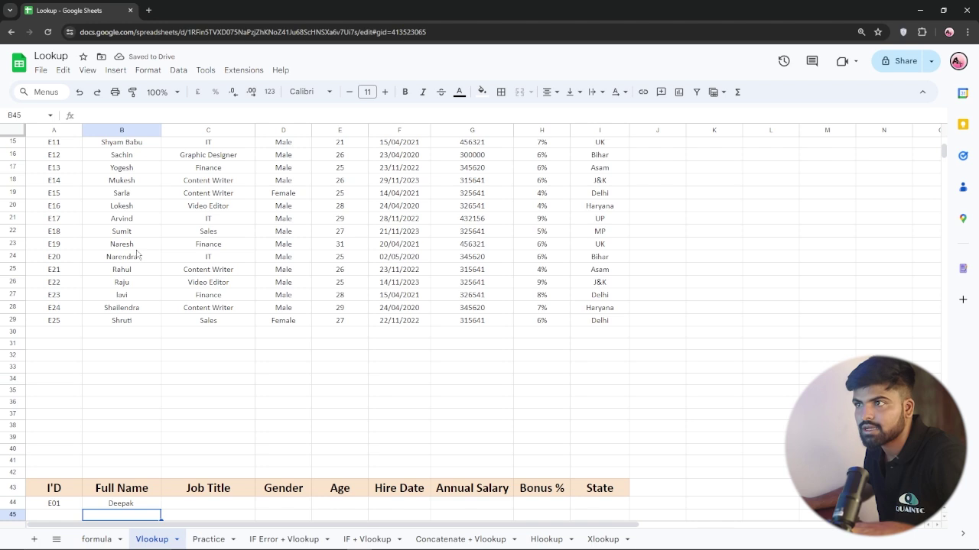
{"action": "scroll", "coordinate": [119, 211], "scroll_direction": "up", "scroll_amount": 2}
{"action": "scroll", "coordinate": [155, 220], "scroll_direction": "down", "scroll_amount": 9}
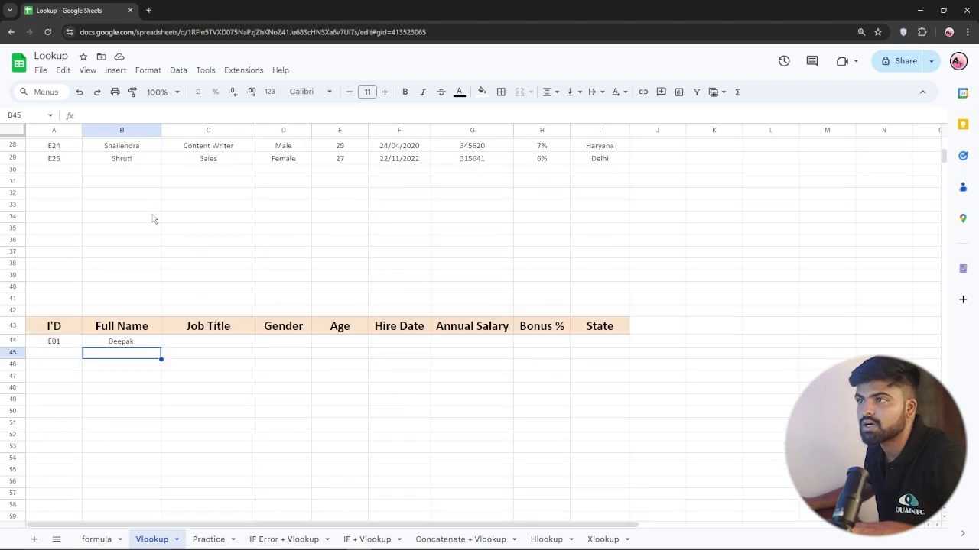
{"action": "left_click", "coordinate": [111, 345]}
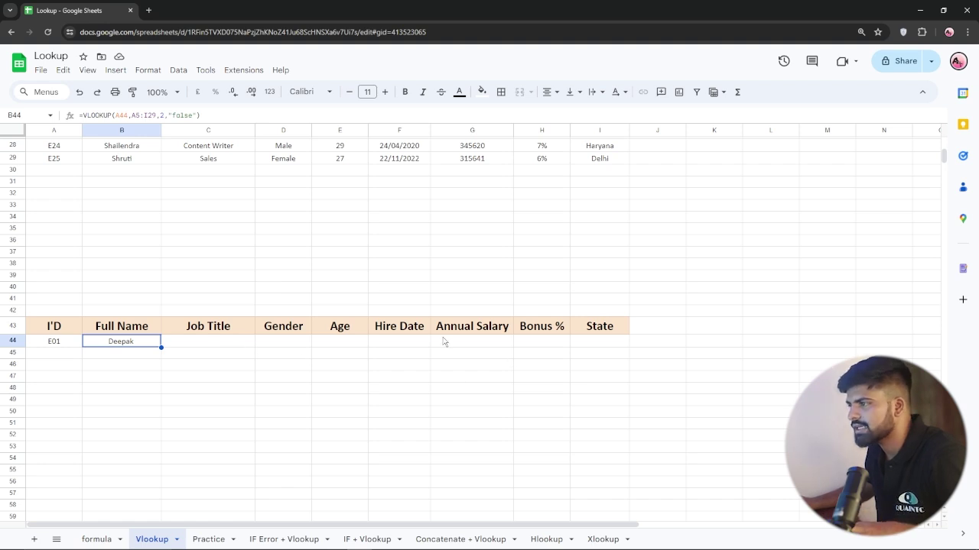
- Start a VLOOKUP formula in cell H44 under Bonus % with A44 as the search key and A5:I29 as the range
{"action": "left_click", "coordinate": [533, 345]}
{"action": "type", "text": "="}
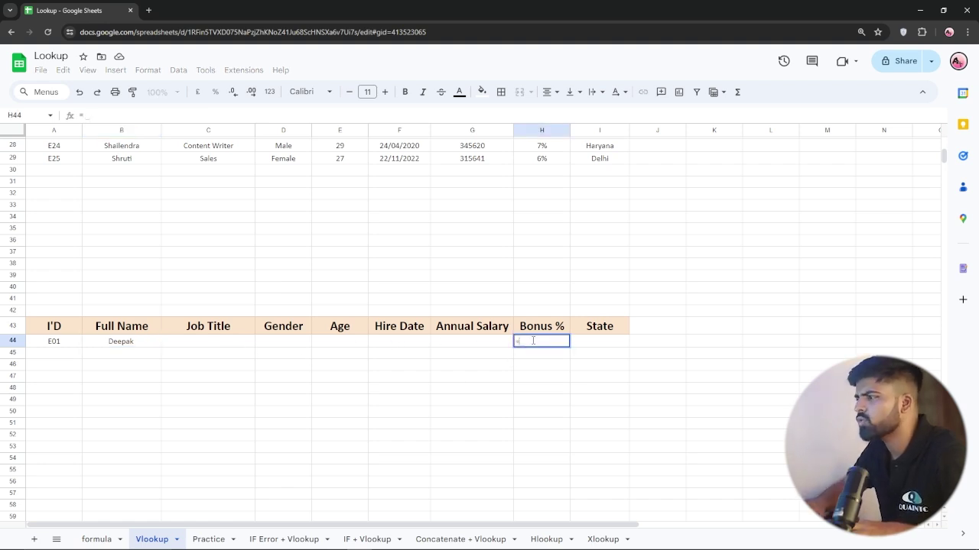
{"action": "type", "text": "vl"}
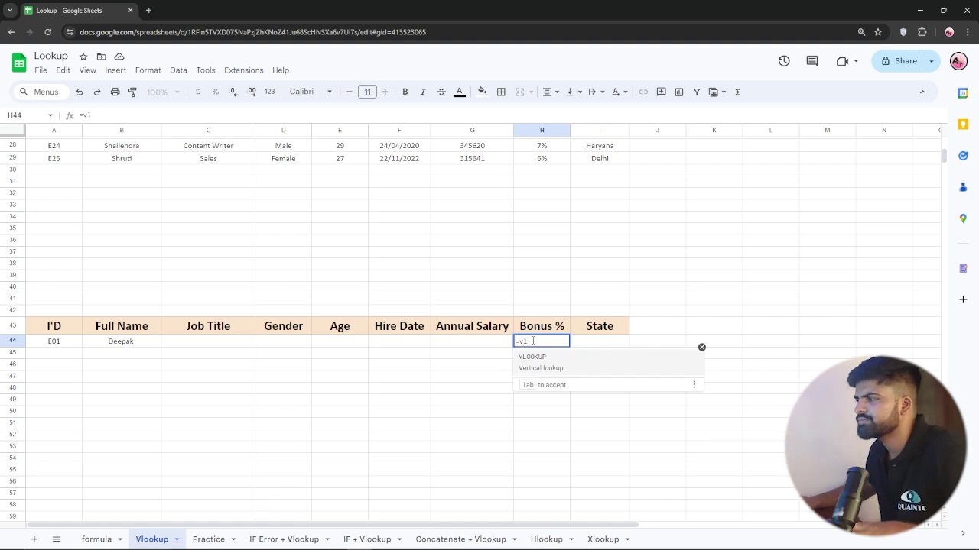
{"action": "key", "text": "Tab"}
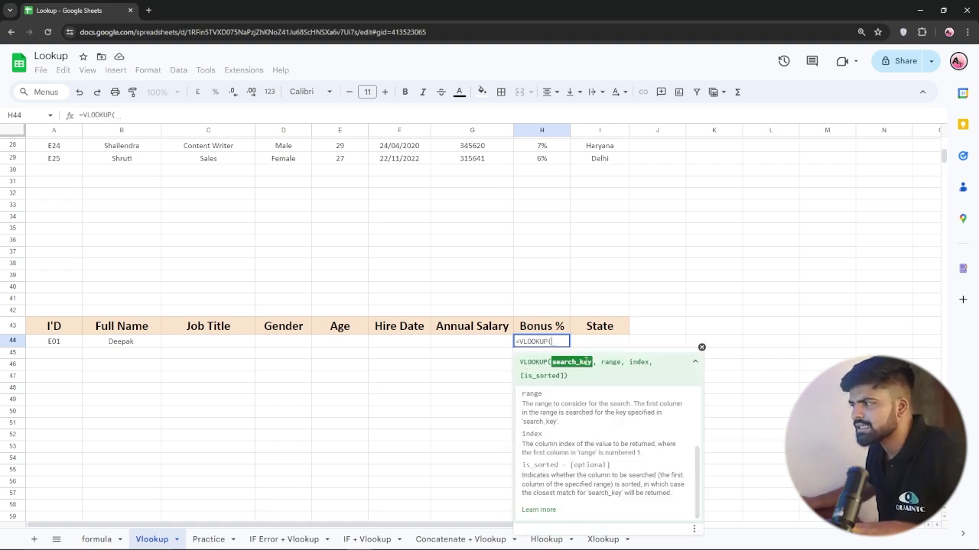
{"action": "left_click", "coordinate": [56, 344]}
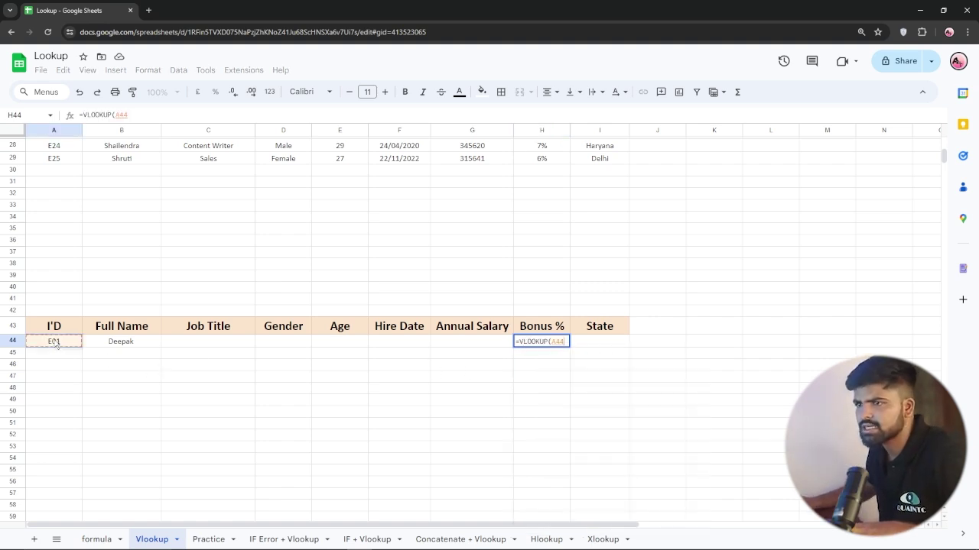
{"action": "type", "text": ","}
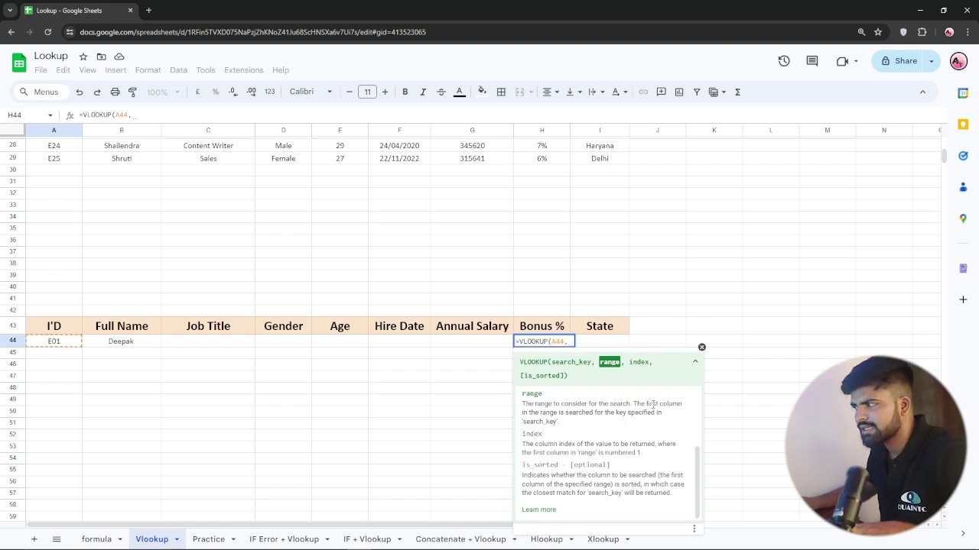
{"action": "scroll", "coordinate": [393, 258], "scroll_direction": "up", "scroll_amount": 10}
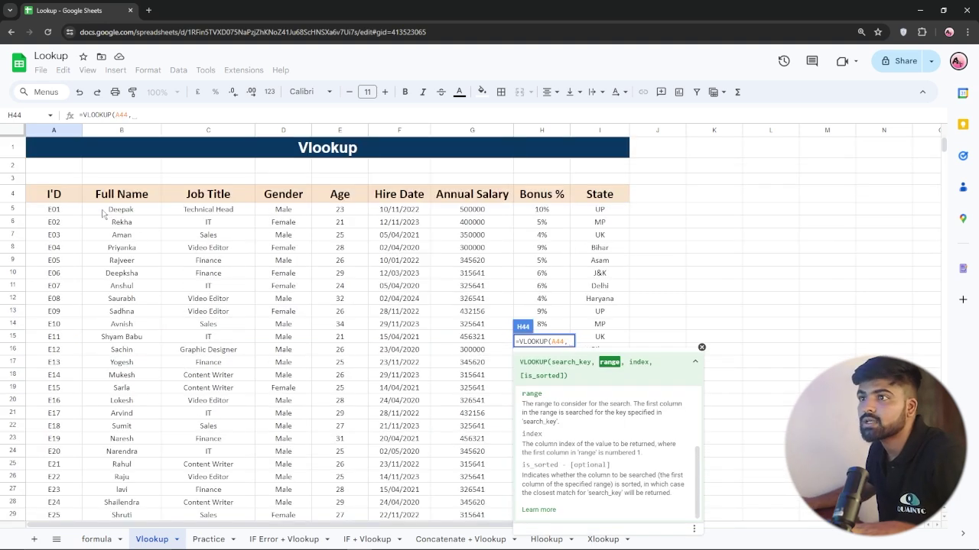
{"action": "left_click_drag", "start_coordinate": [48, 213], "coordinate": [597, 394]}
{"action": "type", "text": ","}
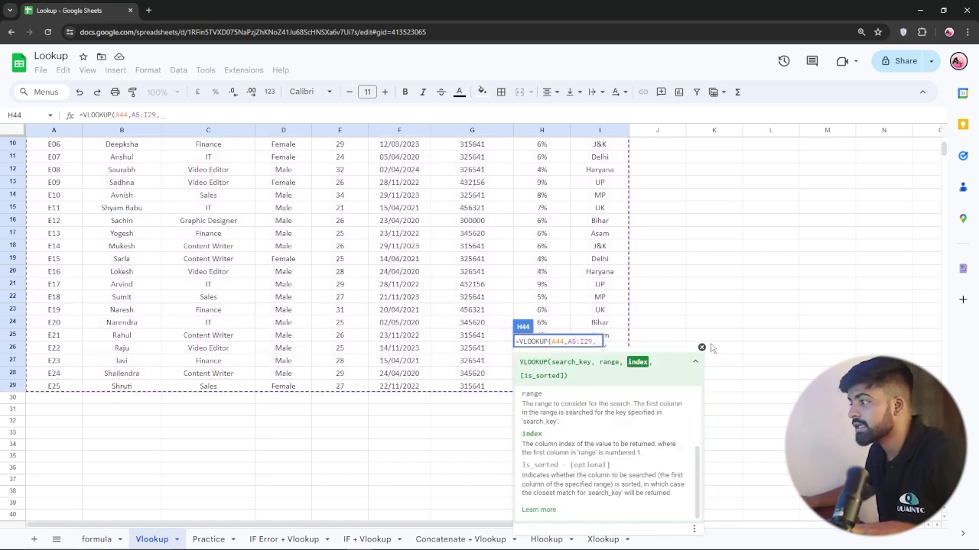
- Complete the VLOOKUP formula in H44 with column index 8 and "false" as is_sorted, and check its result against the source table
{"action": "scroll", "coordinate": [444, 413], "scroll_direction": "down", "scroll_amount": 10}
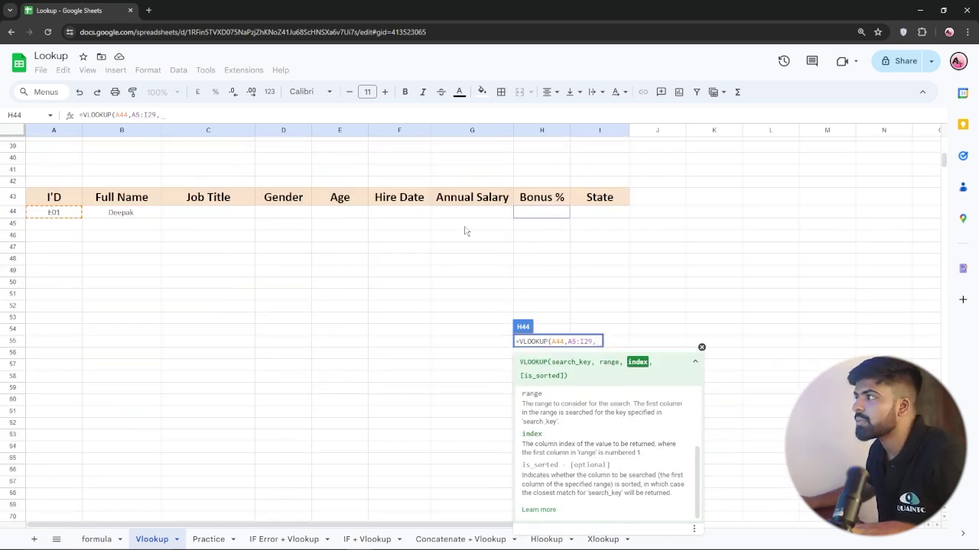
{"action": "scroll", "coordinate": [440, 297], "scroll_direction": "up", "scroll_amount": 10}
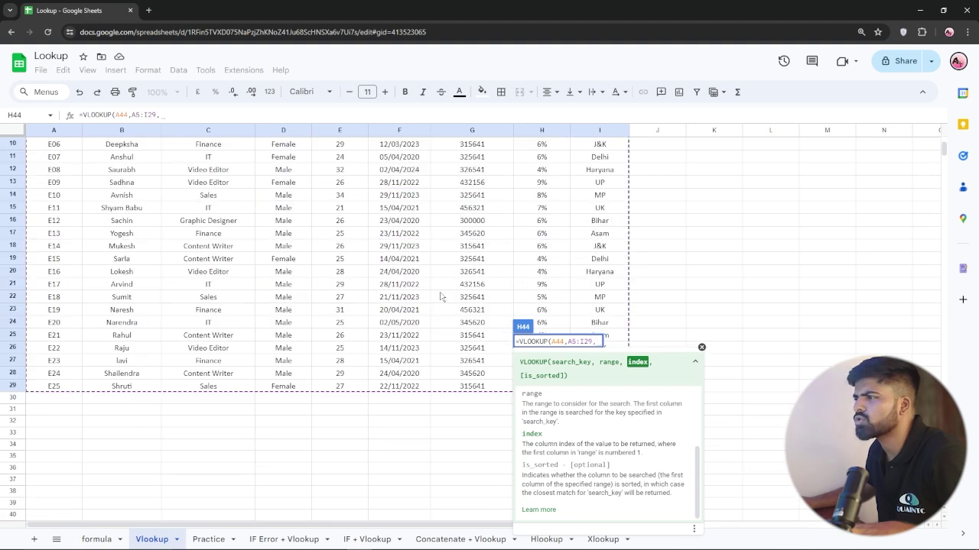
{"action": "scroll", "coordinate": [441, 297], "scroll_direction": "up", "scroll_amount": 3}
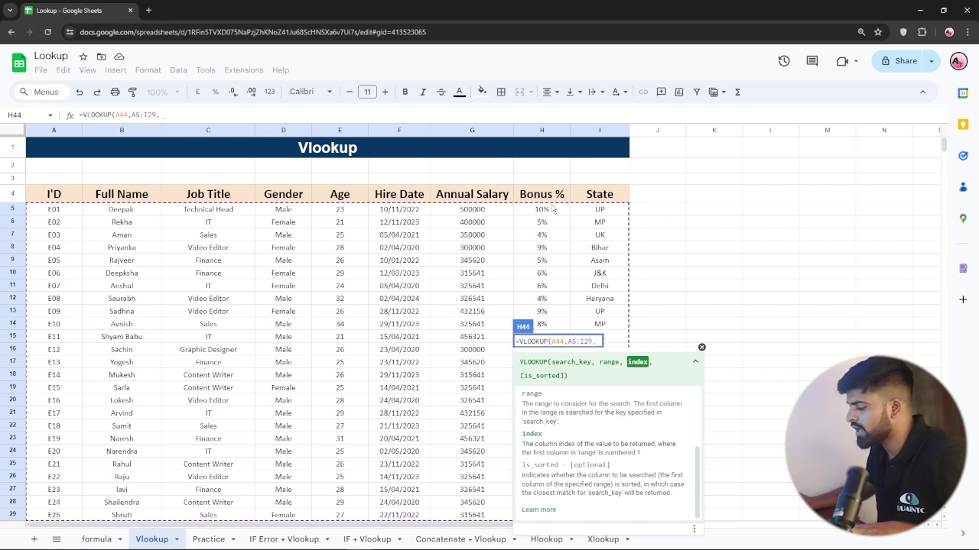
{"action": "type", "text": "8"}
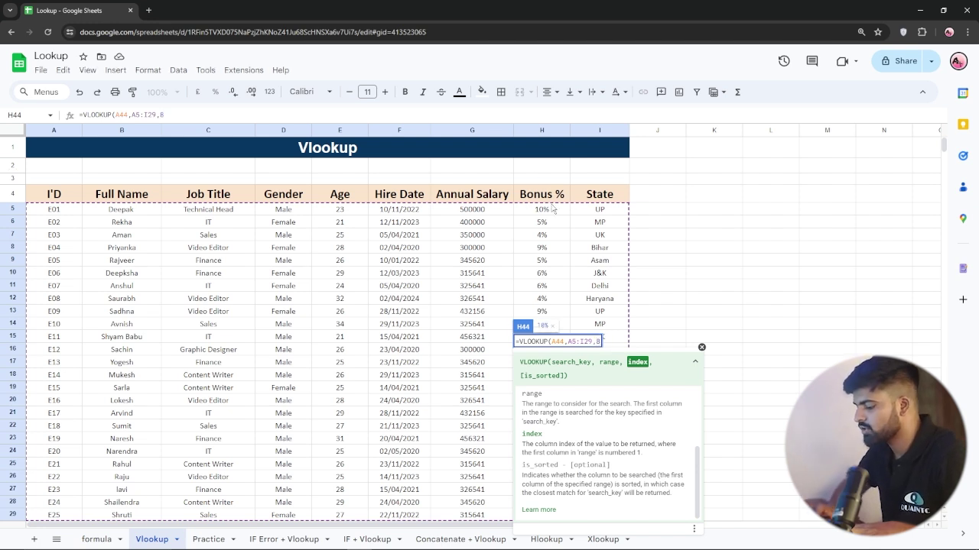
{"action": "type", "text": ","}
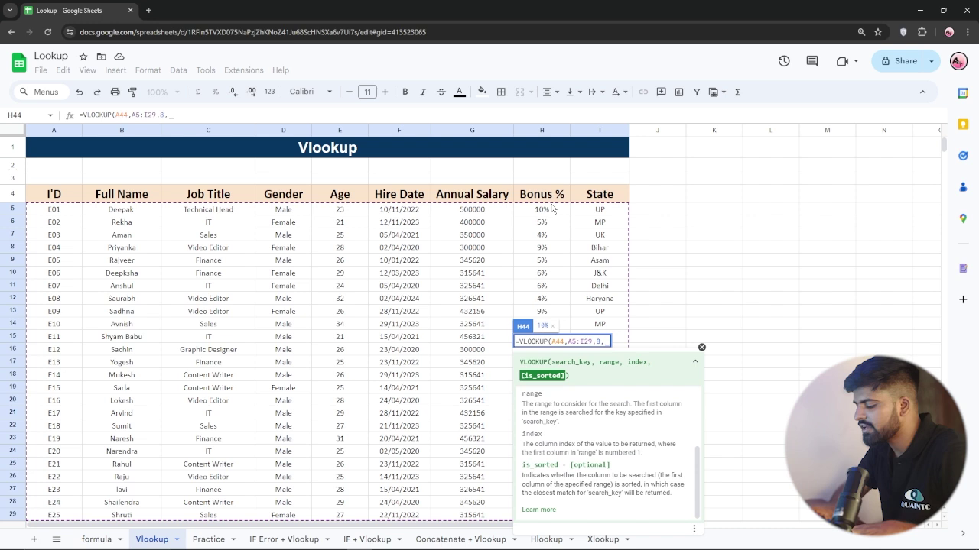
{"action": "type", "text": "\"fa"}
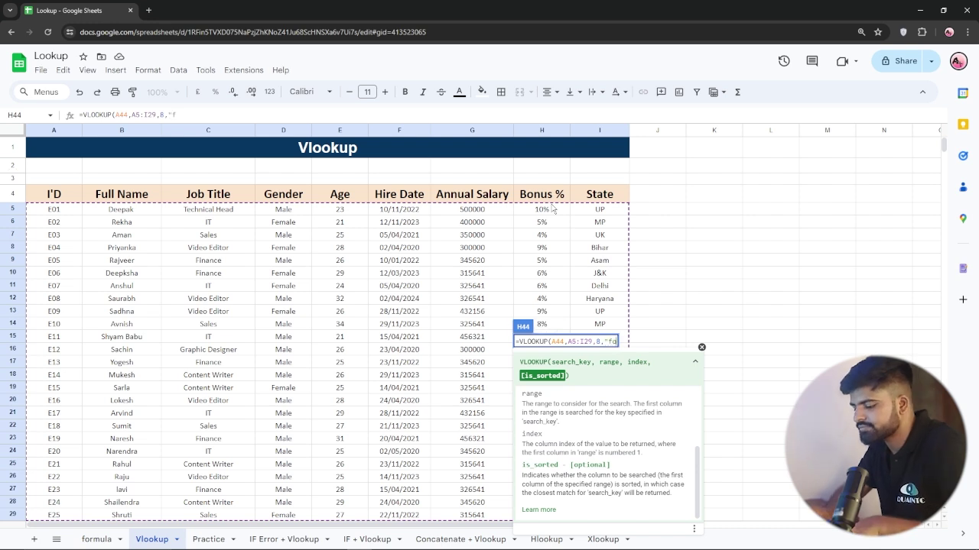
{"action": "type", "text": "lse\""}
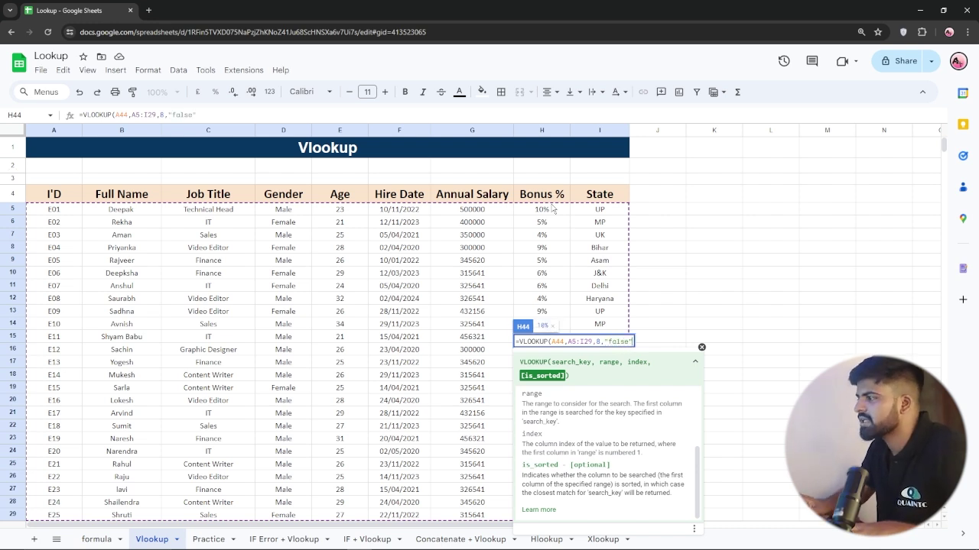
{"action": "key", "text": "Return"}
{"action": "scroll", "coordinate": [553, 208], "scroll_direction": "down", "scroll_amount": 5}
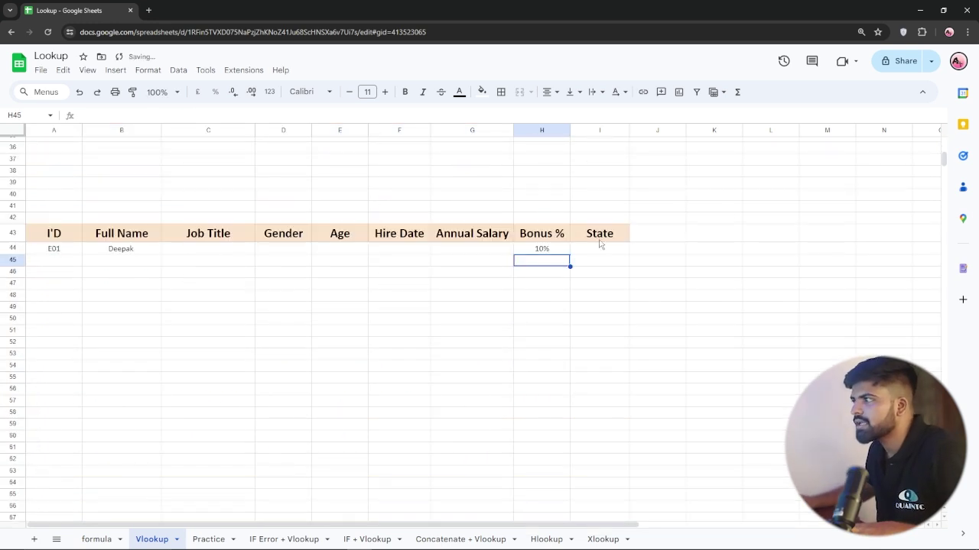
{"action": "scroll", "coordinate": [556, 245], "scroll_direction": "up", "scroll_amount": 10}
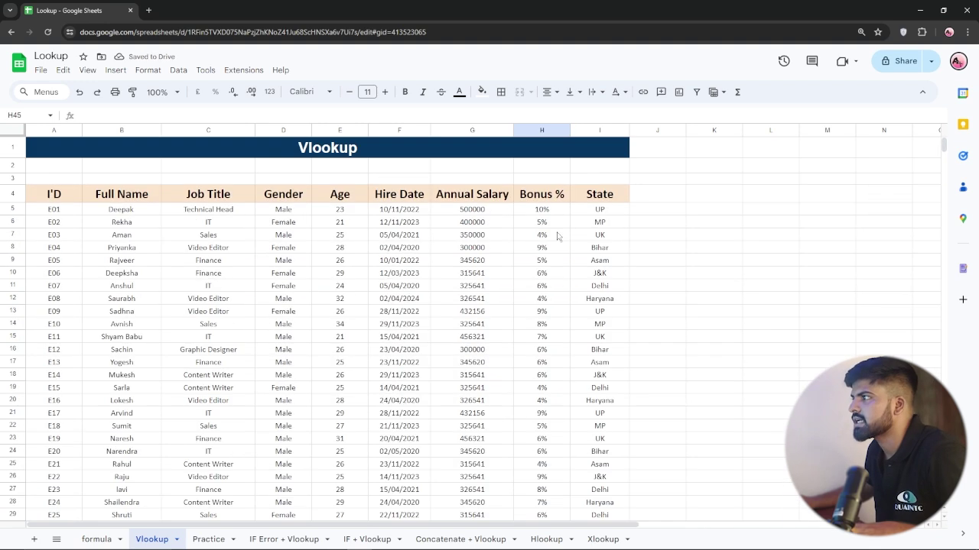
{"action": "scroll", "coordinate": [491, 218], "scroll_direction": "down", "scroll_amount": 2}
{"action": "scroll", "coordinate": [258, 291], "scroll_direction": "down", "scroll_amount": 3}
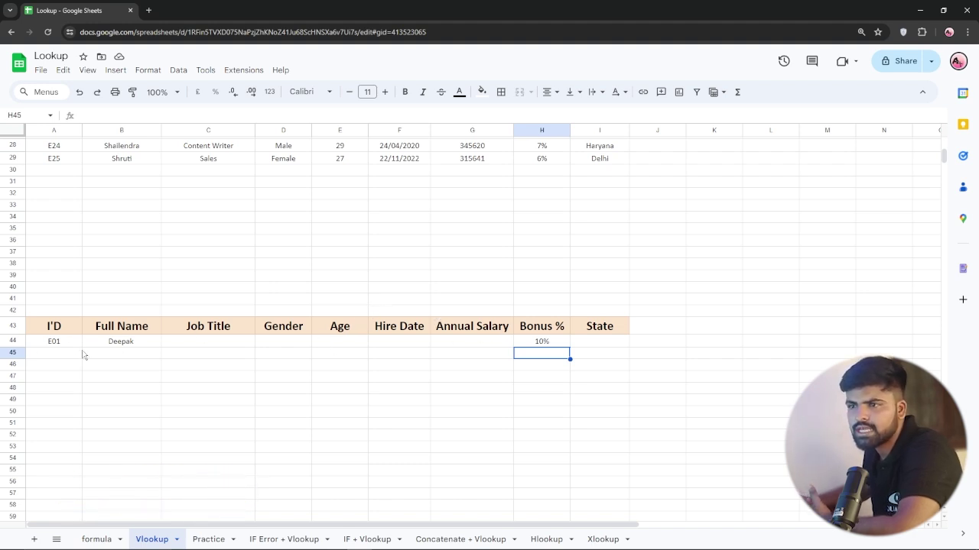
- Change the ID in A44 to E12 and compare the returned name and bonus with the source table
{"action": "left_click", "coordinate": [57, 344]}
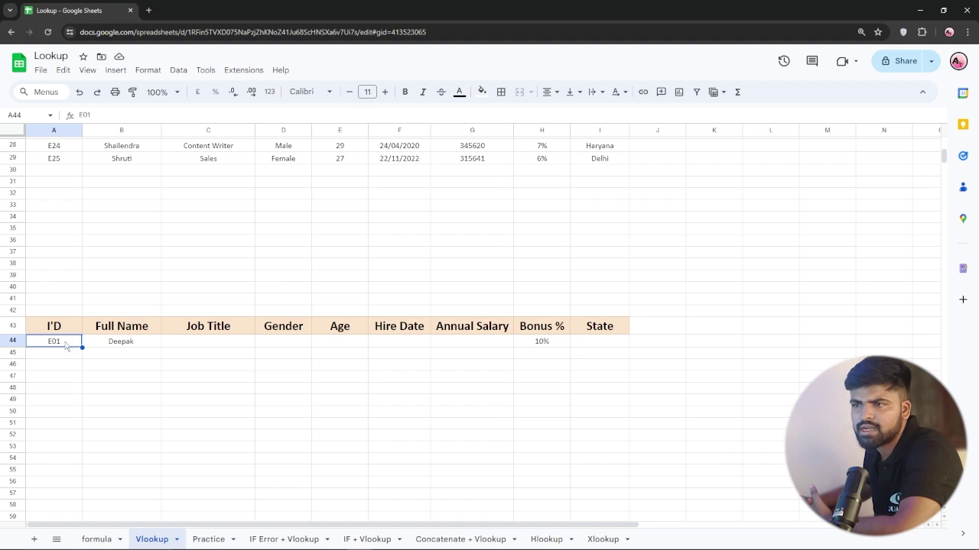
{"action": "double_click", "coordinate": [68, 344]}
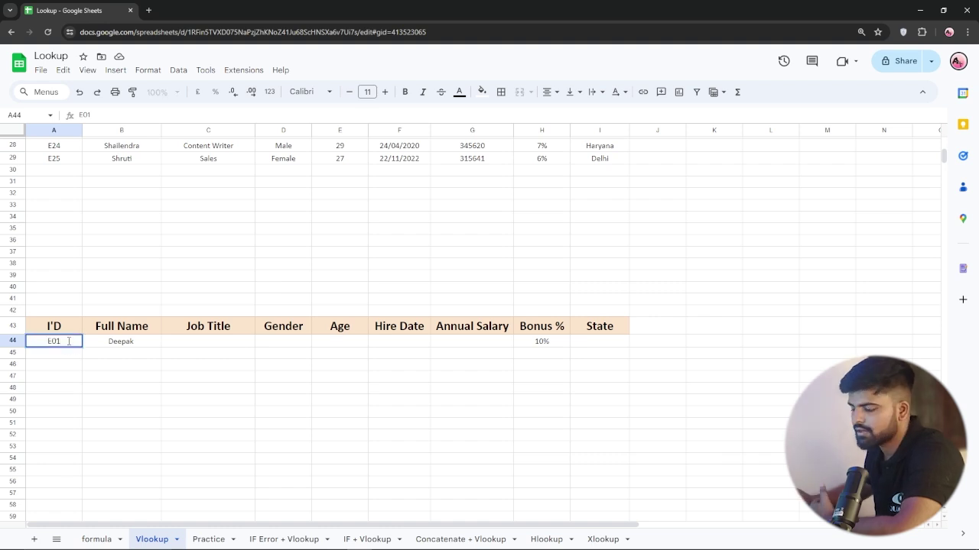
{"action": "key", "text": "BackSpace"}
{"action": "key", "text": "BackSpace"}
{"action": "type", "text": "12"}
{"action": "key", "text": "Return"}
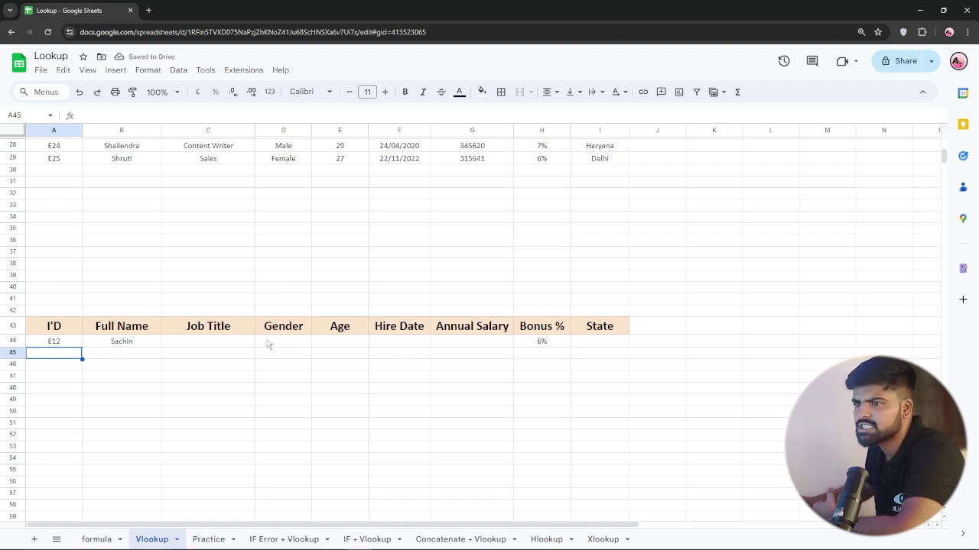
{"action": "scroll", "coordinate": [50, 245], "scroll_direction": "up", "scroll_amount": 5}
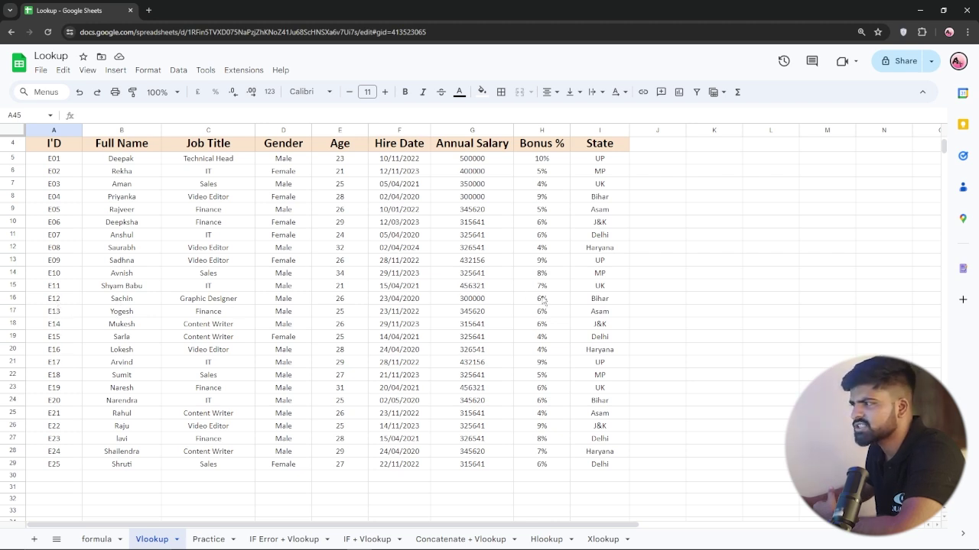
{"action": "scroll", "coordinate": [248, 344], "scroll_direction": "down", "scroll_amount": 3}
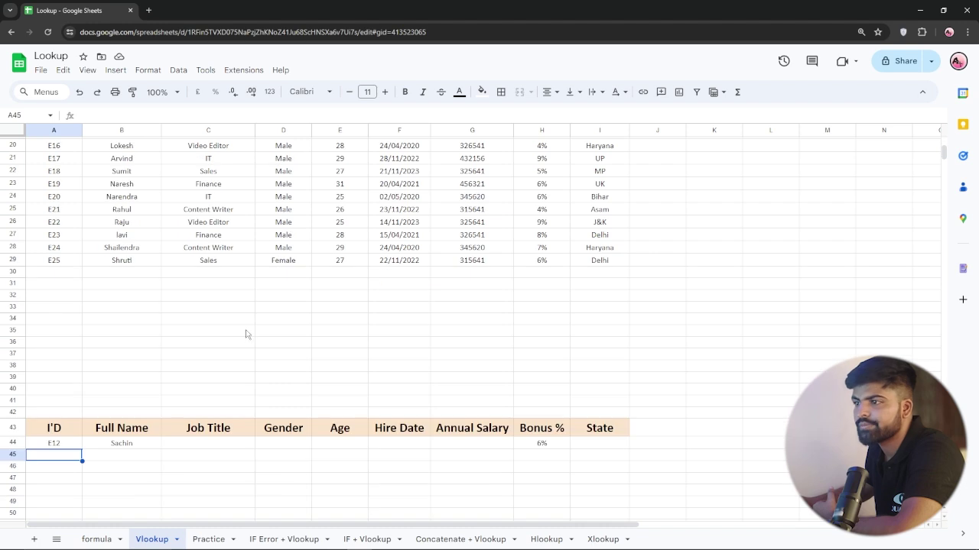
{"action": "scroll", "coordinate": [122, 336], "scroll_direction": "down", "scroll_amount": 2}
- Change the ID in cell A44 to E25
{"action": "double_click", "coordinate": [58, 342]}
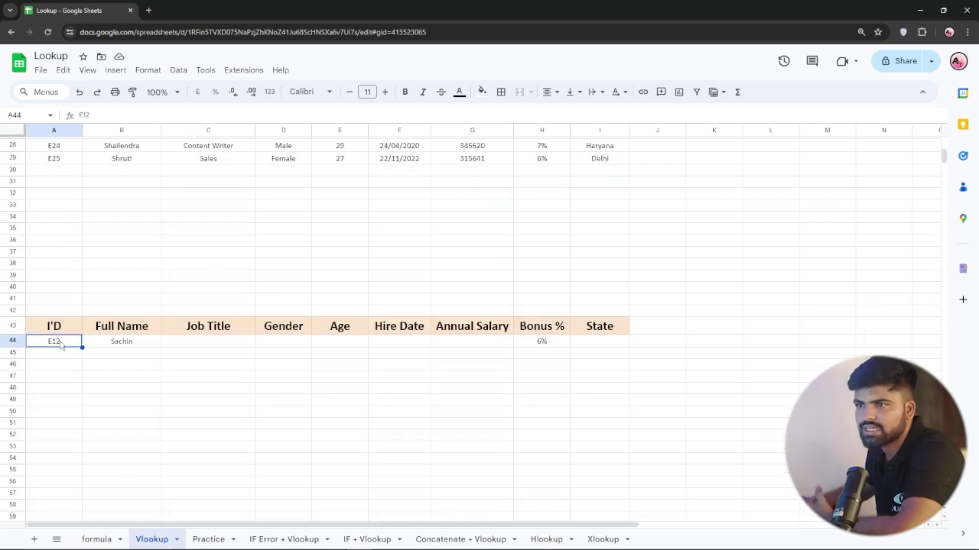
{"action": "key", "text": "BackSpace"}
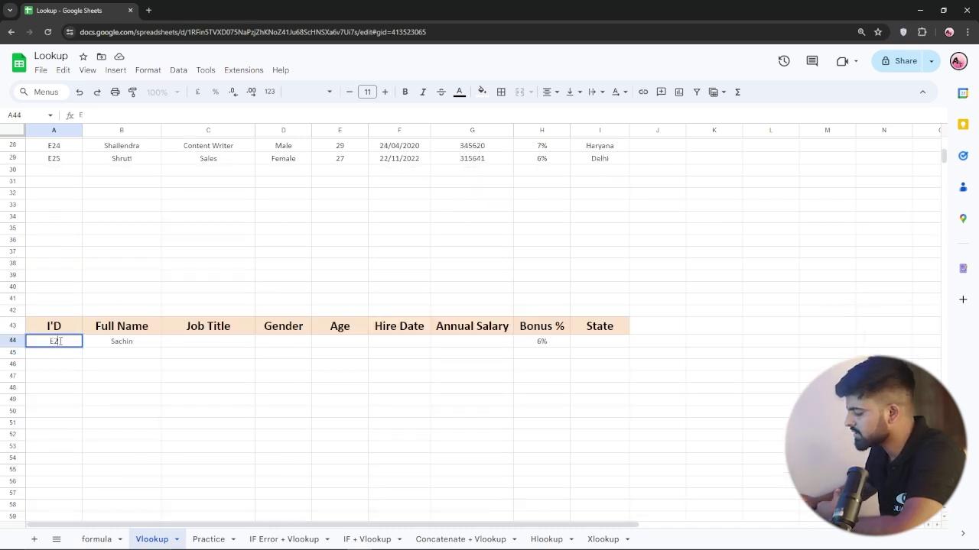
{"action": "key", "text": "BackSpace"}
{"action": "type", "text": "25"}
{"action": "key", "text": "Return"}
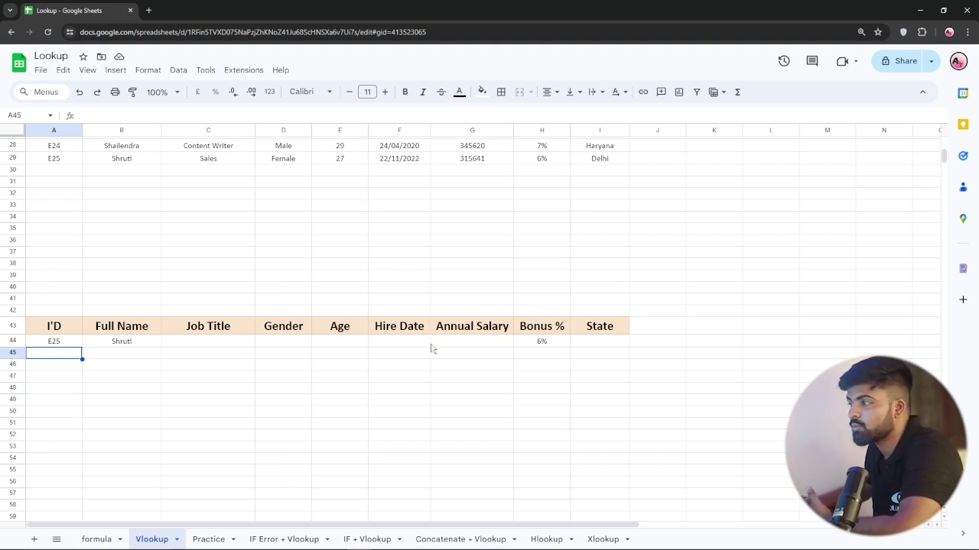
- Start a VLOOKUP formula in cell I44 under State with A44 as the search key and A5:I29 as the range
{"action": "left_click", "coordinate": [199, 343]}
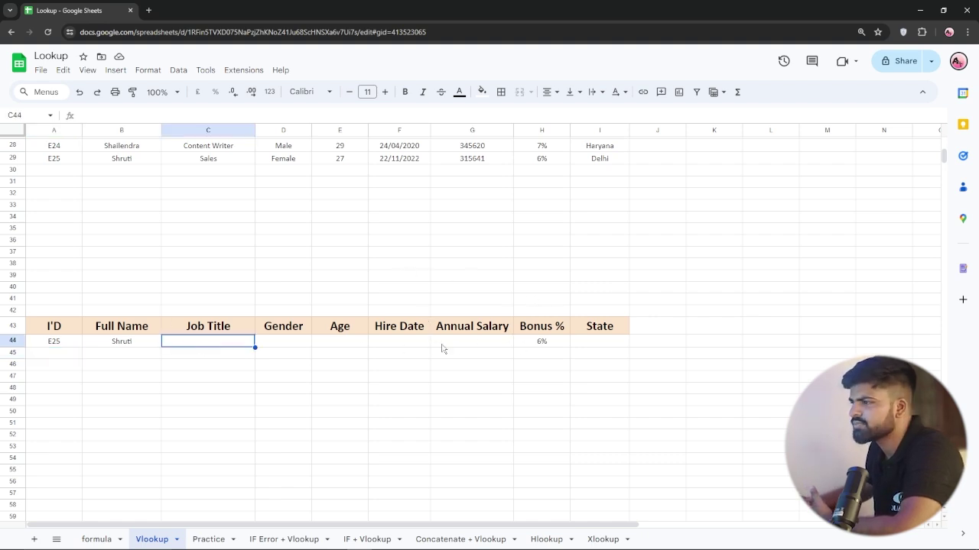
{"action": "left_click", "coordinate": [604, 344]}
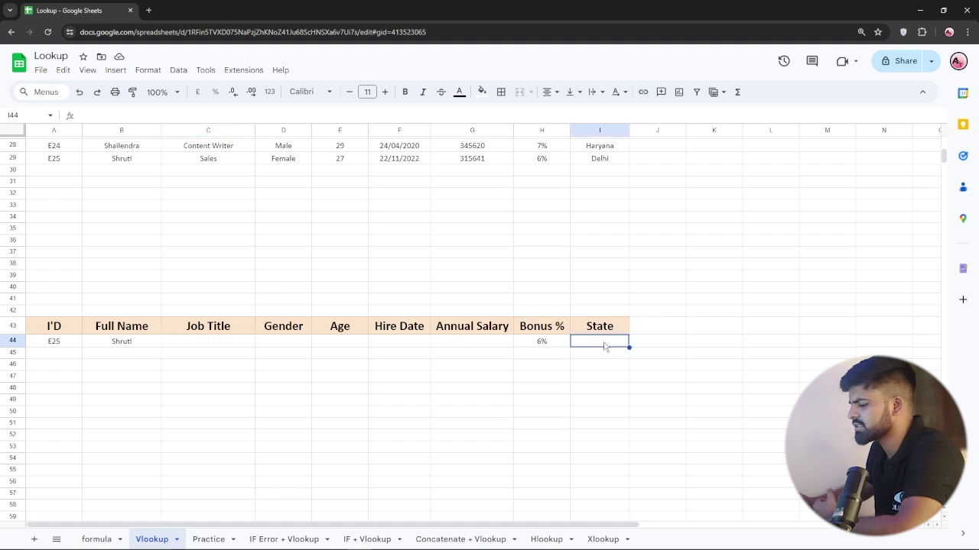
{"action": "type", "text": "=vl"}
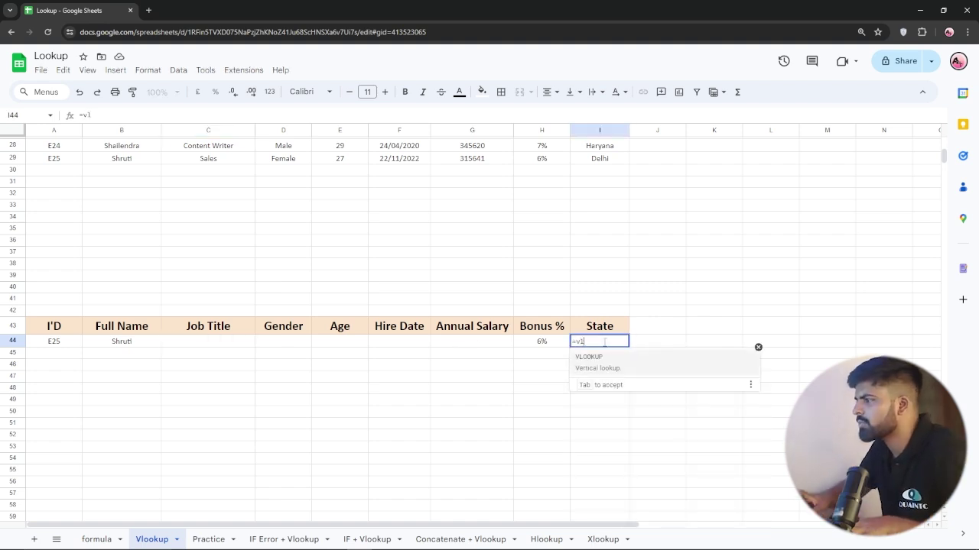
{"action": "left_click", "coordinate": [610, 370]}
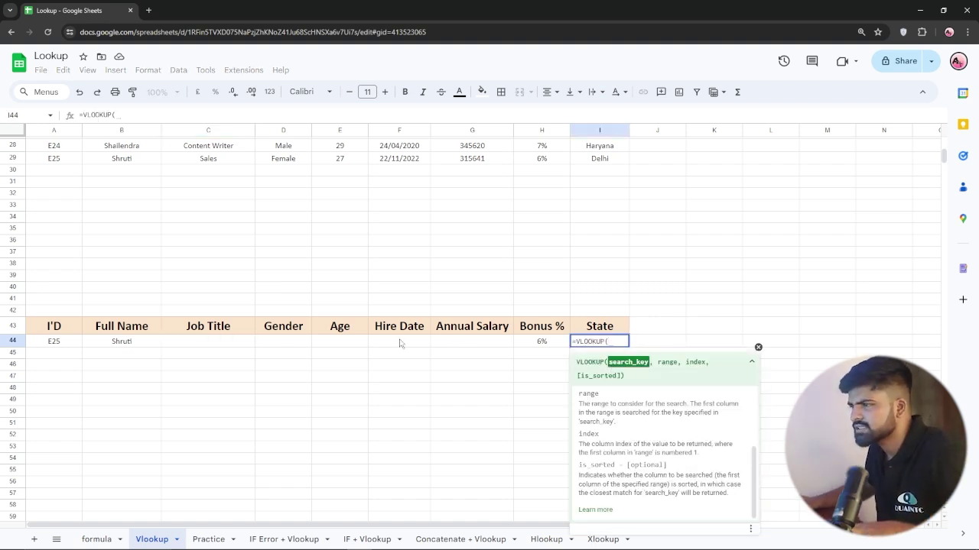
{"action": "left_click", "coordinate": [64, 346]}
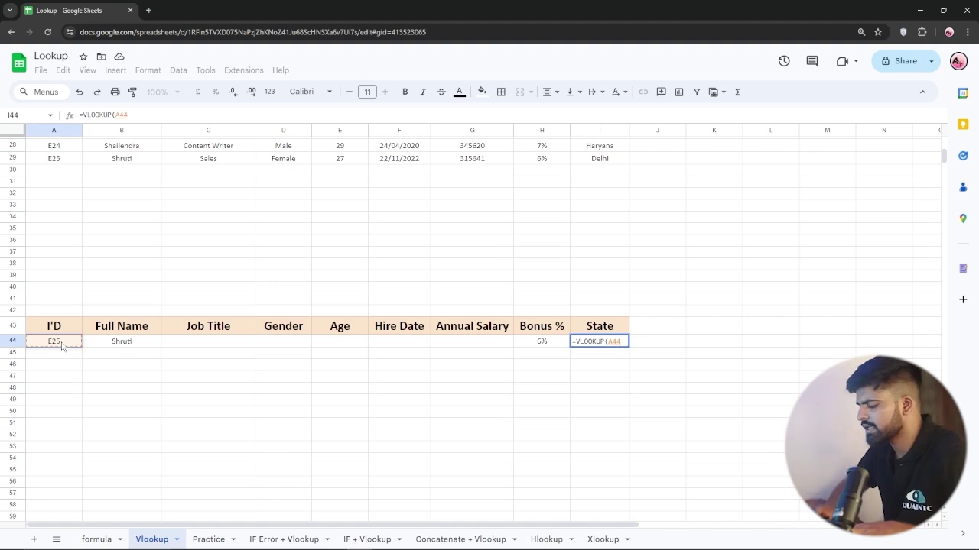
{"action": "type", "text": ","}
{"action": "scroll", "coordinate": [61, 343], "scroll_direction": "up", "scroll_amount": 5}
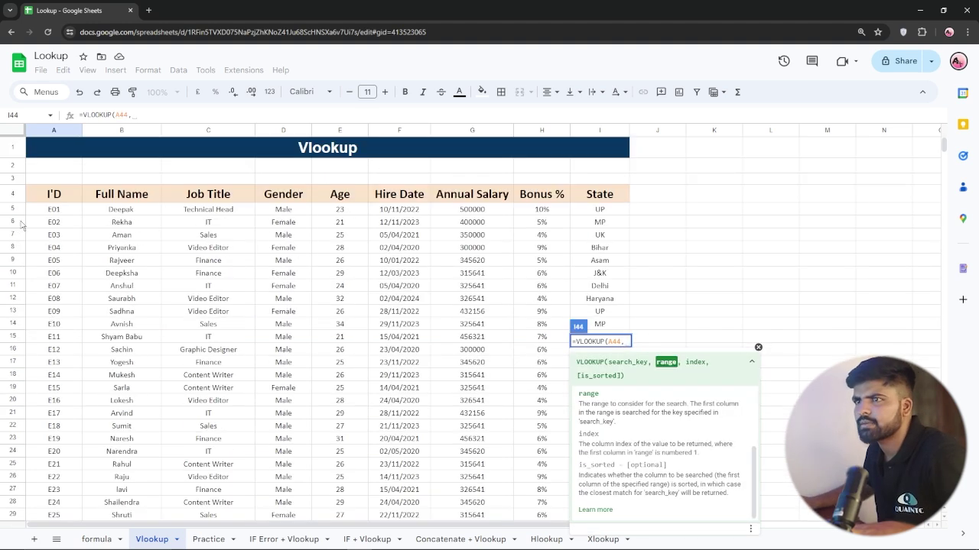
{"action": "left_click_drag", "start_coordinate": [41, 213], "coordinate": [604, 383]}
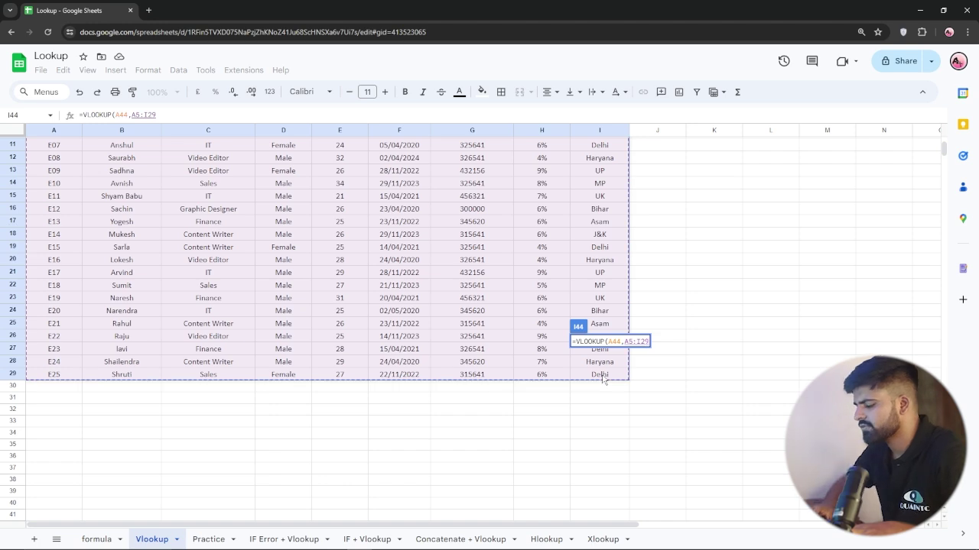
{"action": "type", "text": ","}
- Complete the VLOOKUP formula in I44 with column index 9 and "false" as is_sorted
{"action": "scroll", "coordinate": [356, 450], "scroll_direction": "down", "scroll_amount": 5}
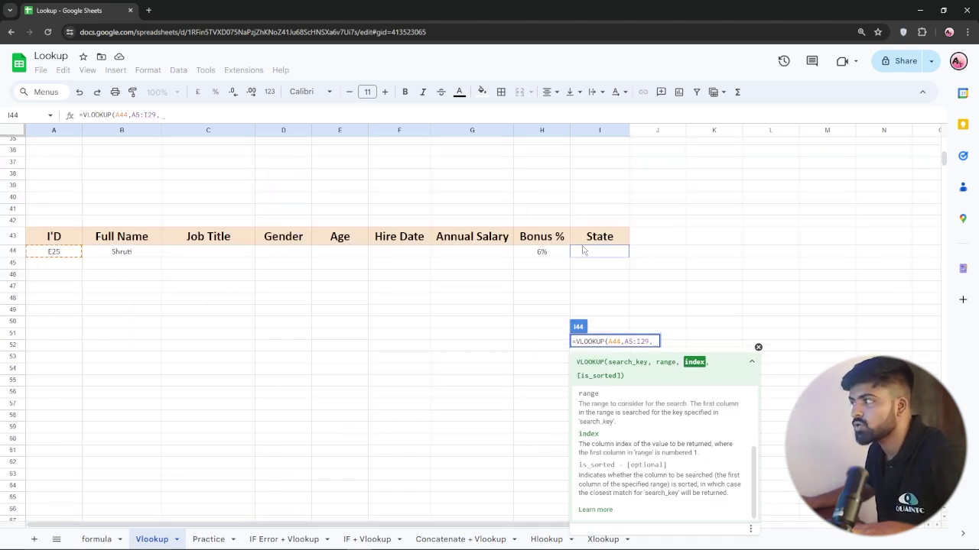
{"action": "scroll", "coordinate": [413, 273], "scroll_direction": "up", "scroll_amount": 7}
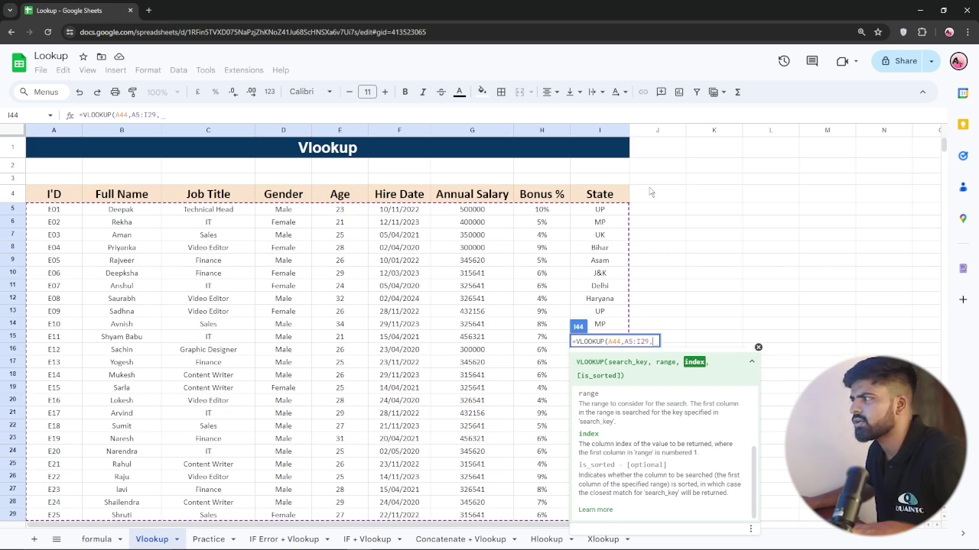
{"action": "scroll", "coordinate": [464, 253], "scroll_direction": "down", "scroll_amount": 5}
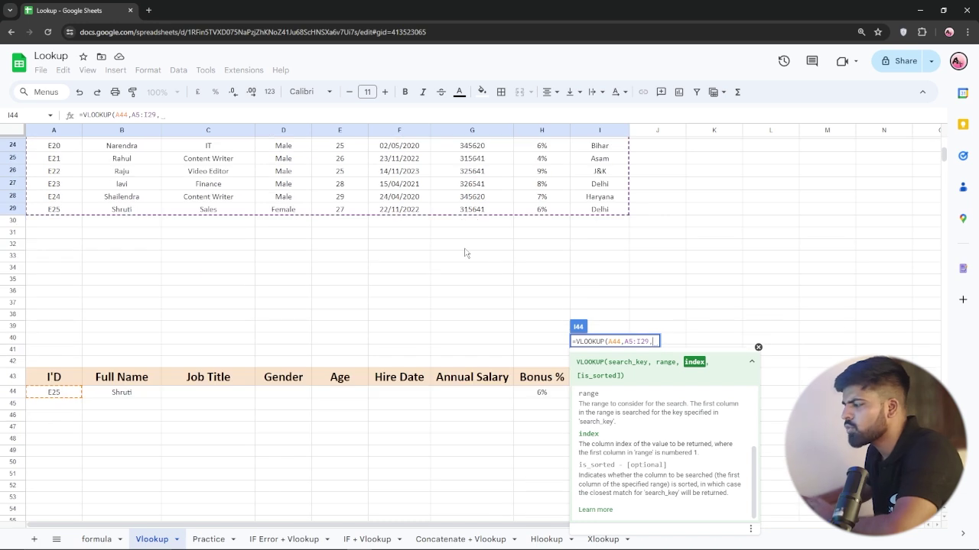
{"action": "type", "text": "9"}
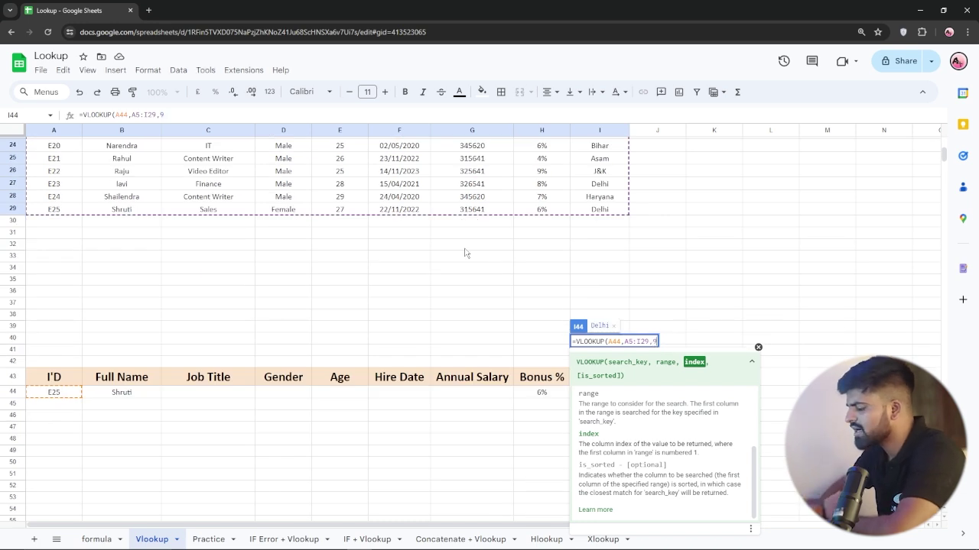
{"action": "type", "text": ","}
{"action": "type", "text": "\"false"}
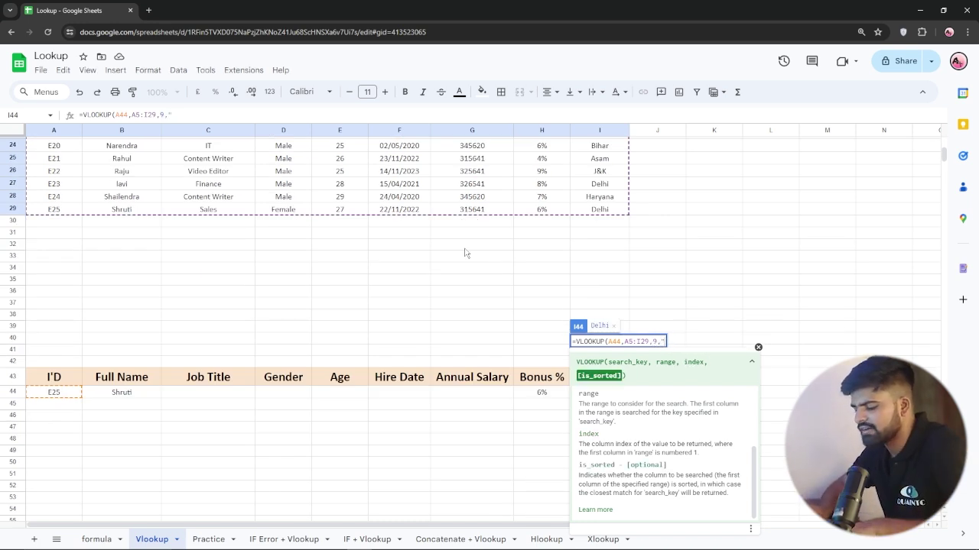
{"action": "type", "text": "\")"}
{"action": "key", "text": "Return"}
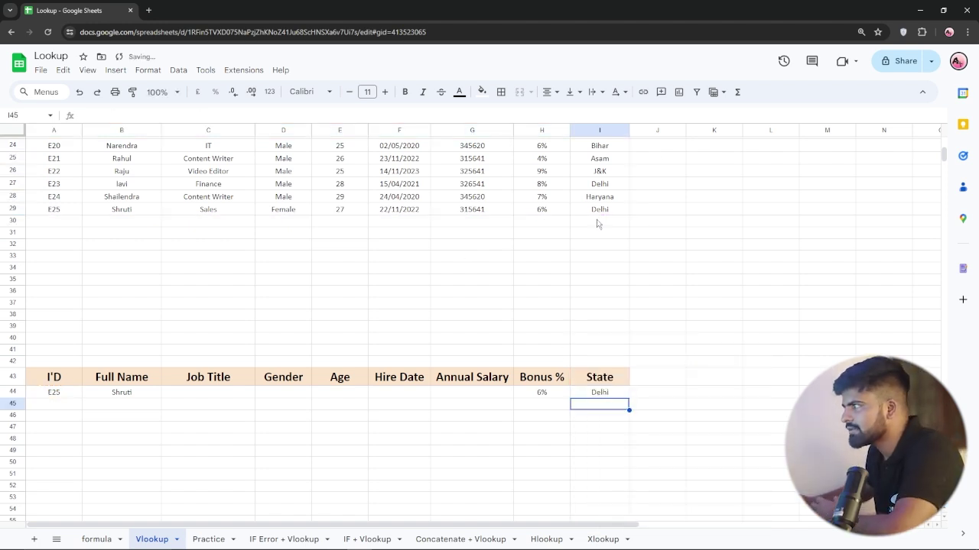
- Change the ID in A44 to E05 and compare the returned name, bonus and state with the source table
{"action": "left_click", "coordinate": [64, 394]}
{"action": "key", "text": "BackSpace"}
{"action": "type", "text": "05"}
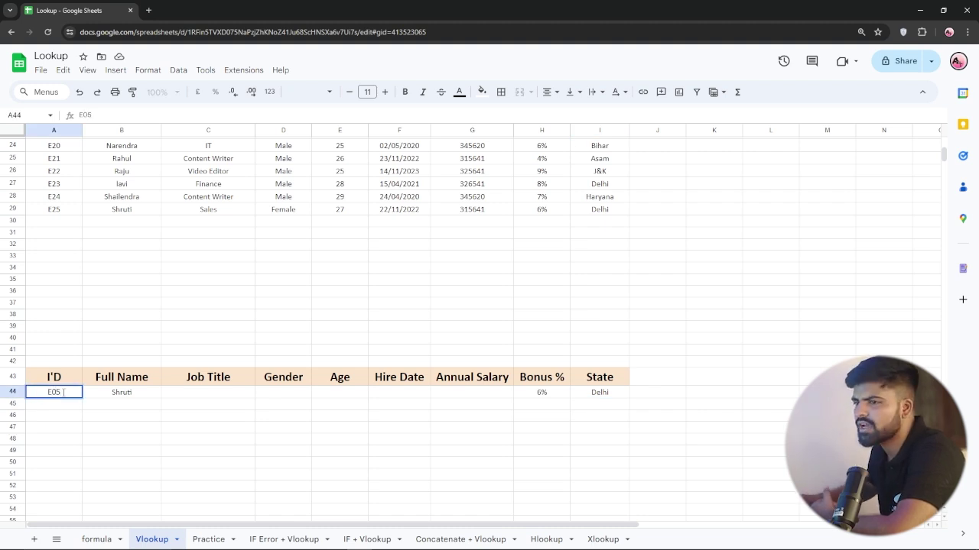
{"action": "key", "text": "Return"}
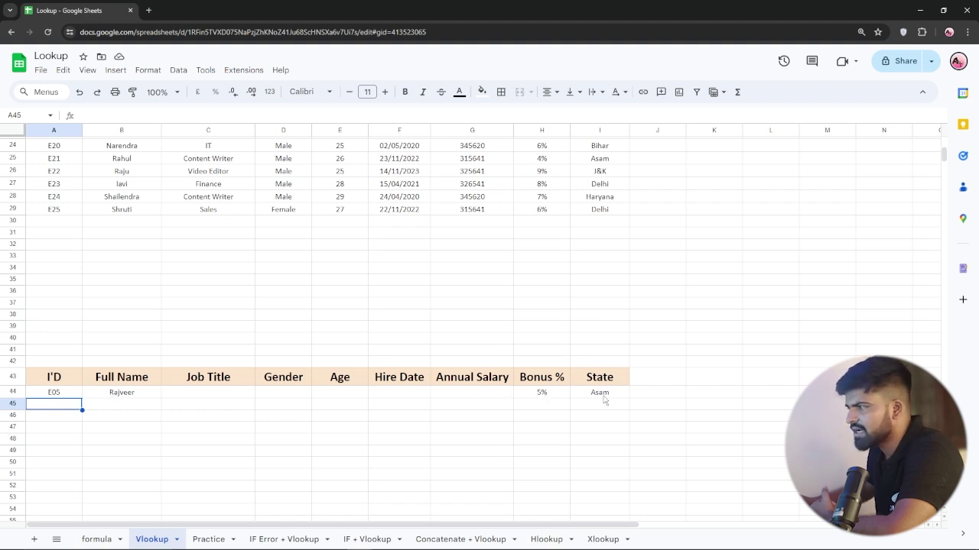
{"action": "scroll", "coordinate": [433, 321], "scroll_direction": "up", "scroll_amount": 10}
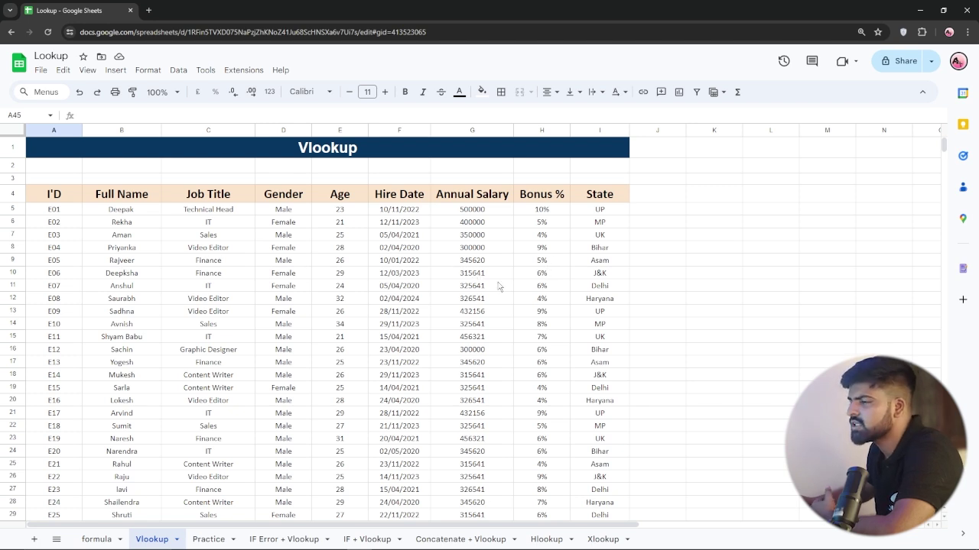
{"action": "scroll", "coordinate": [498, 286], "scroll_direction": "down", "scroll_amount": 10}
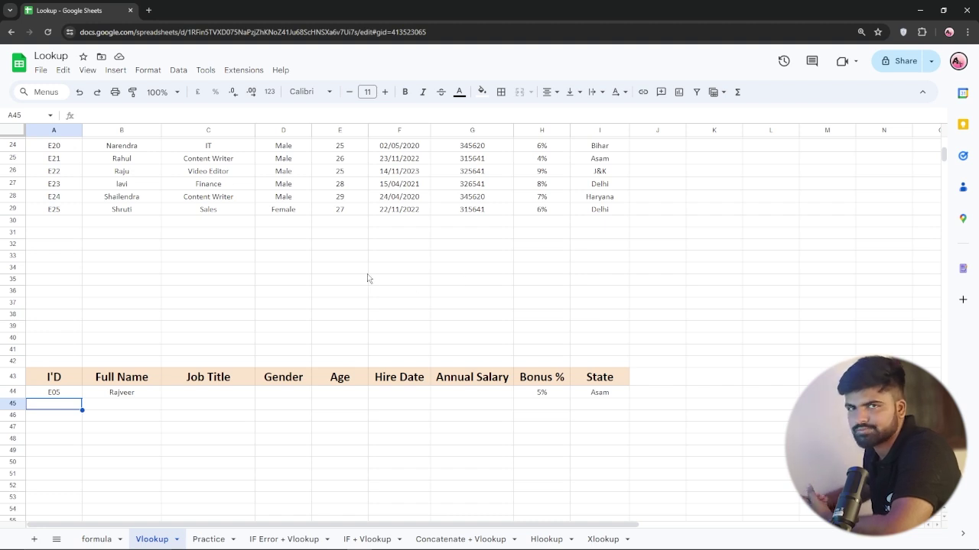
- Open the Practice sheet and enter the ID E01 in cell G7
{"action": "left_click", "coordinate": [209, 539]}
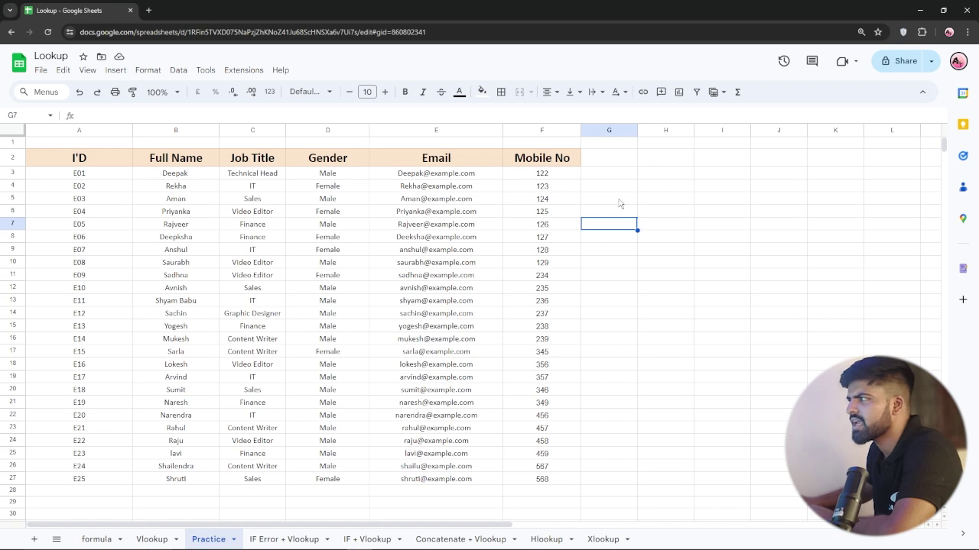
{"action": "type", "text": "E01"}
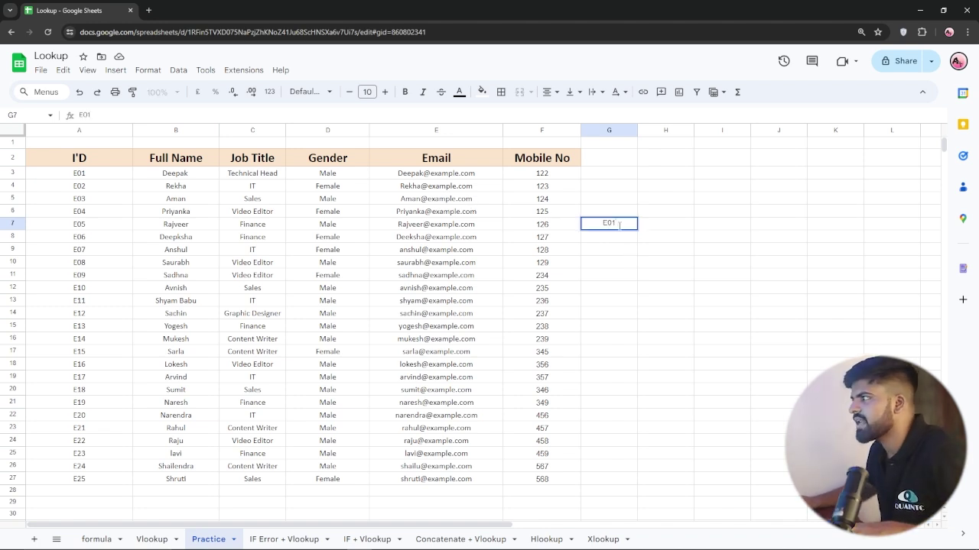
{"action": "key", "text": "Tab"}
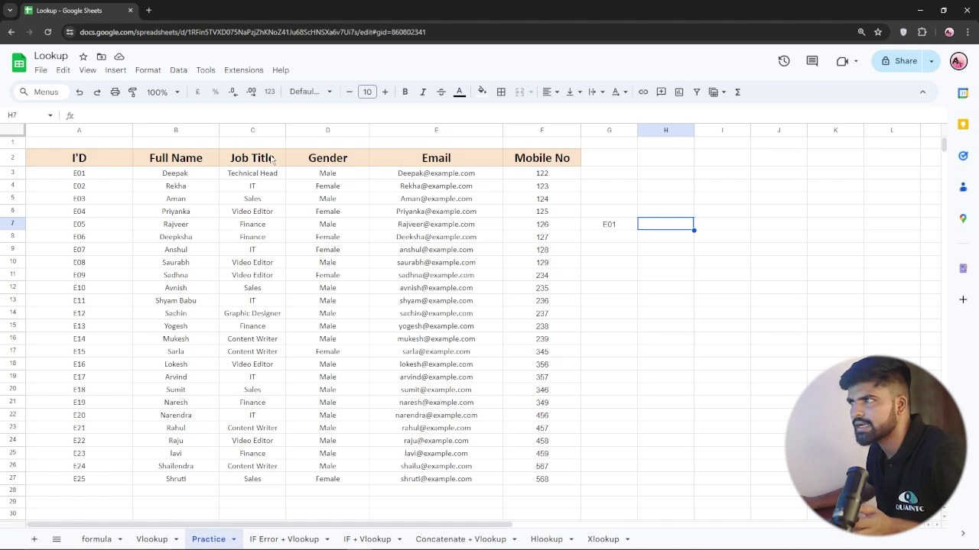
- Start a VLOOKUP formula in cell H7 with G7 as the search key and A3:F27 as the range
{"action": "type", "text": "=vl"}
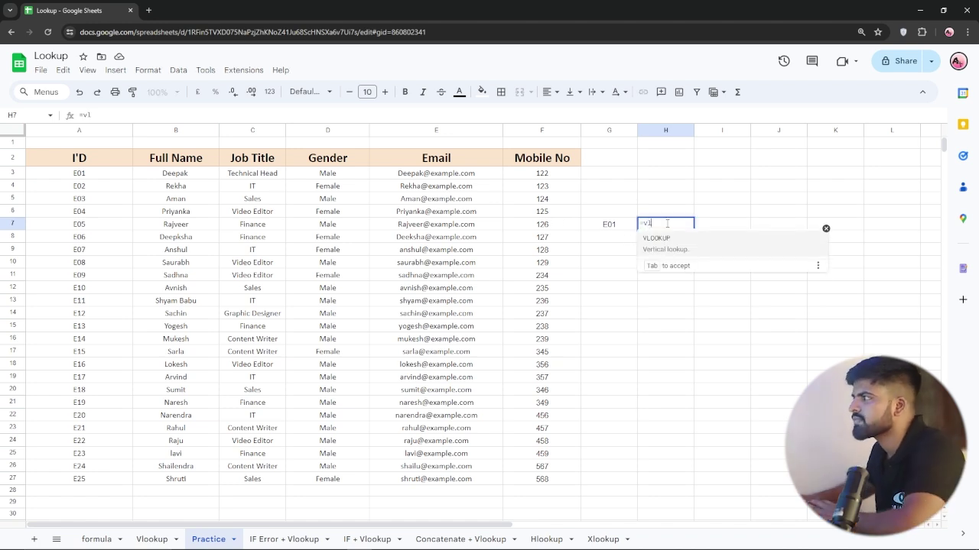
{"action": "left_click", "coordinate": [668, 243]}
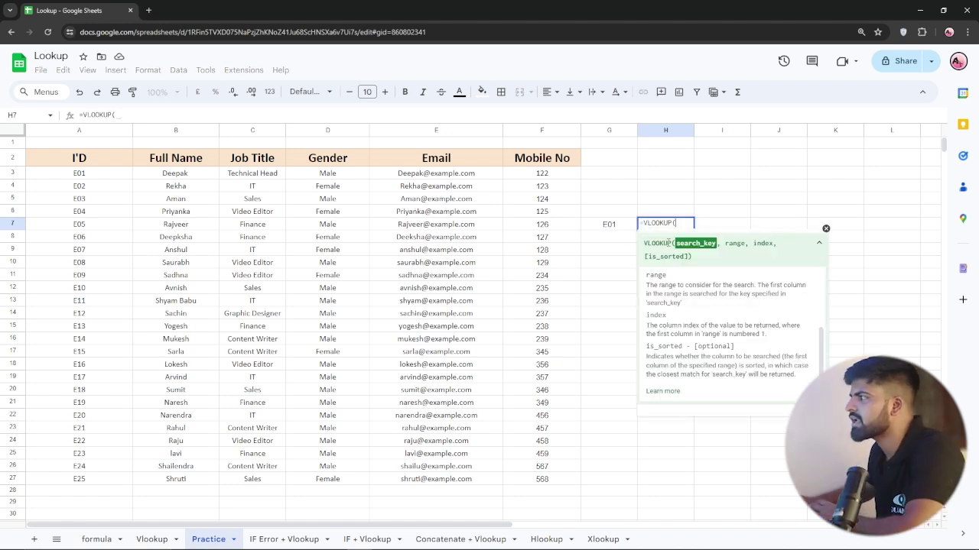
{"action": "left_click", "coordinate": [600, 227]}
{"action": "type", "text": ","}
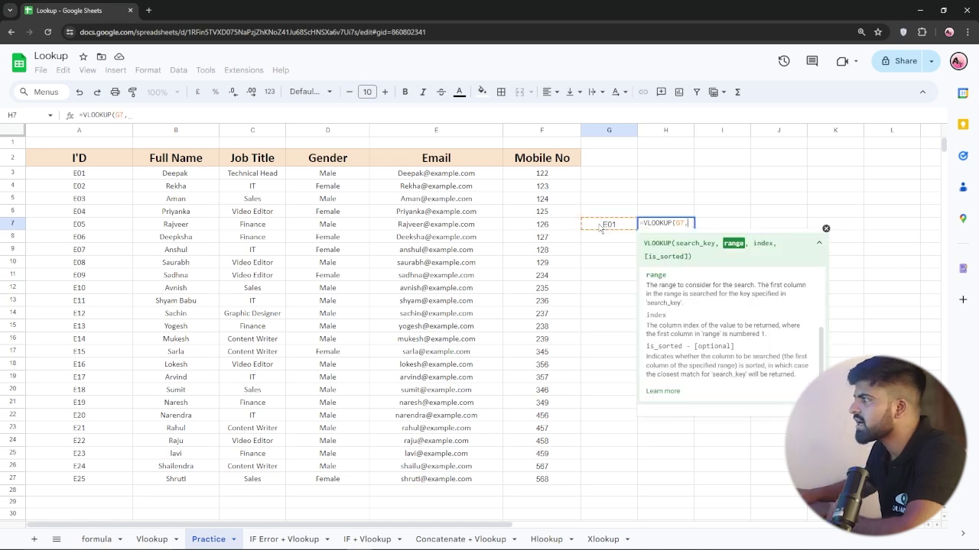
{"action": "left_click_drag", "start_coordinate": [79, 178], "coordinate": [547, 487]}
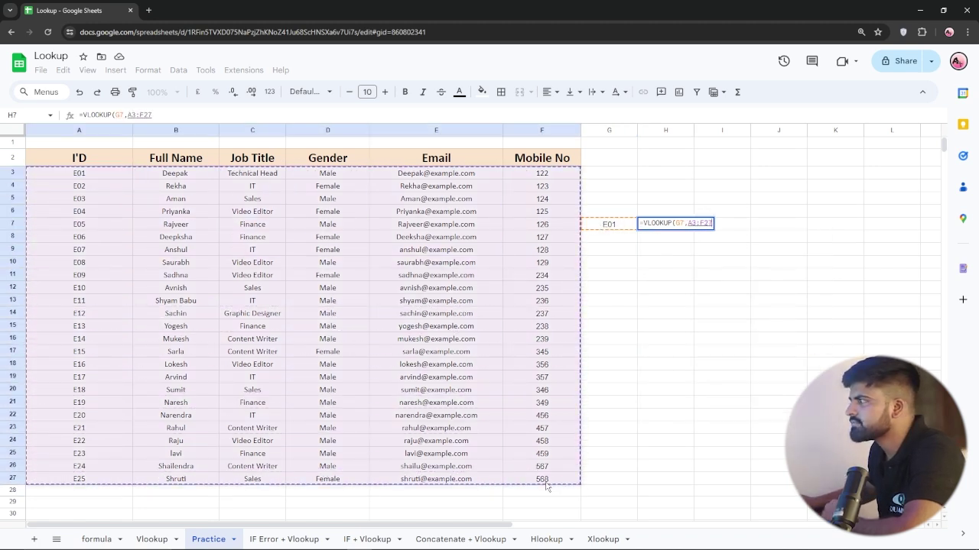
{"action": "type", "text": ","}
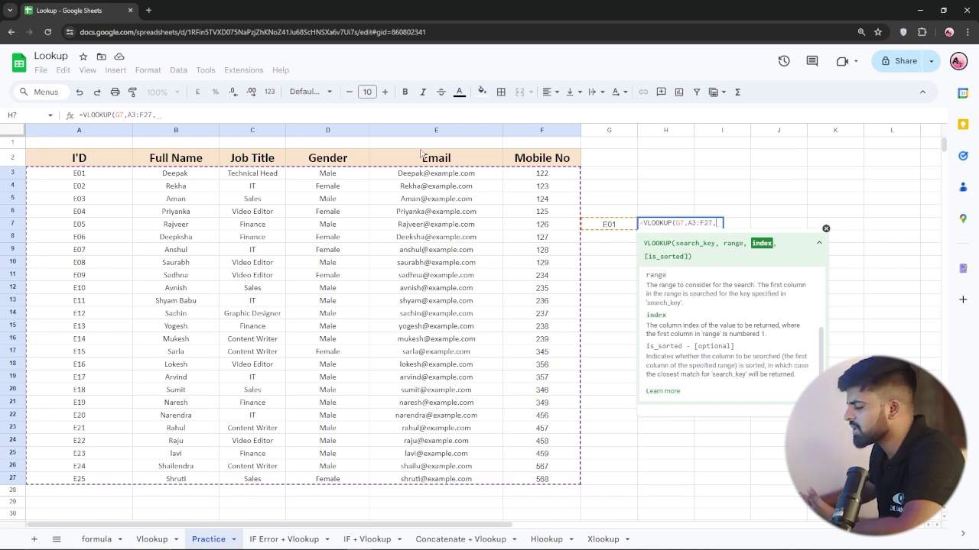
- Complete the H7 formula with column index 5 and "false" as is_sorted, and widen column H to fit the returned email
{"action": "type", "text": "5,"}
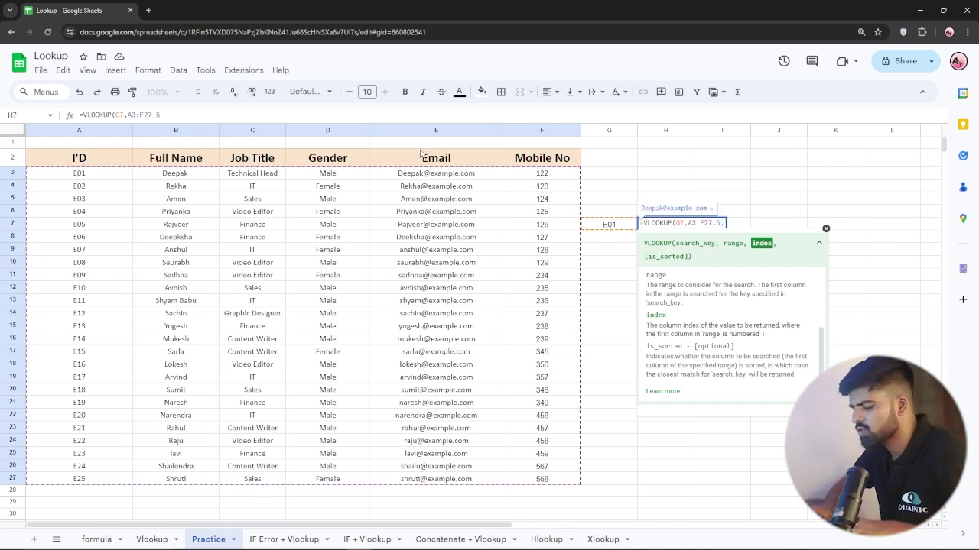
{"action": "type", "text": "\"fal"}
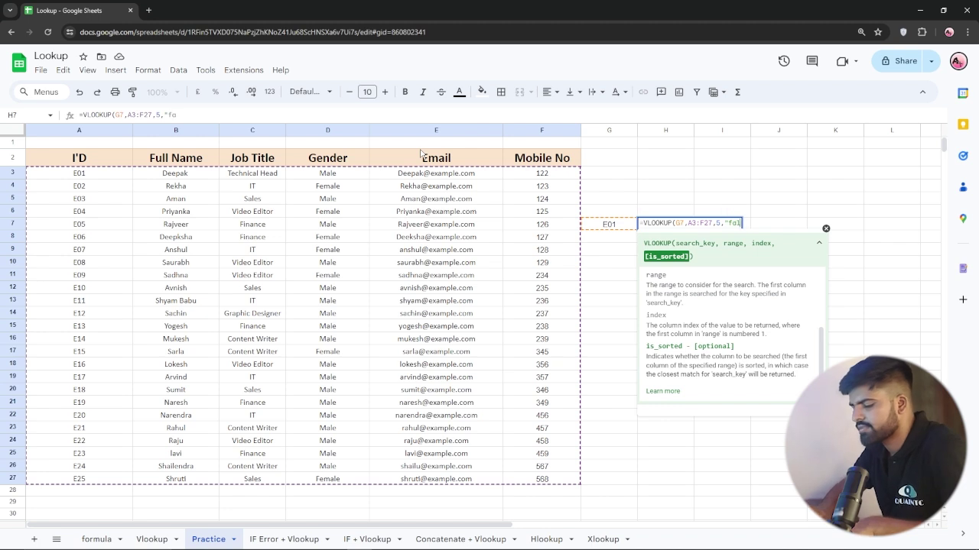
{"action": "type", "text": "se\")"}
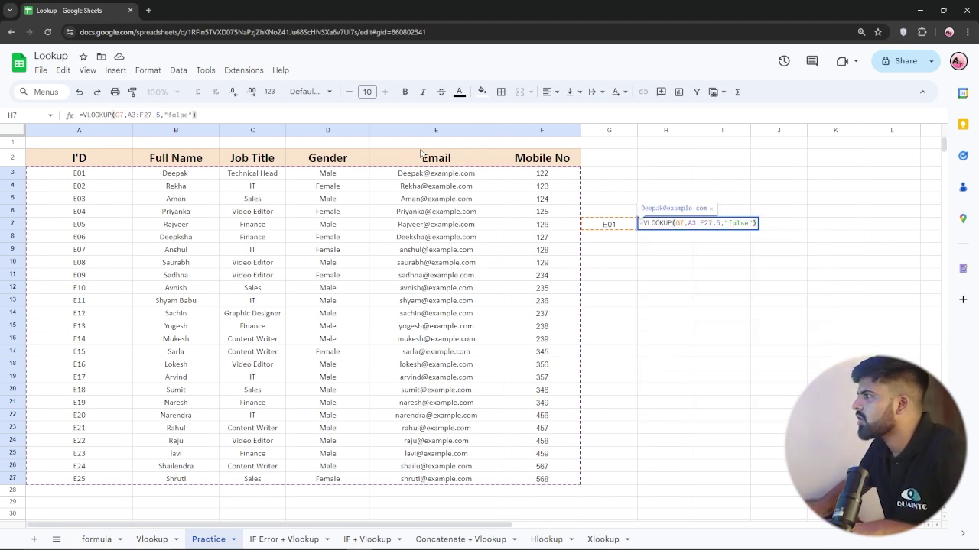
{"action": "key", "text": "Return"}
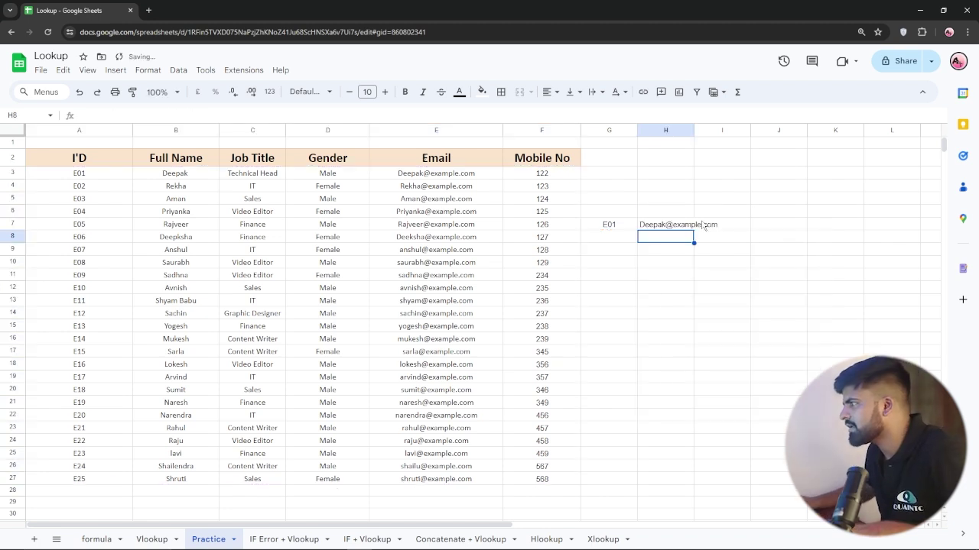
{"action": "left_click", "coordinate": [656, 227]}
{"action": "left_click_drag", "start_coordinate": [694, 130], "coordinate": [728, 130]}
{"action": "mouse_move", "coordinate": [691, 231]}
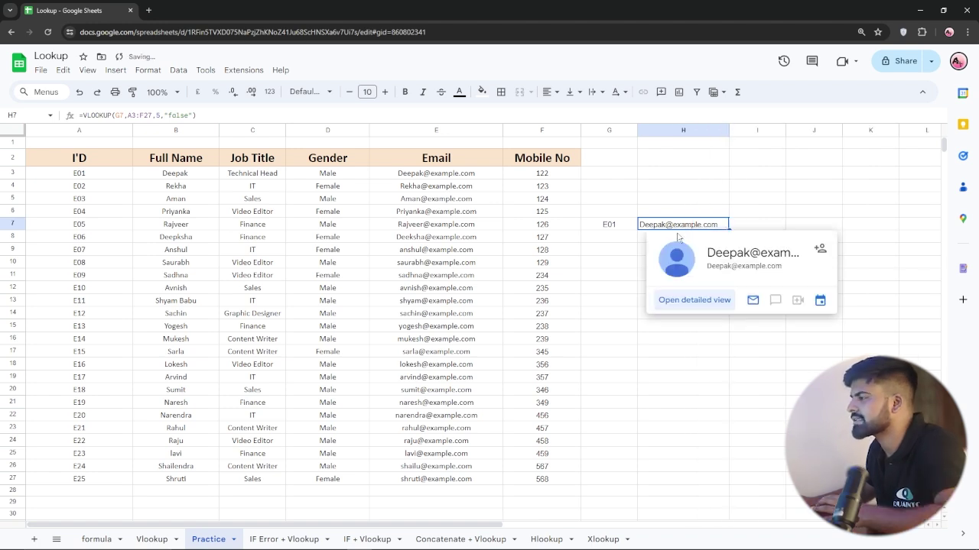
- Change the ID in G7 to E10 and check the email returned in H7 against the table
{"action": "left_click", "coordinate": [618, 225]}
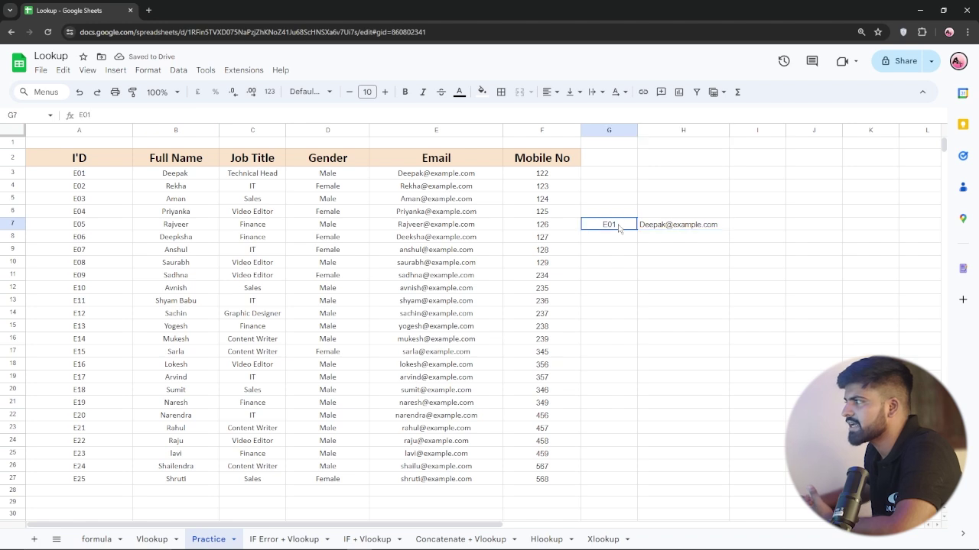
{"action": "double_click", "coordinate": [618, 224]}
{"action": "key", "text": "BackSpace"}
{"action": "key", "text": "BackSpace"}
{"action": "type", "text": "1"}
{"action": "key", "text": "Return"}
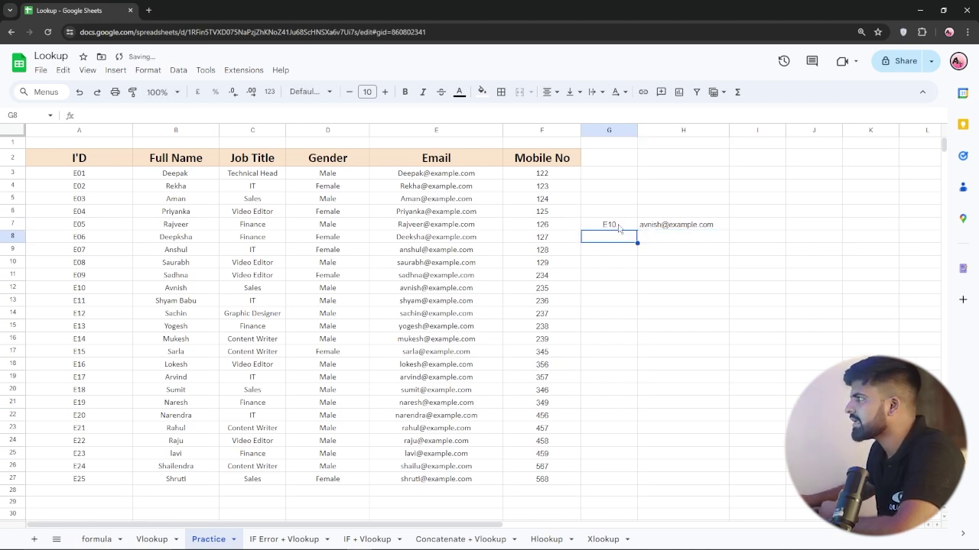
{"action": "left_click", "coordinate": [667, 225]}
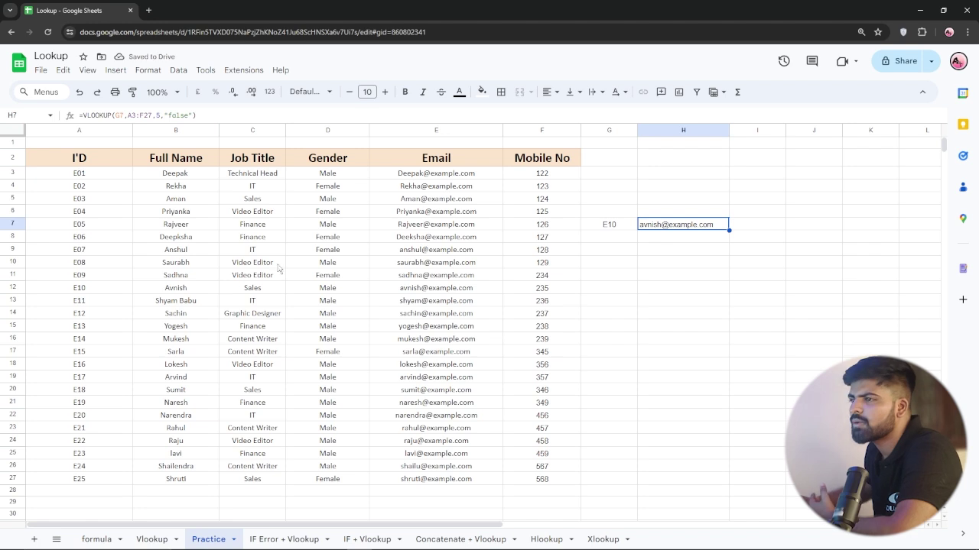
{"action": "mouse_move", "coordinate": [484, 239]}
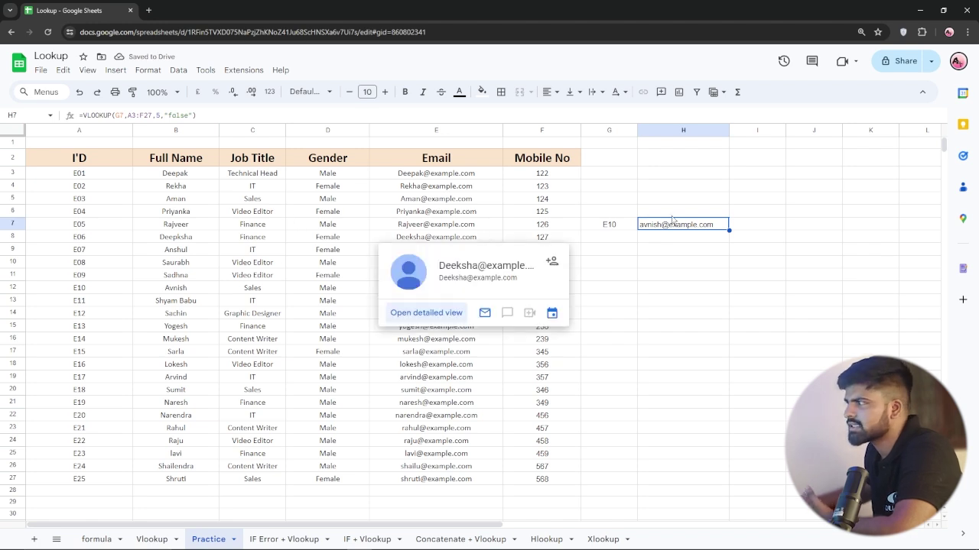
{"action": "mouse_move", "coordinate": [676, 233]}
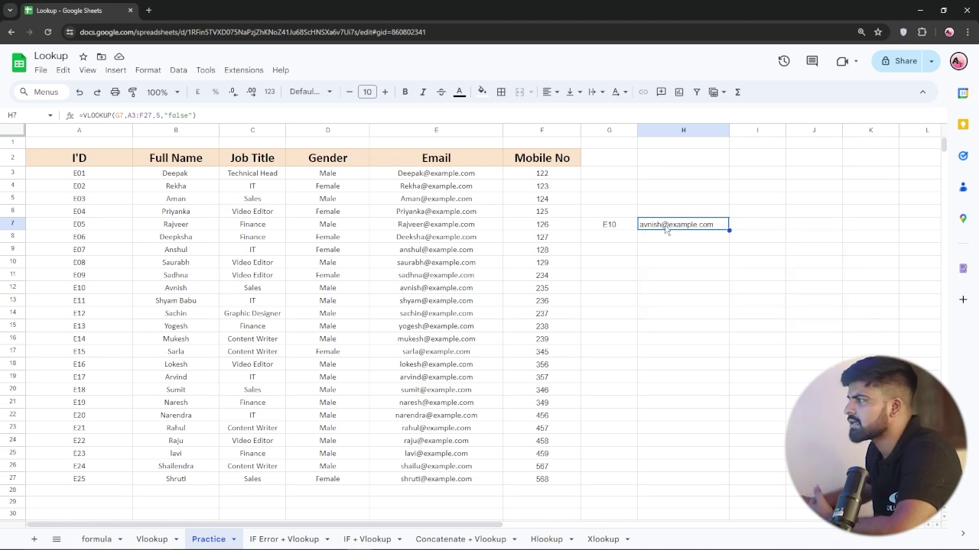
- Change the column index in the H7 VLOOKUP formula to 6 to return the mobile number
{"action": "double_click", "coordinate": [671, 224]}
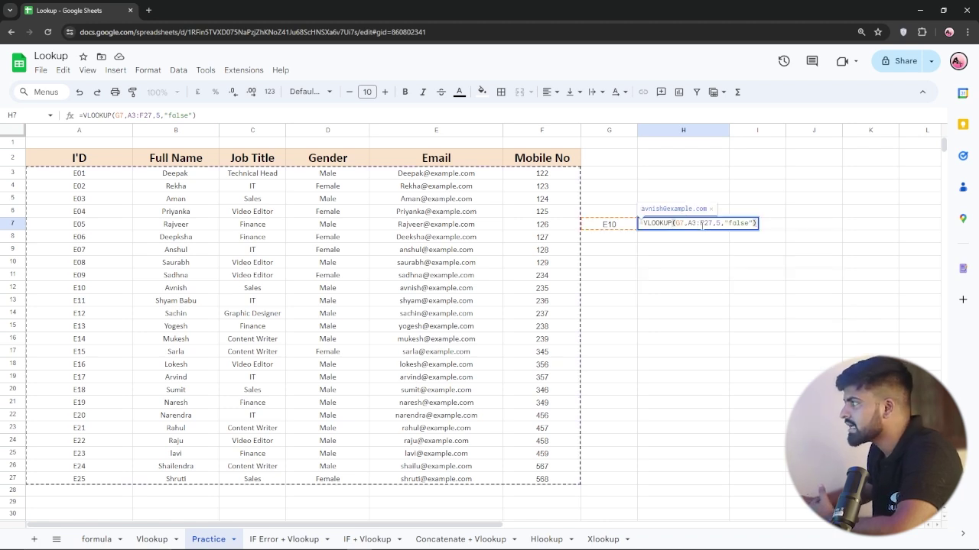
{"action": "left_click", "coordinate": [718, 223]}
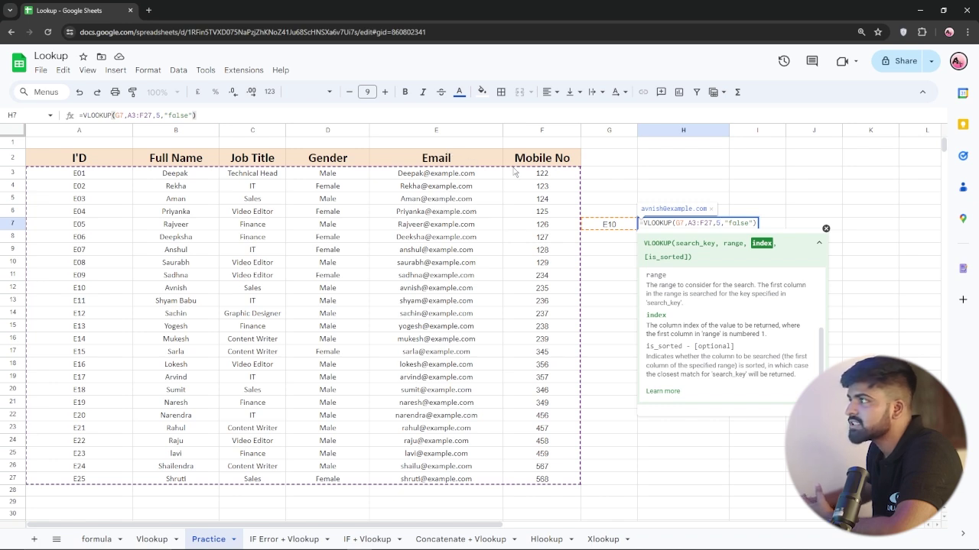
{"action": "key", "text": "BackSpace"}
{"action": "type", "text": "6"}
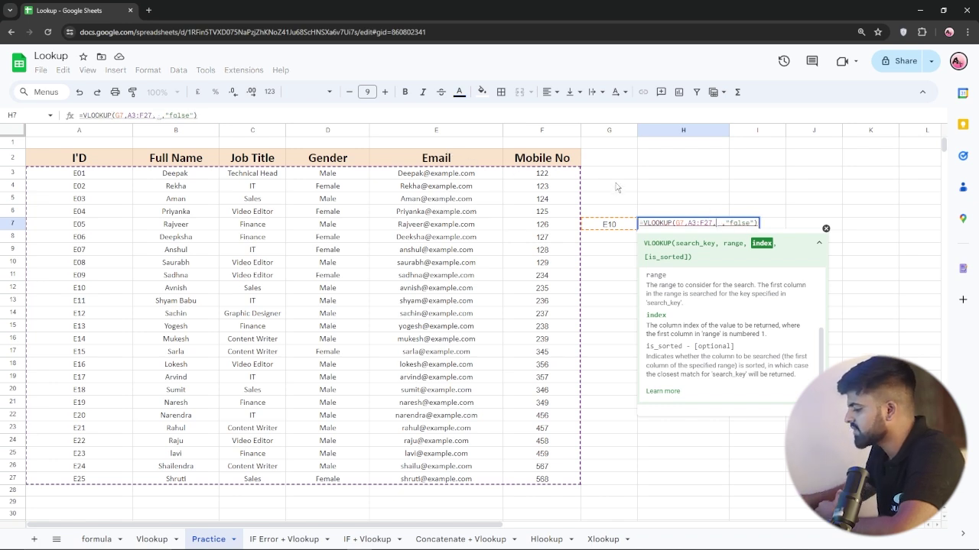
{"action": "key", "text": "Return"}
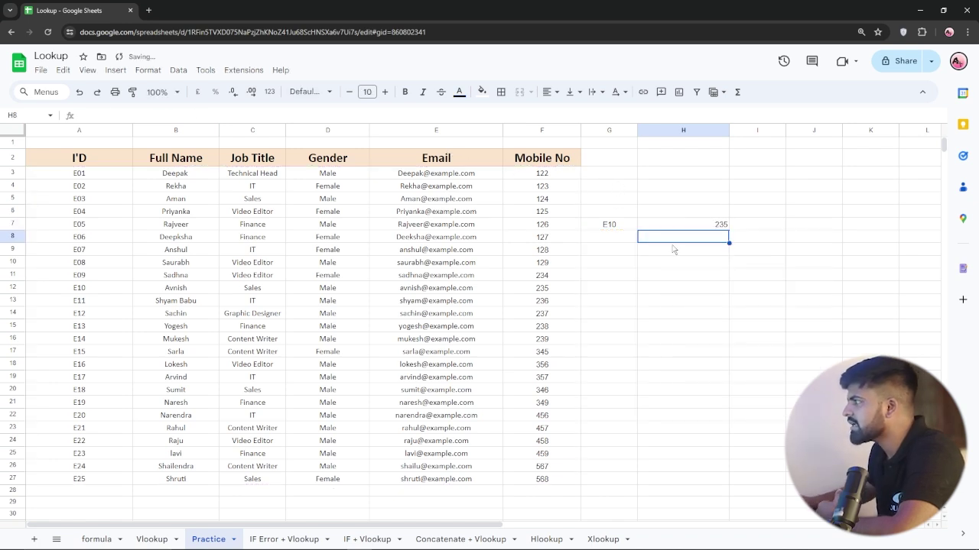
- Change the column index in the H7 VLOOKUP formula to 2 to return the employee's full name
{"action": "left_click", "coordinate": [703, 224]}
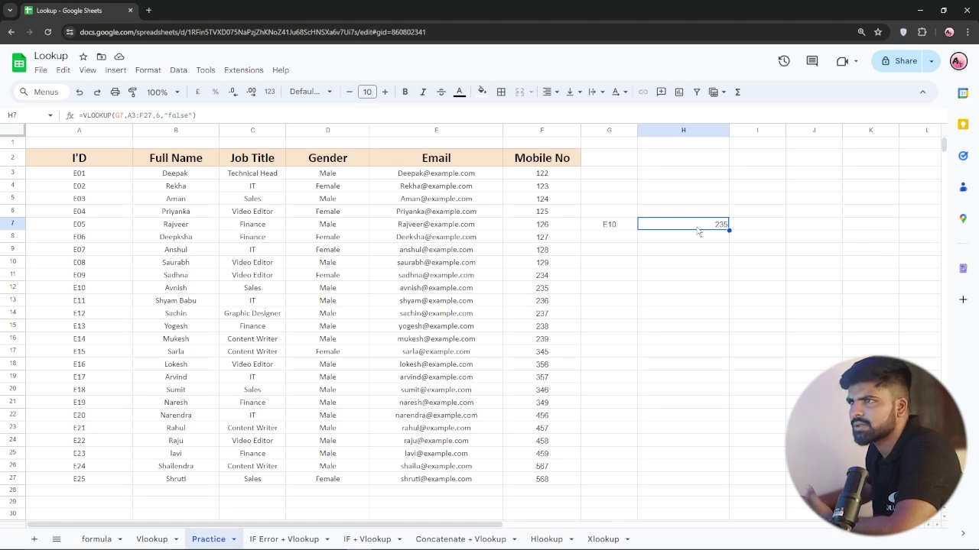
{"action": "double_click", "coordinate": [702, 226]}
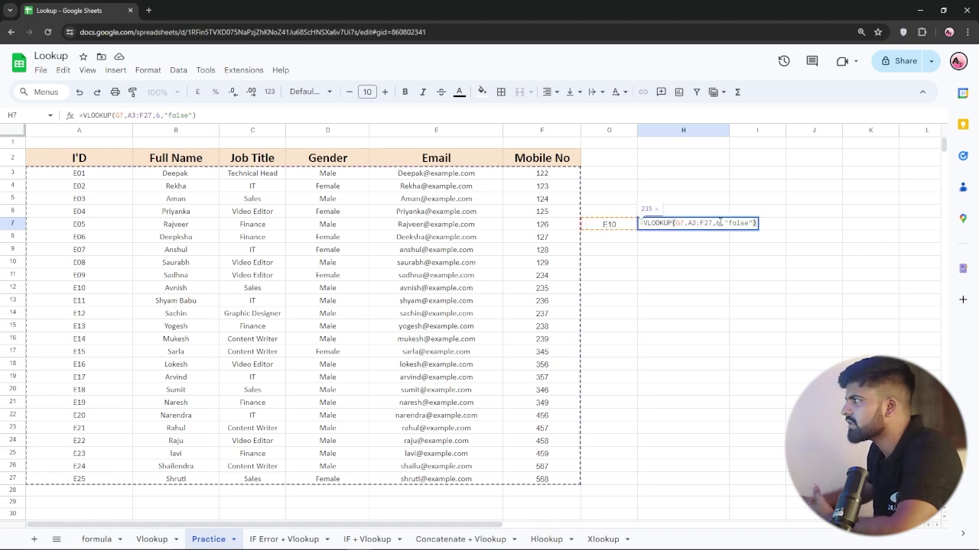
{"action": "left_click", "coordinate": [720, 223]}
{"action": "key", "text": "BackSpace"}
{"action": "type", "text": "2"}
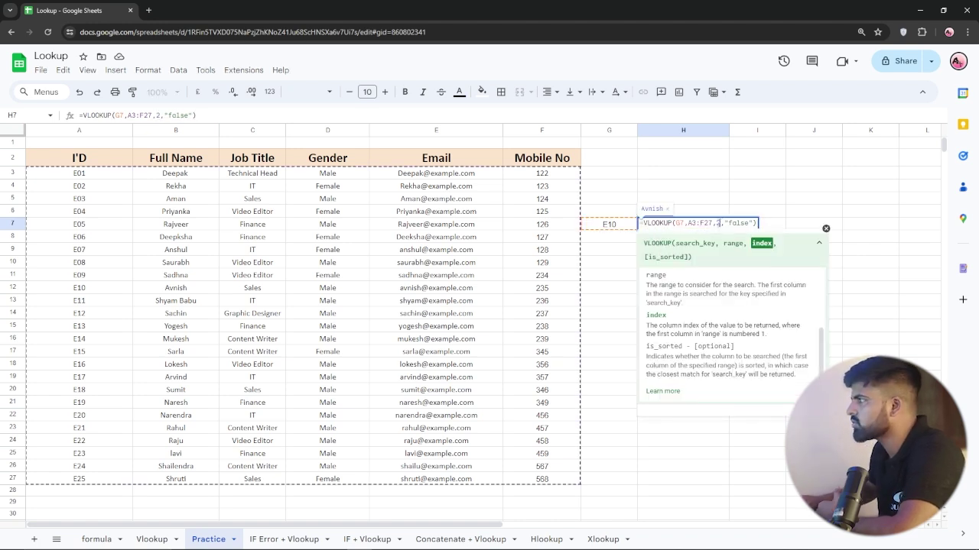
{"action": "key", "text": "Return"}
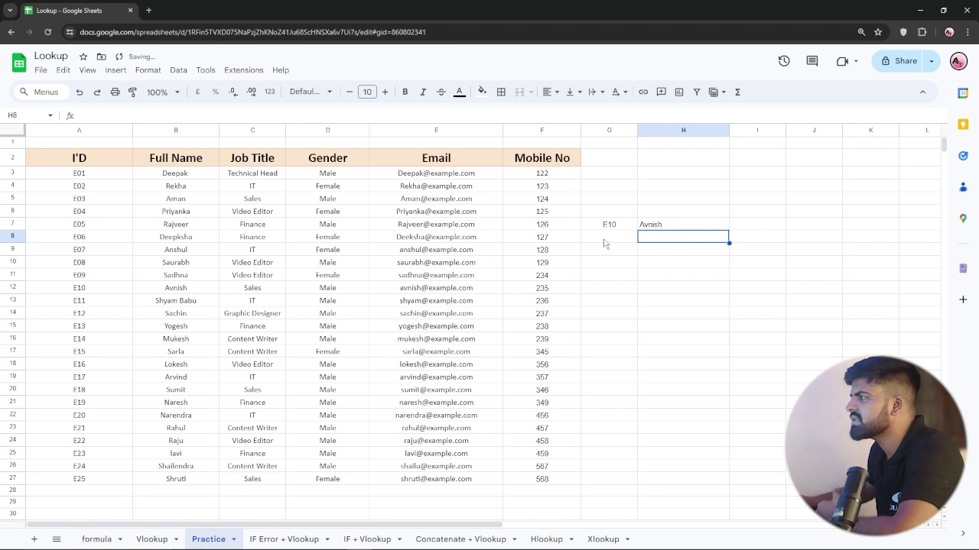
{"action": "left_click", "coordinate": [652, 225]}
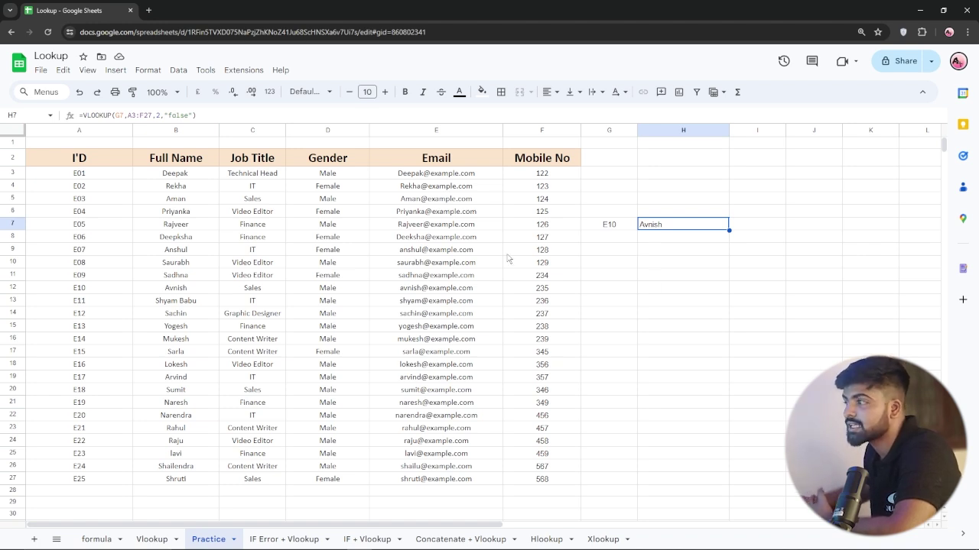
- On the IF Error + Vlookup sheet, copy the ID E23 from A26 into cell A33
{"action": "left_click", "coordinate": [256, 533]}
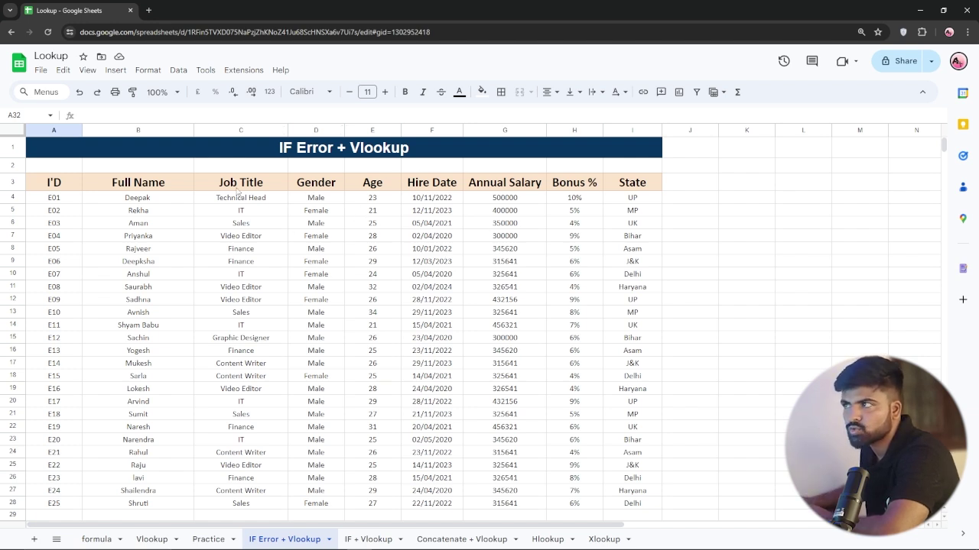
{"action": "scroll", "coordinate": [306, 237], "scroll_direction": "down", "scroll_amount": 6}
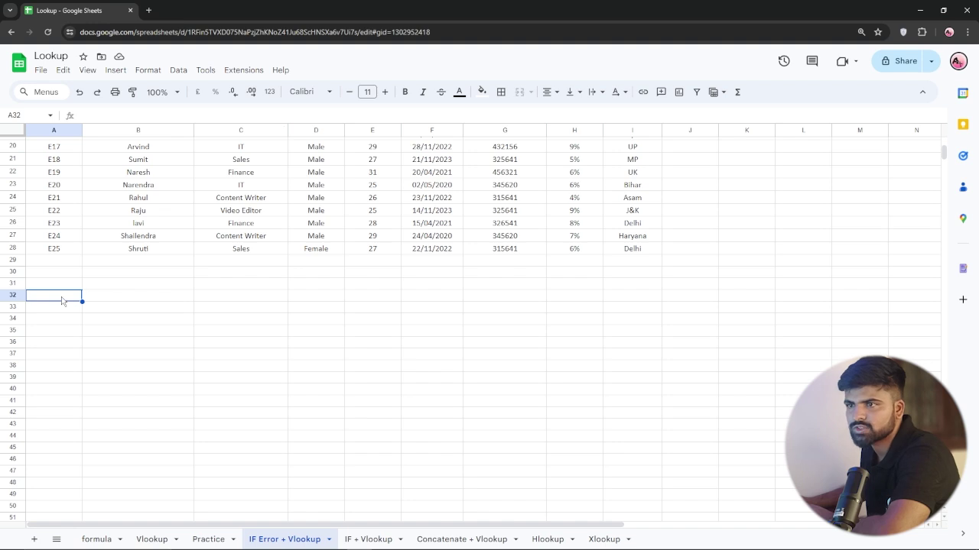
{"action": "left_click", "coordinate": [68, 223]}
{"action": "key", "text": "ctrl+c"}
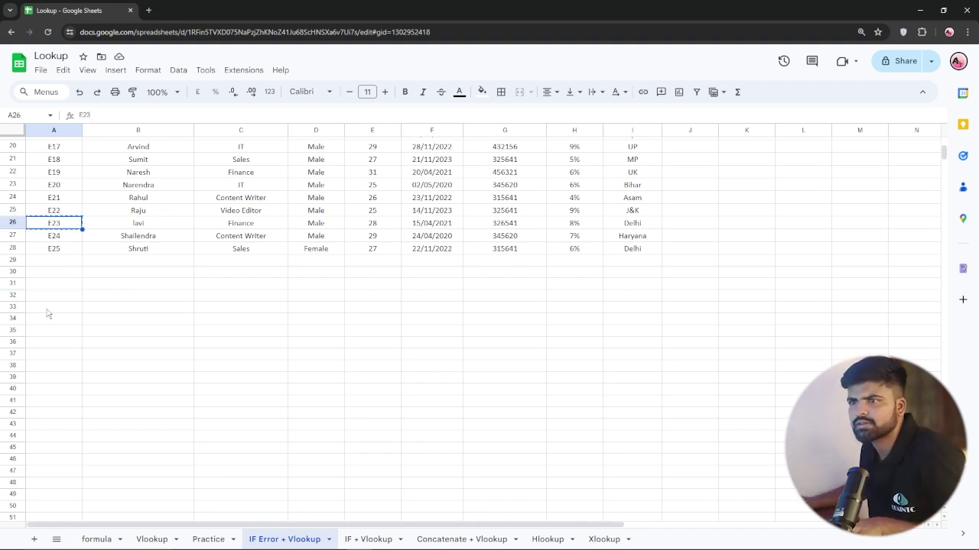
{"action": "left_click", "coordinate": [47, 312]}
{"action": "key", "text": "ctrl+v"}
- Start an IFERROR formula in cell B33 with a nested VLOOKUP as its value argument
{"action": "left_click", "coordinate": [117, 309]}
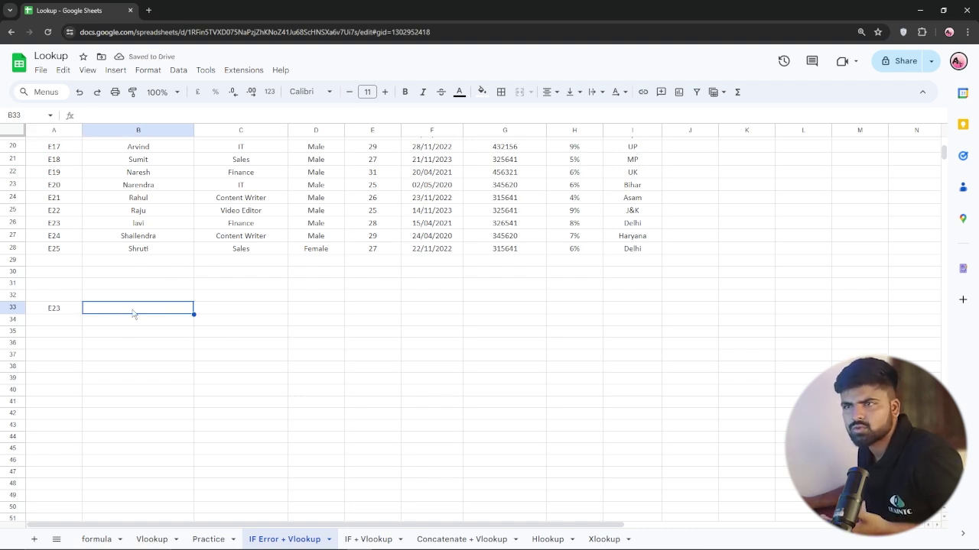
{"action": "type", "text": "="}
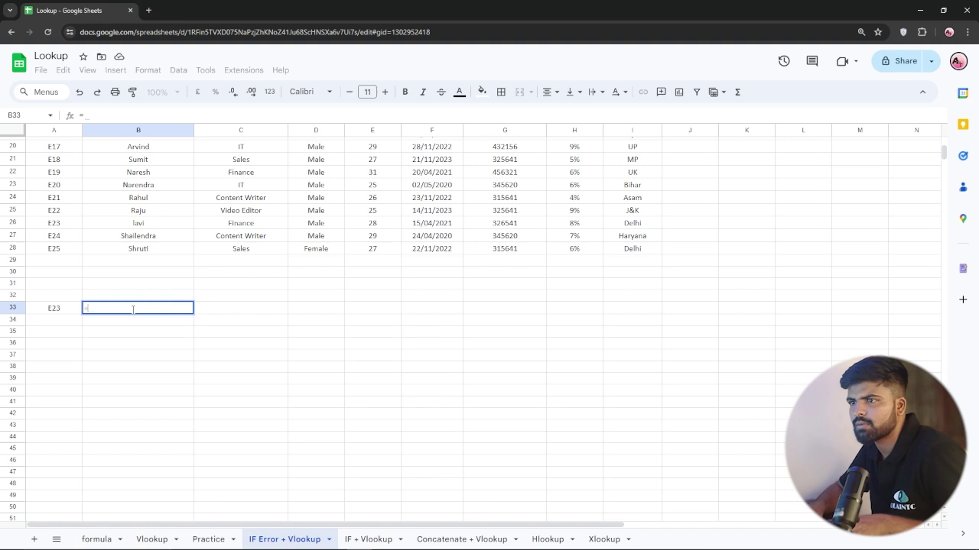
{"action": "type", "text": "if"}
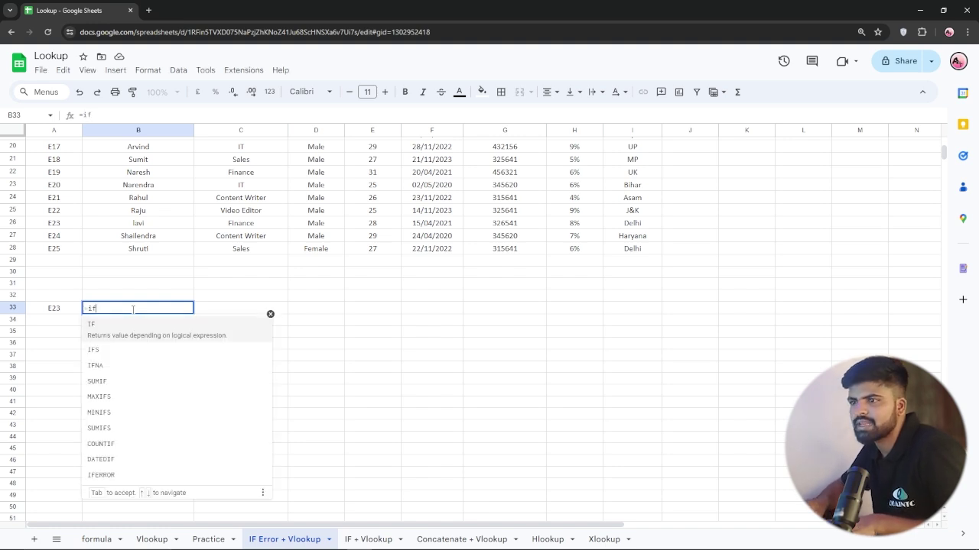
{"action": "type", "text": "e"}
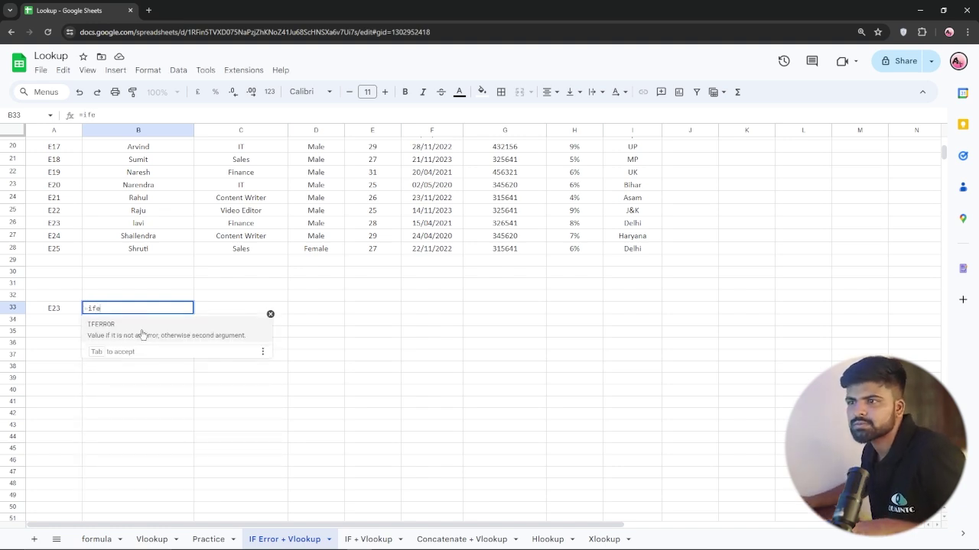
{"action": "key", "text": "Tab"}
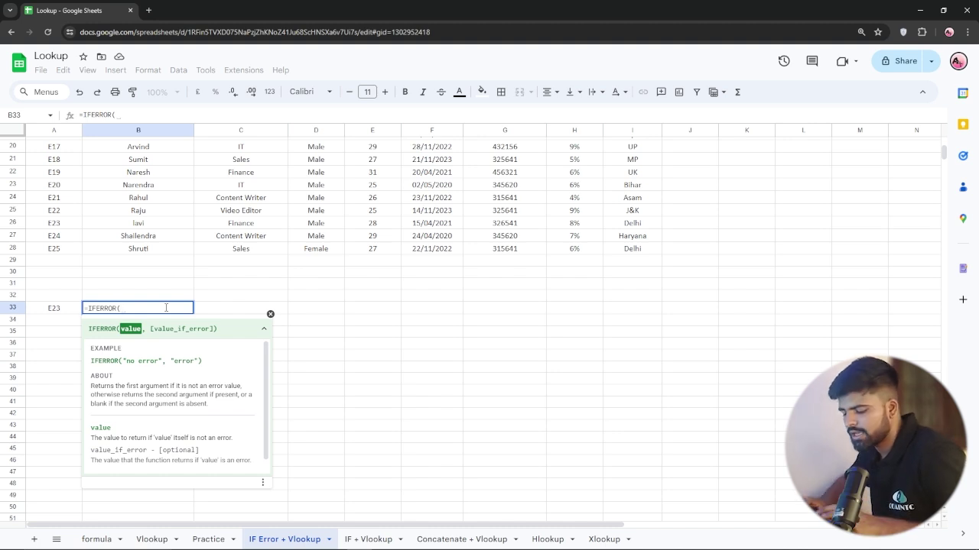
{"action": "type", "text": "vl"}
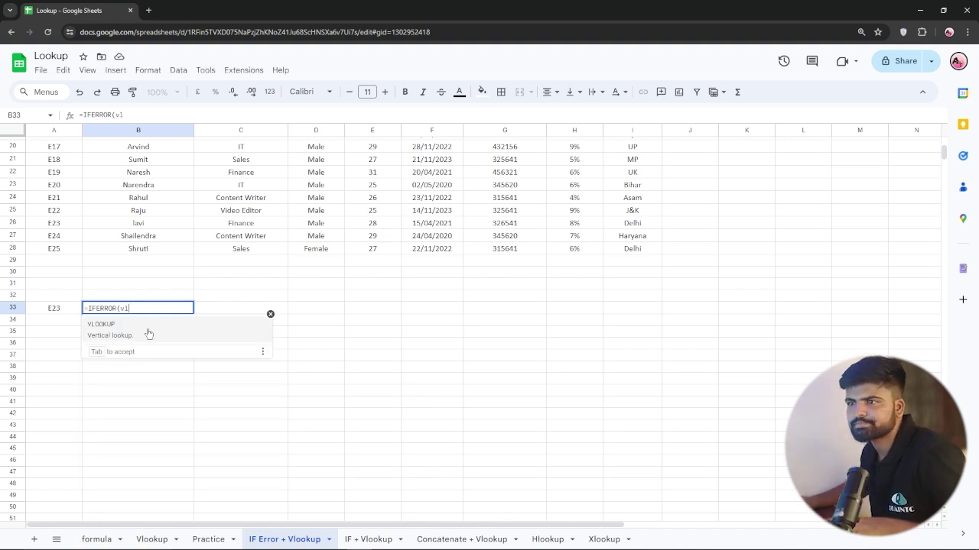
{"action": "left_click", "coordinate": [148, 334]}
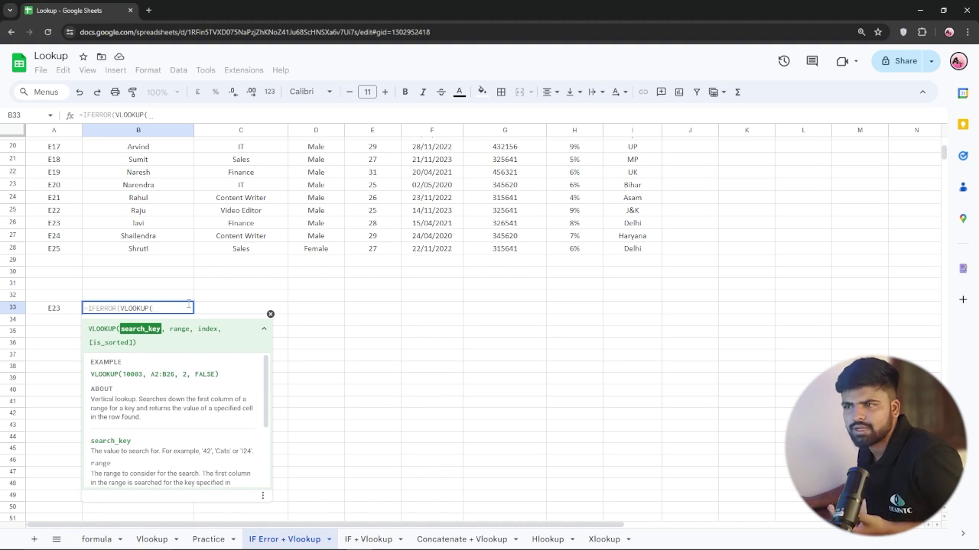
- Give the nested VLOOKUP in B33 the search key A33 and the range A4:I28
{"action": "left_click", "coordinate": [57, 309]}
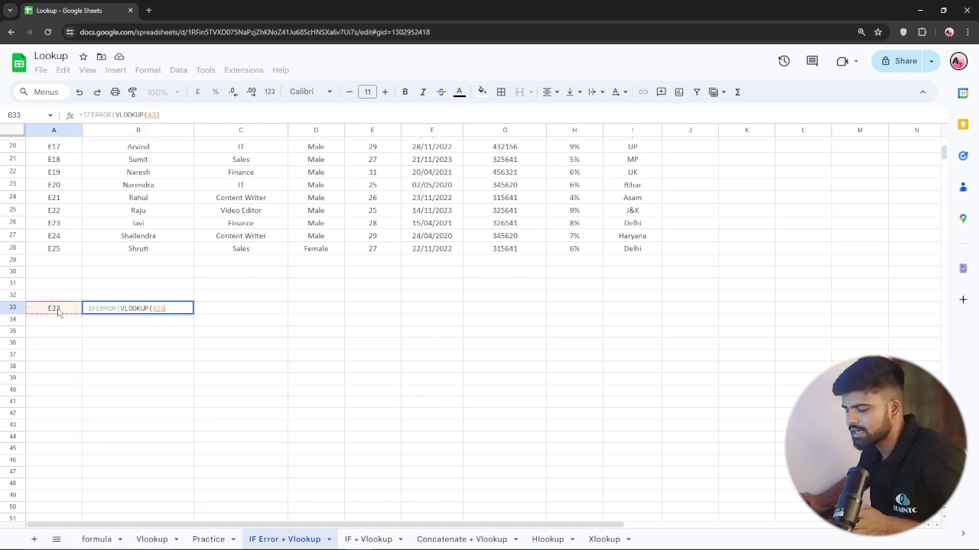
{"action": "type", "text": ","}
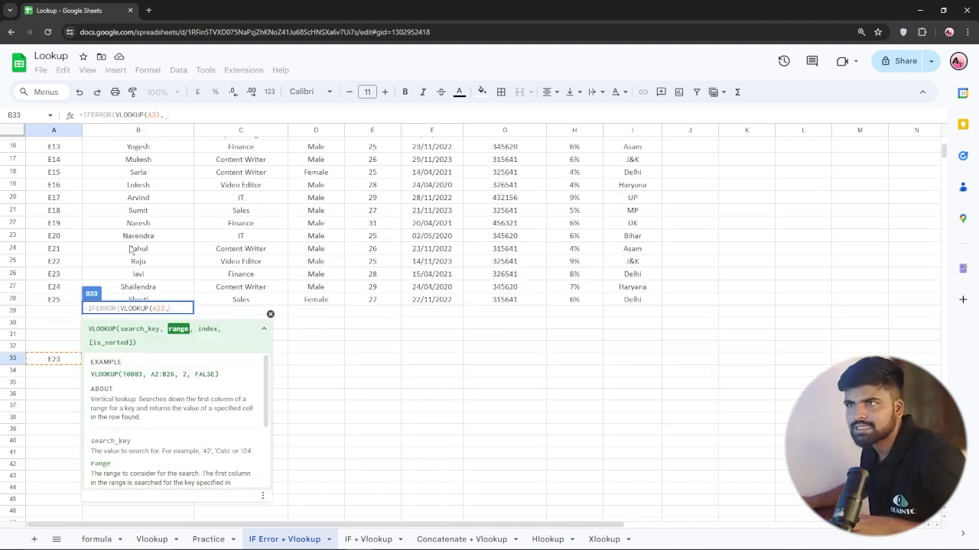
{"action": "scroll", "coordinate": [62, 252], "scroll_direction": "up", "scroll_amount": 6}
{"action": "left_click", "coordinate": [54, 200]}
{"action": "left_click_drag", "start_coordinate": [54, 200], "coordinate": [631, 503]}
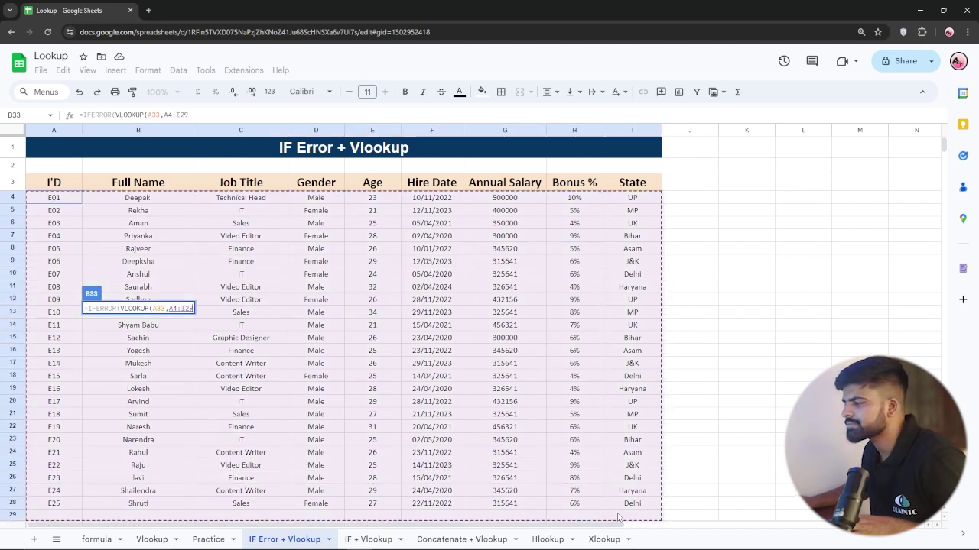
{"action": "scroll", "coordinate": [248, 335], "scroll_direction": "down", "scroll_amount": 1}
{"action": "scroll", "coordinate": [252, 325], "scroll_direction": "down", "scroll_amount": 5}
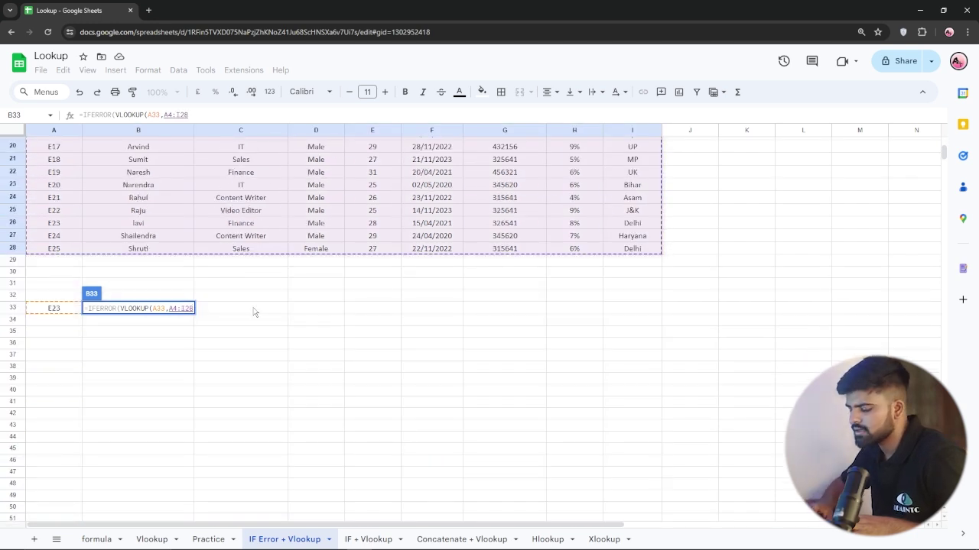
- Set the nested VLOOKUP's column index to 2 for the Full Name column
{"action": "type", "text": ","}
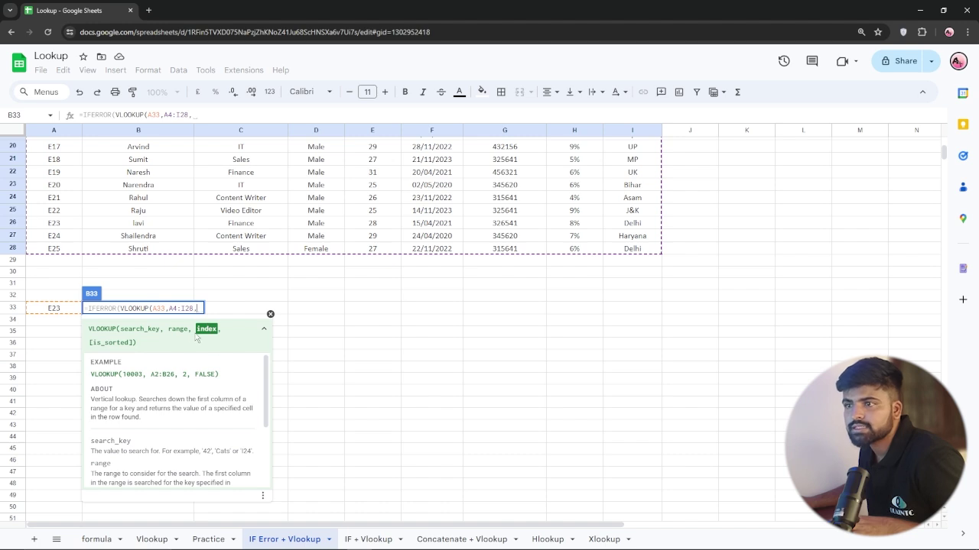
{"action": "scroll", "coordinate": [119, 238], "scroll_direction": "up", "scroll_amount": 4}
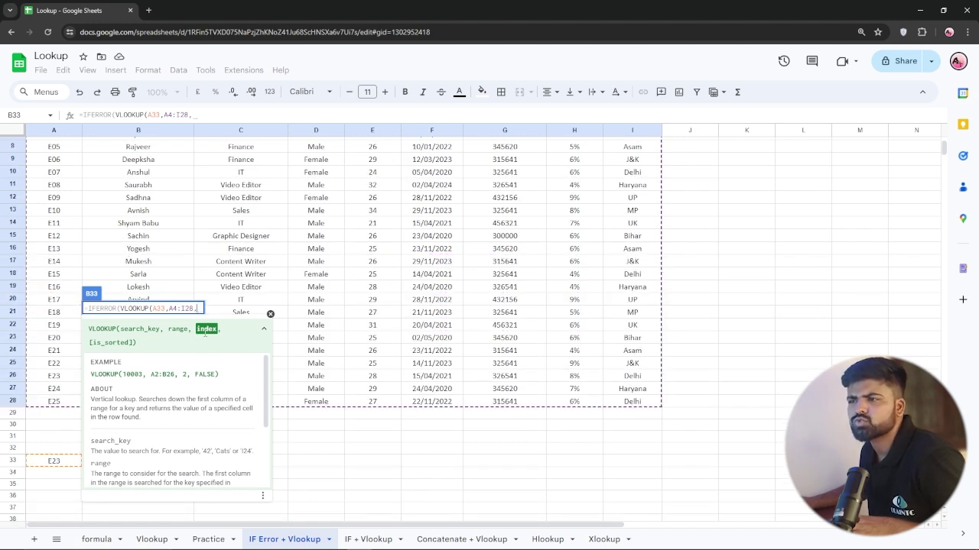
{"action": "scroll", "coordinate": [196, 296], "scroll_direction": "down", "scroll_amount": 5}
{"action": "scroll", "coordinate": [194, 267], "scroll_direction": "up", "scroll_amount": 8}
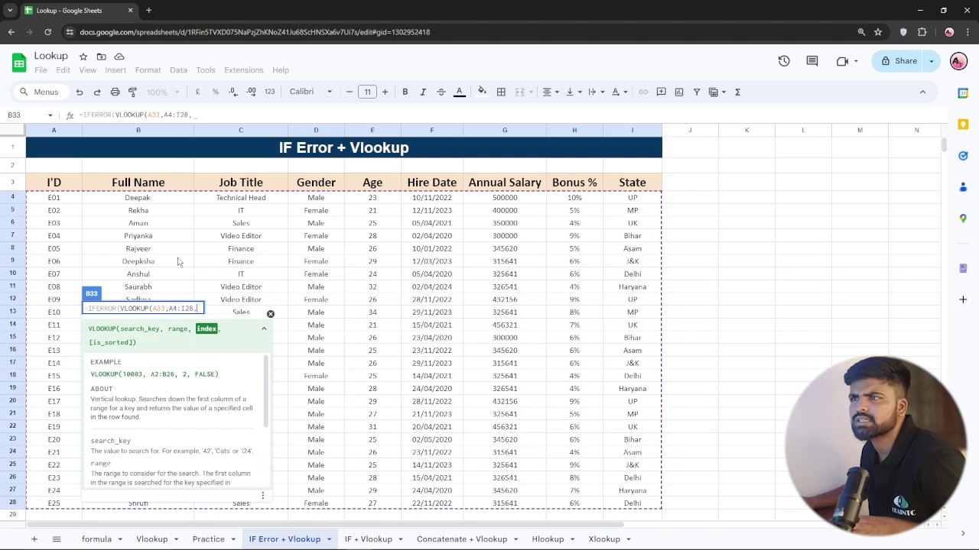
{"action": "scroll", "coordinate": [153, 201], "scroll_direction": "down", "scroll_amount": 5}
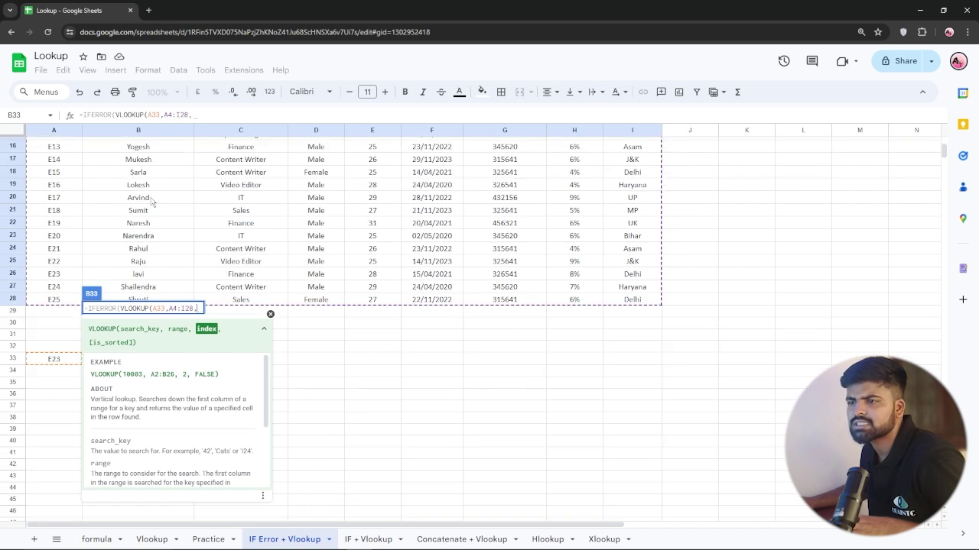
{"action": "scroll", "coordinate": [151, 200], "scroll_direction": "down", "scroll_amount": 3}
{"action": "type", "text": "2"}
{"action": "scroll", "coordinate": [151, 210], "scroll_direction": "up", "scroll_amount": 8}
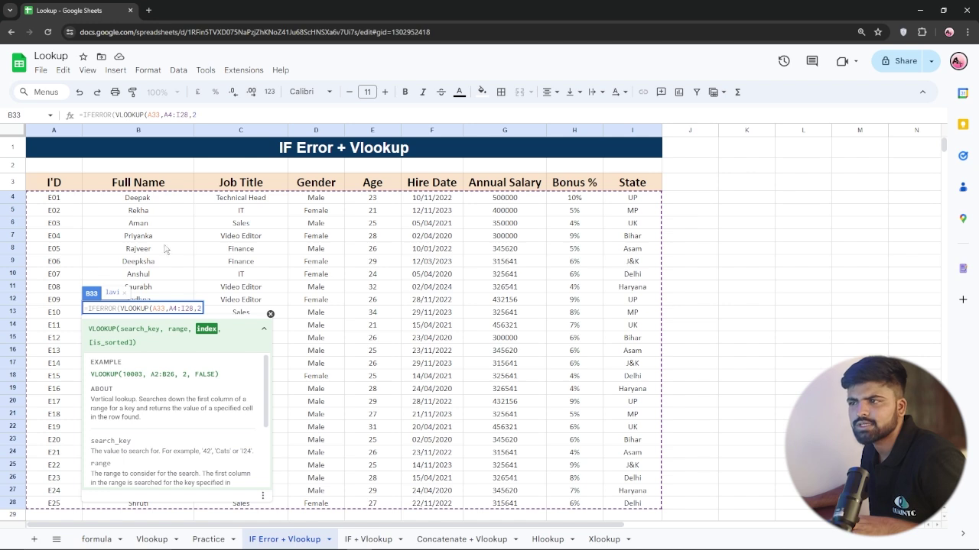
- Enter "false" as the VLOOKUP's is_sorted argument and close the nested function
{"action": "type", "text": ","}
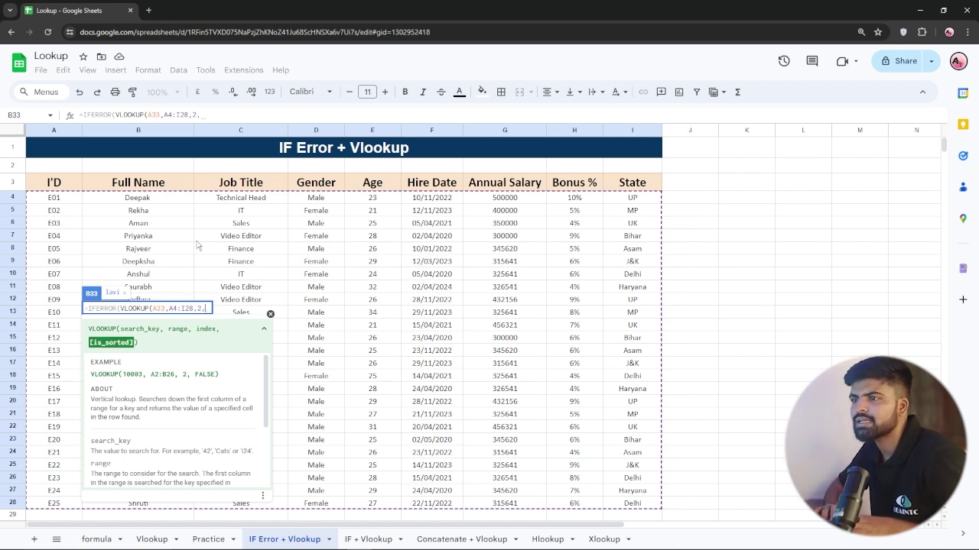
{"action": "type", "text": "\""}
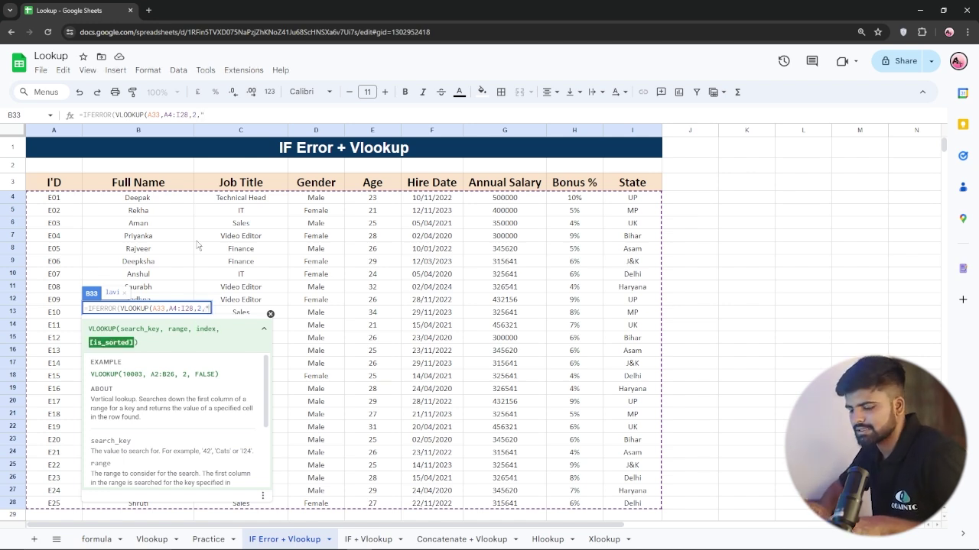
{"action": "type", "text": "false"}
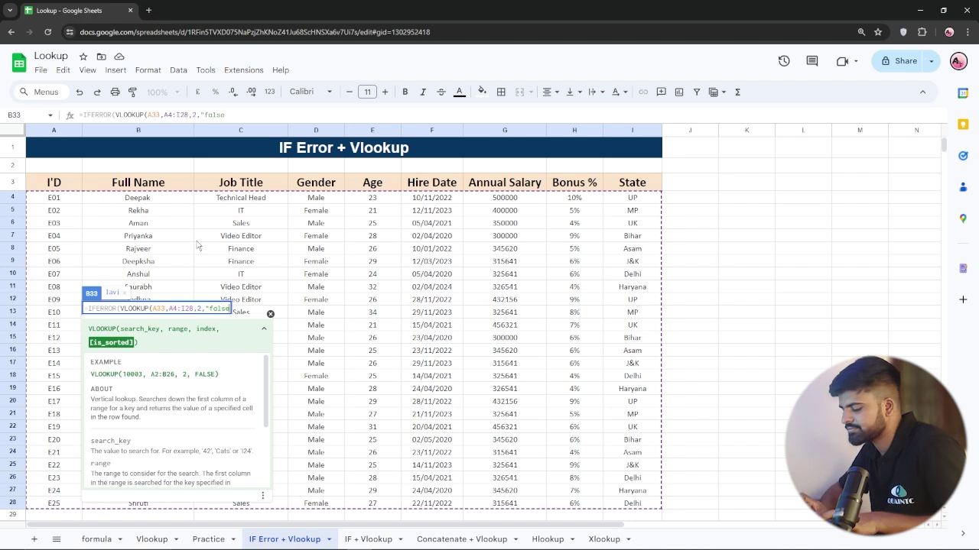
{"action": "type", "text": "\""}
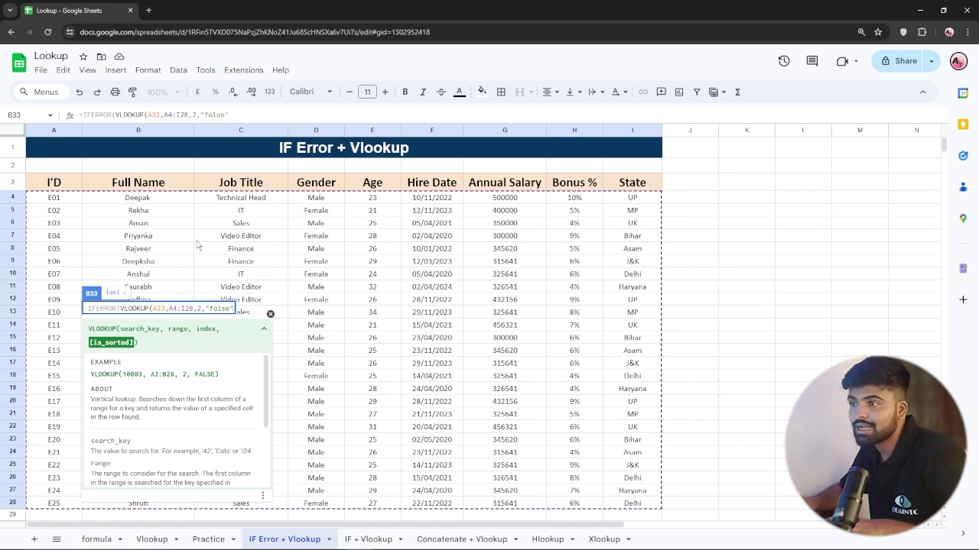
{"action": "type", "text": "))"}
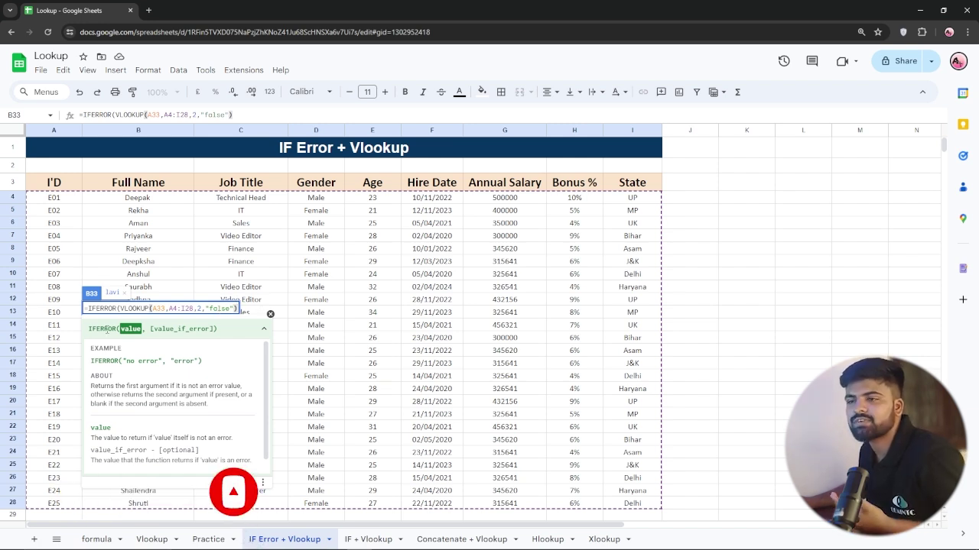
- Add "missing Data" as the value_if_error argument and complete the IFERROR formula in B33
{"action": "type", "text": ","}
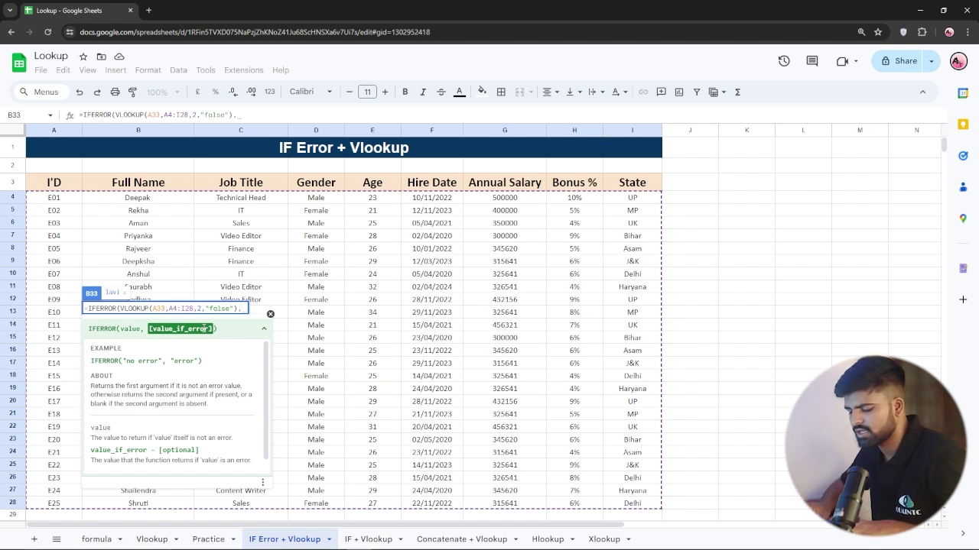
{"action": "type", "text": "\""}
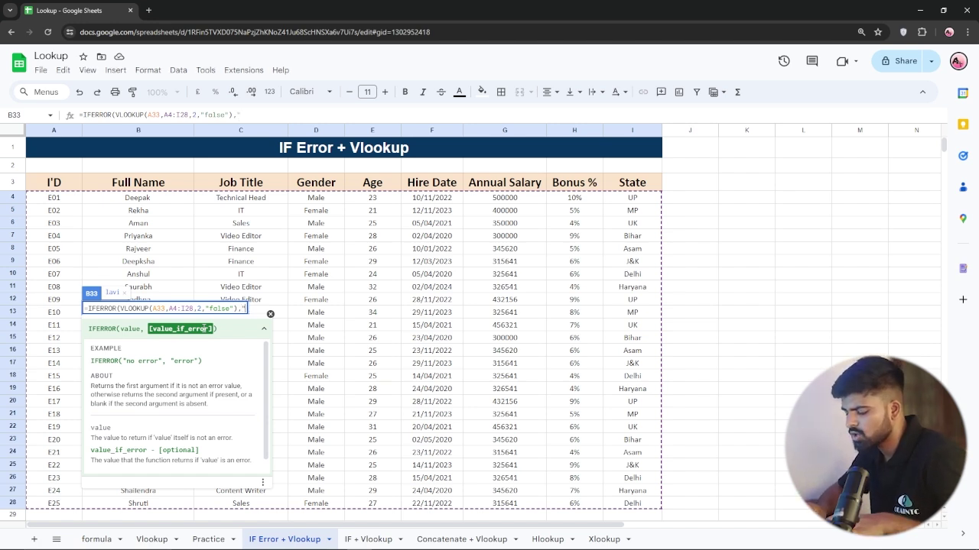
{"action": "type", "text": "missi"}
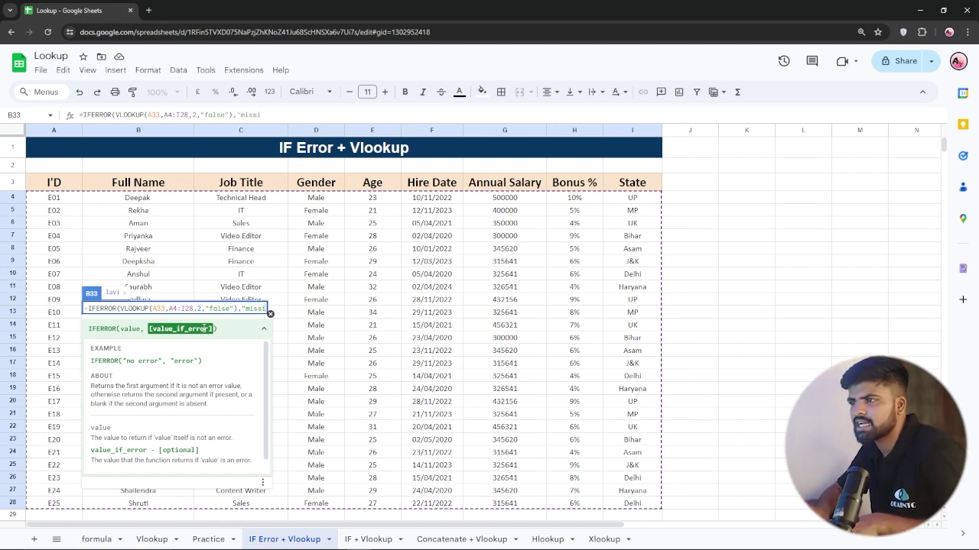
{"action": "type", "text": "ng"}
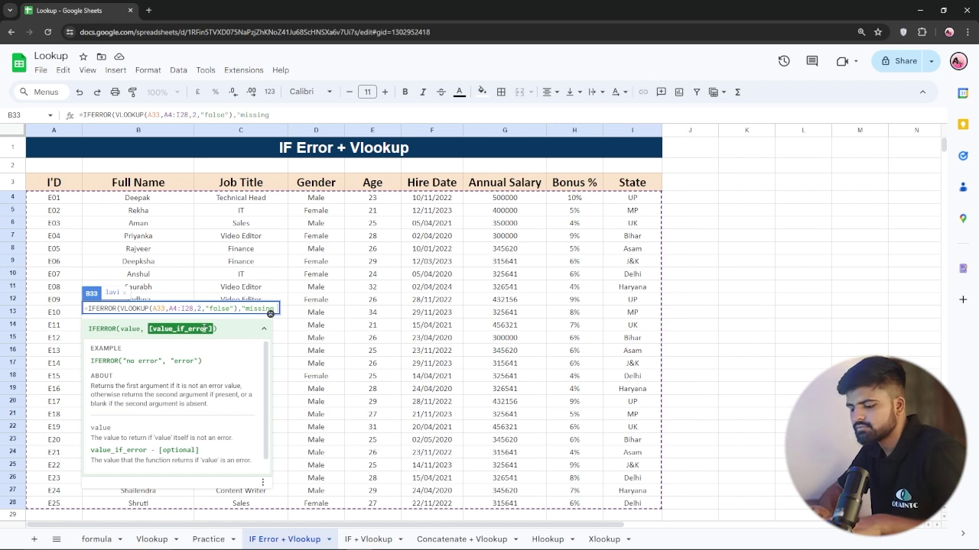
{"action": "type", "text": " Data\")"}
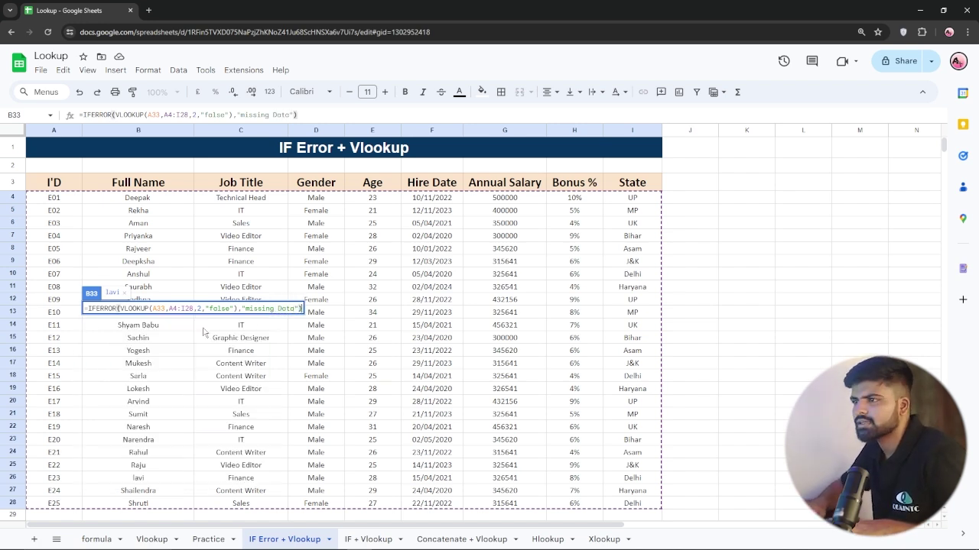
{"action": "key", "text": "Return"}
{"action": "scroll", "coordinate": [203, 331], "scroll_direction": "down", "scroll_amount": 5}
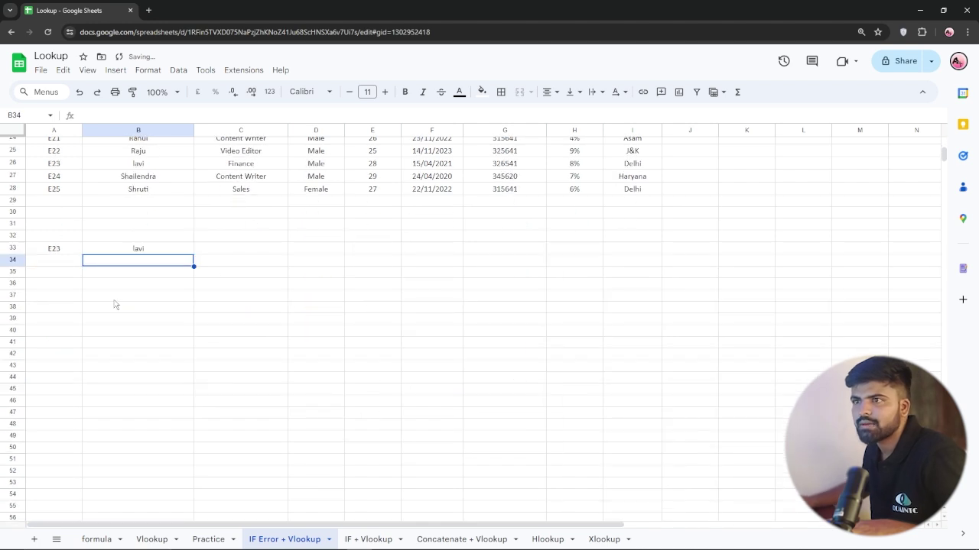
- Test the IFERROR formula by changing the lookup ID in A33 to E20 and selecting the result in B33
{"action": "left_click", "coordinate": [99, 251]}
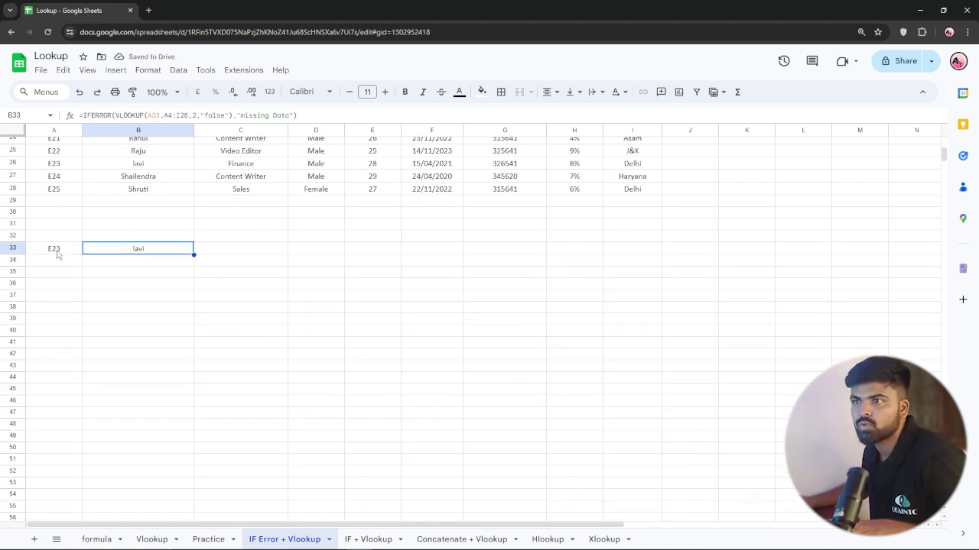
{"action": "left_click", "coordinate": [58, 253]}
{"action": "double_click", "coordinate": [65, 247]}
{"action": "key", "text": "BackSpace"}
{"action": "type", "text": "0"}
{"action": "key", "text": "Return"}
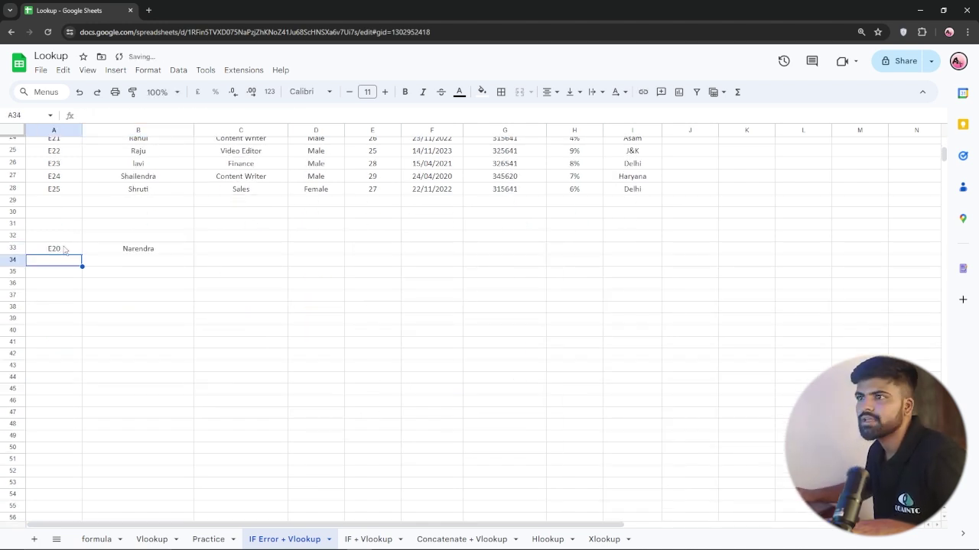
{"action": "left_click", "coordinate": [124, 247]}
- Set the lookup ID in A33 to E27, an ID that is not in the employee table
{"action": "scroll", "coordinate": [90, 194], "scroll_direction": "up", "scroll_amount": 2}
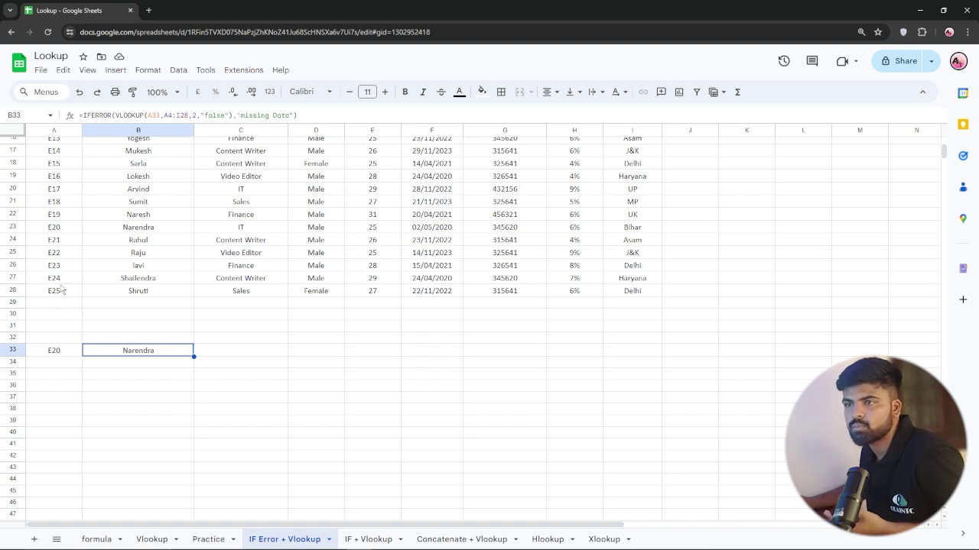
{"action": "left_click", "coordinate": [66, 354]}
{"action": "double_click", "coordinate": [66, 354]}
{"action": "key", "text": "BackSpace"}
{"action": "key", "text": "BackSpace"}
{"action": "type", "text": "27"}
{"action": "key", "text": "Return"}
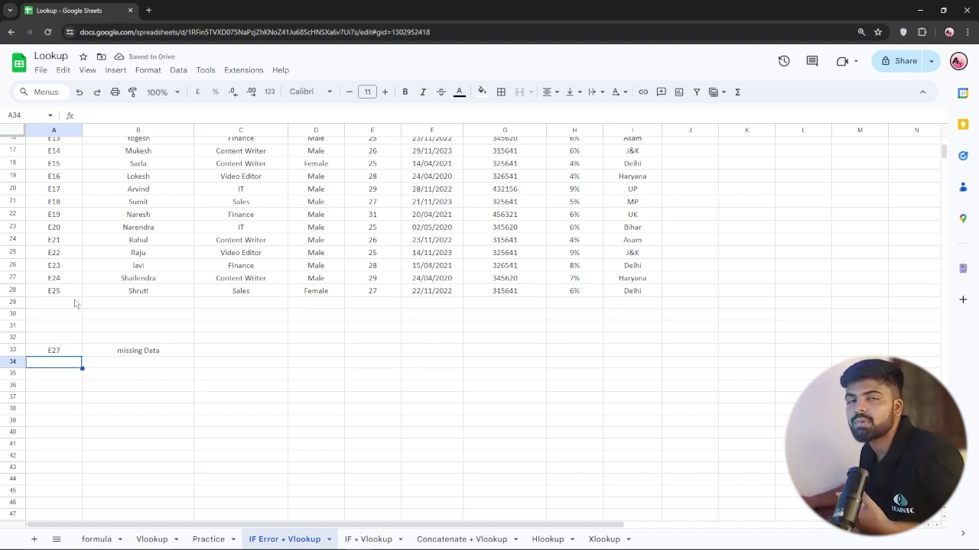
- Replace the lookup ID in A33 with E31 to test another ID outside the table
{"action": "left_click", "coordinate": [62, 351]}
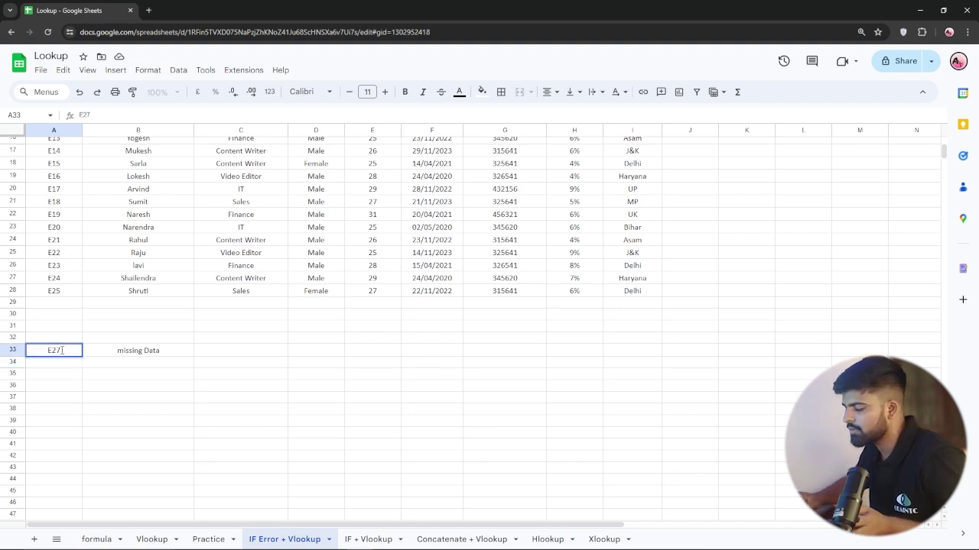
{"action": "key", "text": "BackSpace"}
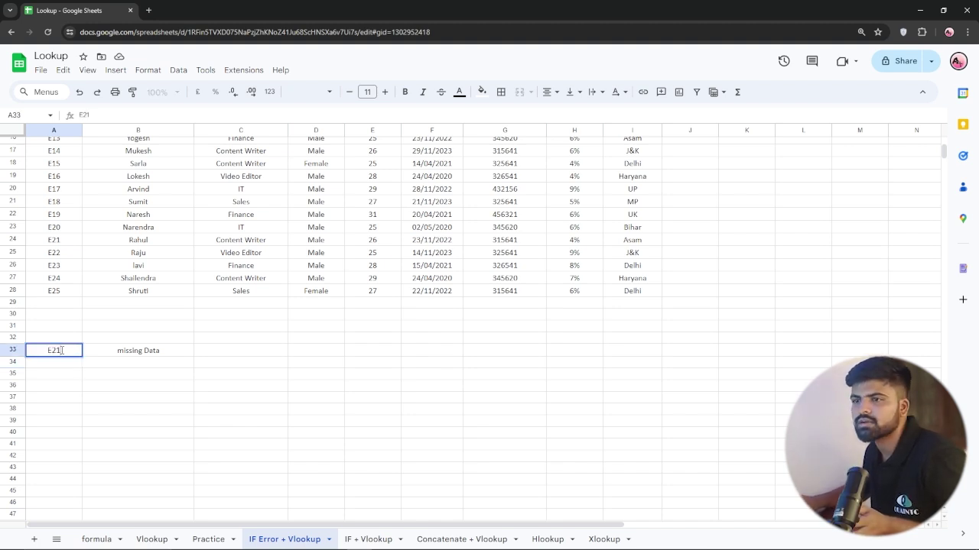
{"action": "key", "text": "BackSpace"}
{"action": "key", "text": "BackSpace"}
{"action": "type", "text": "31"}
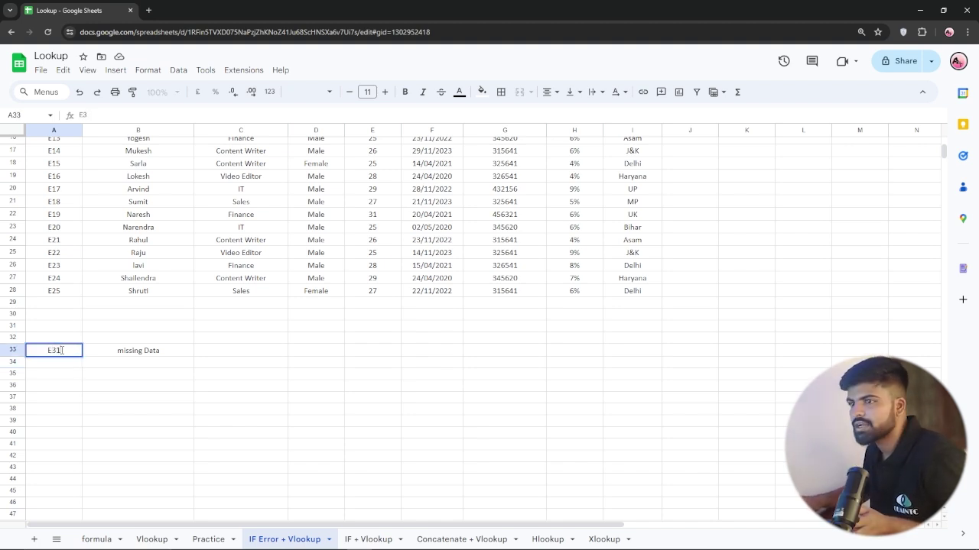
{"action": "key", "text": "Return"}
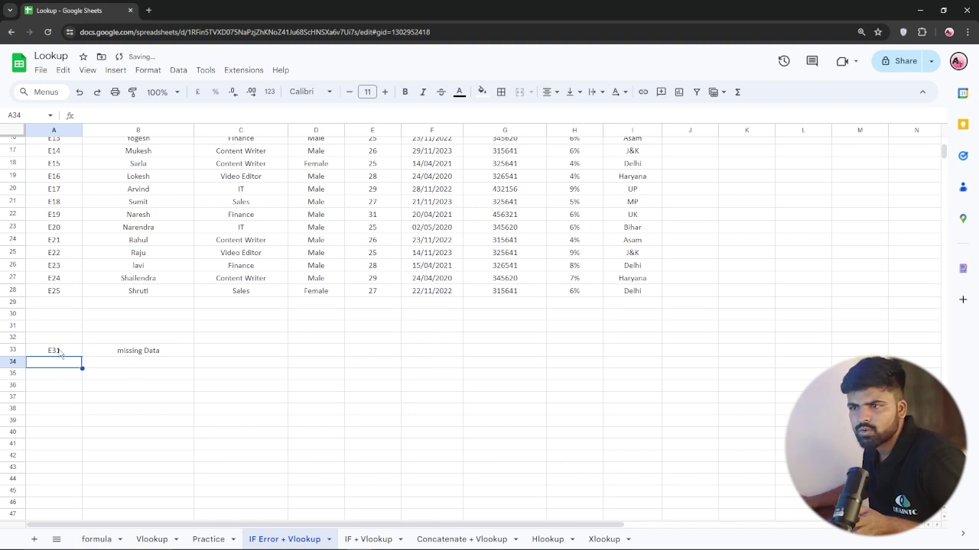
- Change the lookup ID in A33 to E21, an ID that exists in the employee table
{"action": "left_click", "coordinate": [60, 352]}
{"action": "key", "text": "BackSpace"}
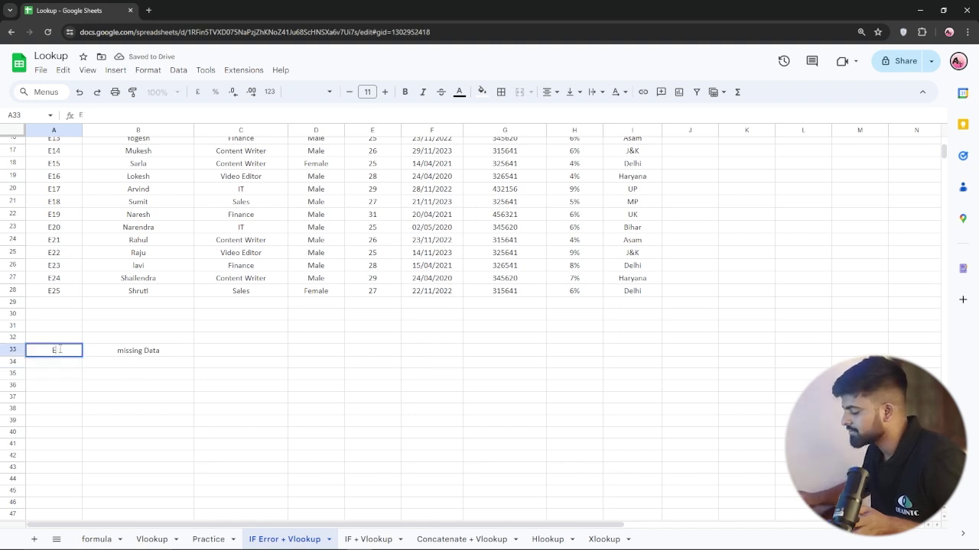
{"action": "type", "text": "21"}
{"action": "key", "text": "Return"}
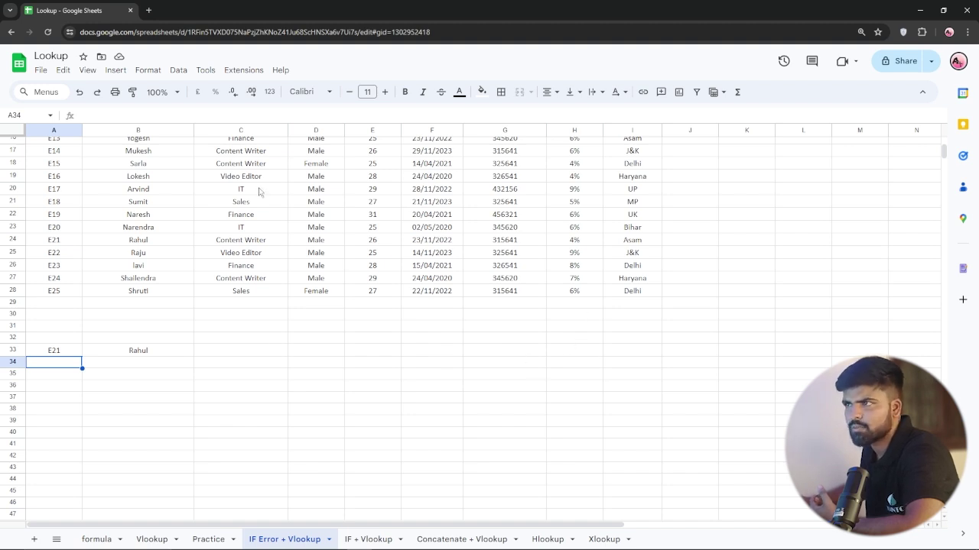
- Change the VLOOKUP column index in the B33 formula to 8 for the Bonus % column
{"action": "scroll", "coordinate": [93, 324], "scroll_direction": "up", "scroll_amount": 5}
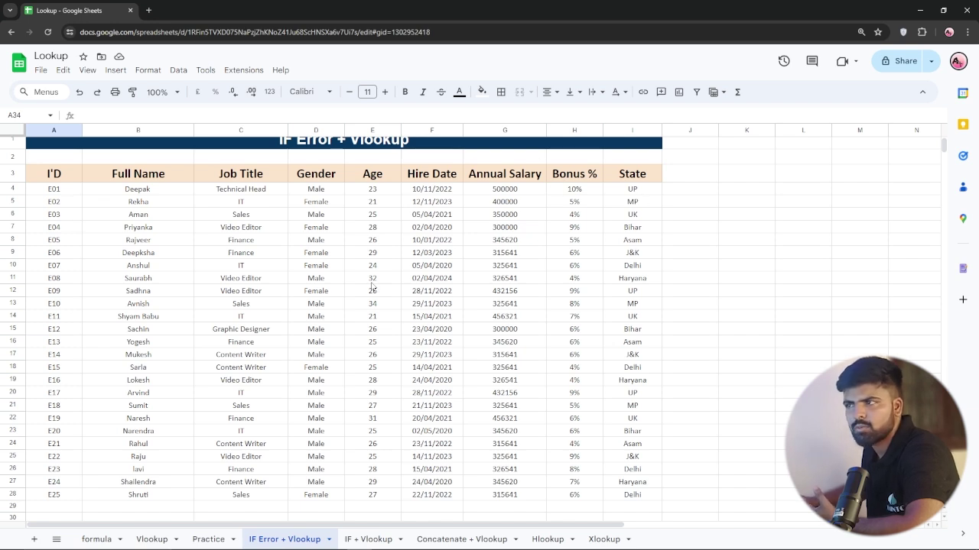
{"action": "scroll", "coordinate": [283, 222], "scroll_direction": "down", "scroll_amount": 4}
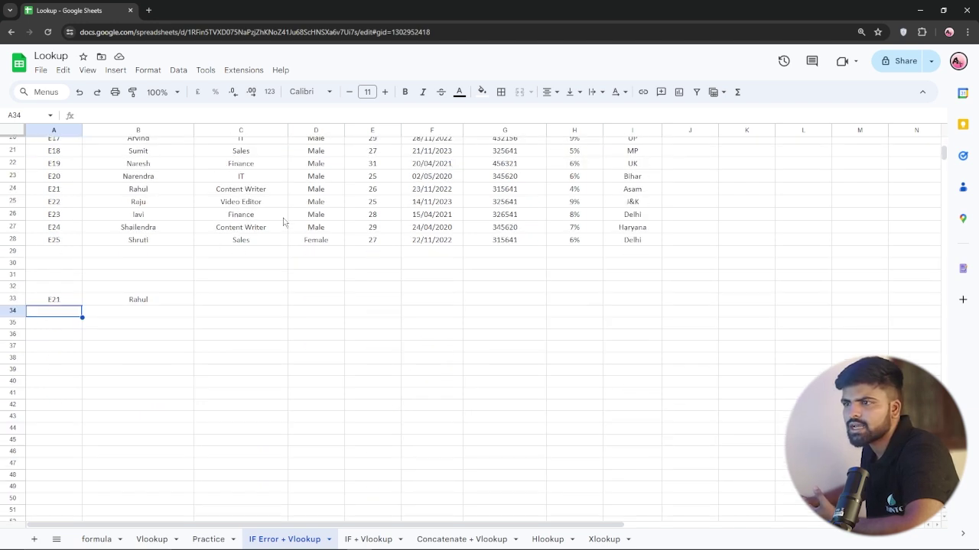
{"action": "left_click", "coordinate": [163, 300]}
{"action": "double_click", "coordinate": [163, 300]}
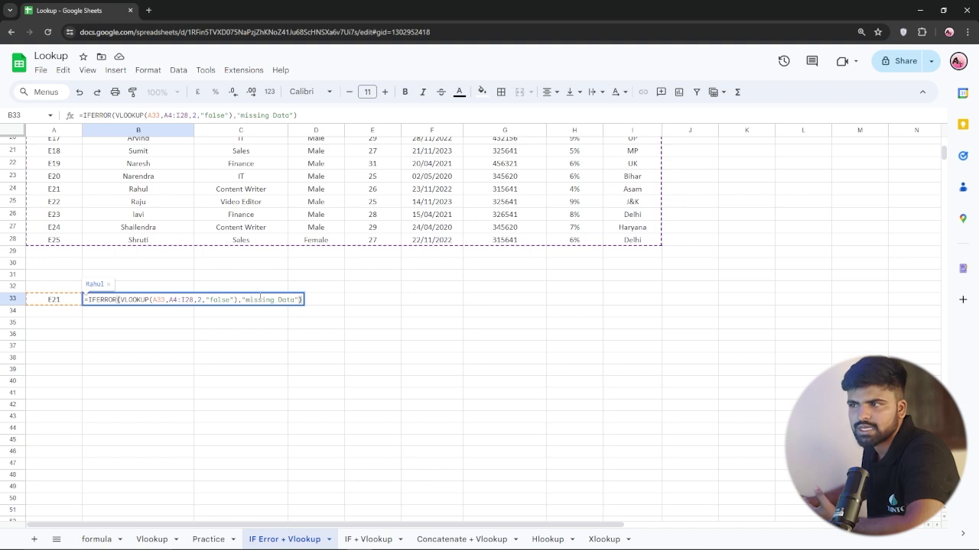
{"action": "left_click", "coordinate": [201, 300]}
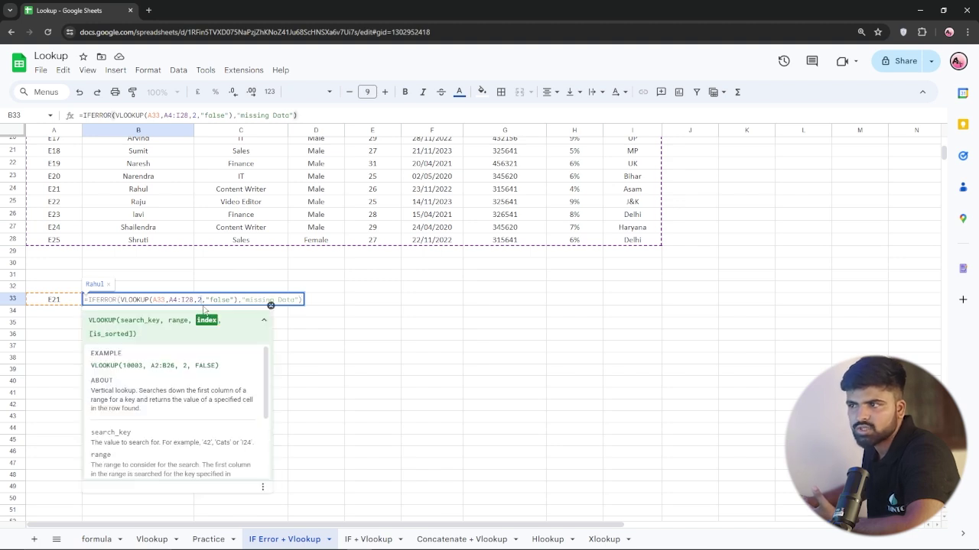
{"action": "scroll", "coordinate": [222, 253], "scroll_direction": "up", "scroll_amount": 5}
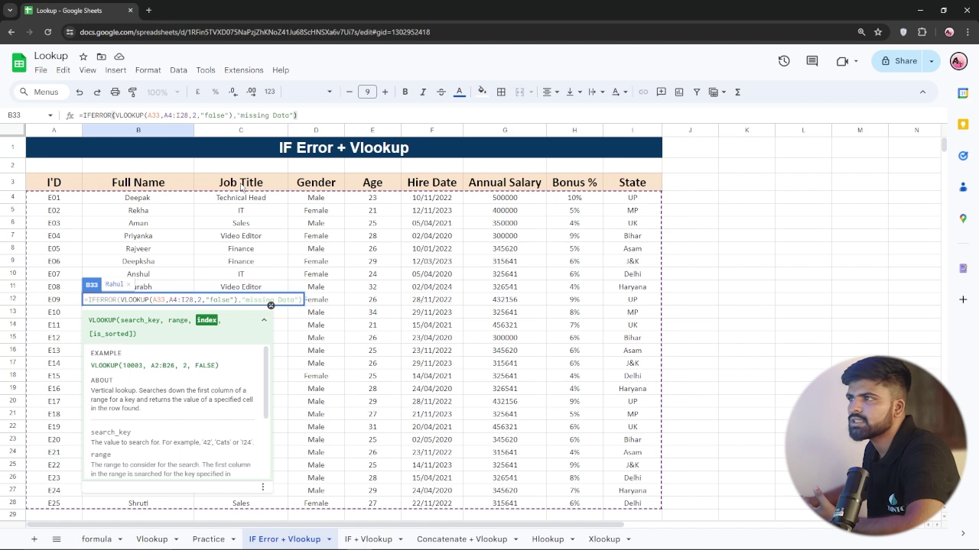
{"action": "scroll", "coordinate": [448, 197], "scroll_direction": "down", "scroll_amount": 5}
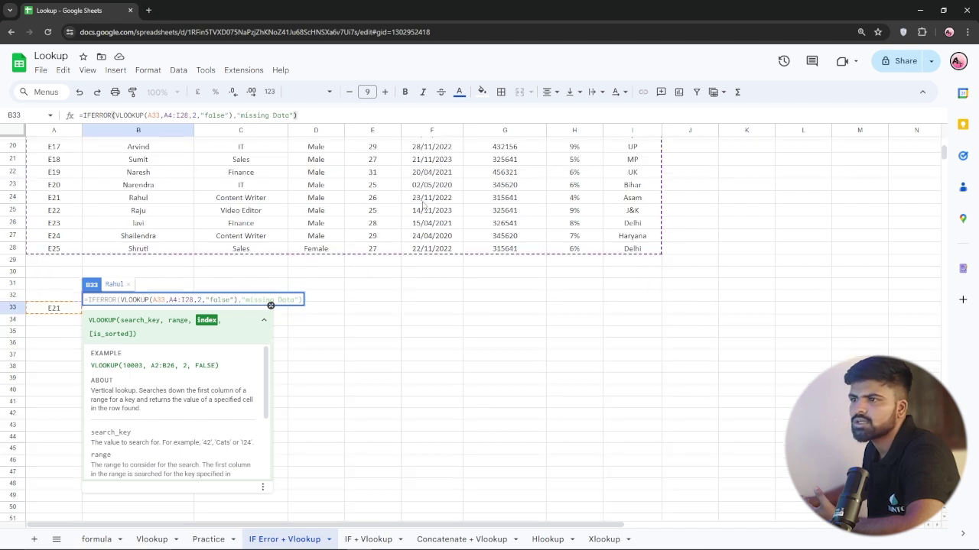
{"action": "key", "text": "BackSpace"}
{"action": "type", "text": "8"}
{"action": "key", "text": "Return"}
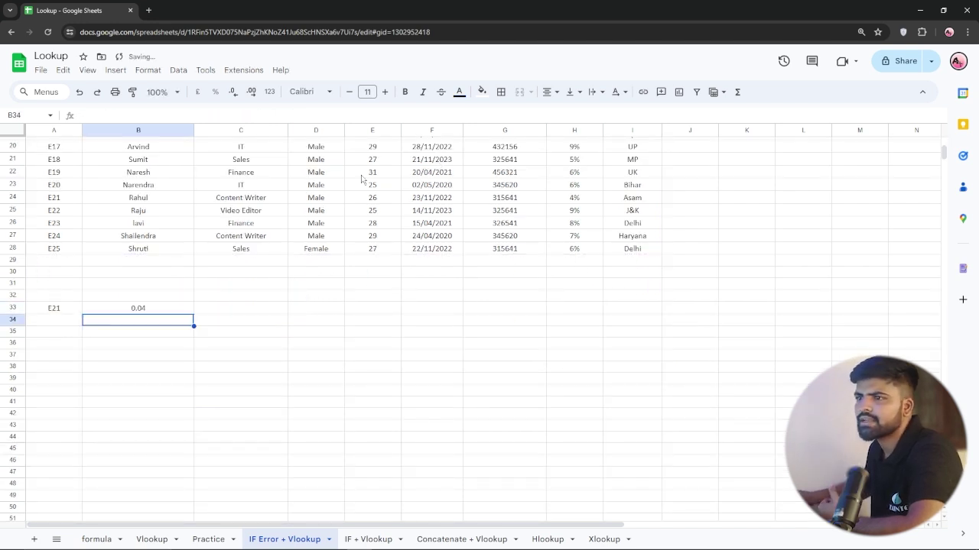
- Format the bonus lookup result in B33 as a percentage
{"action": "left_click", "coordinate": [153, 309]}
{"action": "scroll", "coordinate": [489, 262], "scroll_direction": "up", "scroll_amount": 5}
{"action": "scroll", "coordinate": [489, 261], "scroll_direction": "down", "scroll_amount": 3}
{"action": "double_click", "coordinate": [153, 412]}
{"action": "left_click", "coordinate": [158, 451]}
{"action": "left_click", "coordinate": [148, 412]}
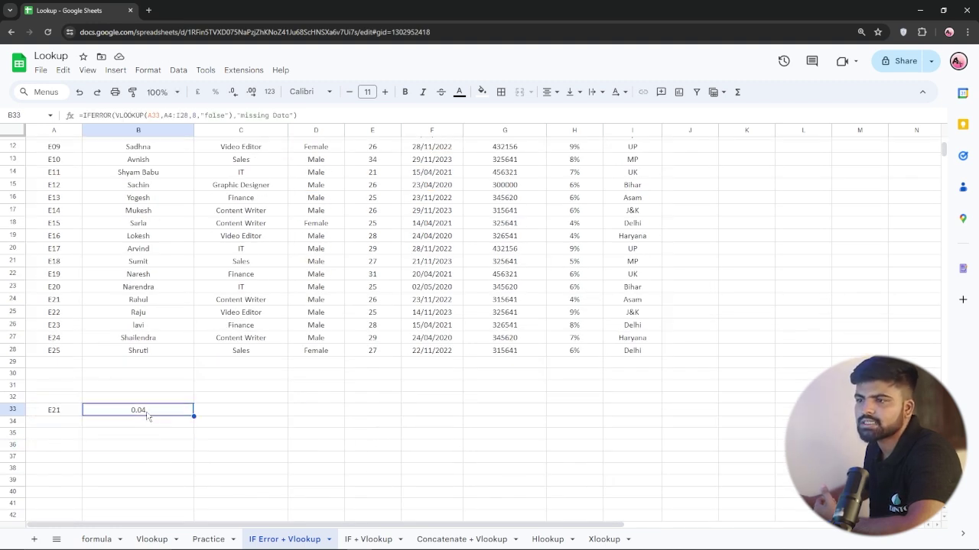
{"action": "left_click", "coordinate": [215, 91]}
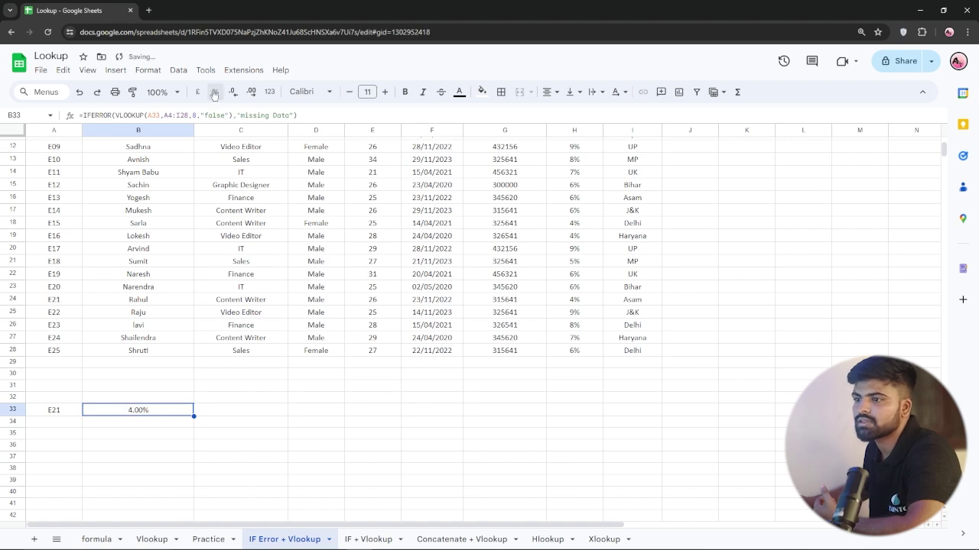
- Set the lookup ID in A33 to E35 to test the bonus lookup with an ID missing from the table
{"action": "scroll", "coordinate": [157, 397], "scroll_direction": "down", "scroll_amount": 4}
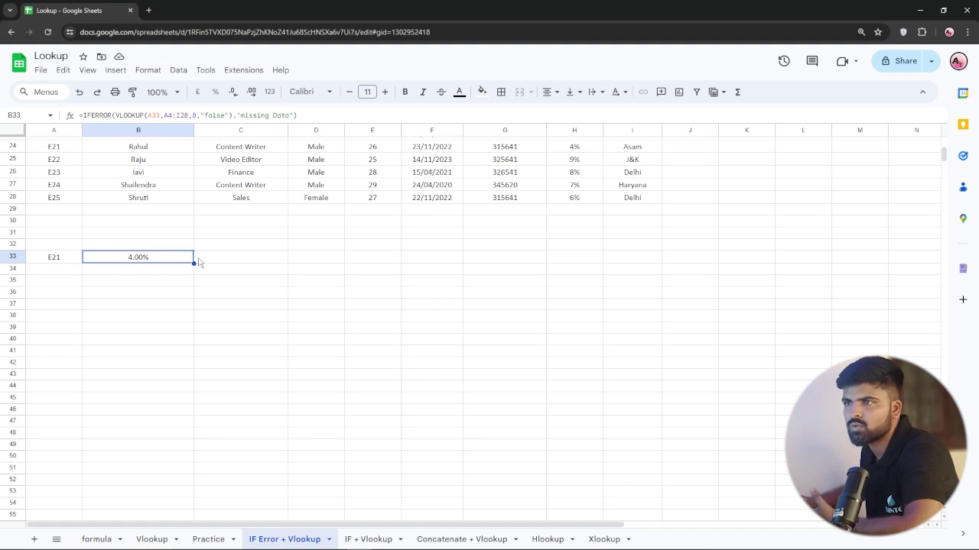
{"action": "scroll", "coordinate": [78, 237], "scroll_direction": "up", "scroll_amount": 3}
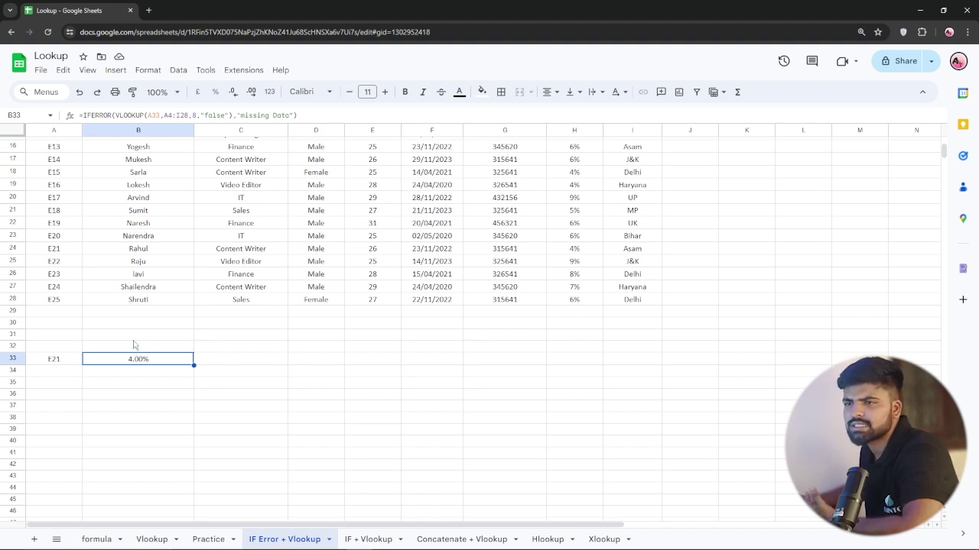
{"action": "left_click", "coordinate": [68, 364]}
{"action": "double_click", "coordinate": [68, 364]}
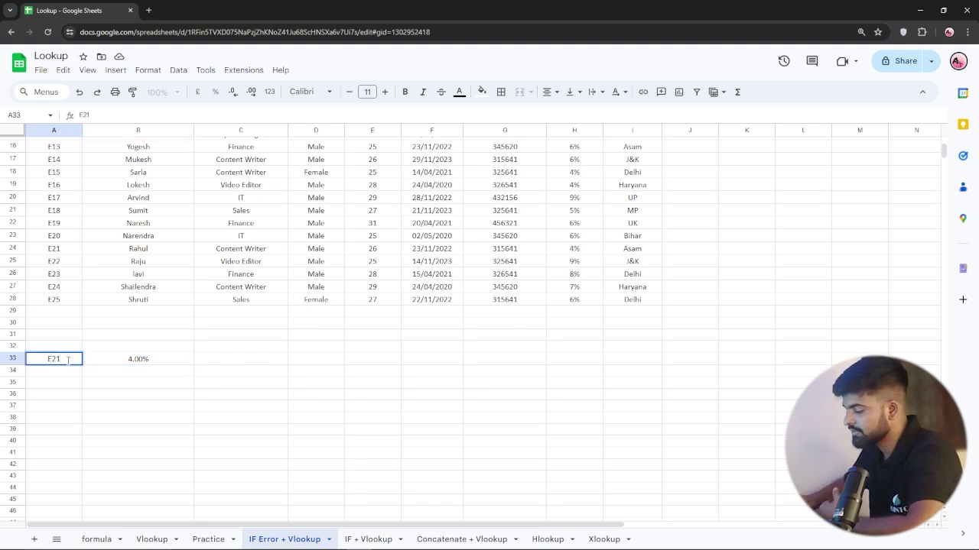
{"action": "key", "text": "BackSpace"}
{"action": "type", "text": "3"}
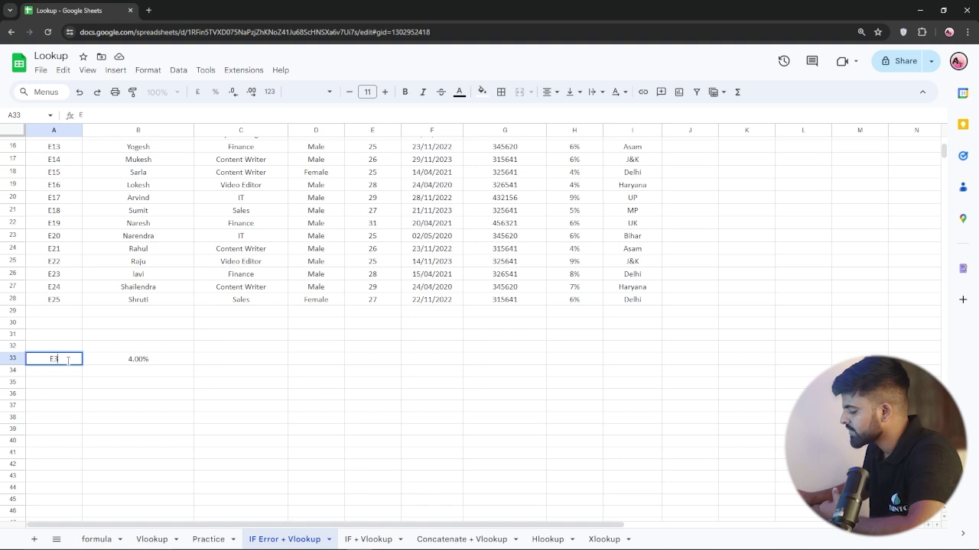
{"action": "type", "text": "5"}
{"action": "key", "text": "Return"}
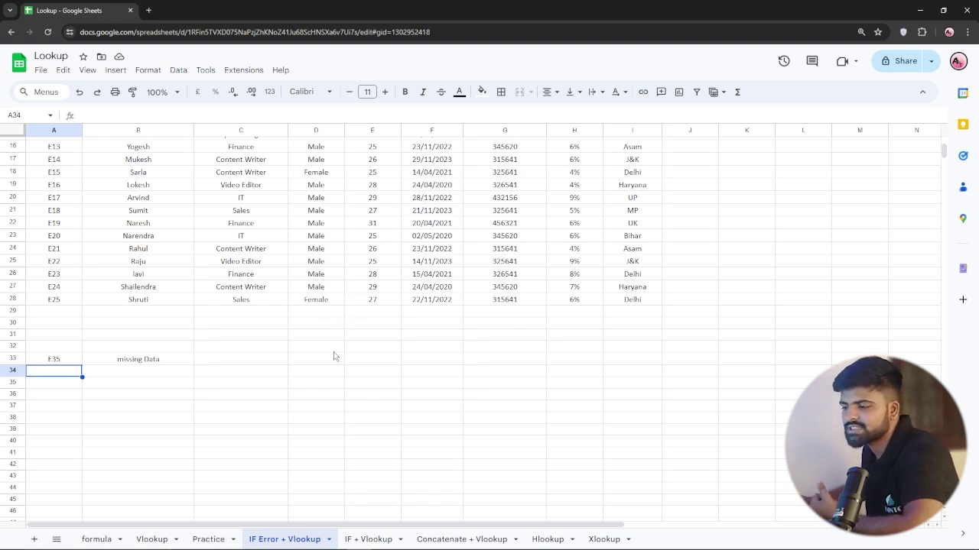
- On the IF + Vlookup sheet, copy the ID E20 from A24 into A36 as the lookup value
{"action": "left_click", "coordinate": [365, 539]}
{"action": "scroll", "coordinate": [348, 336], "scroll_direction": "down", "scroll_amount": 3}
{"action": "scroll", "coordinate": [359, 291], "scroll_direction": "up", "scroll_amount": 3}
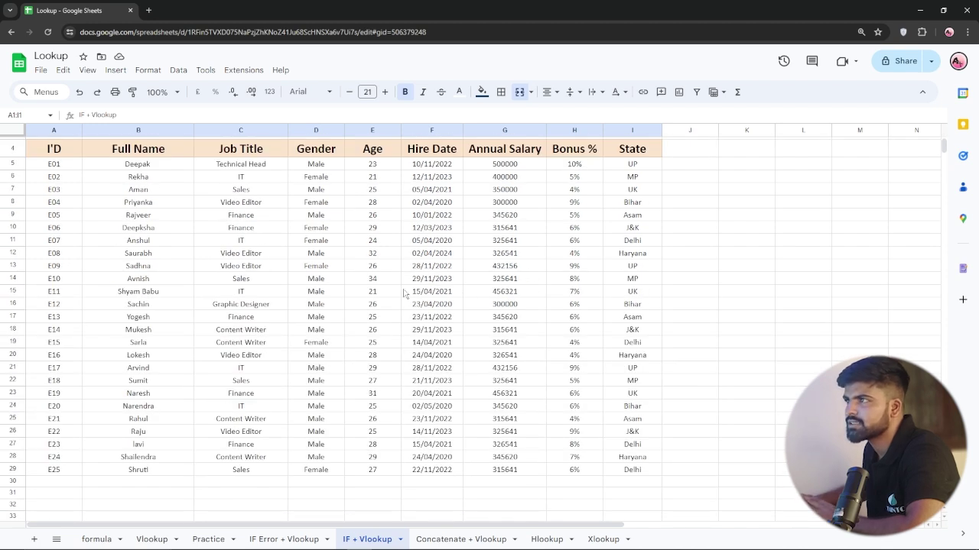
{"action": "scroll", "coordinate": [272, 167], "scroll_direction": "up", "scroll_amount": 1}
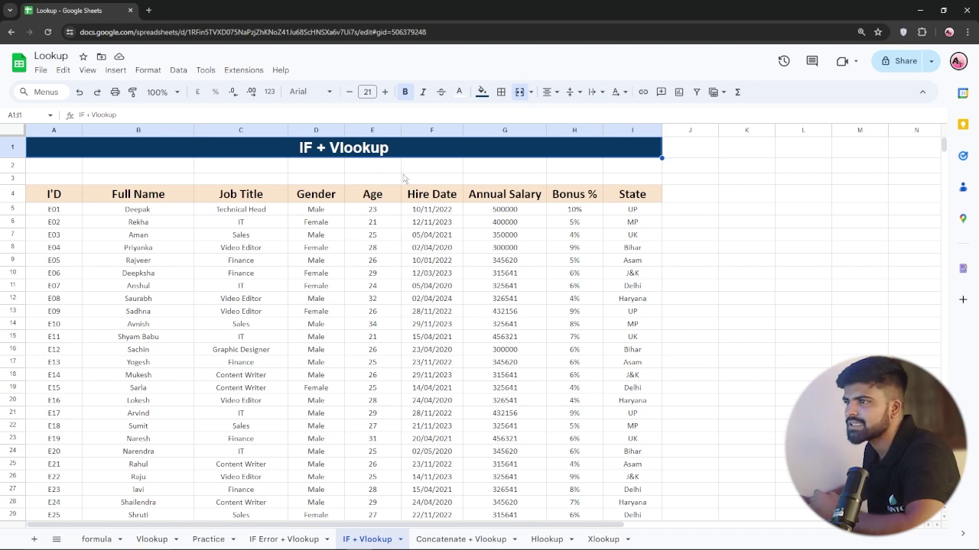
{"action": "scroll", "coordinate": [275, 286], "scroll_direction": "down", "scroll_amount": 3}
{"action": "scroll", "coordinate": [357, 280], "scroll_direction": "down", "scroll_amount": 2}
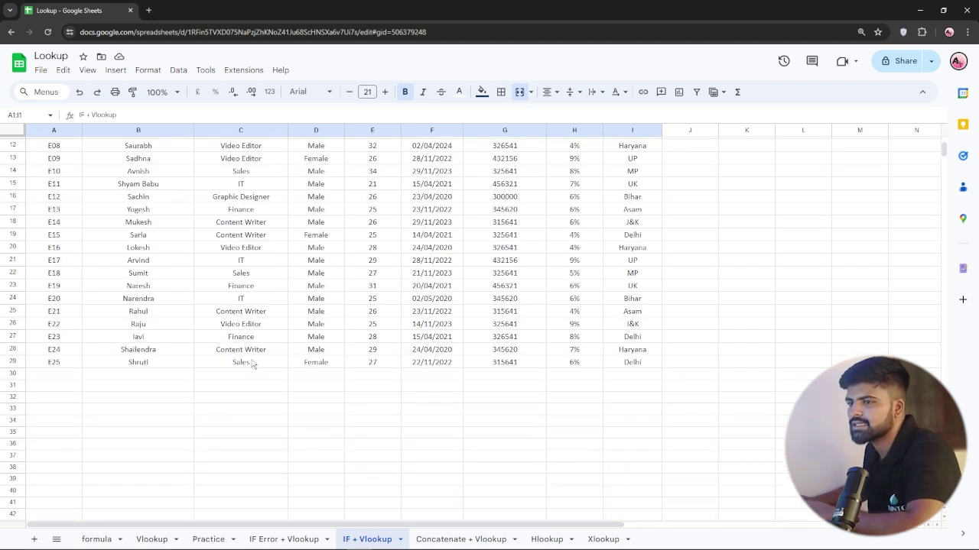
{"action": "left_click", "coordinate": [67, 302]}
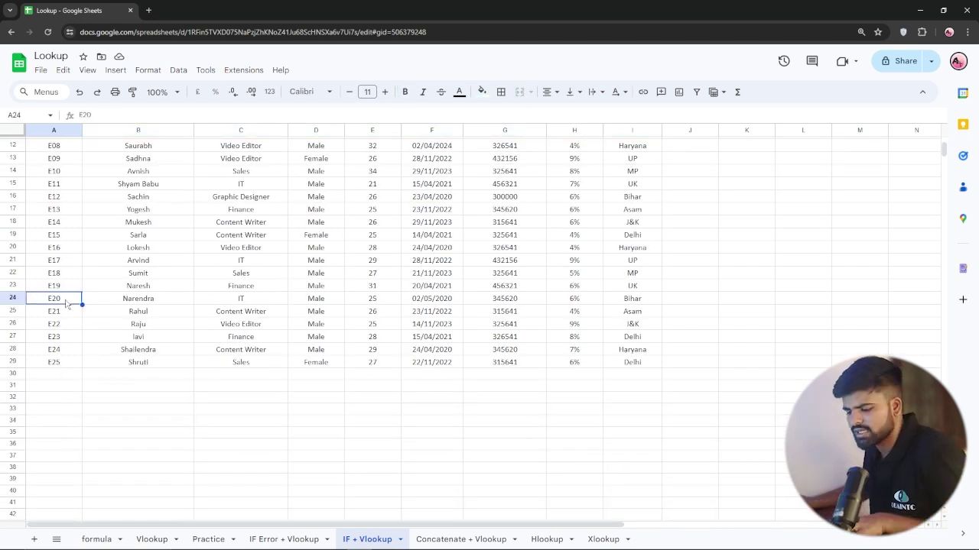
{"action": "left_click", "coordinate": [54, 446]}
{"action": "type", "text": "E20"}
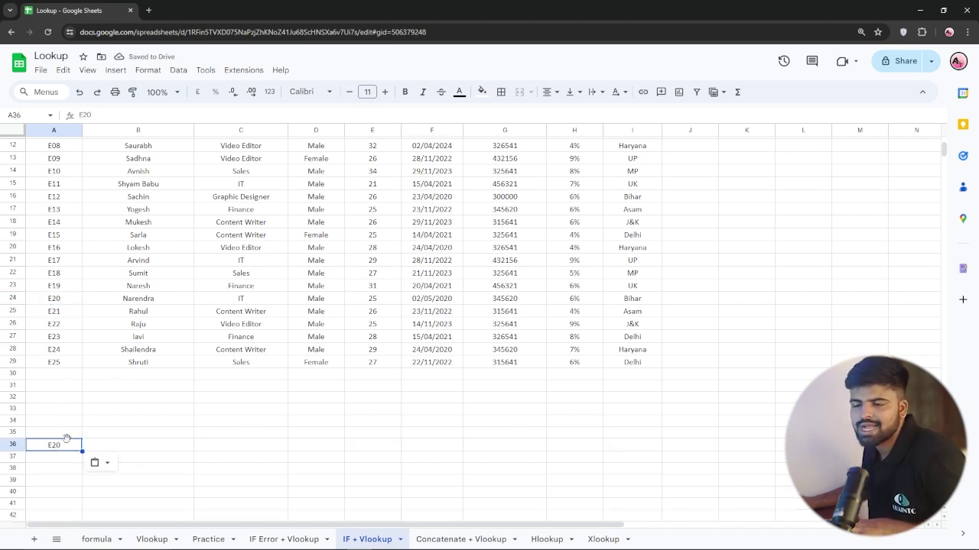
- Start an IF formula in B36 containing a VLOOKUP with search key A36 and range A5:I29
{"action": "left_click", "coordinate": [119, 446]}
{"action": "type", "text": "="}
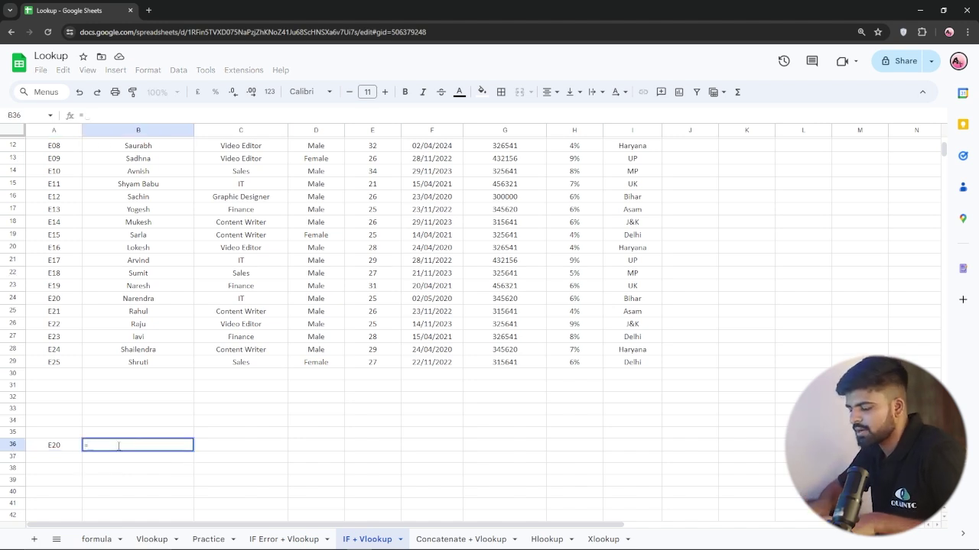
{"action": "type", "text": "if"}
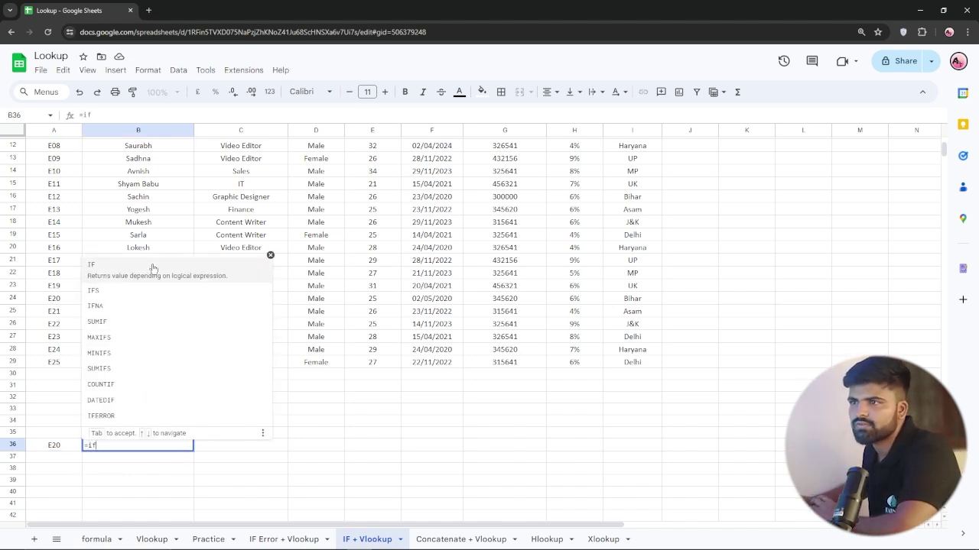
{"action": "left_click", "coordinate": [99, 265]}
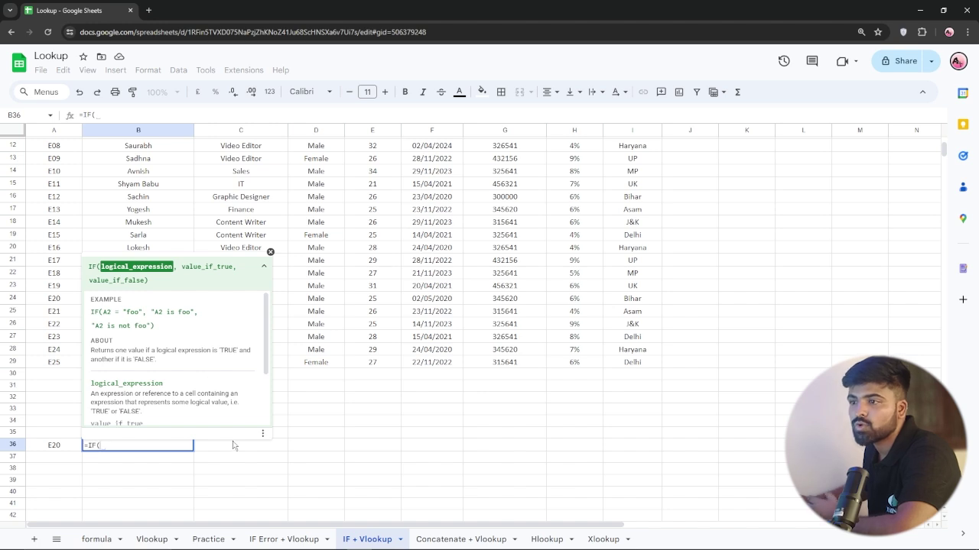
{"action": "type", "text": "vl"}
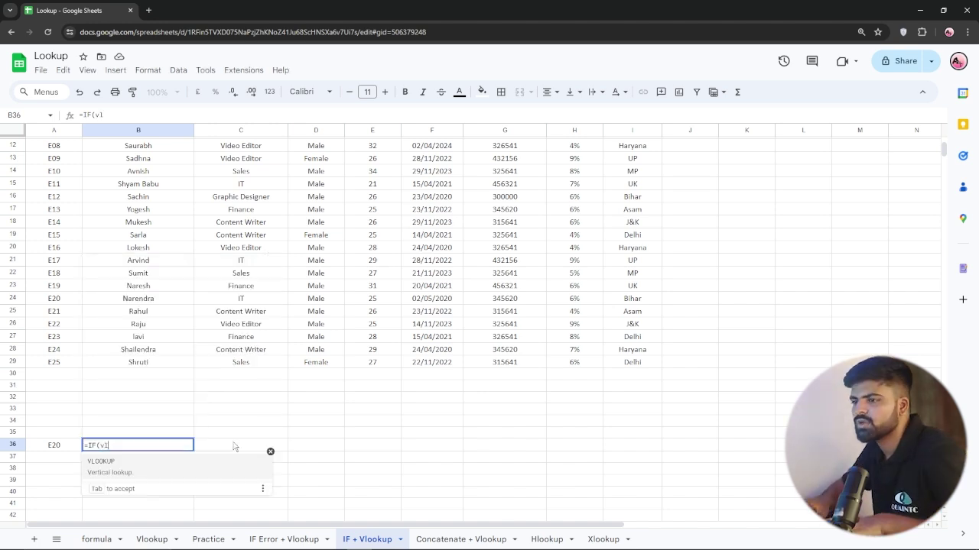
{"action": "left_click", "coordinate": [113, 474]}
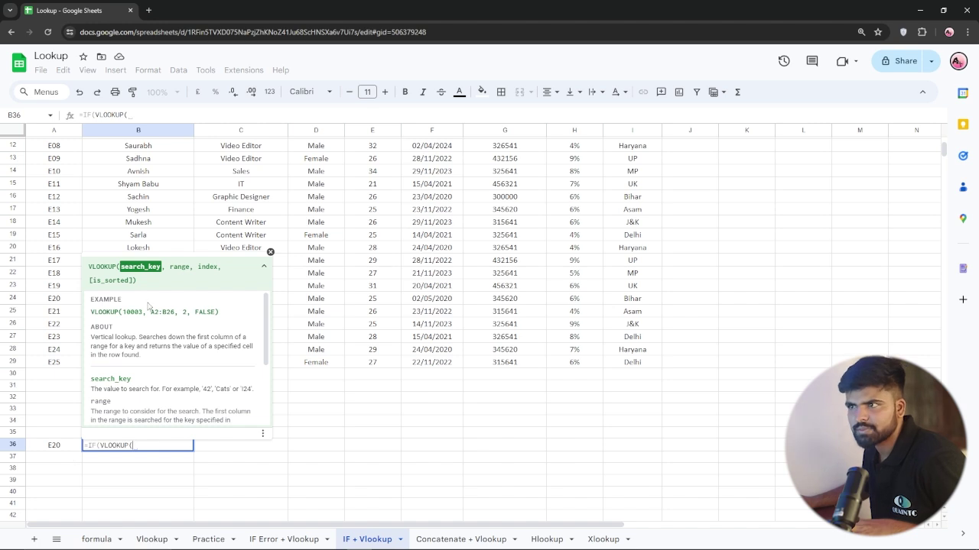
{"action": "left_click", "coordinate": [51, 448]}
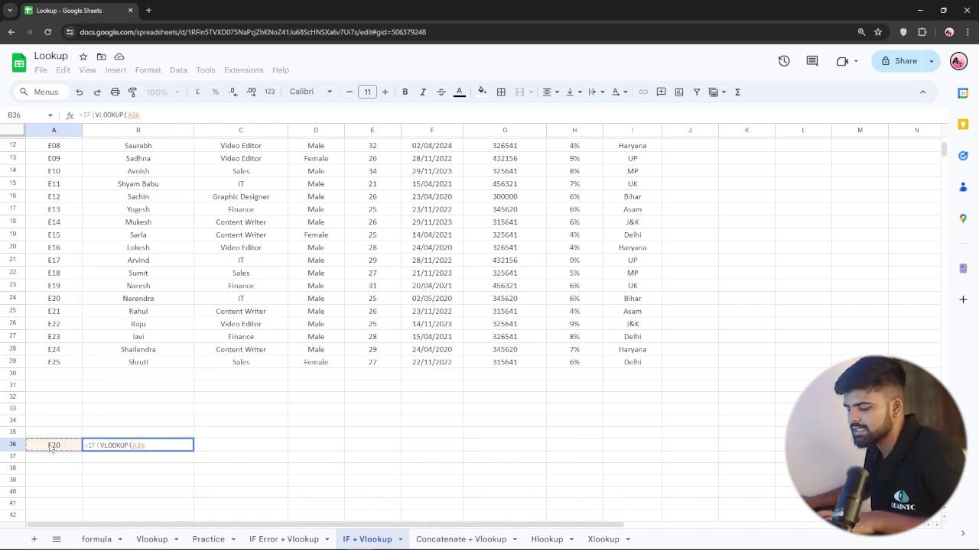
{"action": "type", "text": ","}
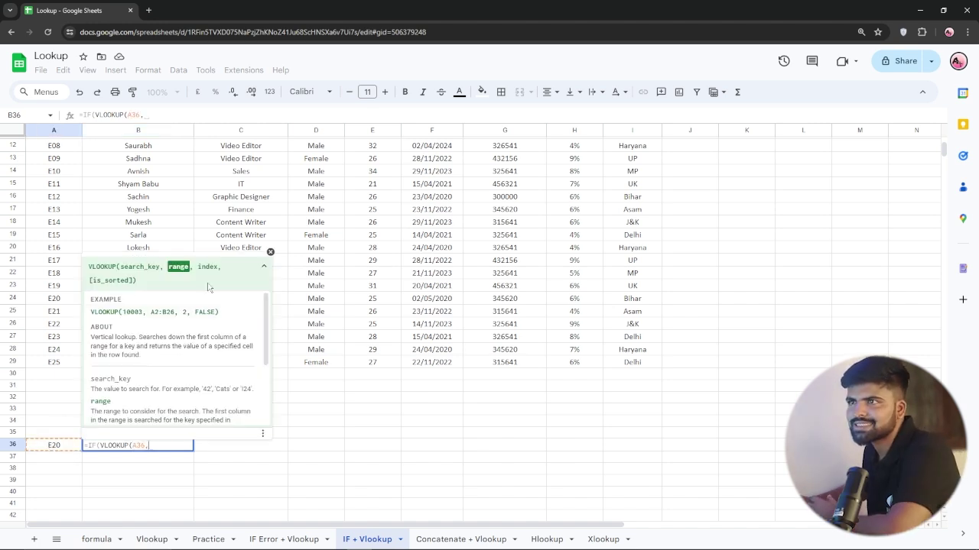
{"action": "scroll", "coordinate": [115, 186], "scroll_direction": "up", "scroll_amount": 4}
{"action": "left_click_drag", "start_coordinate": [52, 214], "coordinate": [640, 428]}
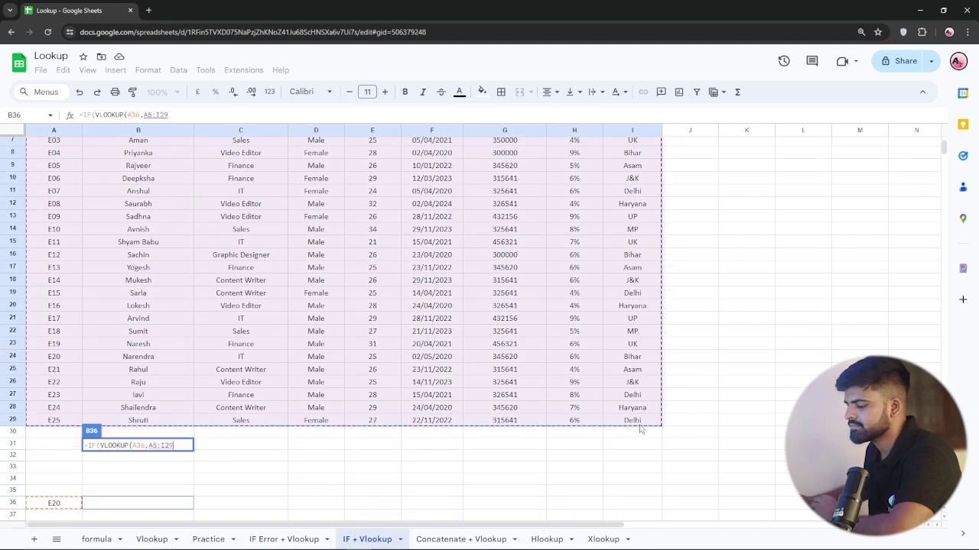
{"action": "type", "text": ","}
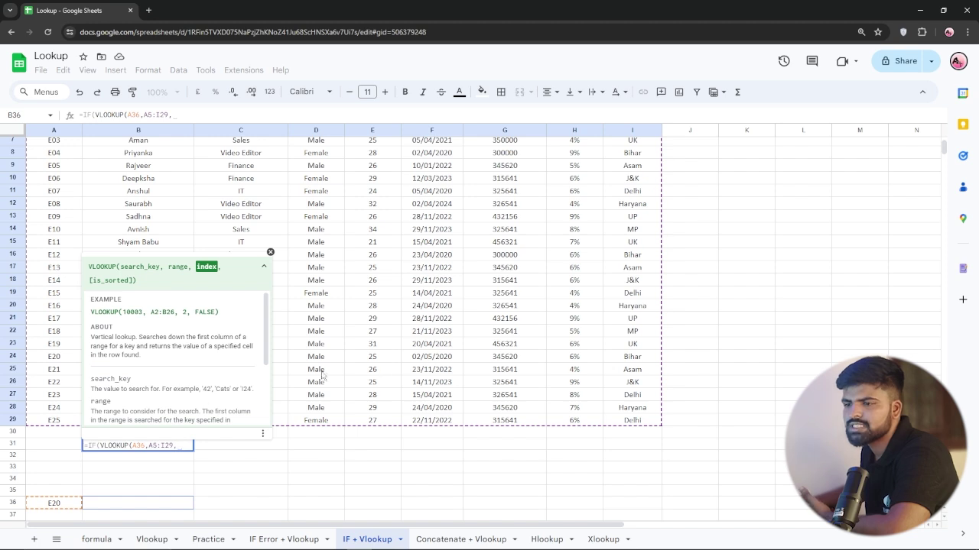
- Complete the nested VLOOKUP in B36 with column index 7 for Annual Salary and "false" for exact matching
{"action": "scroll", "coordinate": [351, 348], "scroll_direction": "up", "scroll_amount": 3}
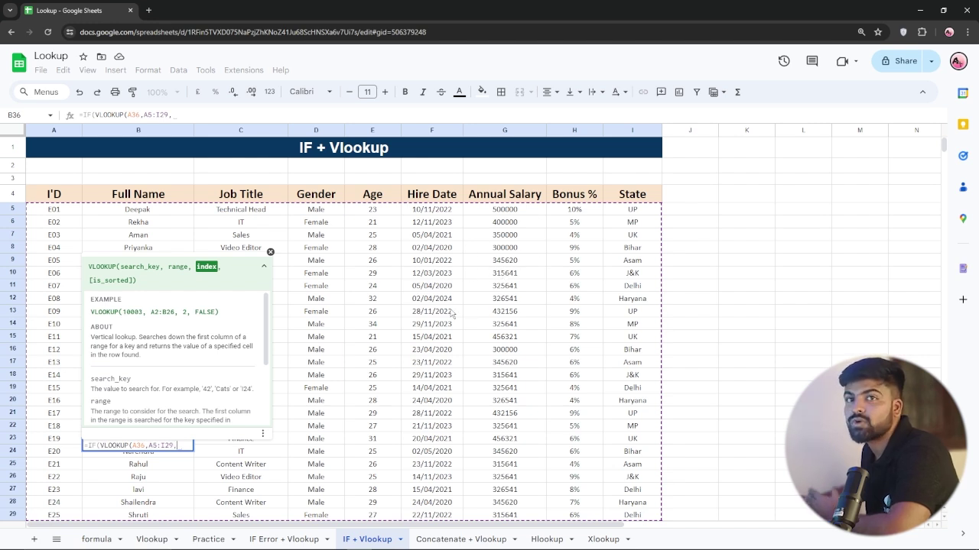
{"action": "scroll", "coordinate": [511, 311], "scroll_direction": "down", "scroll_amount": 2}
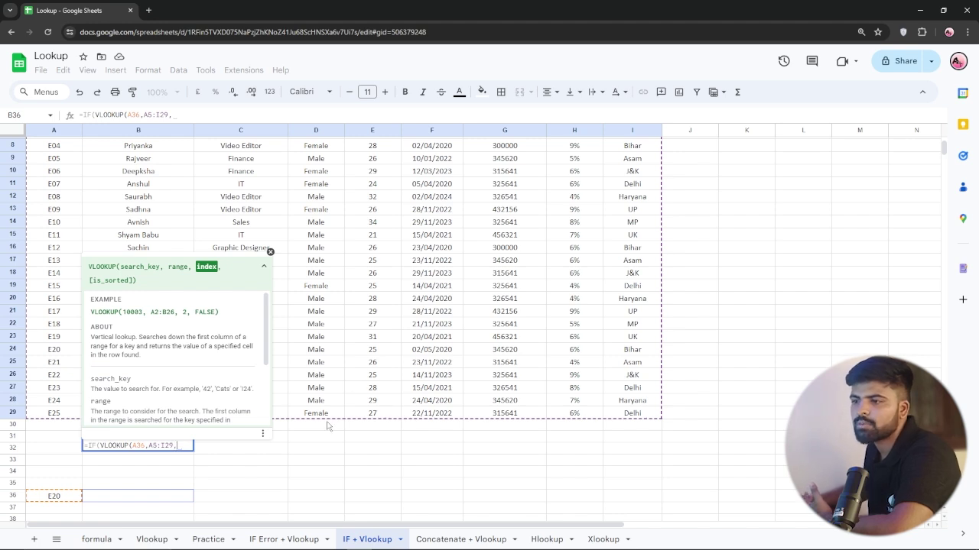
{"action": "scroll", "coordinate": [487, 284], "scroll_direction": "up", "scroll_amount": 2}
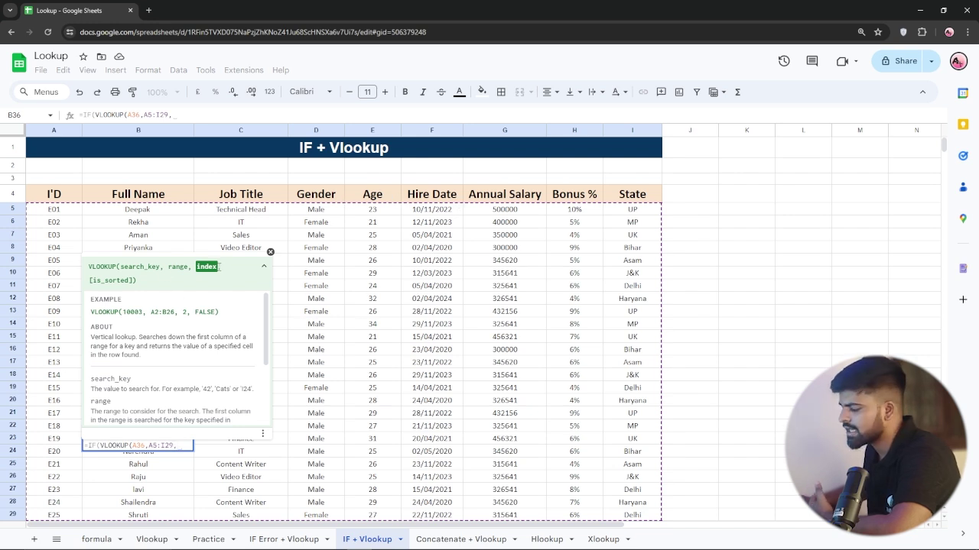
{"action": "type", "text": "7"}
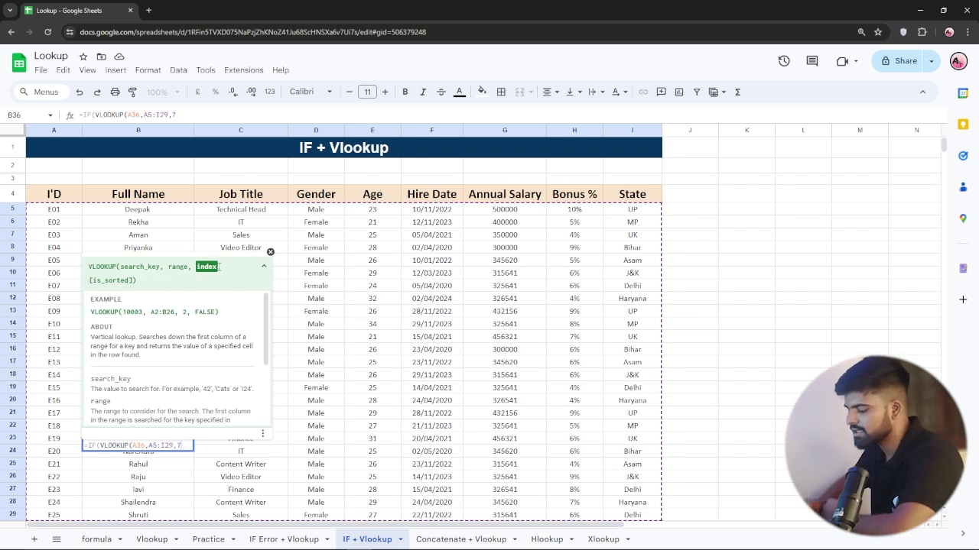
{"action": "type", "text": ","}
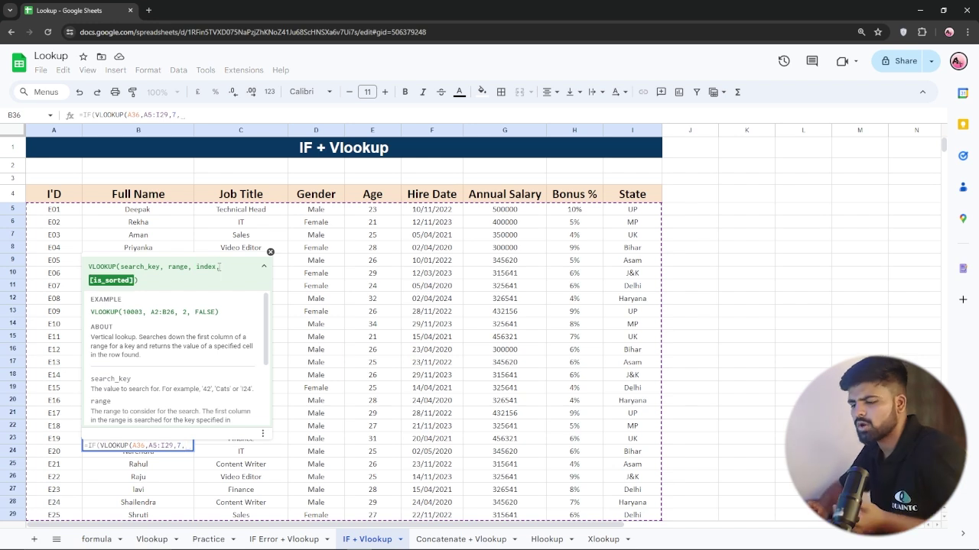
{"action": "type", "text": "\"false\""}
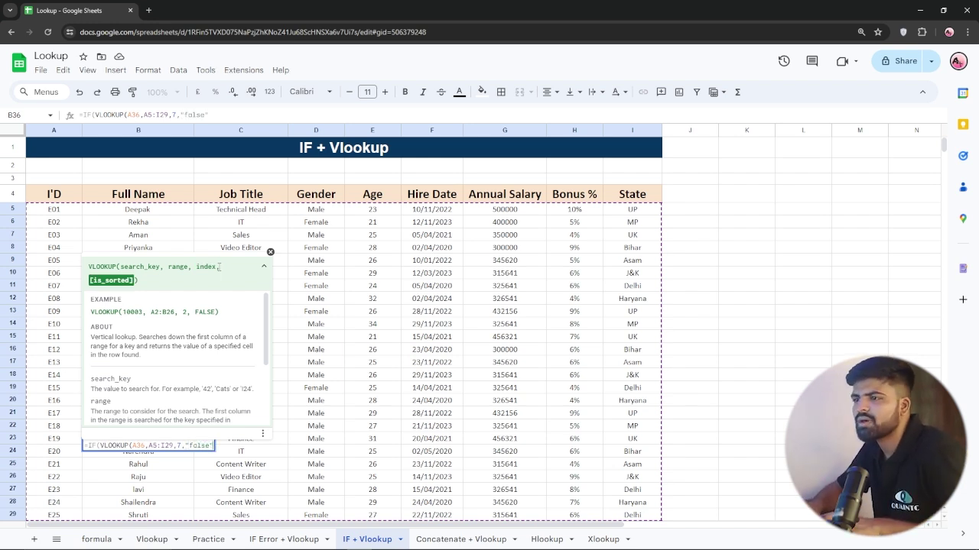
{"action": "type", "text": ")"}
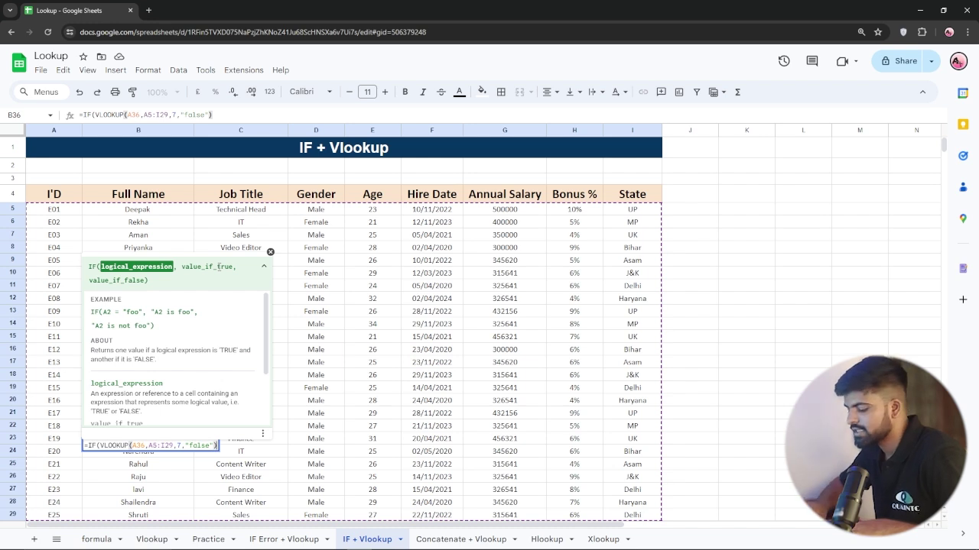
- Make the IF condition in B36 test whether the looked-up salary is greater than 400000
{"action": "type", "text": ","}
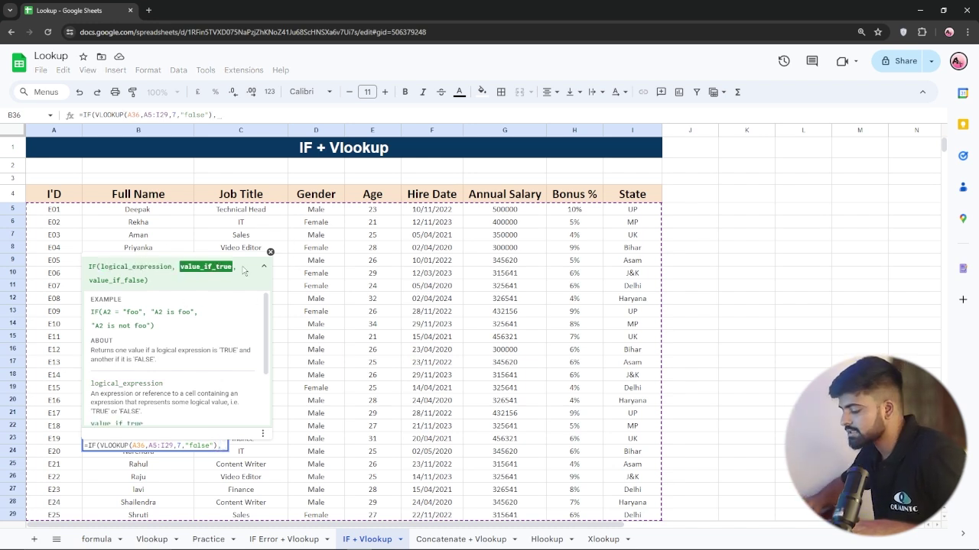
{"action": "key", "text": "BackSpace"}
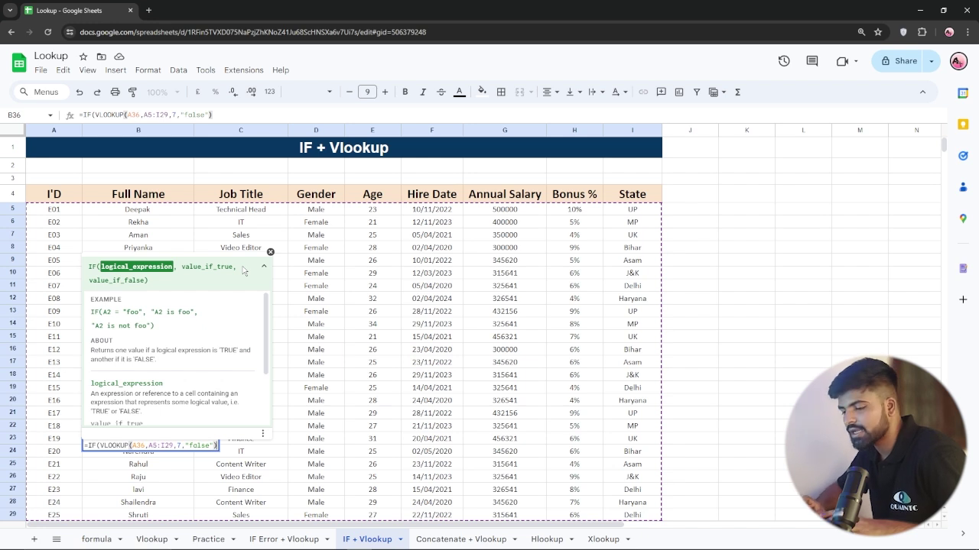
{"action": "type", "text": ">"}
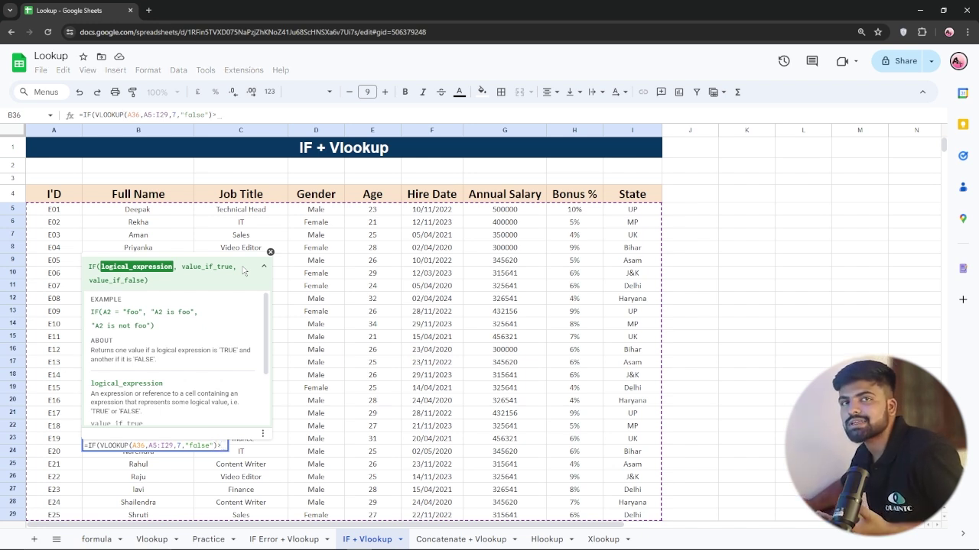
{"action": "type", "text": "40000"}
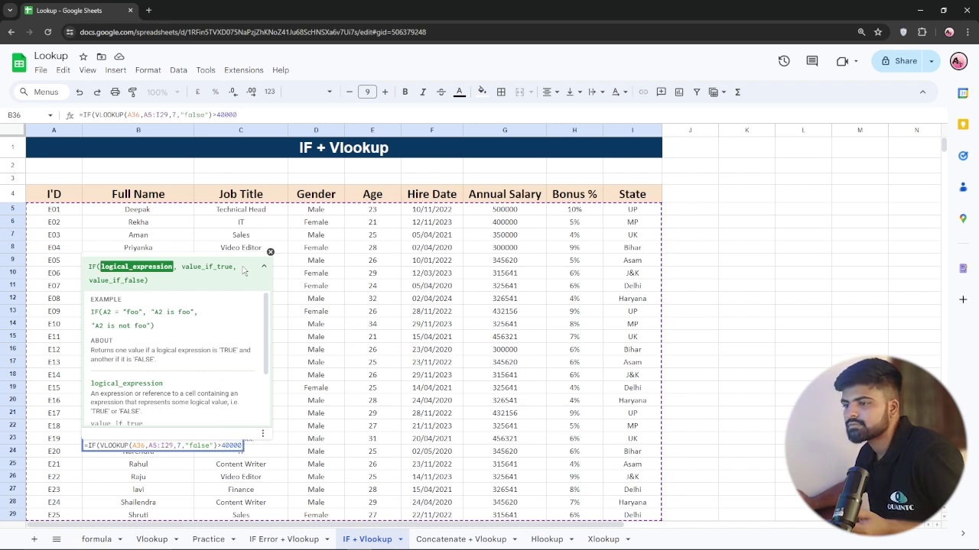
{"action": "type", "text": "0"}
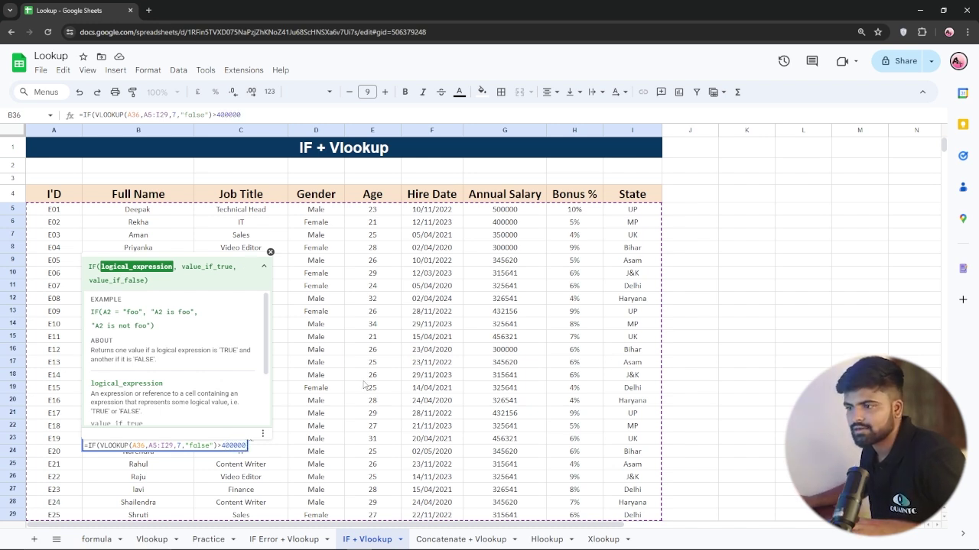
- Finish the IF formula in B36 with "yes" as the true value and "Not" as the false value, and enter it
{"action": "type", "text": ","}
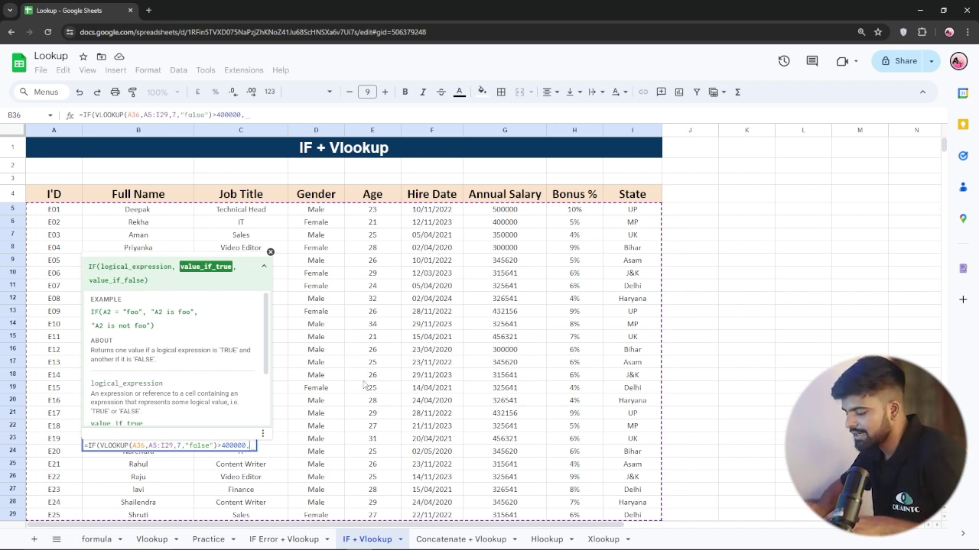
{"action": "type", "text": "\"yes\","}
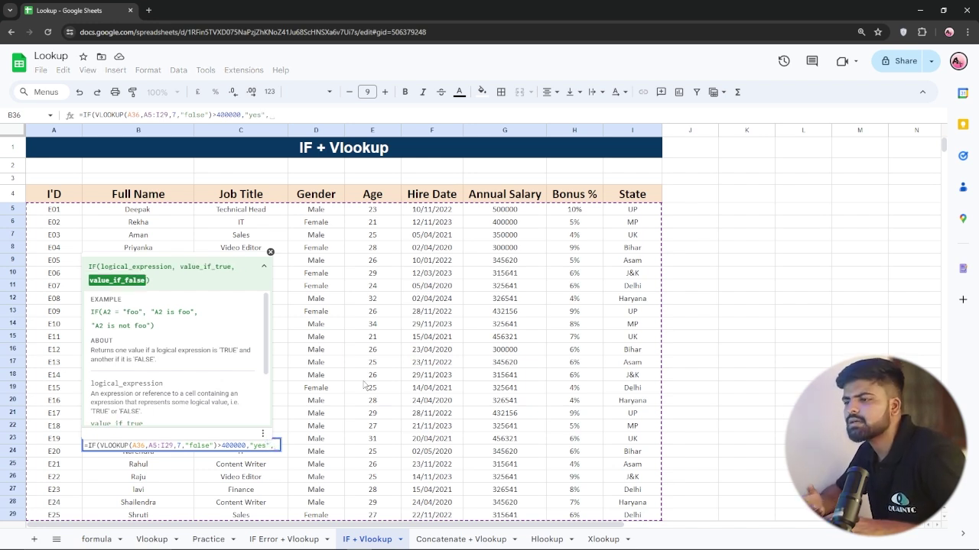
{"action": "type", "text": "\"Not"}
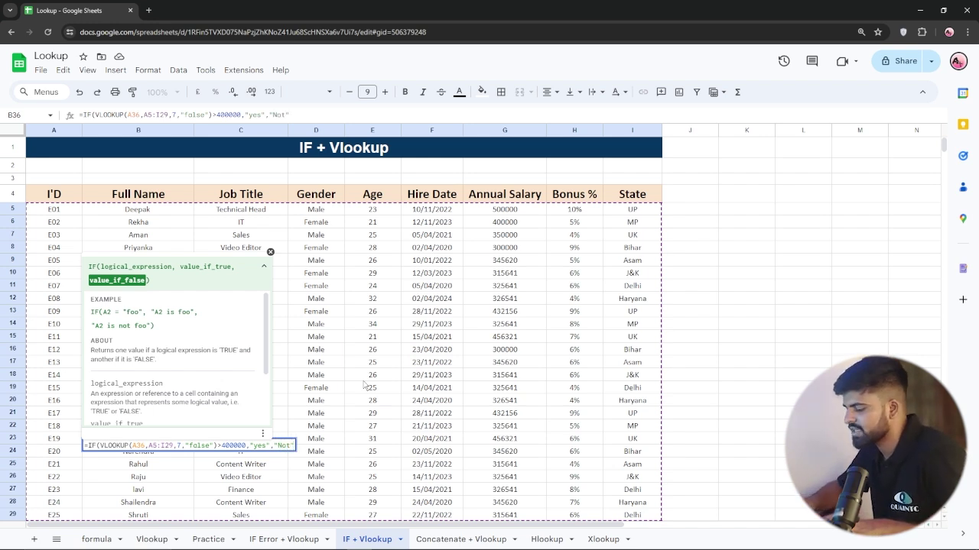
{"action": "type", "text": " )"}
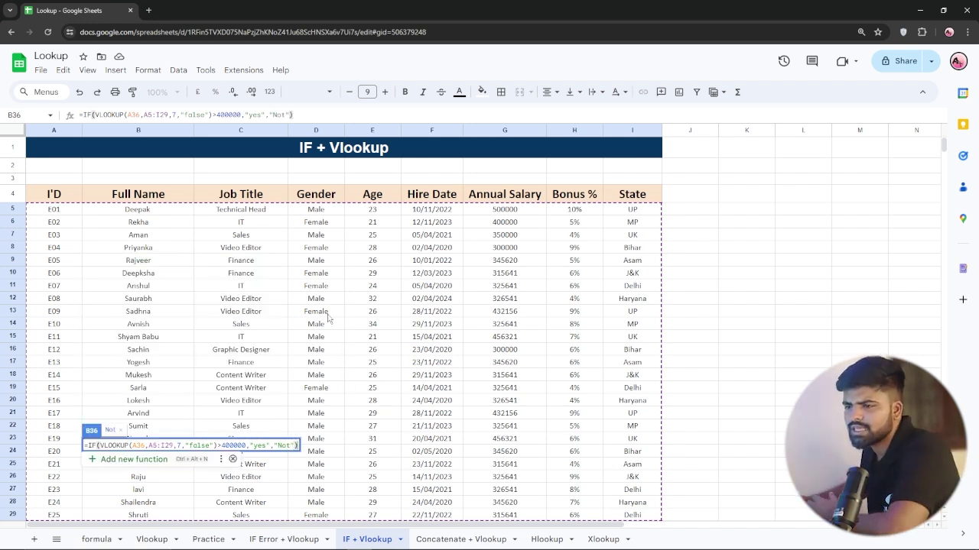
{"action": "scroll", "coordinate": [191, 359], "scroll_direction": "down", "scroll_amount": 1}
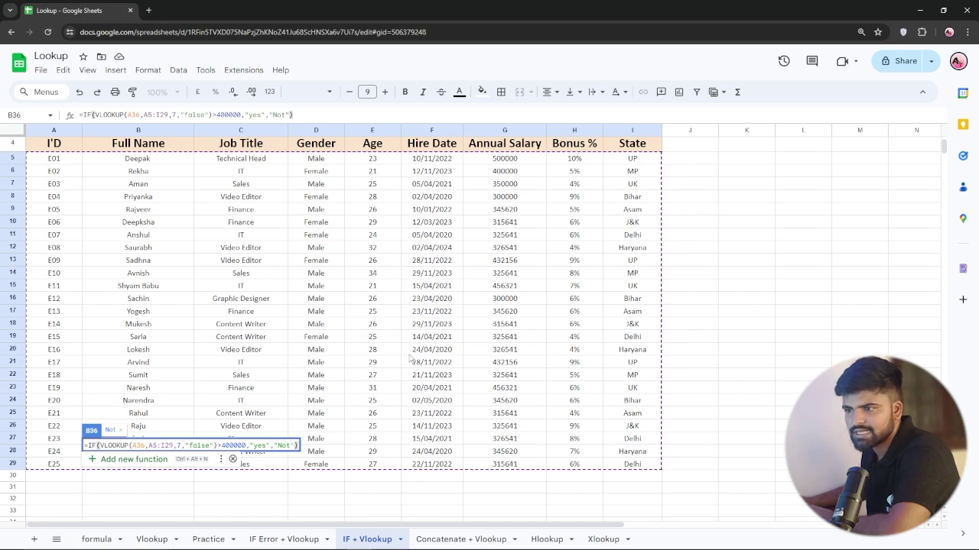
{"action": "scroll", "coordinate": [61, 463], "scroll_direction": "down", "scroll_amount": 4}
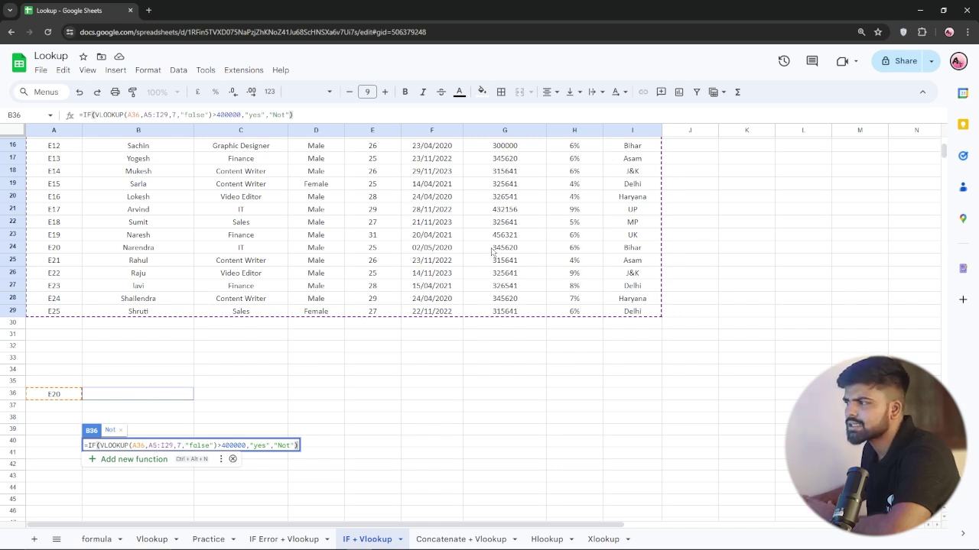
{"action": "scroll", "coordinate": [490, 290], "scroll_direction": "up", "scroll_amount": 5}
{"action": "scroll", "coordinate": [501, 197], "scroll_direction": "down", "scroll_amount": 1}
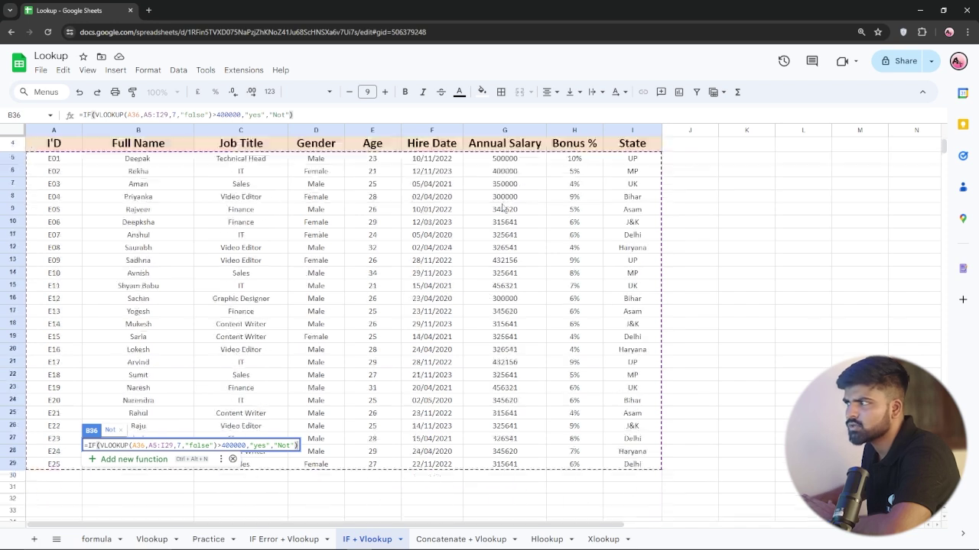
{"action": "scroll", "coordinate": [510, 168], "scroll_direction": "down", "scroll_amount": 3}
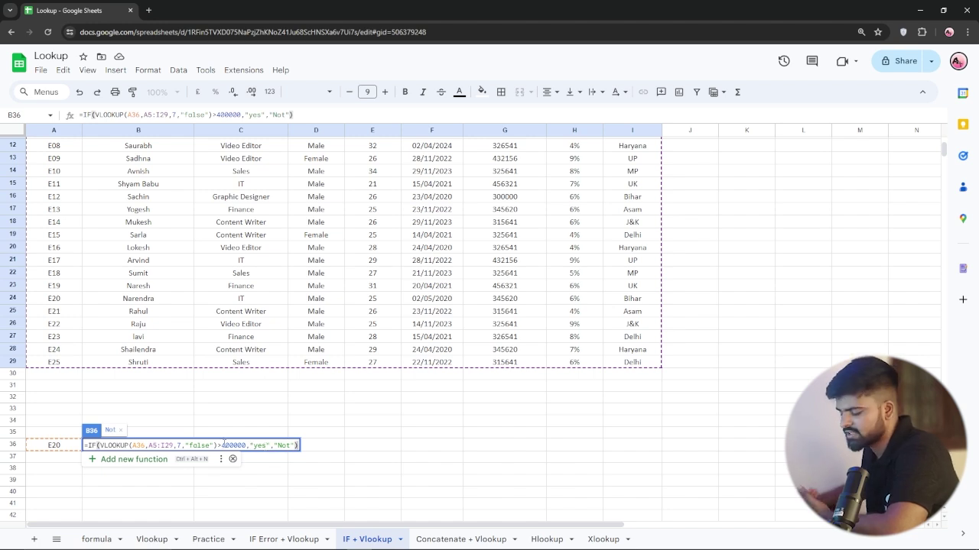
{"action": "key", "text": "Return"}
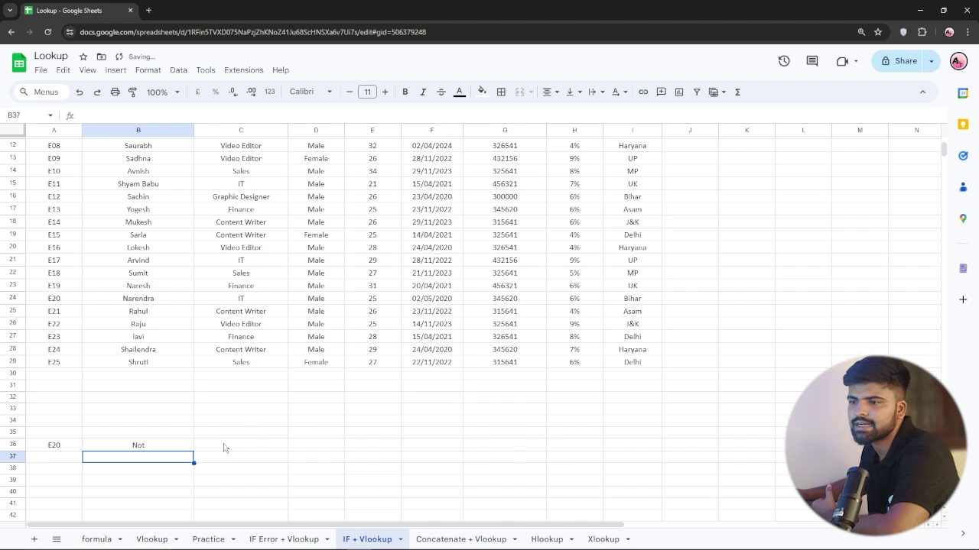
- Set the employee ID in A36 to E01 and check the result in B36 against the Annual Salary column
{"action": "left_click", "coordinate": [162, 449]}
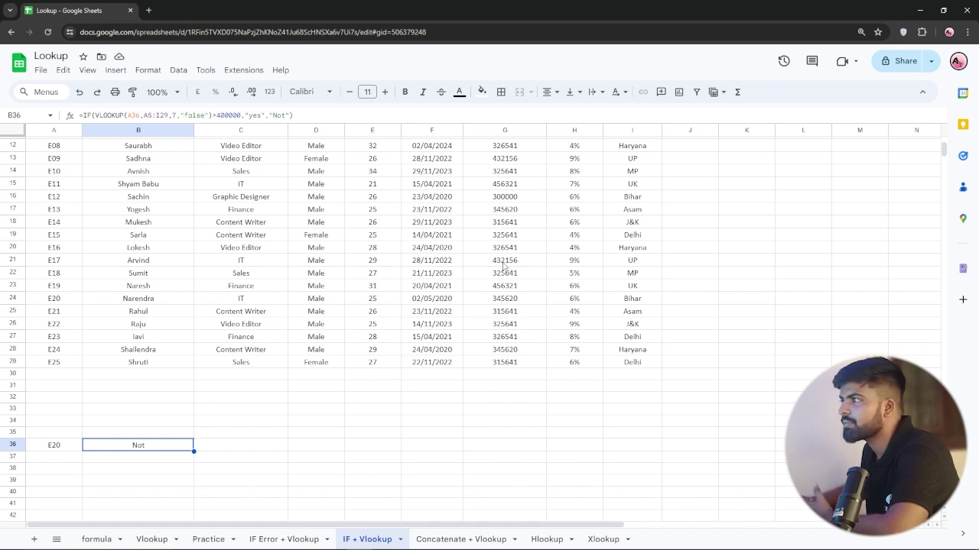
{"action": "scroll", "coordinate": [504, 265], "scroll_direction": "up", "scroll_amount": 4}
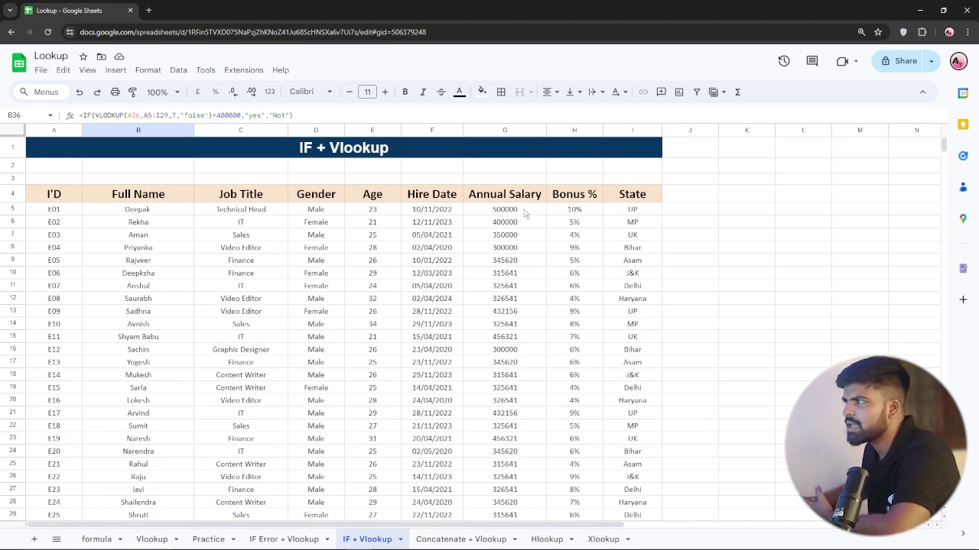
{"action": "scroll", "coordinate": [498, 215], "scroll_direction": "down", "scroll_amount": 6}
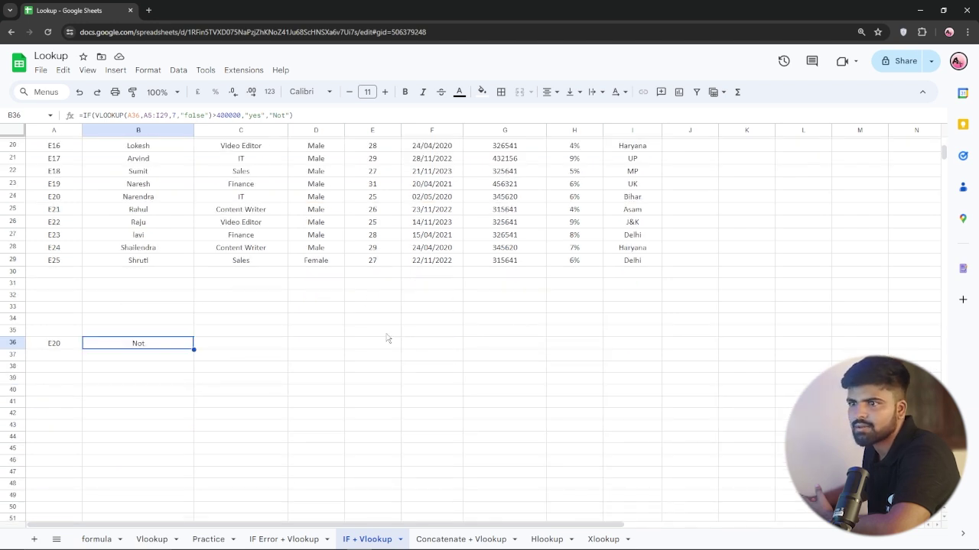
{"action": "left_click", "coordinate": [63, 344]}
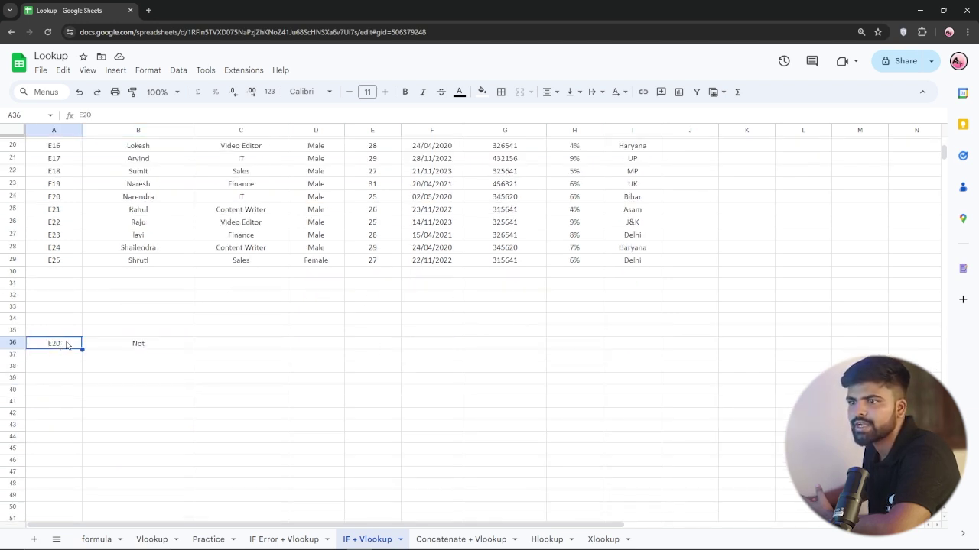
{"action": "double_click", "coordinate": [67, 344]}
{"action": "key", "text": "BackSpace"}
{"action": "key", "text": "BackSpace"}
{"action": "key", "text": "BackSpace"}
{"action": "type", "text": "E01"}
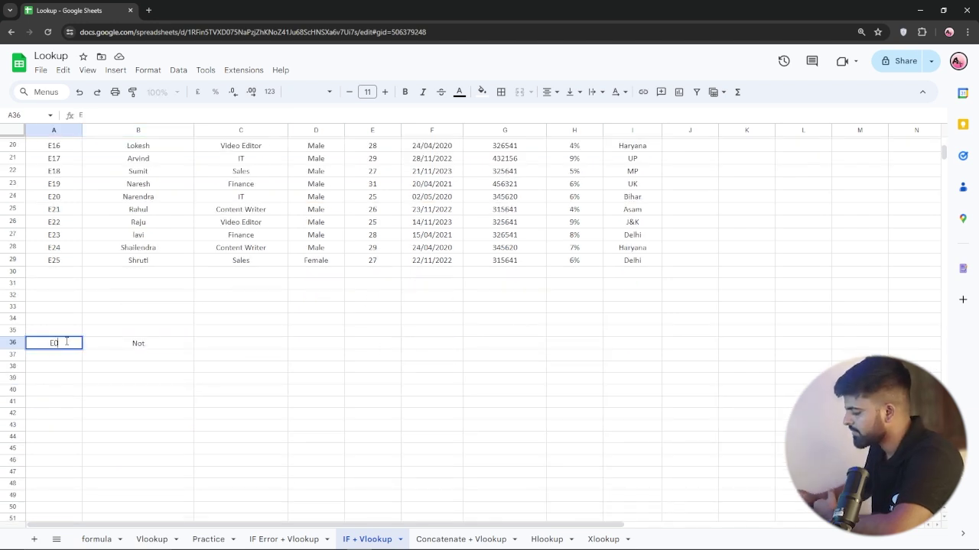
{"action": "key", "text": "Return"}
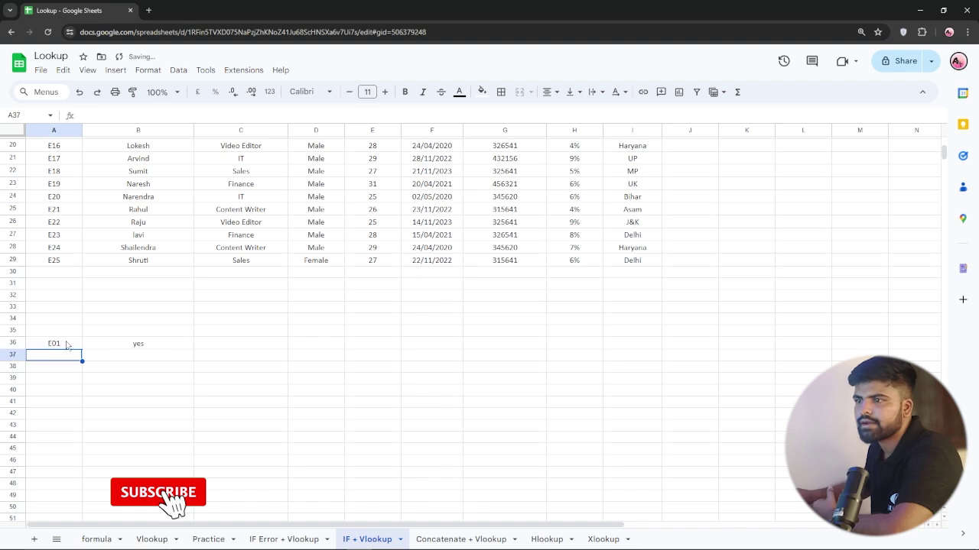
{"action": "left_click", "coordinate": [137, 342]}
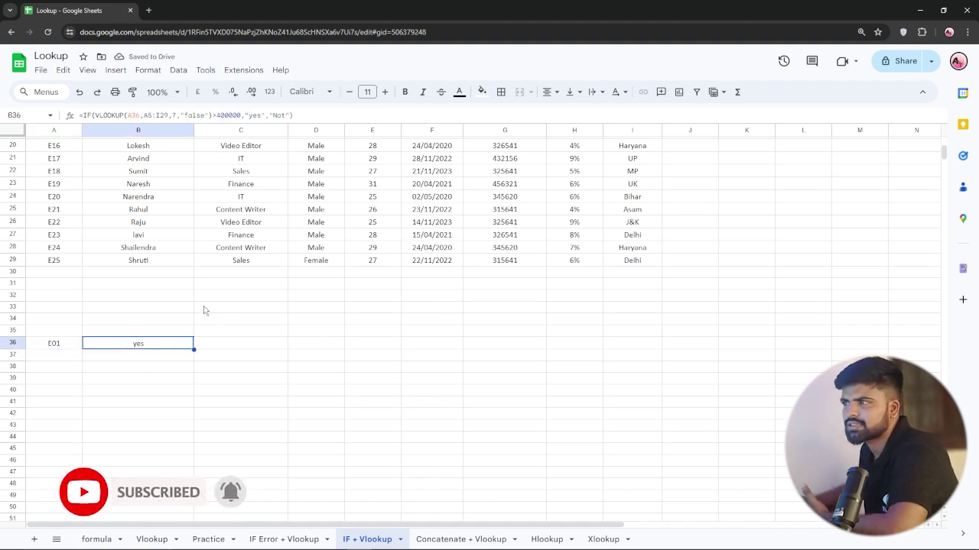
{"action": "scroll", "coordinate": [374, 229], "scroll_direction": "up", "scroll_amount": 4}
{"action": "scroll", "coordinate": [374, 221], "scroll_direction": "down", "scroll_amount": 4}
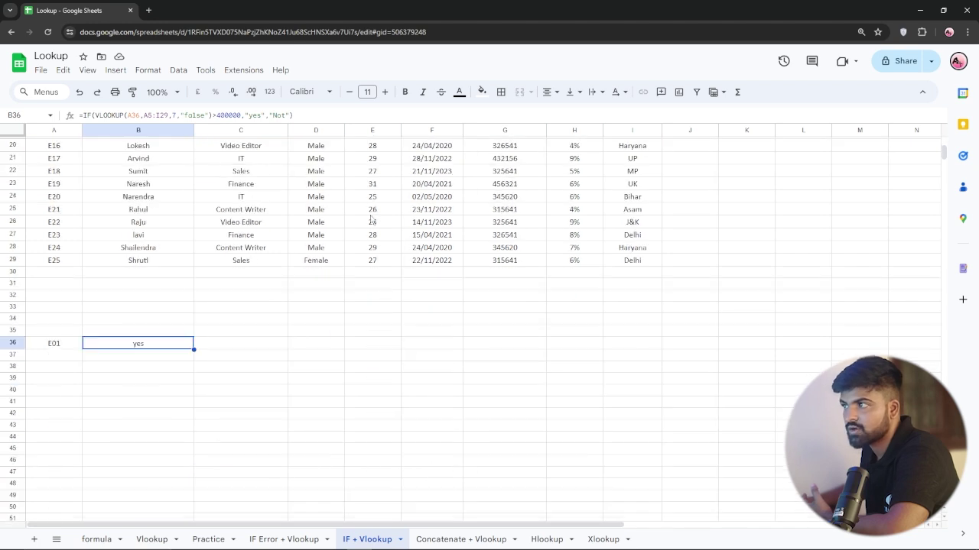
- Start an IF formula in E36 with a nested VLOOKUP as its logical expression
{"action": "left_click", "coordinate": [362, 348]}
{"action": "type", "text": "="}
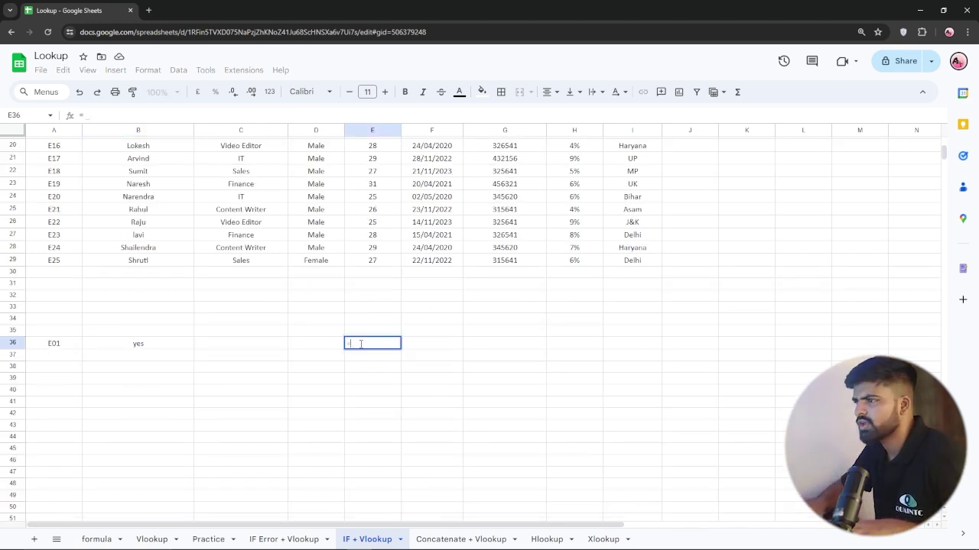
{"action": "type", "text": "if"}
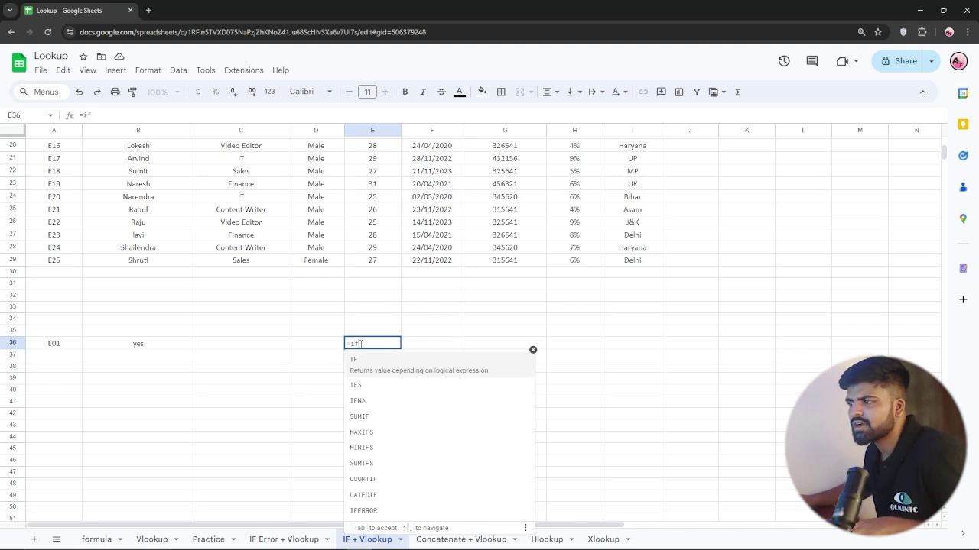
{"action": "left_click", "coordinate": [365, 367]}
{"action": "type", "text": "v"}
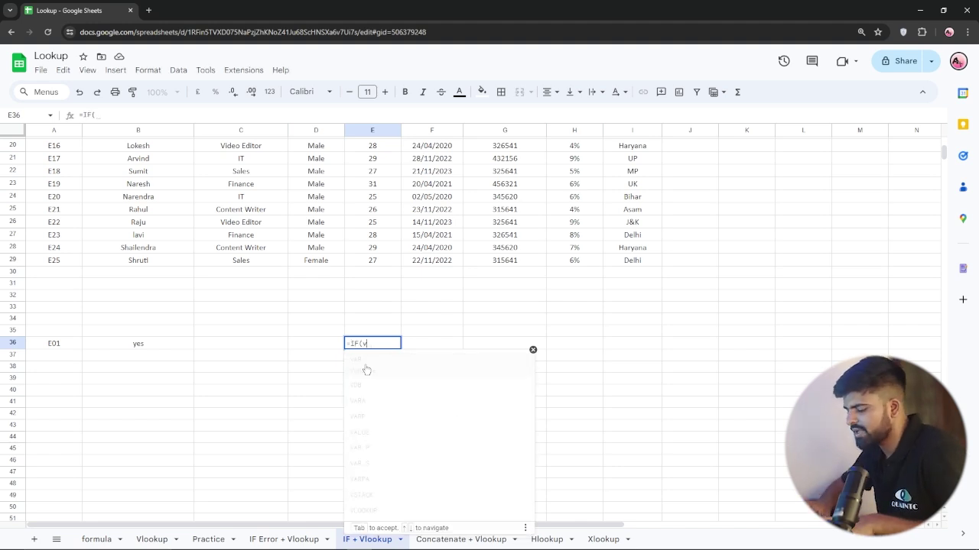
{"action": "type", "text": "l"}
{"action": "left_click", "coordinate": [366, 369]}
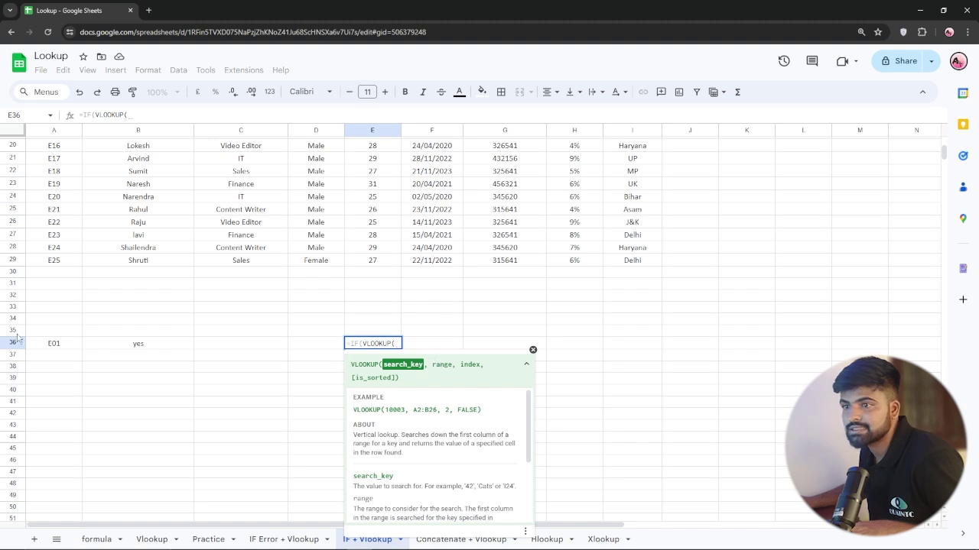
- Give the VLOOKUP in E36 the search key A36 and the employee table range A5:I29
{"action": "left_click", "coordinate": [54, 346]}
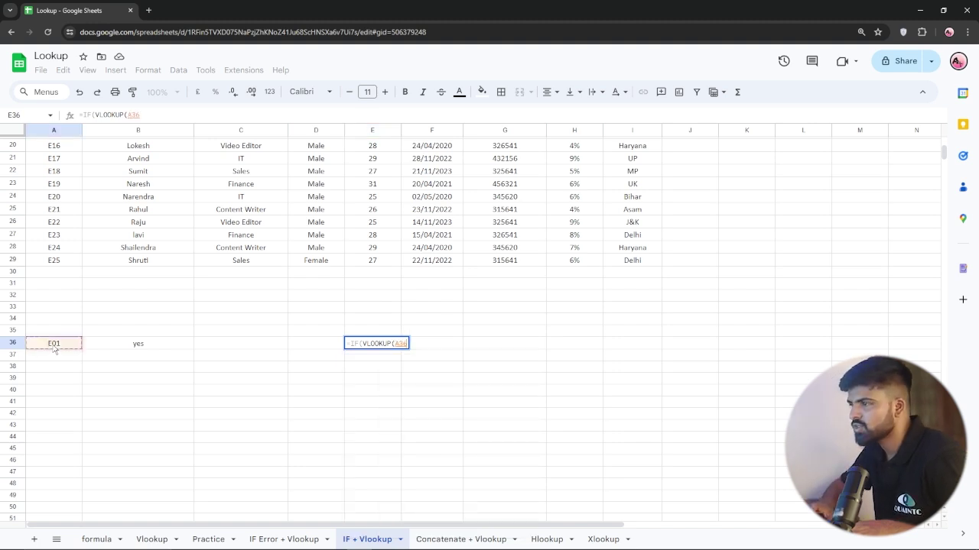
{"action": "type", "text": ","}
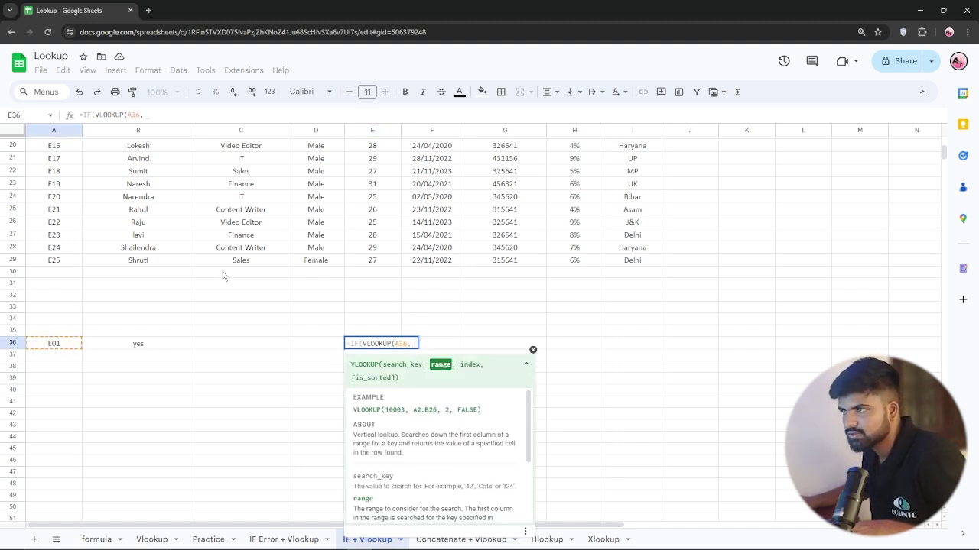
{"action": "scroll", "coordinate": [151, 214], "scroll_direction": "up", "scroll_amount": 5}
{"action": "left_click_drag", "start_coordinate": [53, 158], "coordinate": [639, 474]}
{"action": "type", "text": ","}
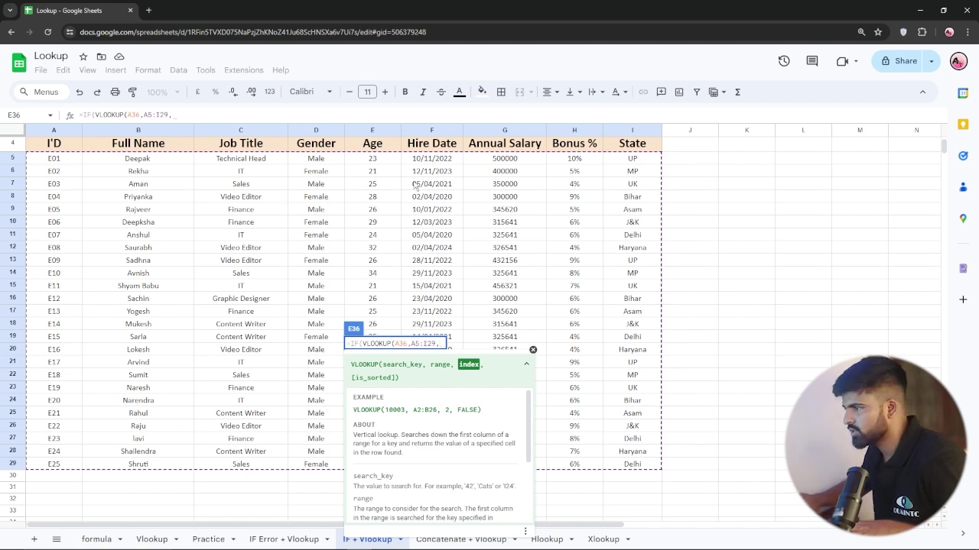
- Complete the nested VLOOKUP in E36 with column index 5 for Age and "false" for exact matching
{"action": "type", "text": "5"}
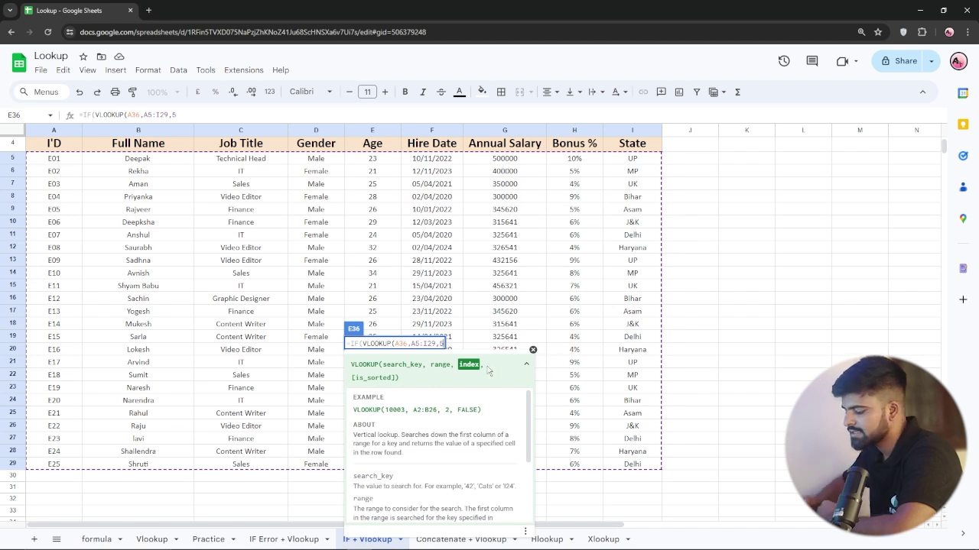
{"action": "type", "text": ",\"f"}
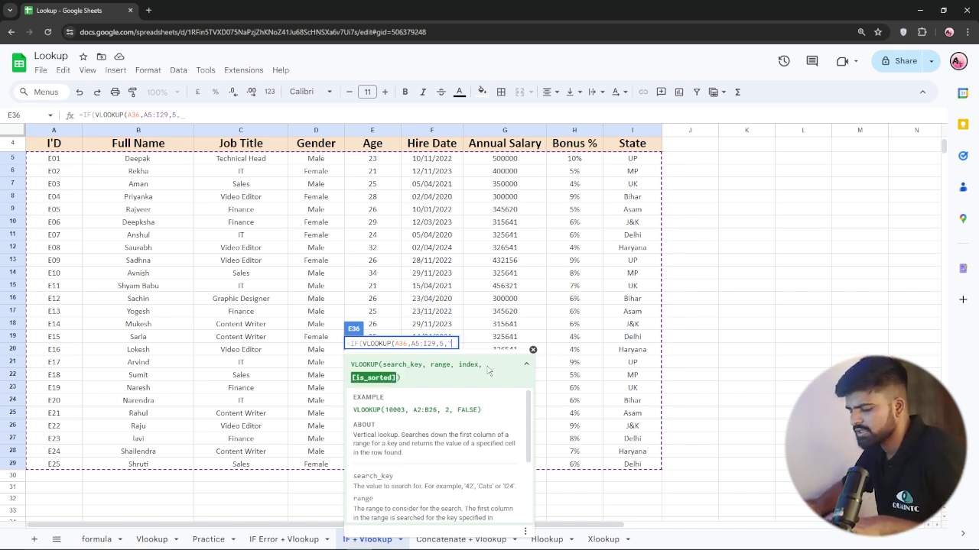
{"action": "type", "text": "alse\""}
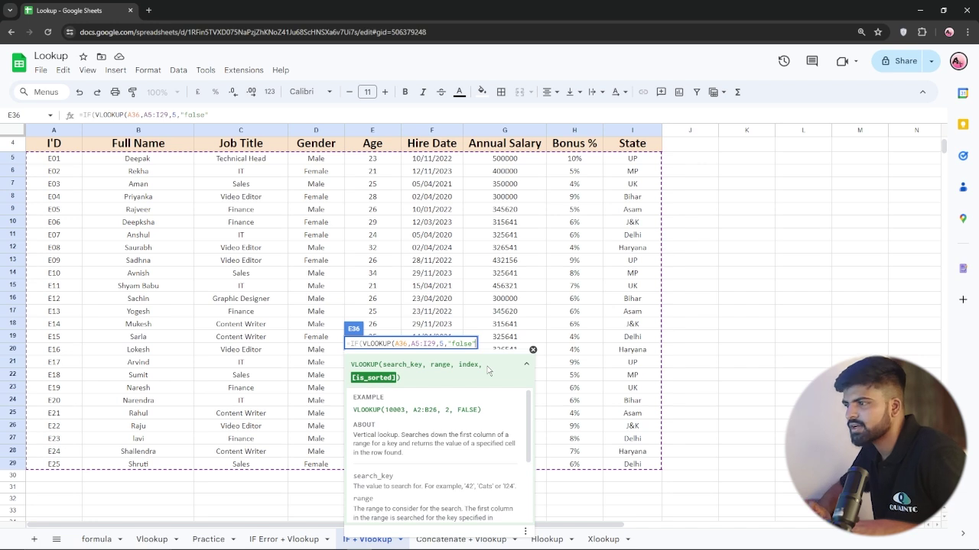
{"action": "type", "text": ","}
{"action": "key", "text": "BackSpace"}
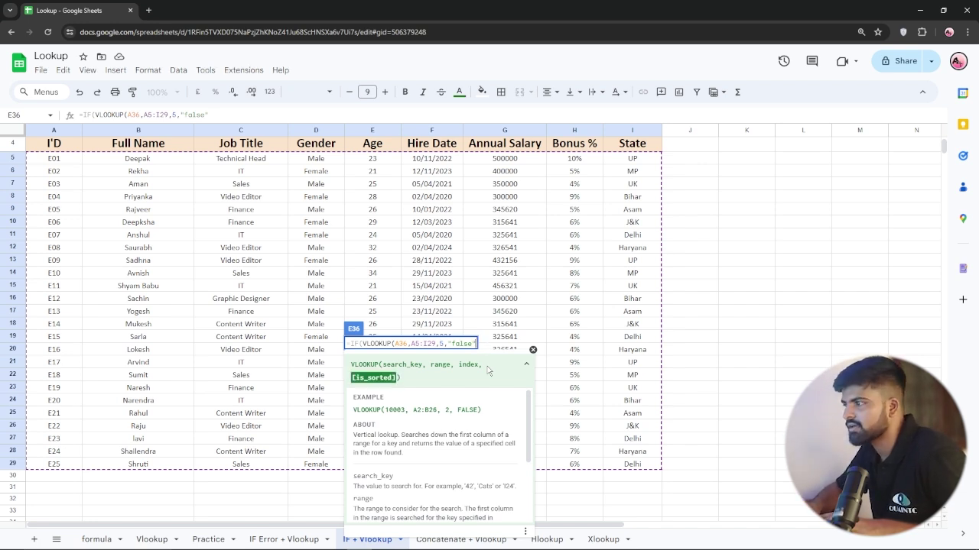
{"action": "type", "text": ")"}
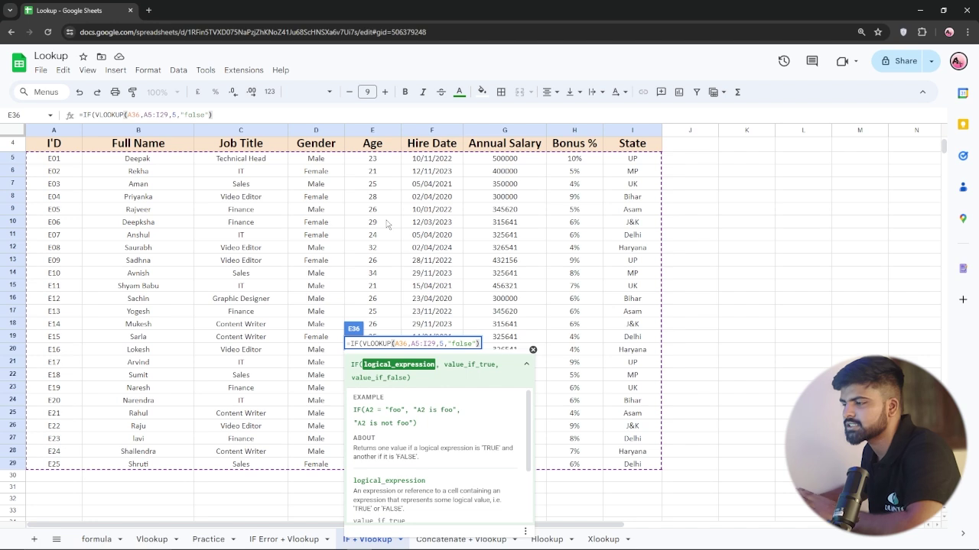
- Make the IF in E36 test for an age greater than 25, returning "yes" if true and "No" if false, and enter it
{"action": "type", "text": ">"}
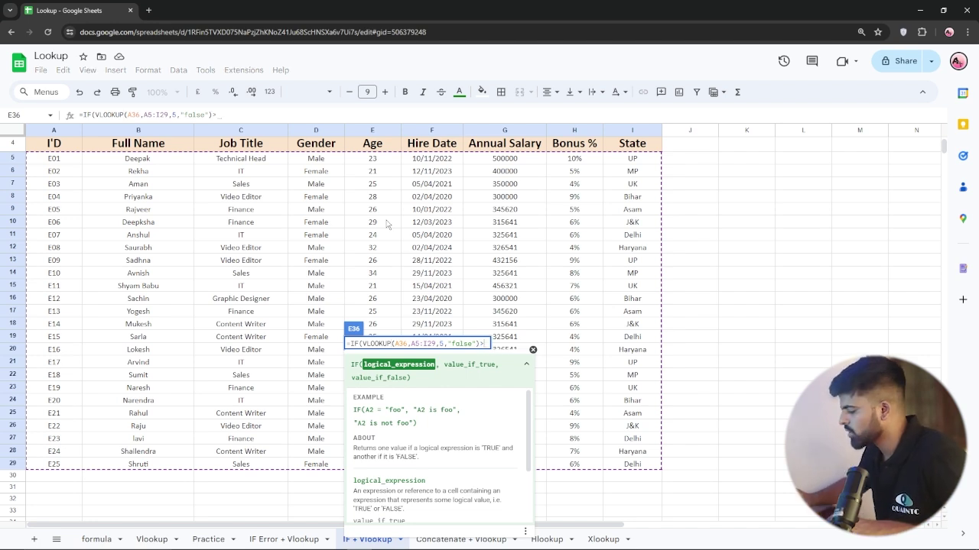
{"action": "type", "text": "25"}
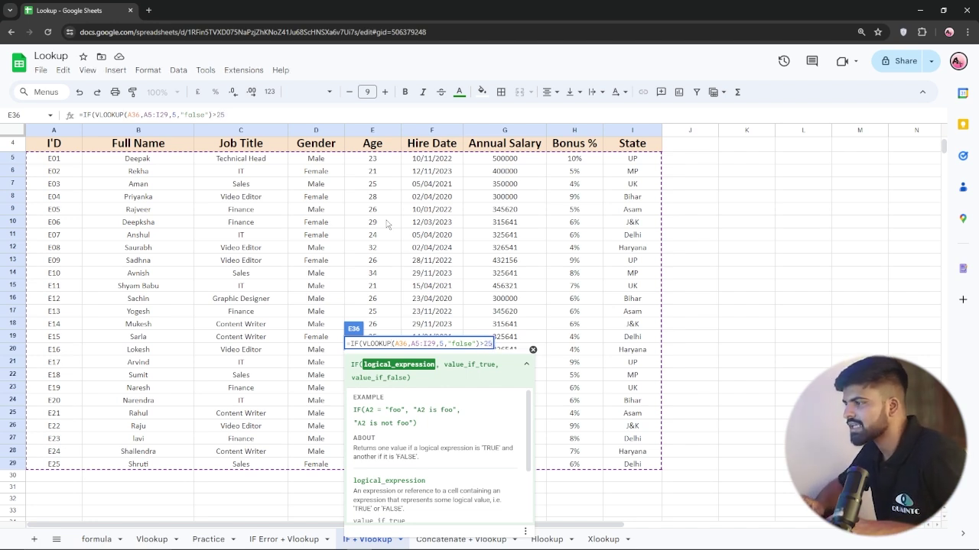
{"action": "type", "text": ","}
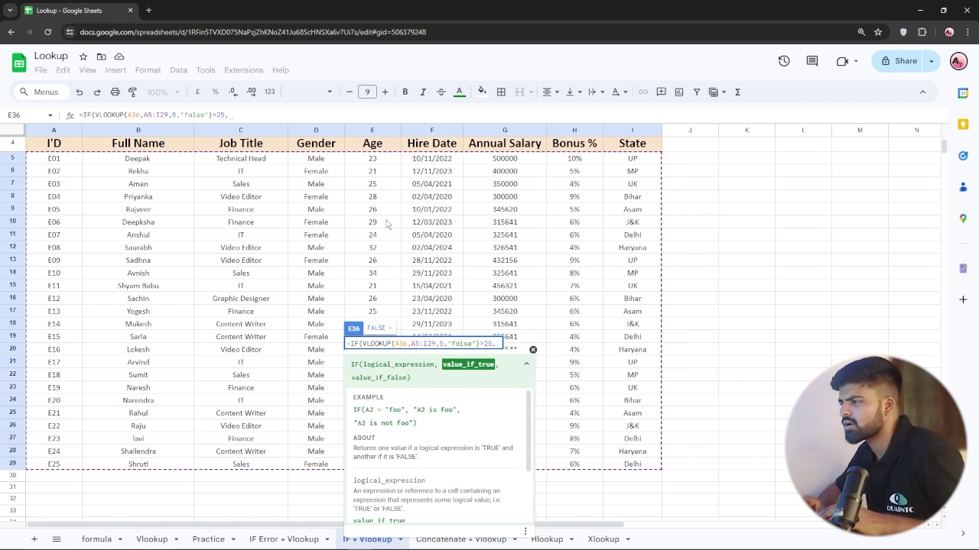
{"action": "type", "text": "\"yes"}
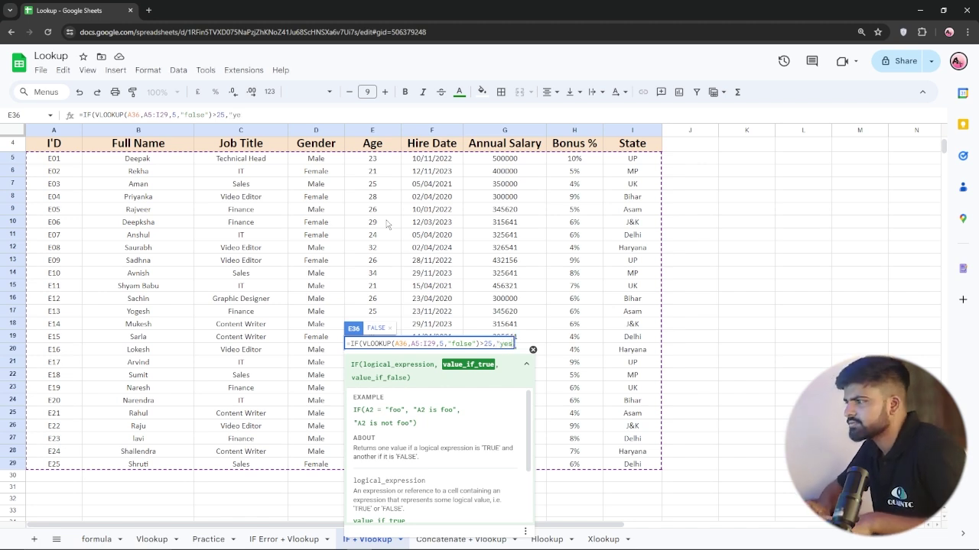
{"action": "type", "text": "\""}
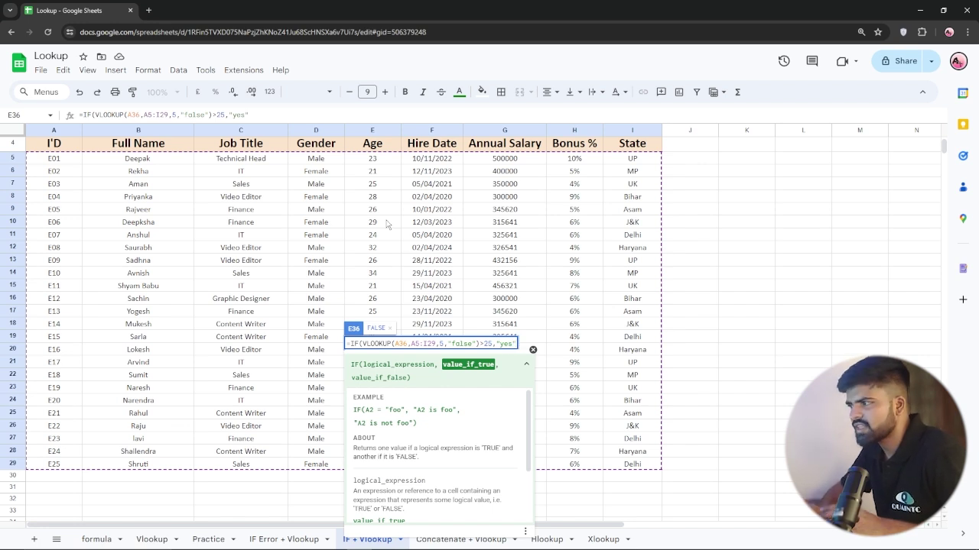
{"action": "type", "text": ",\"No"}
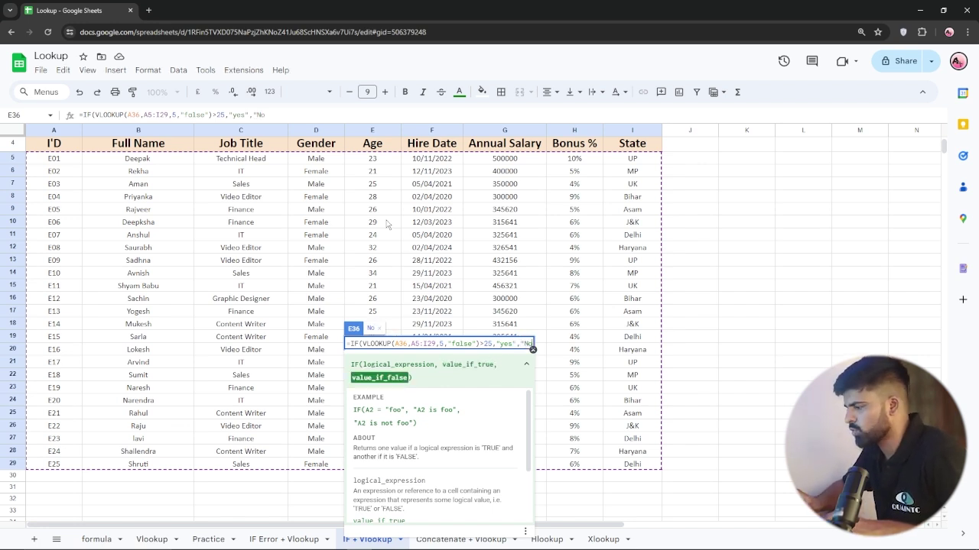
{"action": "type", "text": "\""}
{"action": "key", "text": "Return"}
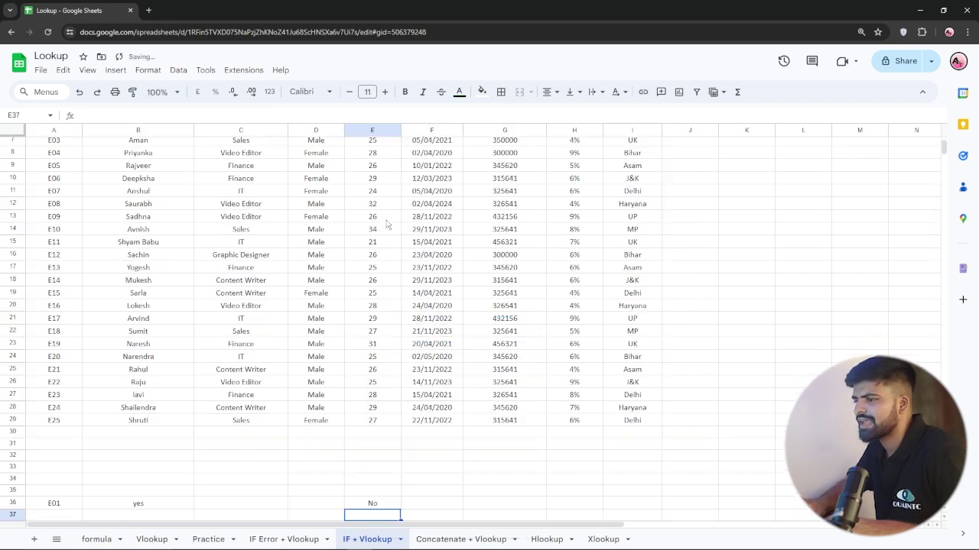
- Set the employee ID in A36 to E25 and check the results in B36 and E36 against the employee table
{"action": "scroll", "coordinate": [387, 224], "scroll_direction": "down", "scroll_amount": 3}
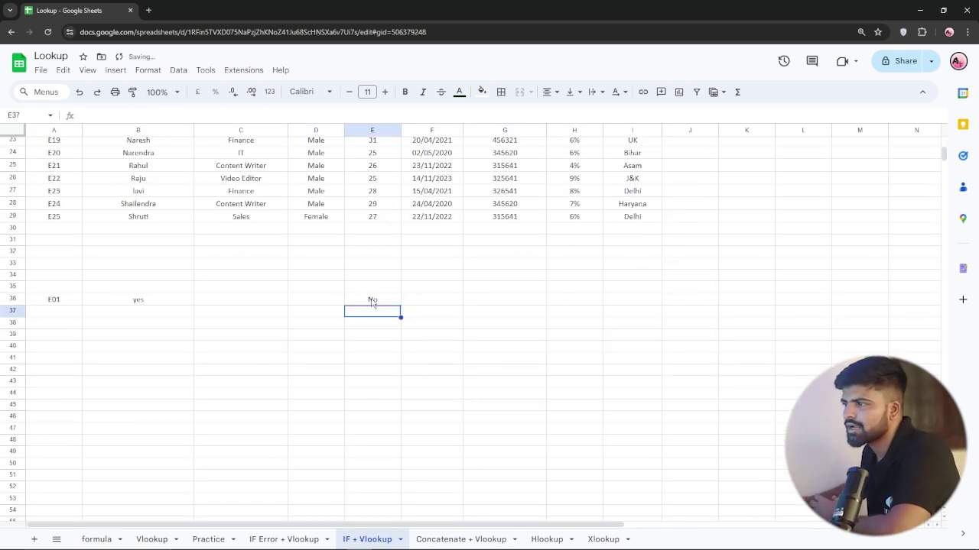
{"action": "left_click", "coordinate": [372, 302]}
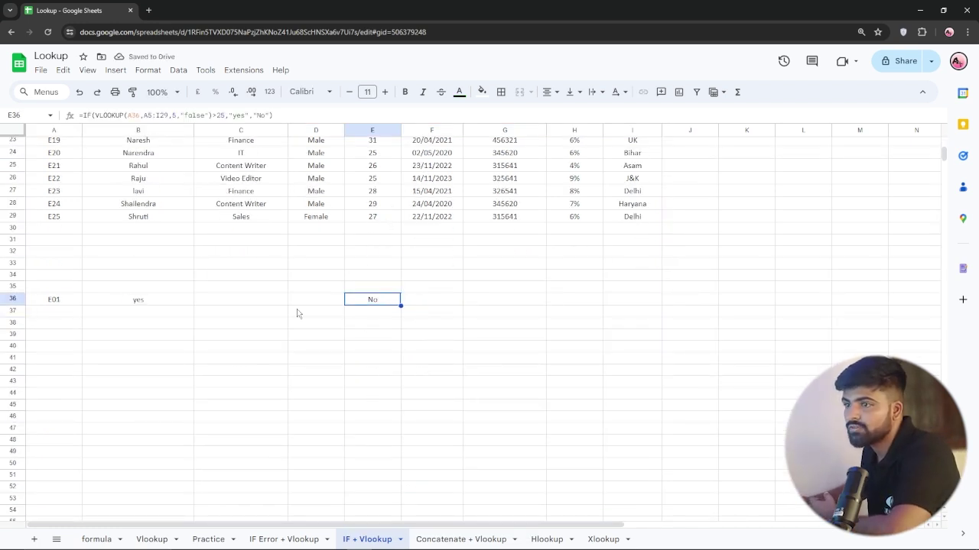
{"action": "scroll", "coordinate": [65, 290], "scroll_direction": "up", "scroll_amount": 6}
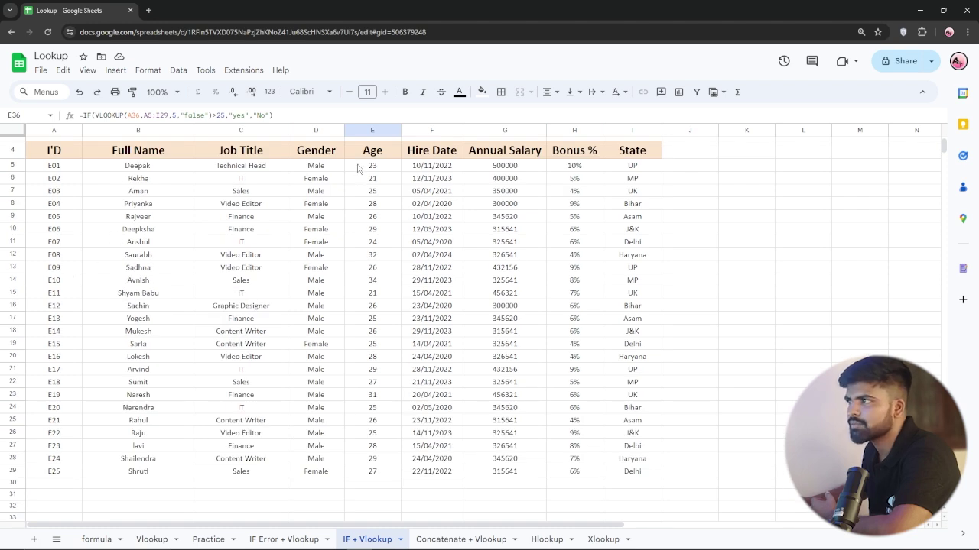
{"action": "scroll", "coordinate": [383, 229], "scroll_direction": "down", "scroll_amount": 6}
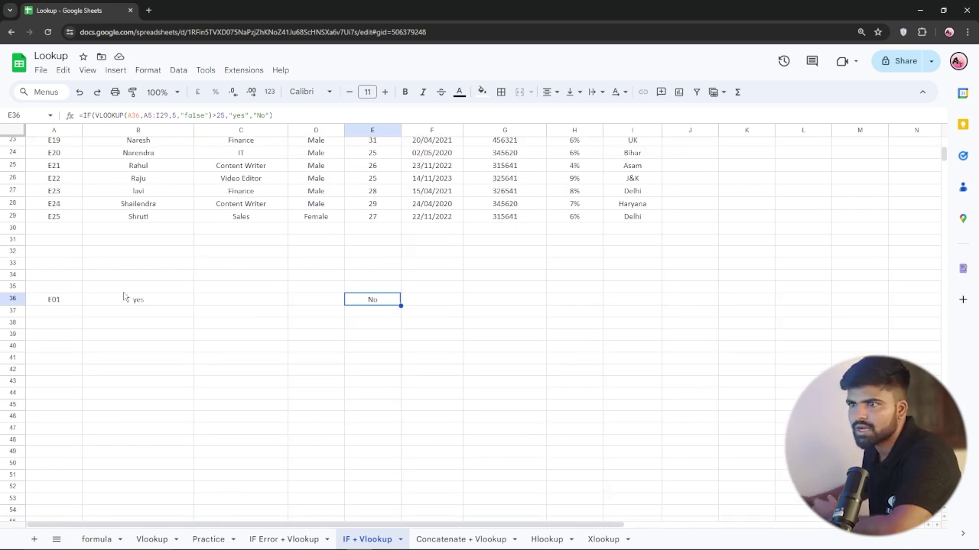
{"action": "left_click", "coordinate": [68, 300]}
{"action": "type", "text": "E0"}
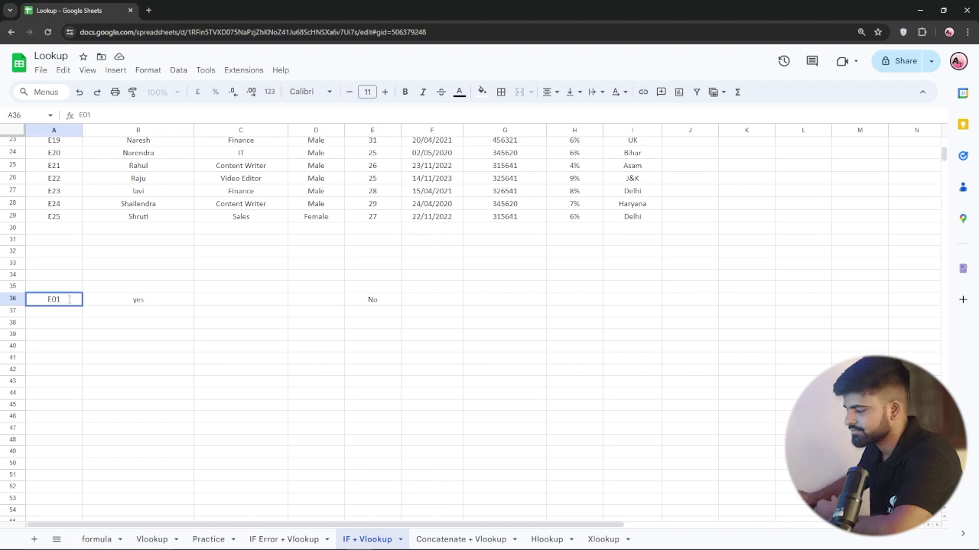
{"action": "type", "text": "25"}
{"action": "key", "text": "Return"}
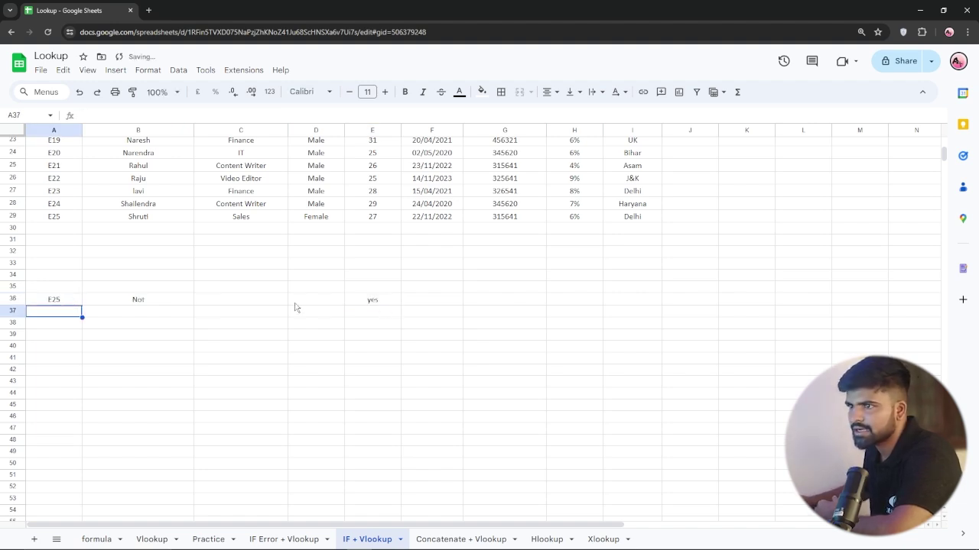
{"action": "left_click", "coordinate": [140, 301]}
{"action": "left_click", "coordinate": [372, 301]}
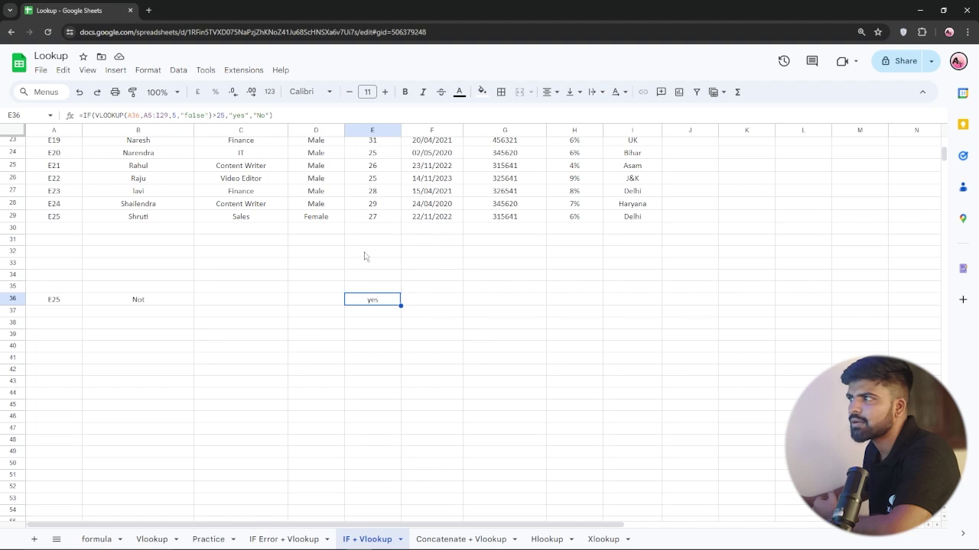
{"action": "scroll", "coordinate": [384, 205], "scroll_direction": "up", "scroll_amount": 3}
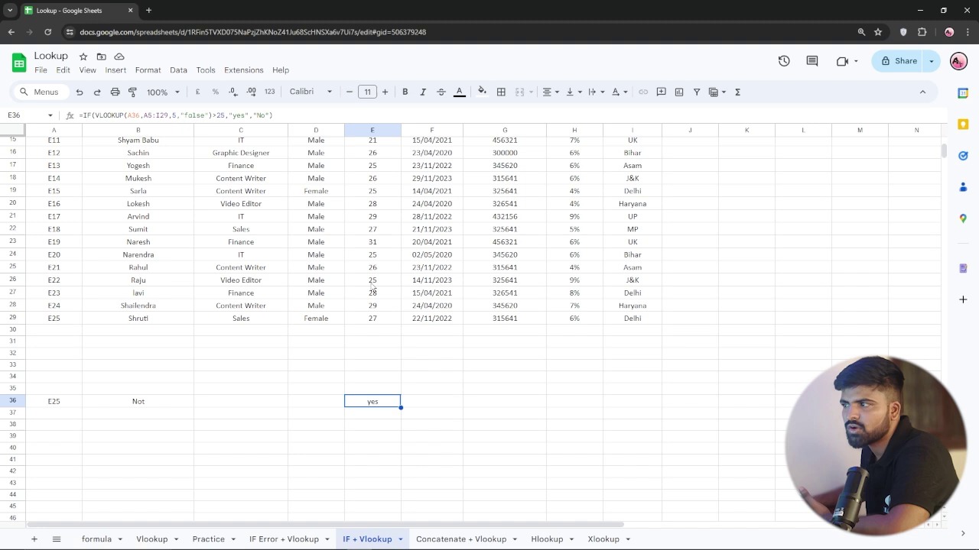
- Set the employee ID in A36 to E22 to test the IF and VLOOKUP formulas with another employee
{"action": "left_click", "coordinate": [71, 402]}
{"action": "key", "text": "BackSpace"}
{"action": "type", "text": "2"}
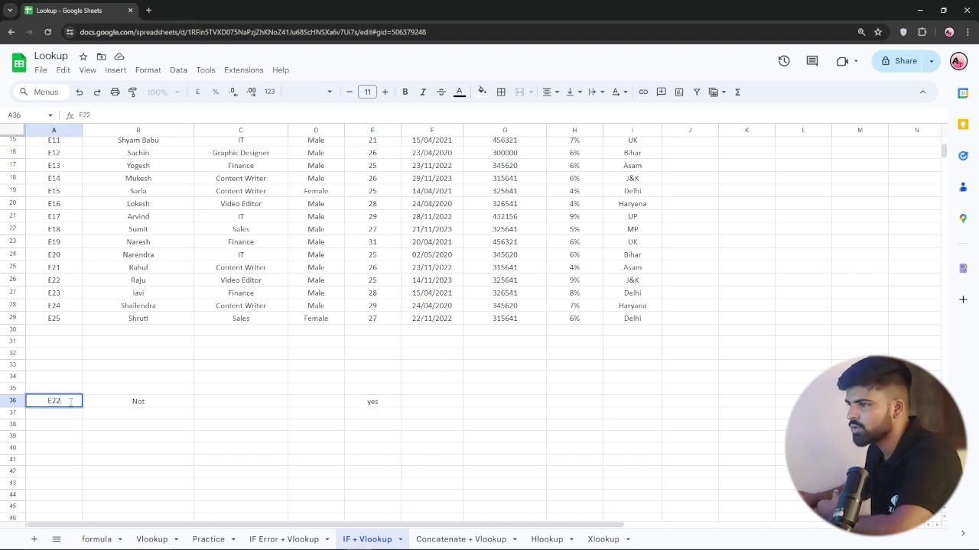
{"action": "key", "text": "Return"}
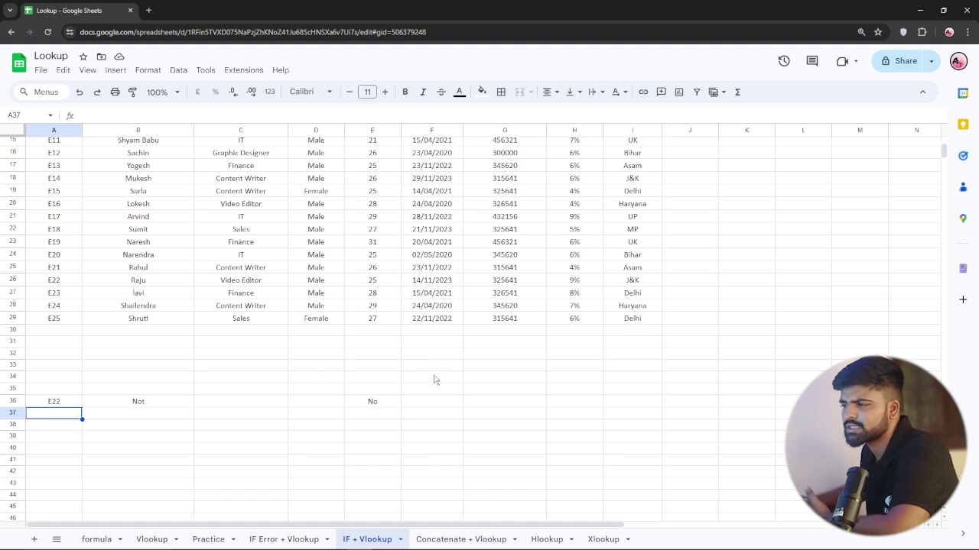
- Open the Concatenate + Vlookup sheet
{"action": "scroll", "coordinate": [212, 329], "scroll_direction": "down", "scroll_amount": 3}
{"action": "scroll", "coordinate": [219, 324], "scroll_direction": "up", "scroll_amount": 2}
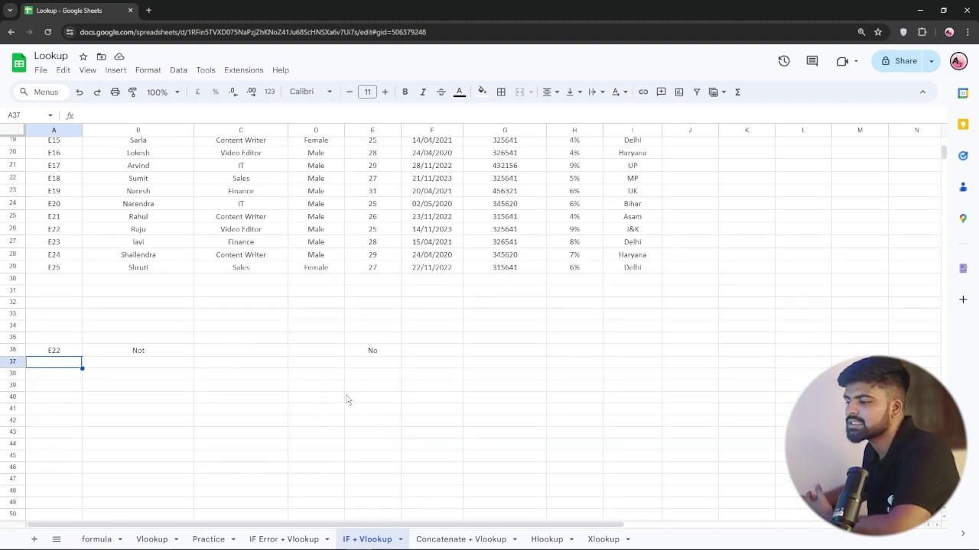
{"action": "left_click", "coordinate": [449, 539]}
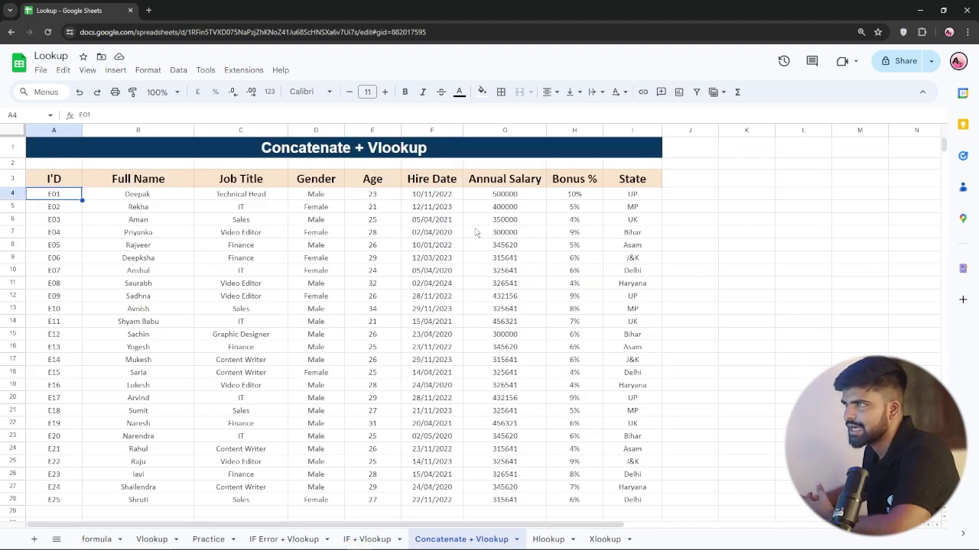
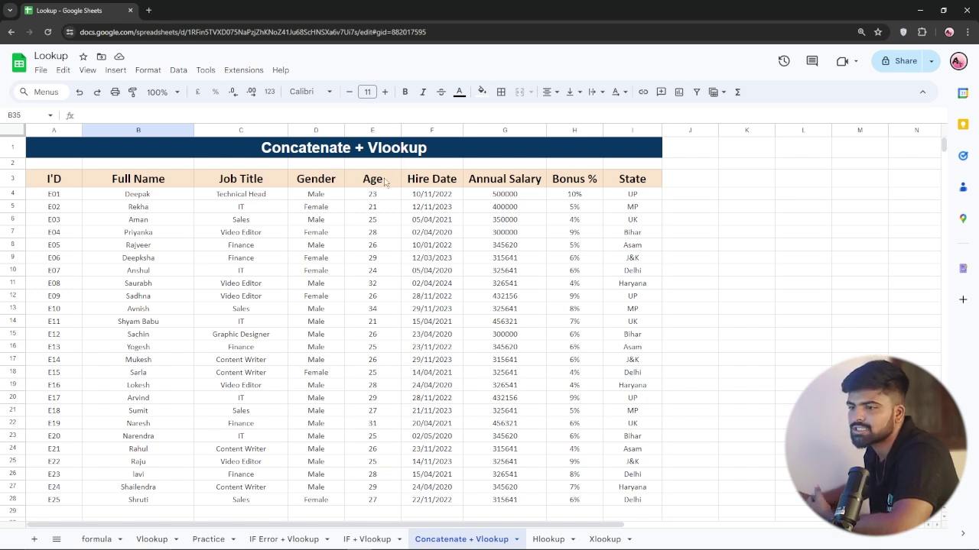
- Try a plain CONCATENATE in B35 joining the full name in B4 with the gender in D4, and clear the cell
{"action": "scroll", "coordinate": [275, 221], "scroll_direction": "down", "scroll_amount": 5}
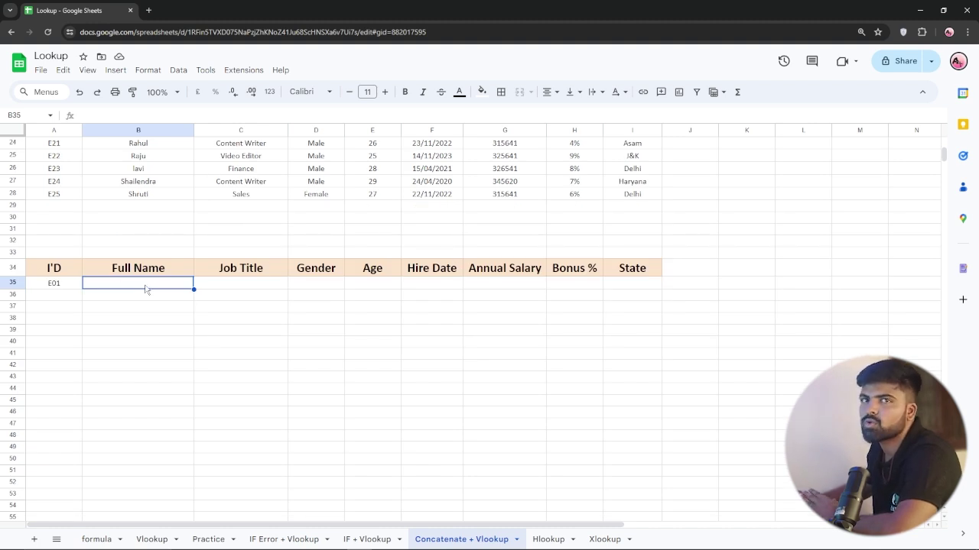
{"action": "type", "text": "=con"}
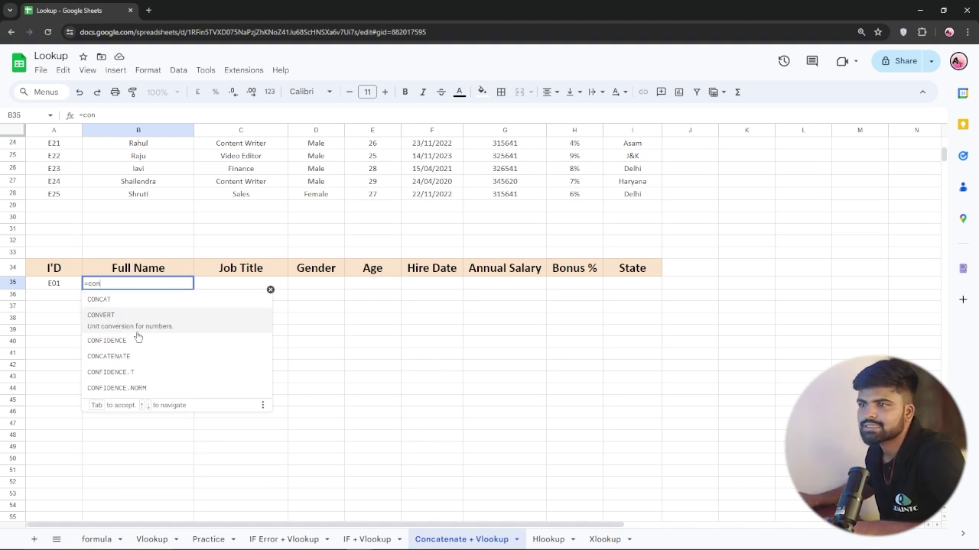
{"action": "left_click", "coordinate": [127, 357]}
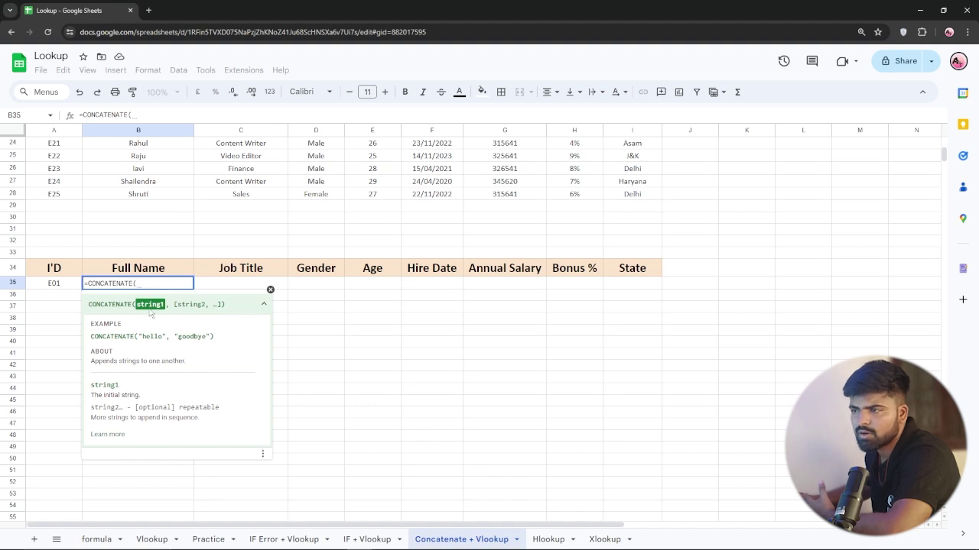
{"action": "scroll", "coordinate": [173, 264], "scroll_direction": "up", "scroll_amount": 5}
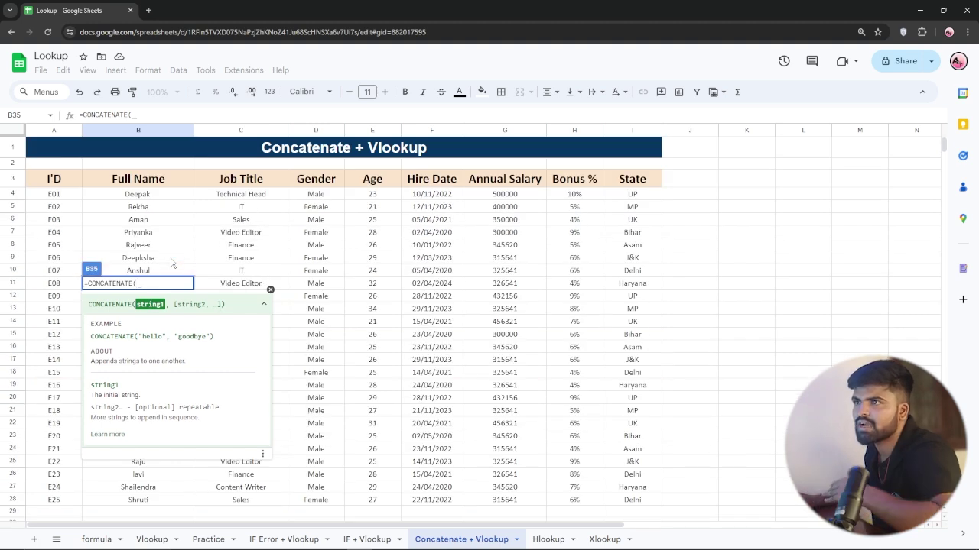
{"action": "left_click", "coordinate": [148, 195]}
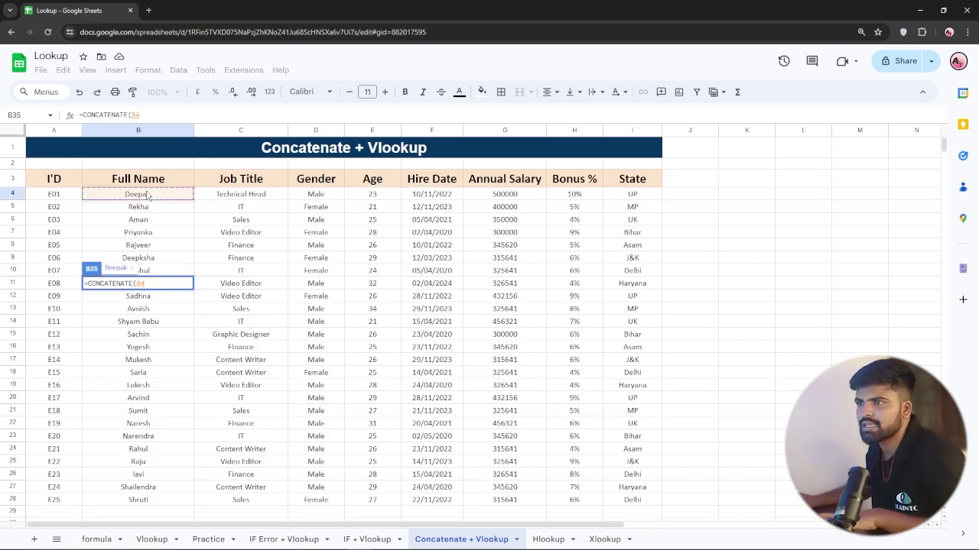
{"action": "type", "text": ",_"}
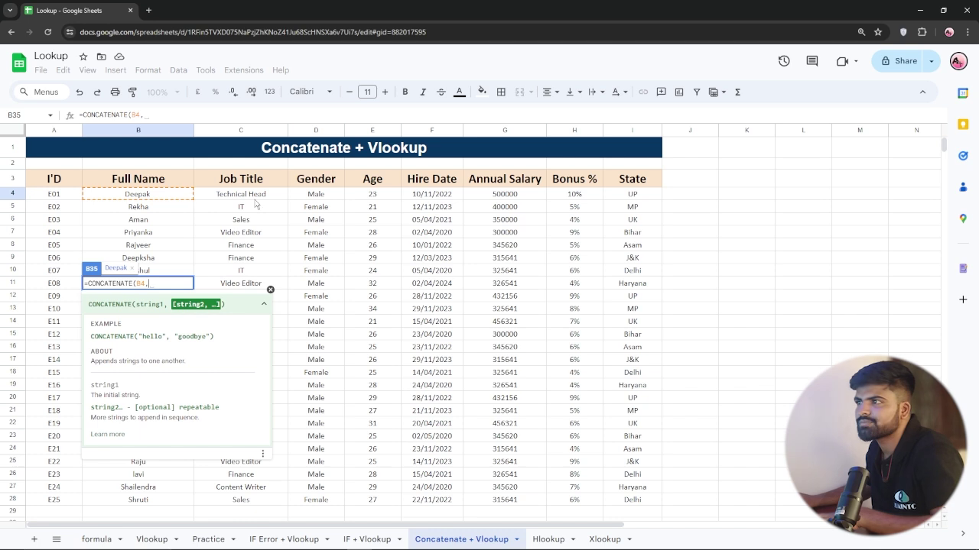
{"action": "left_click", "coordinate": [316, 196]}
{"action": "key", "text": "Return"}
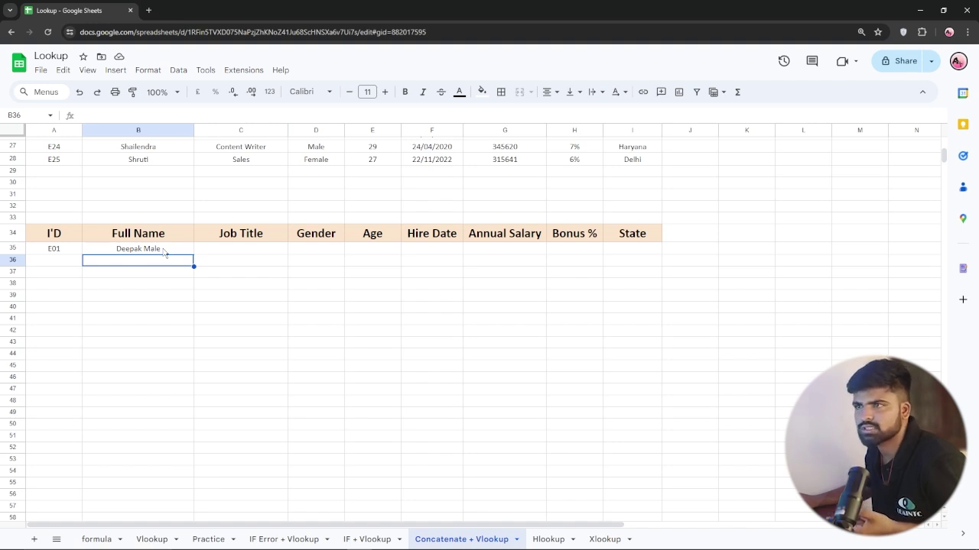
{"action": "left_click", "coordinate": [164, 251]}
{"action": "key", "text": "Delete"}
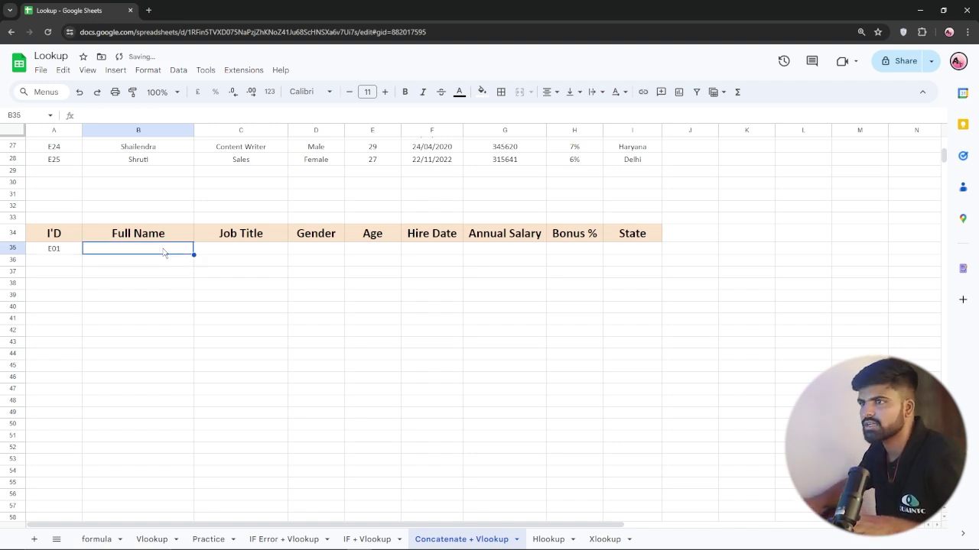
- Start a CONCATENATE in B35 with a nested VLOOKUP using search key A35 and the employee table range A4:I28
{"action": "type", "text": "=con"}
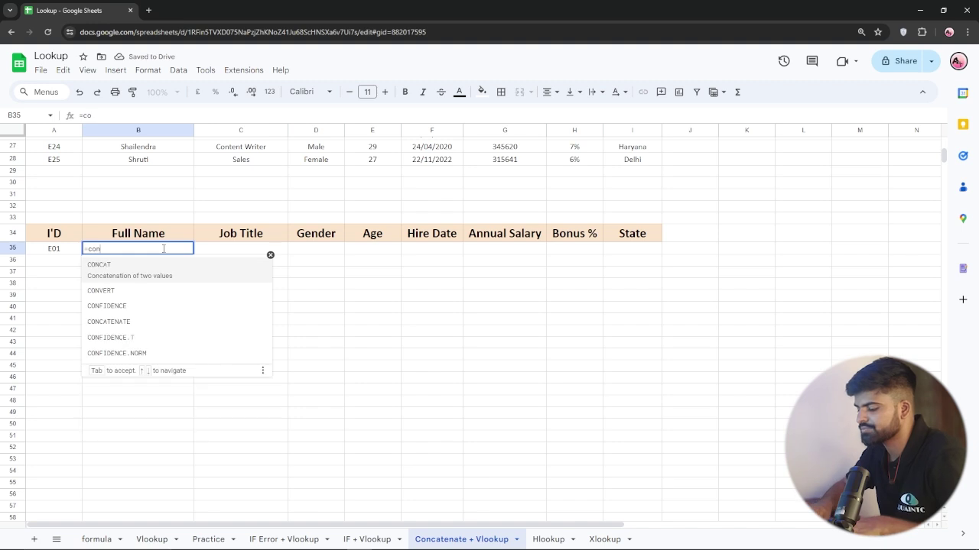
{"action": "left_click", "coordinate": [114, 322]}
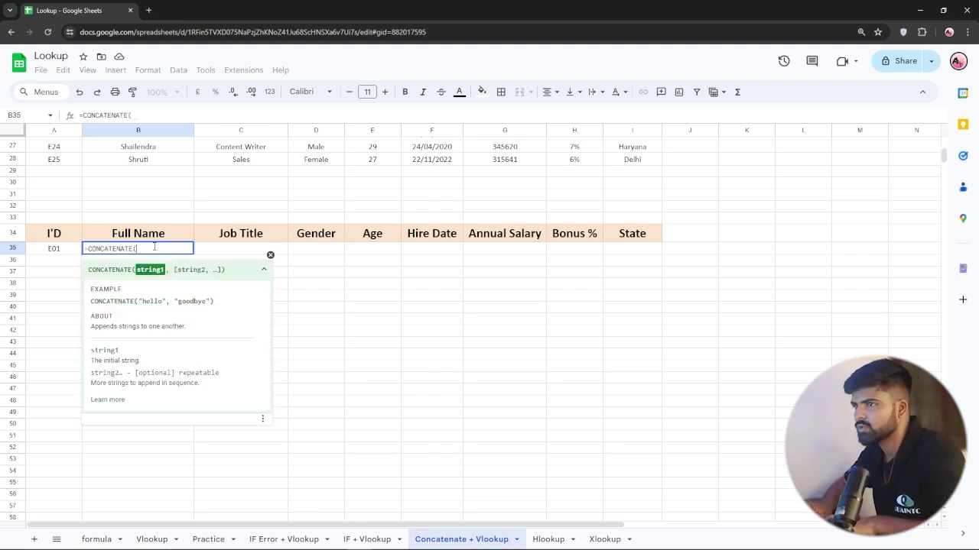
{"action": "type", "text": "vl"}
{"action": "key", "text": "Tab"}
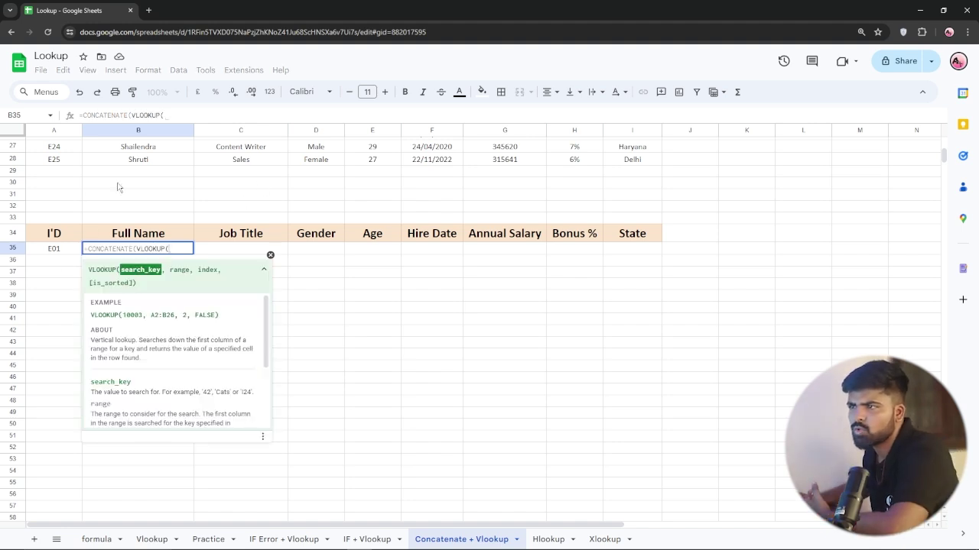
{"action": "left_click", "coordinate": [57, 250]}
{"action": "type", "text": ","}
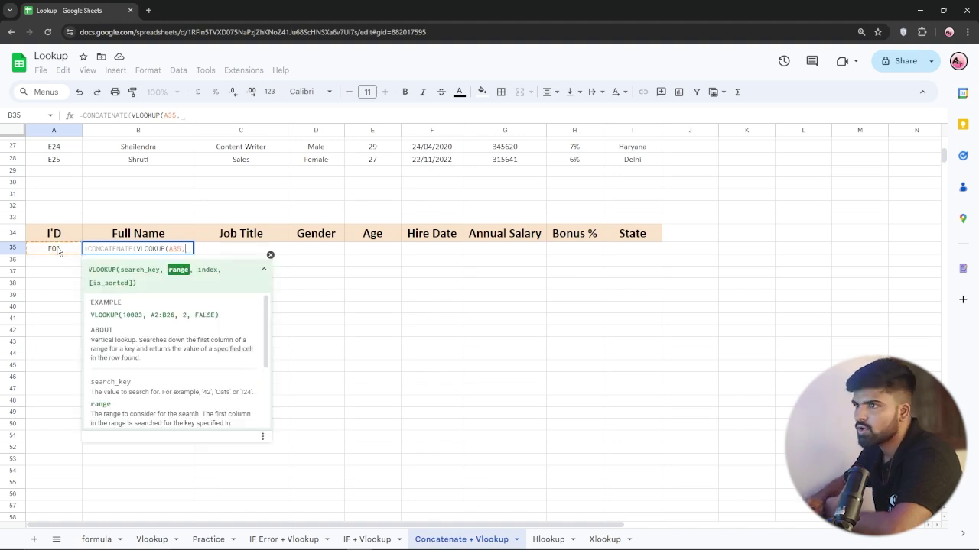
{"action": "scroll", "coordinate": [58, 251], "scroll_direction": "up", "scroll_amount": 8}
{"action": "left_click_drag", "start_coordinate": [53, 195], "coordinate": [589, 491]}
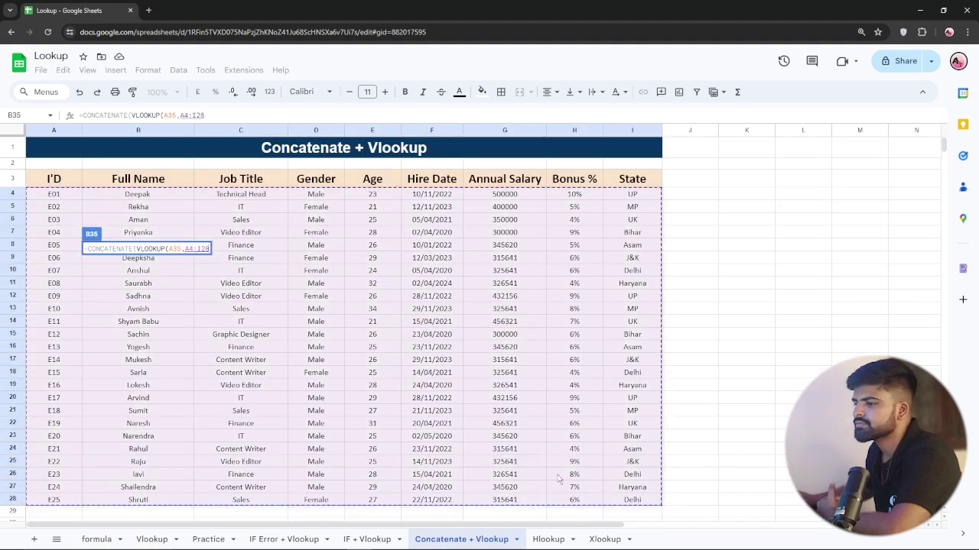
{"action": "type", "text": ","}
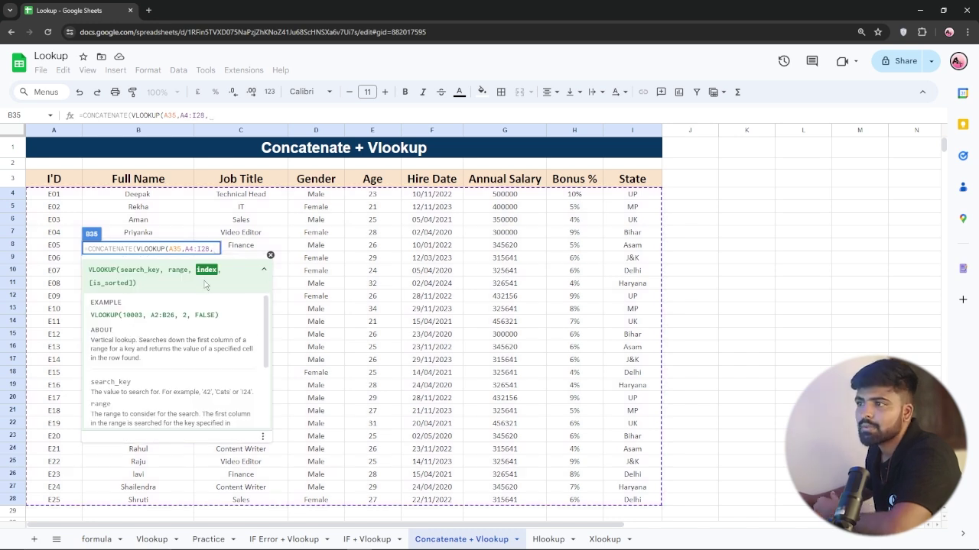
- Complete the first nested VLOOKUP in B35 with column index 2 for Full Name and "false" for exact matching
{"action": "scroll", "coordinate": [257, 291], "scroll_direction": "down", "scroll_amount": 3}
{"action": "scroll", "coordinate": [254, 310], "scroll_direction": "up", "scroll_amount": 3}
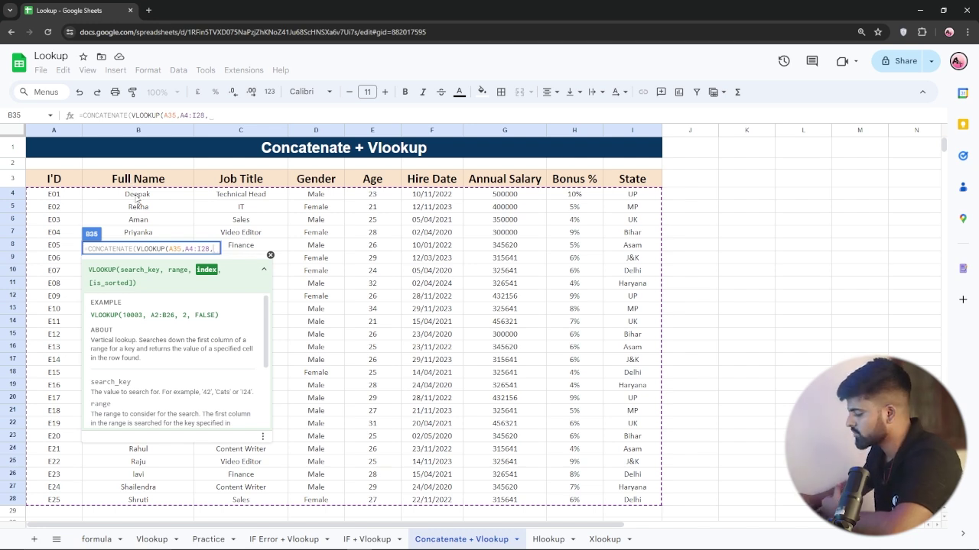
{"action": "type", "text": "2"}
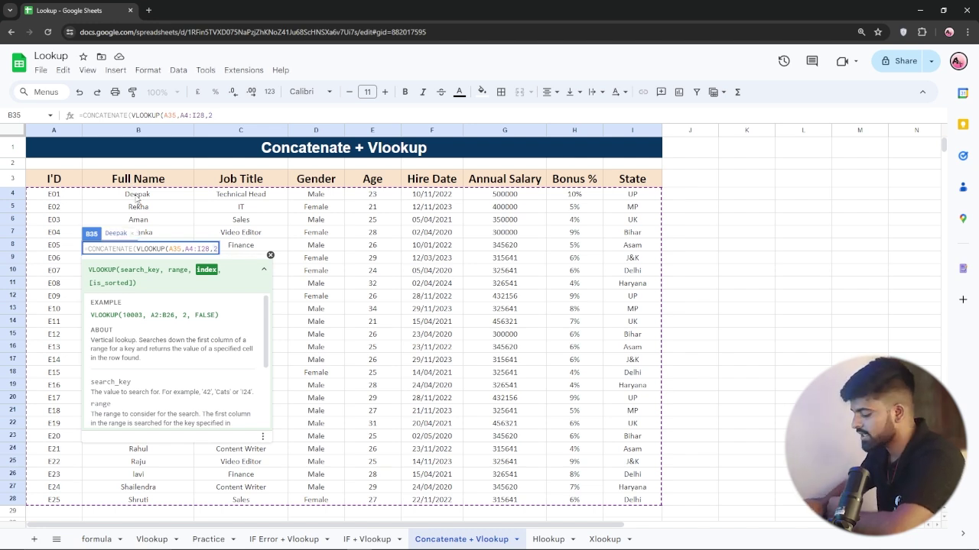
{"action": "type", "text": ",\"f"}
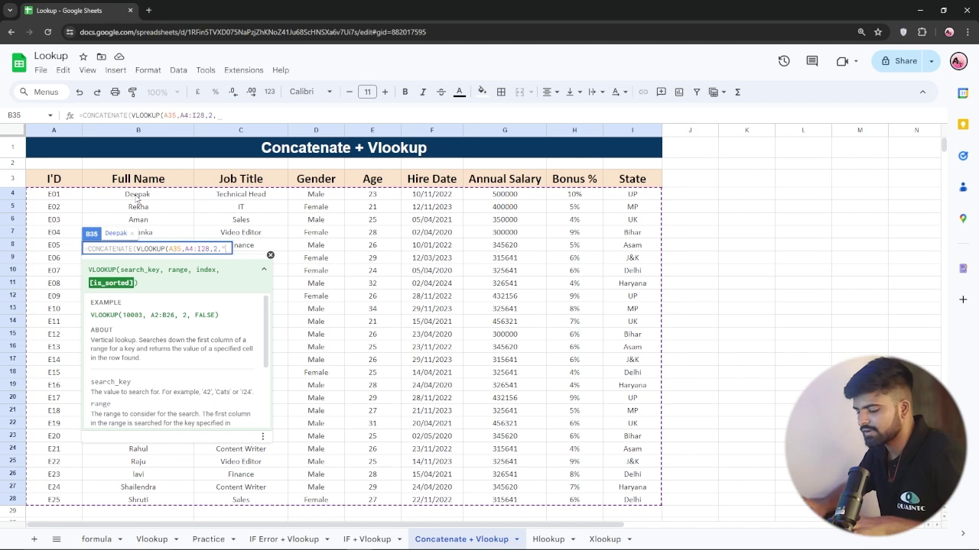
{"action": "type", "text": "alse\""}
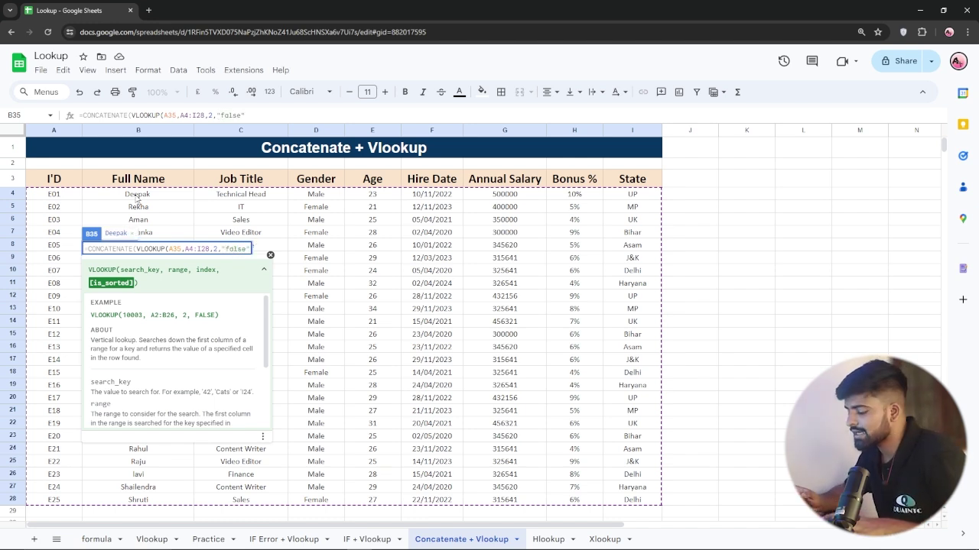
{"action": "type", "text": ")"}
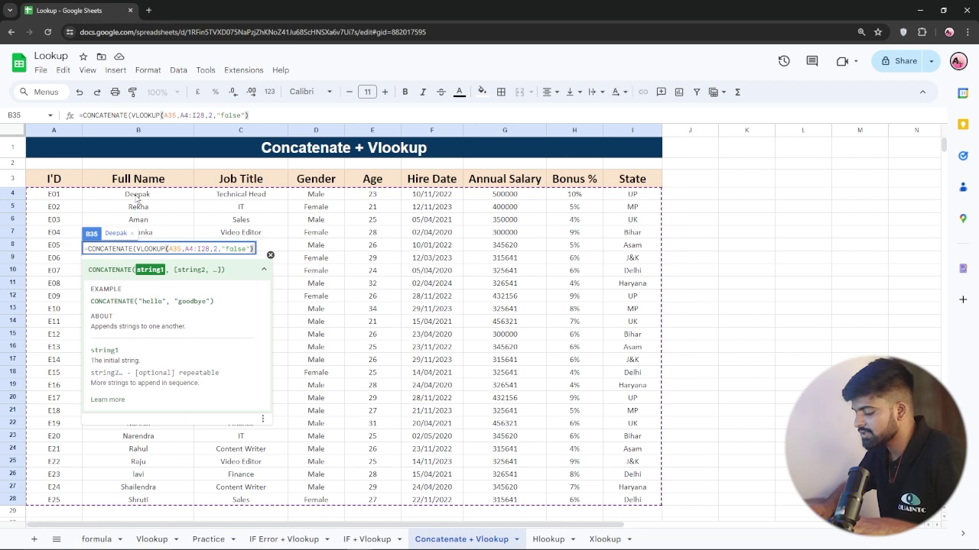
{"action": "type", "text": ","}
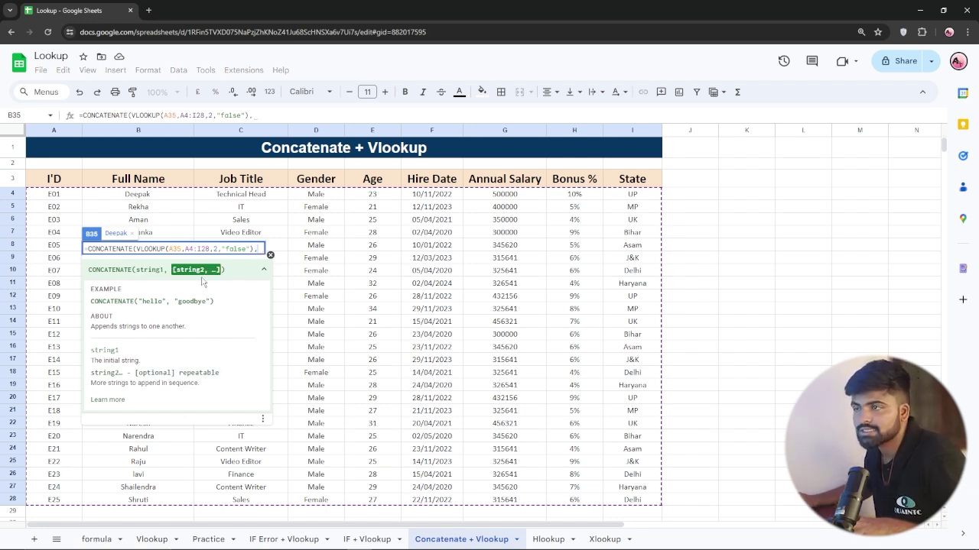
- Add a second VLOOKUP to the CONCATENATE in B35 with search key A35 and table range A4:I28
{"action": "type", "text": "vl"}
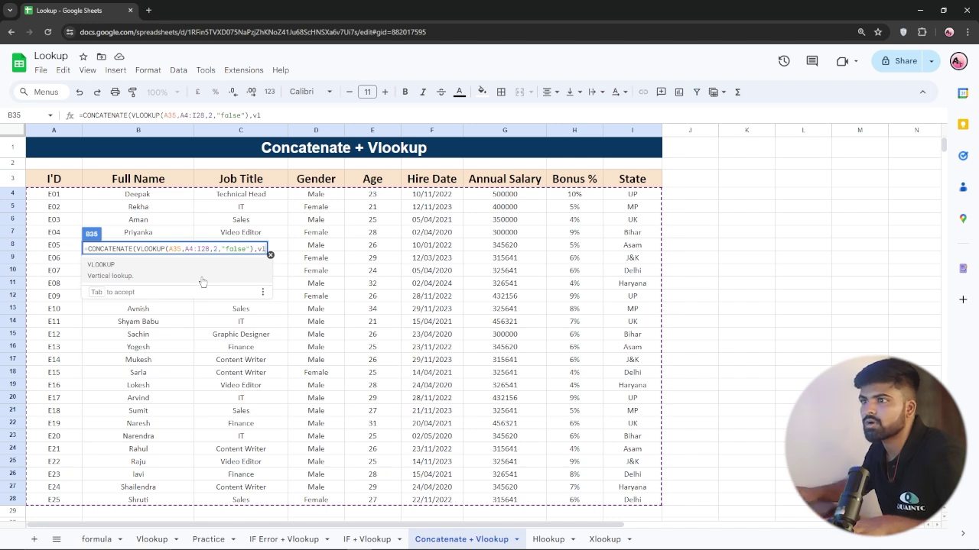
{"action": "key", "text": "Tab"}
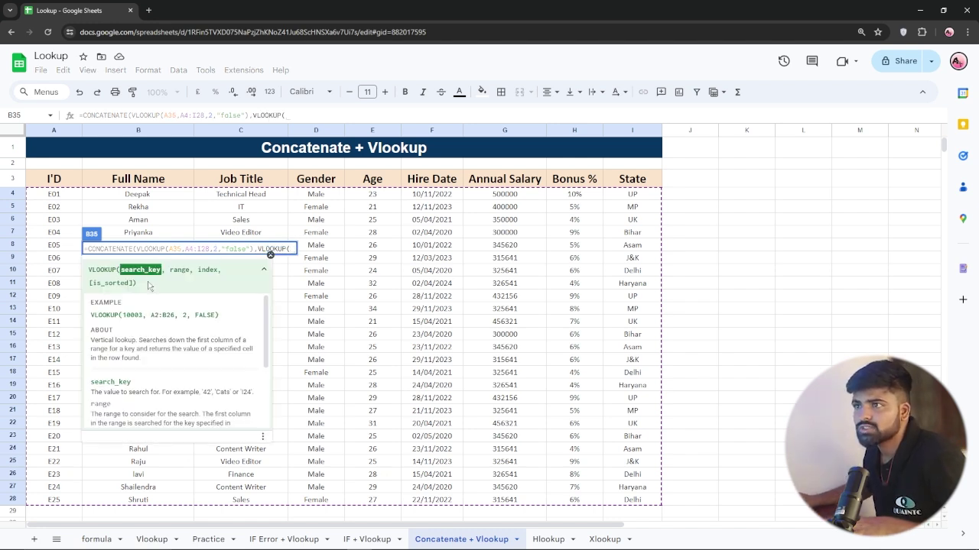
{"action": "scroll", "coordinate": [119, 351], "scroll_direction": "down", "scroll_amount": 3}
{"action": "scroll", "coordinate": [119, 350], "scroll_direction": "down", "scroll_amount": 3}
{"action": "left_click", "coordinate": [45, 336]}
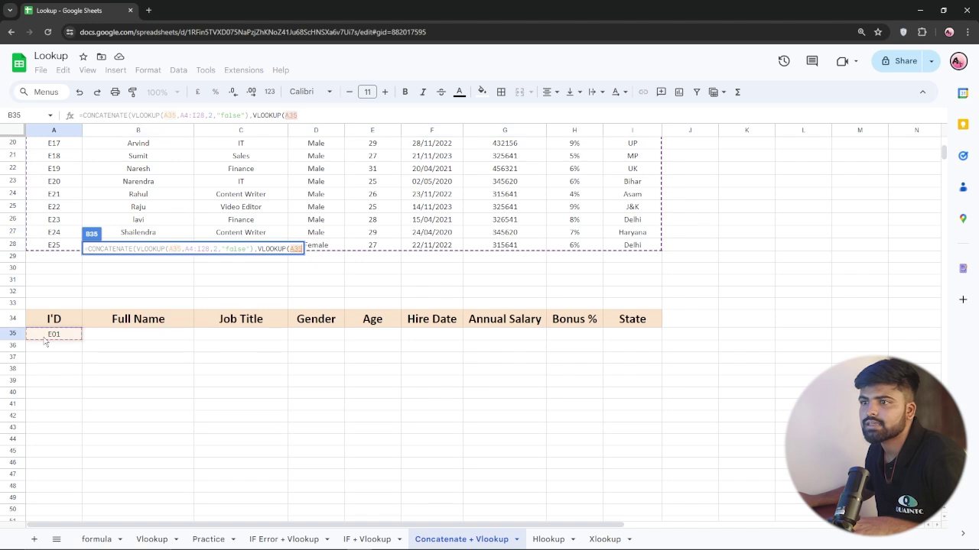
{"action": "type", "text": ","}
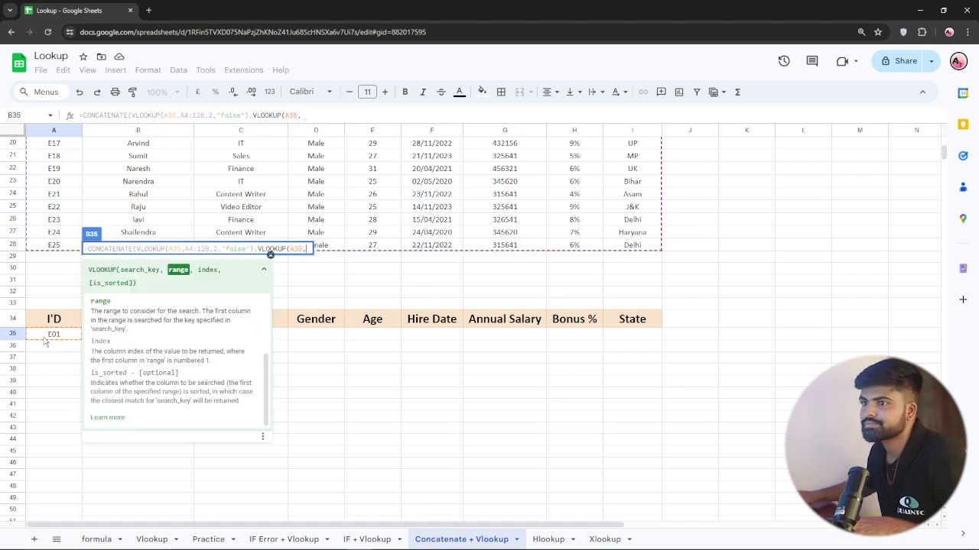
{"action": "scroll", "coordinate": [277, 226], "scroll_direction": "up", "scroll_amount": 5}
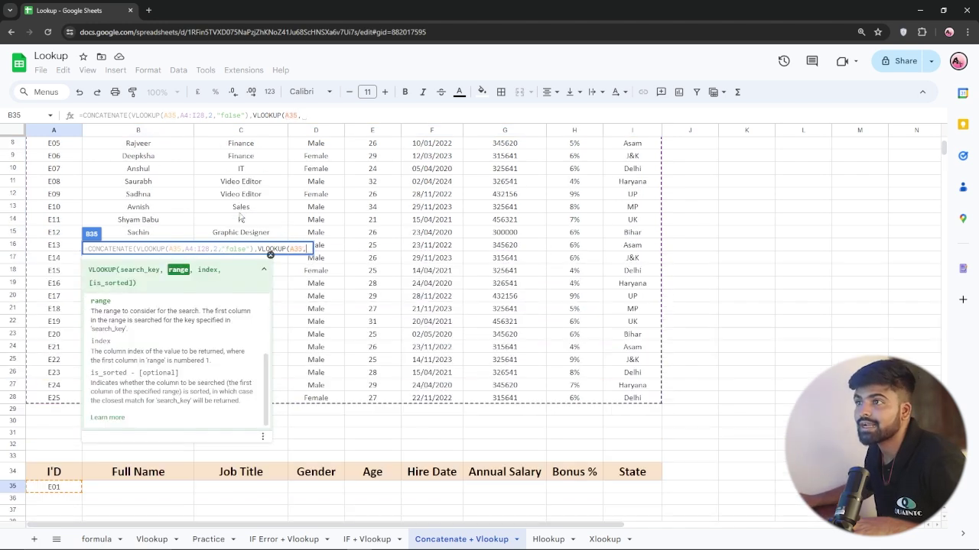
{"action": "left_click_drag", "start_coordinate": [46, 196], "coordinate": [632, 500]}
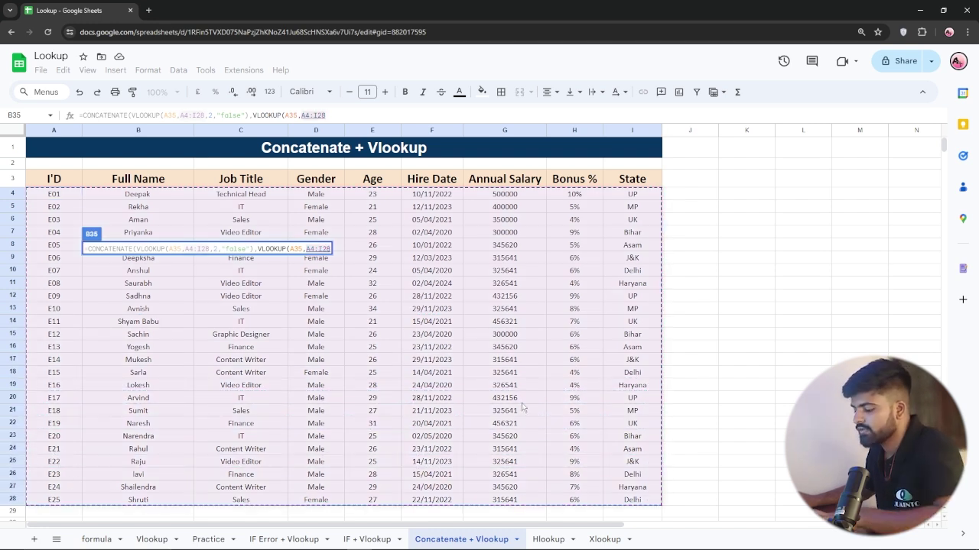
{"action": "type", "text": ","}
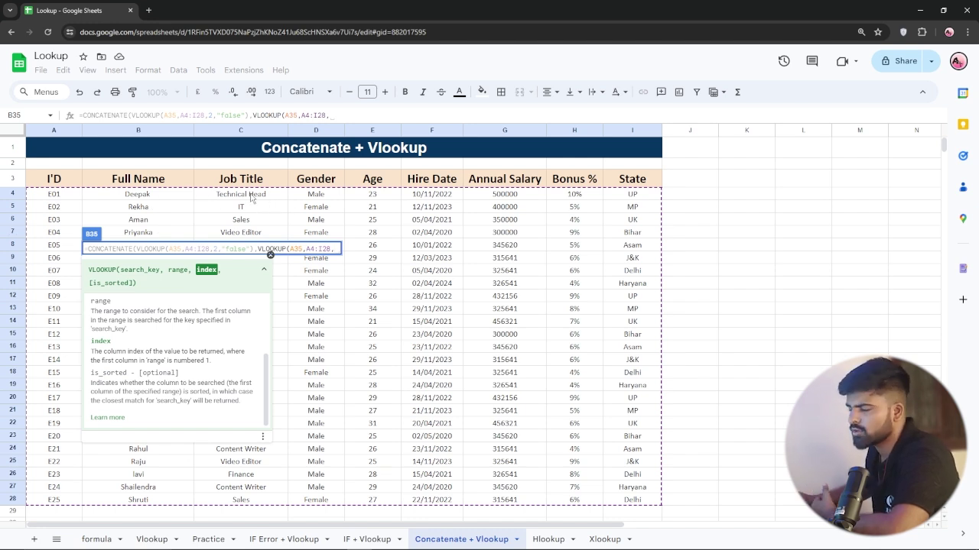
- Complete the second VLOOKUP in B35 with column index 3 for Job Title and "false" for exact matching
{"action": "type", "text": "3"}
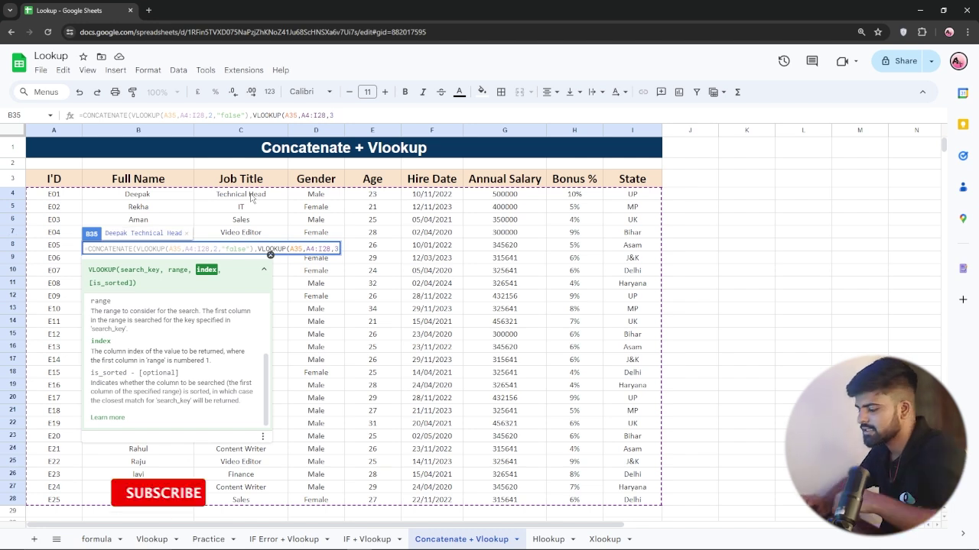
{"action": "type", "text": ",\"false\""}
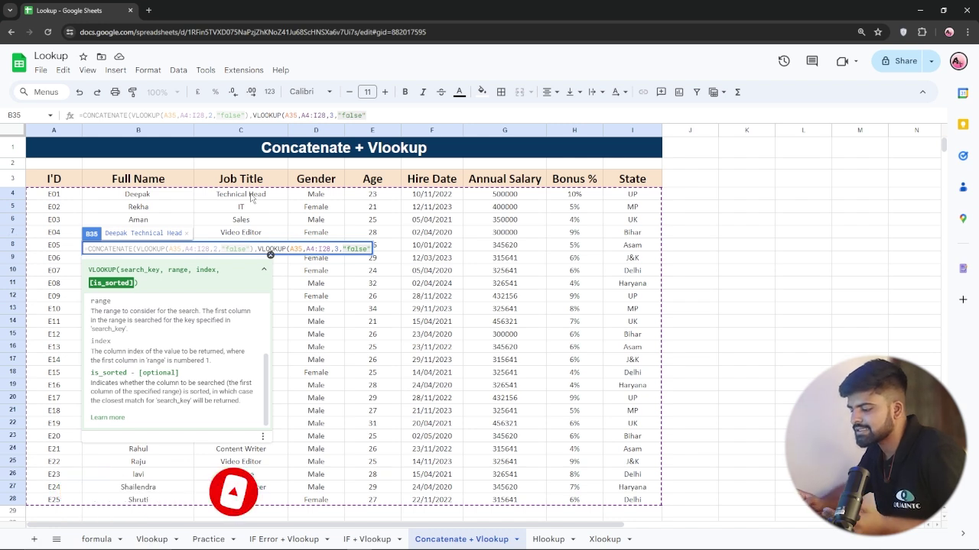
{"action": "type", "text": "),"}
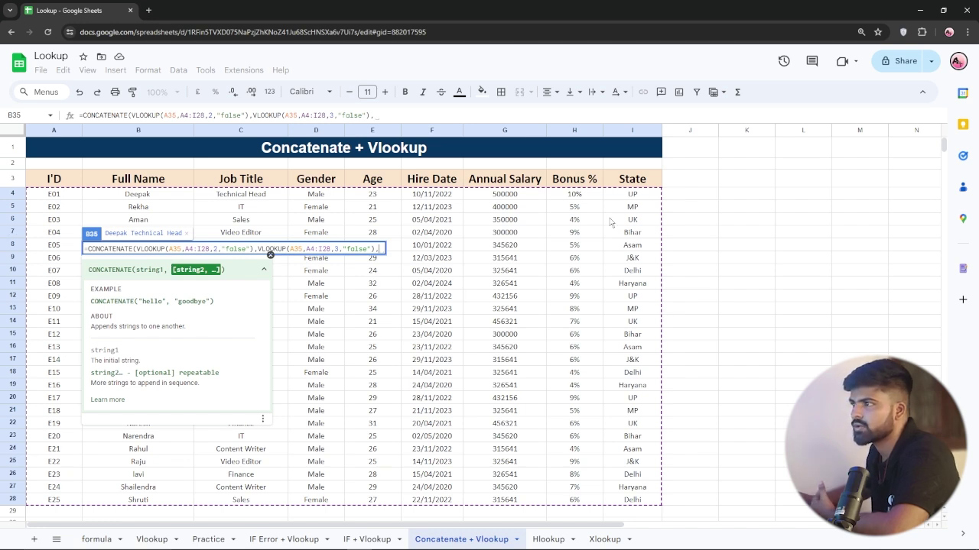
- Add a third VLOOKUP to the CONCATENATE in B35 with search key A35 and table range A4:I28
{"action": "type", "text": "vl"}
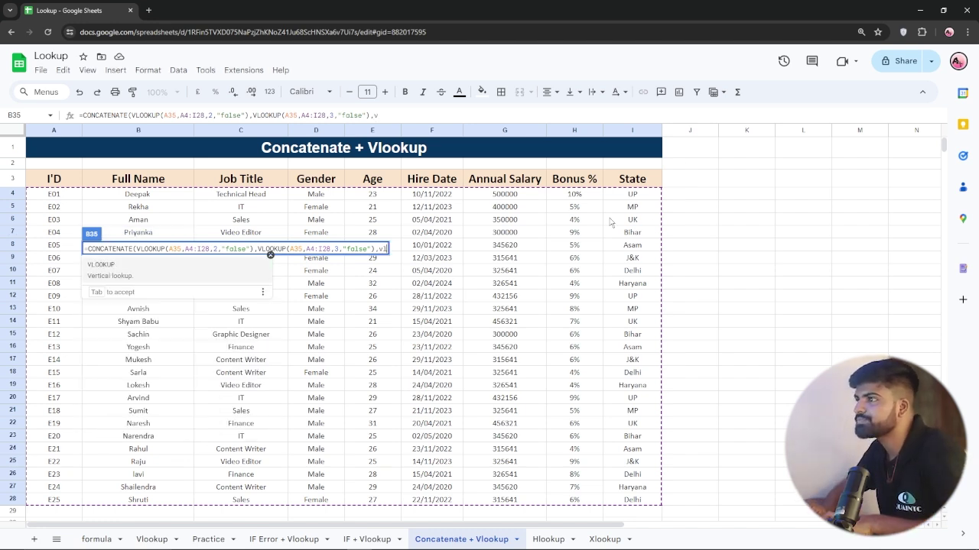
{"action": "key", "text": "Tab"}
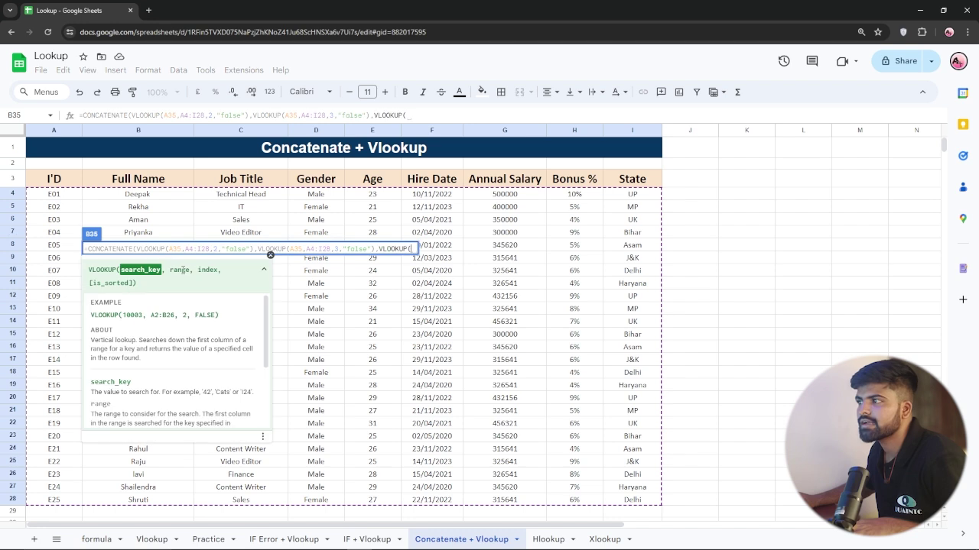
{"action": "scroll", "coordinate": [69, 481], "scroll_direction": "down", "scroll_amount": 2}
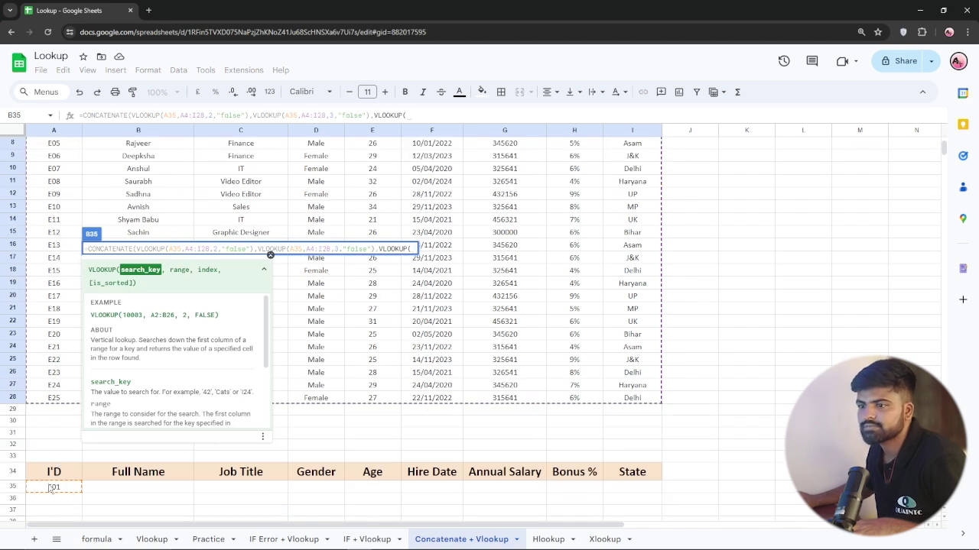
{"action": "left_click", "coordinate": [51, 488]}
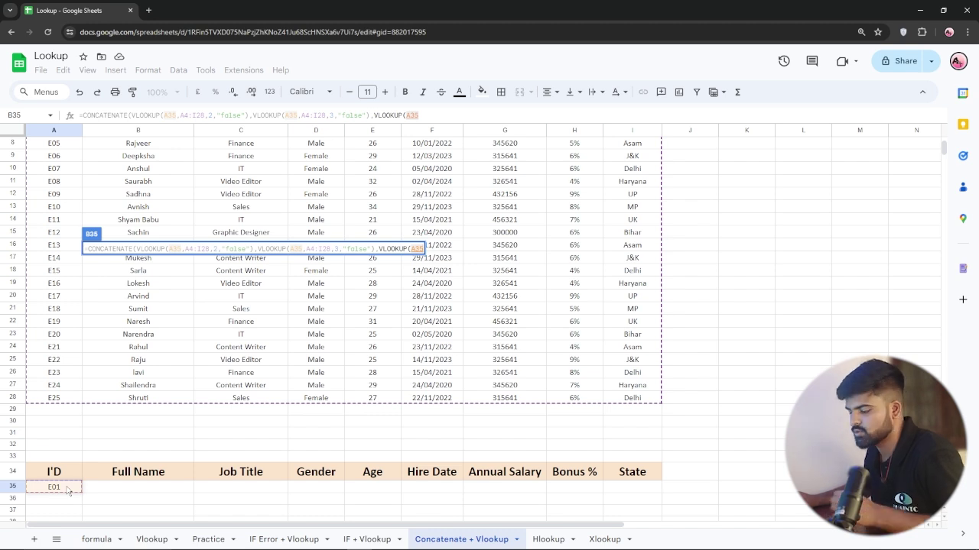
{"action": "type", "text": ","}
{"action": "scroll", "coordinate": [75, 311], "scroll_direction": "up", "scroll_amount": 3}
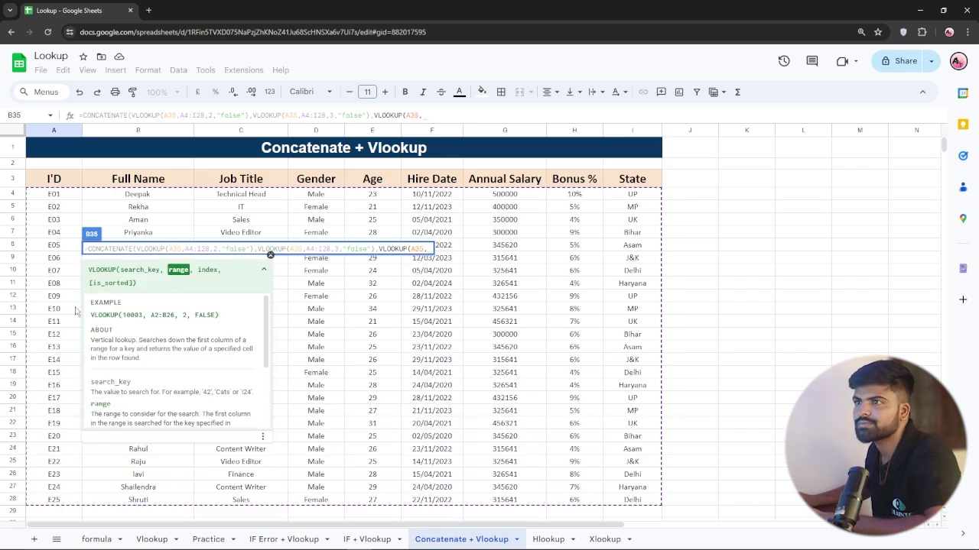
{"action": "left_click_drag", "start_coordinate": [61, 194], "coordinate": [630, 501]}
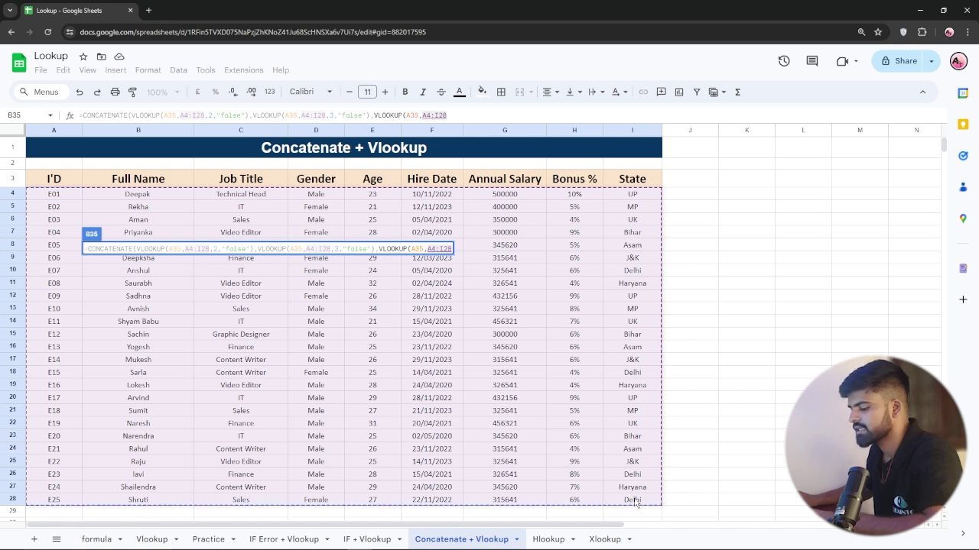
- Complete the third VLOOKUP in B35 with column index 9 for State and "false" for exact matching
{"action": "type", "text": ","}
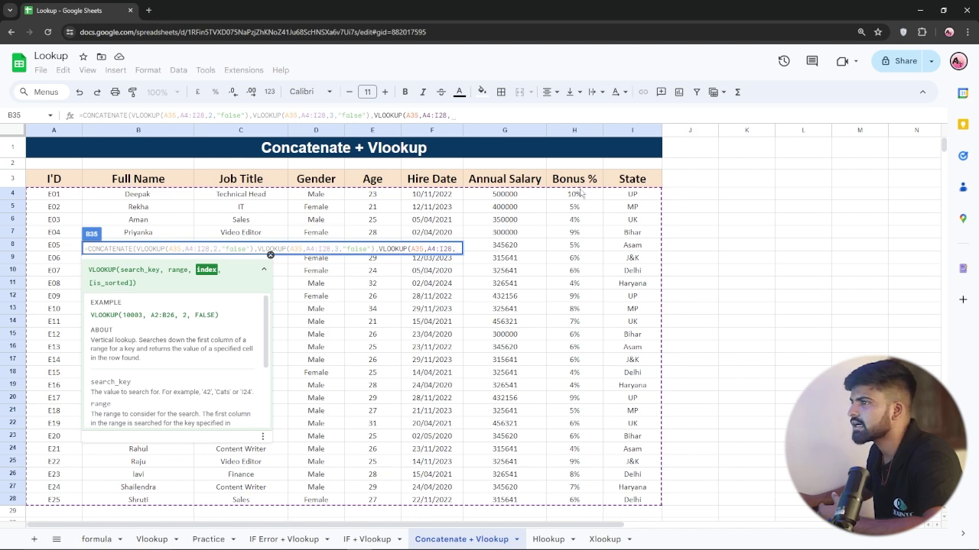
{"action": "type", "text": "9"}
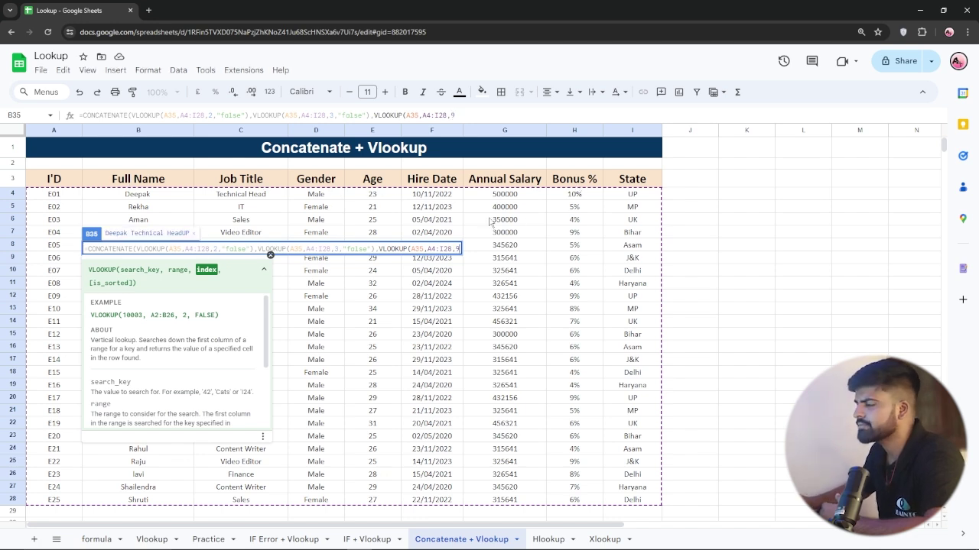
{"action": "type", "text": ",\"false"}
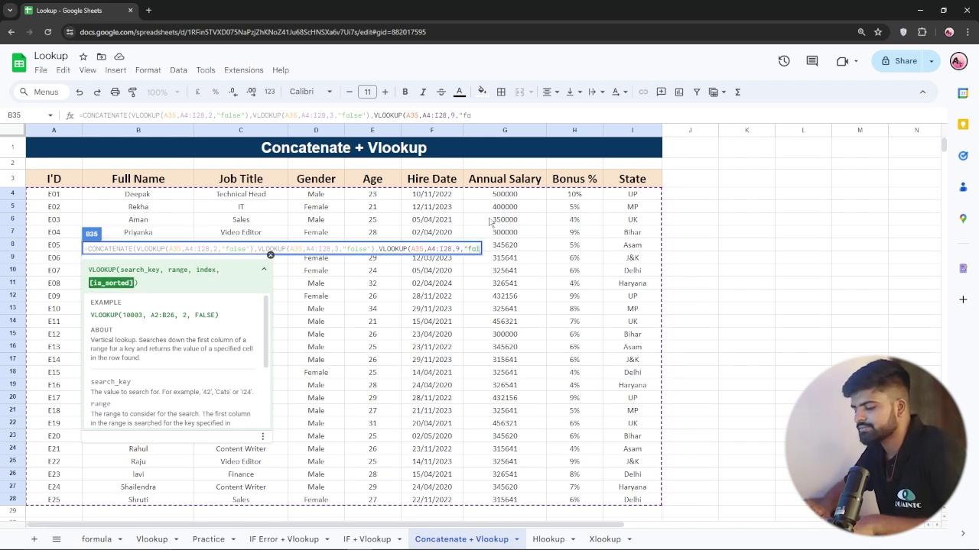
{"action": "type", "text": "\")"}
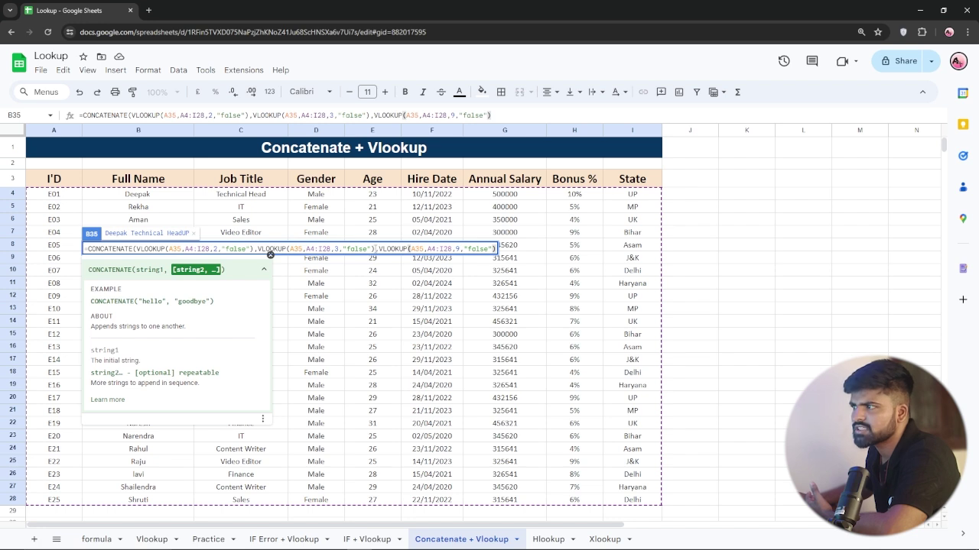
- Insert a " " separator between the Job Title and State lookups in B35 and commit the formula
{"action": "left_click", "coordinate": [376, 248]}
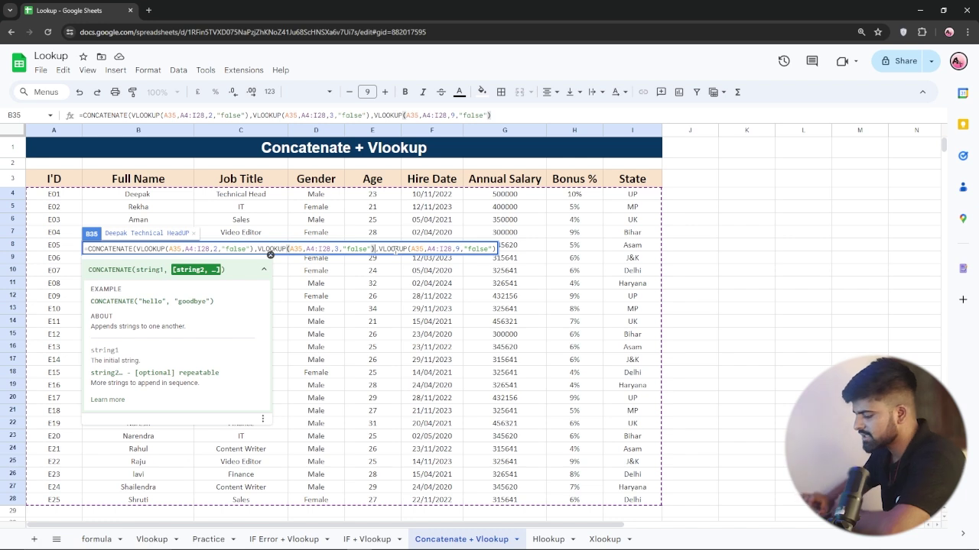
{"action": "type", "text": ","}
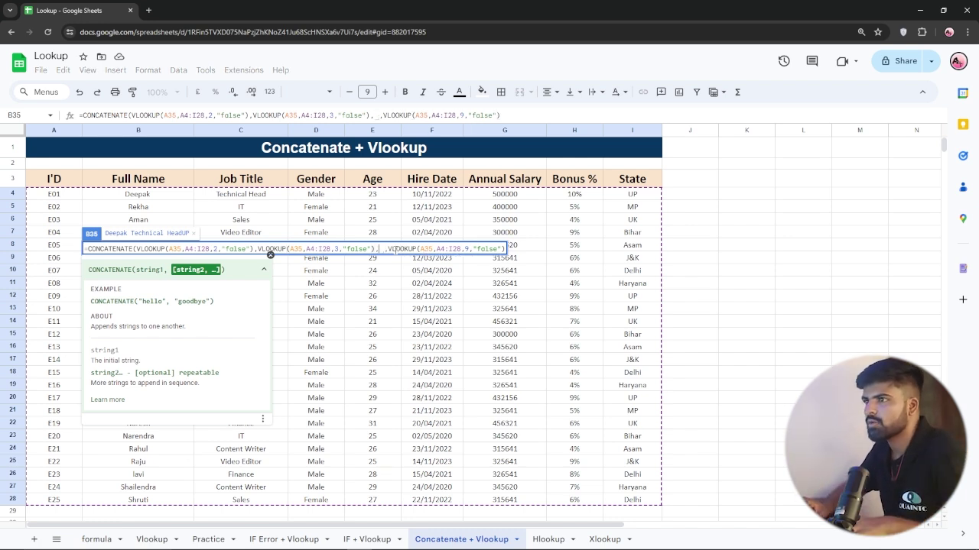
{"action": "key", "text": "BackSpace"}
{"action": "type", "text": "\" \""}
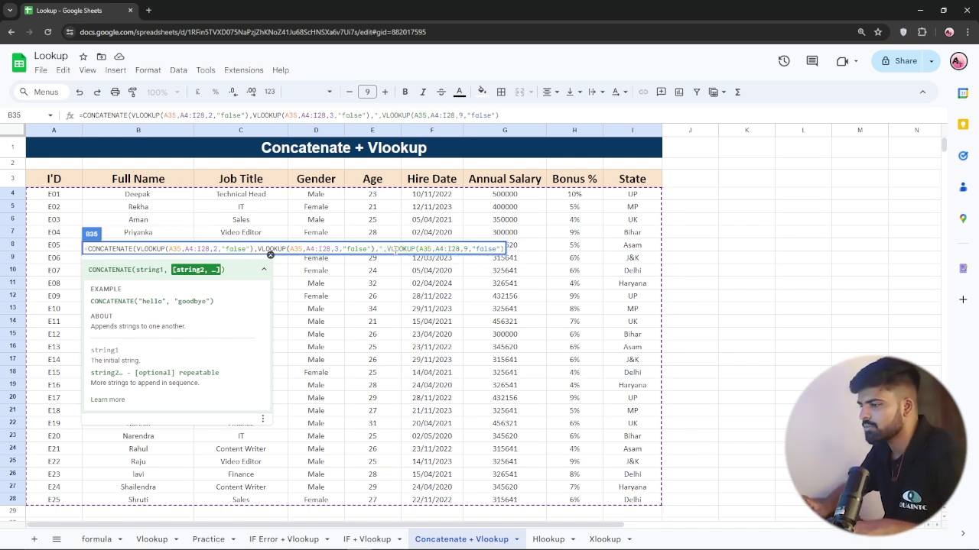
{"action": "type", "text": "\""}
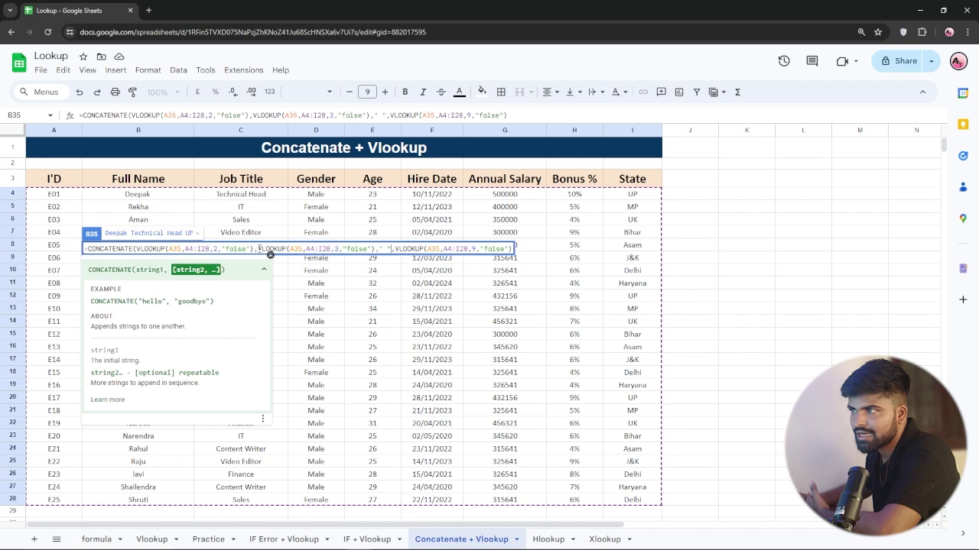
{"action": "left_click", "coordinate": [254, 250]}
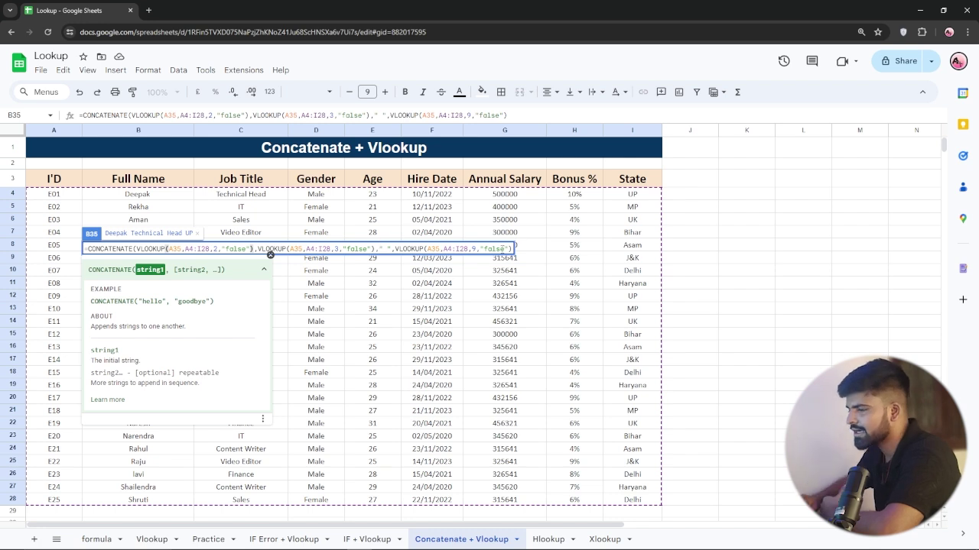
{"action": "key", "text": "Return"}
{"action": "scroll", "coordinate": [502, 255], "scroll_direction": "down", "scroll_amount": 4}
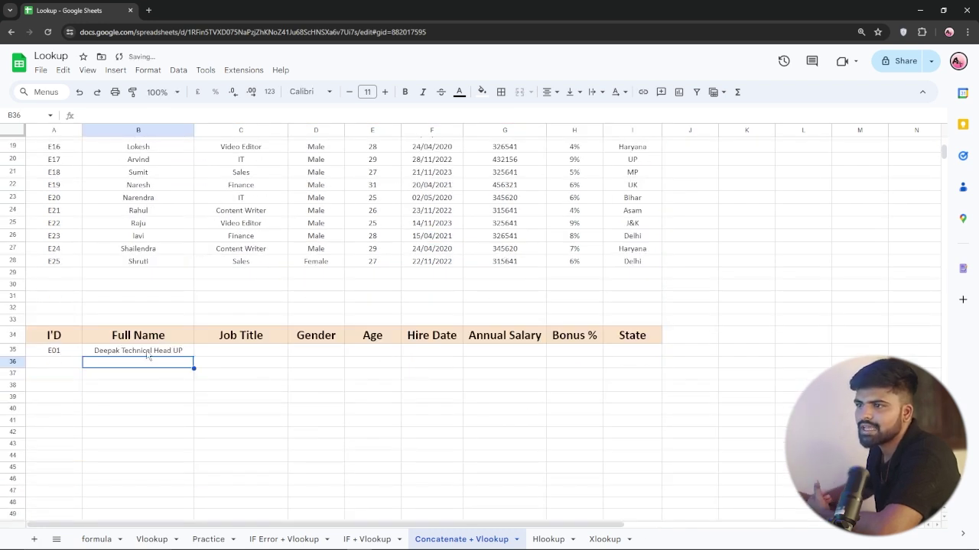
{"action": "left_click", "coordinate": [157, 352]}
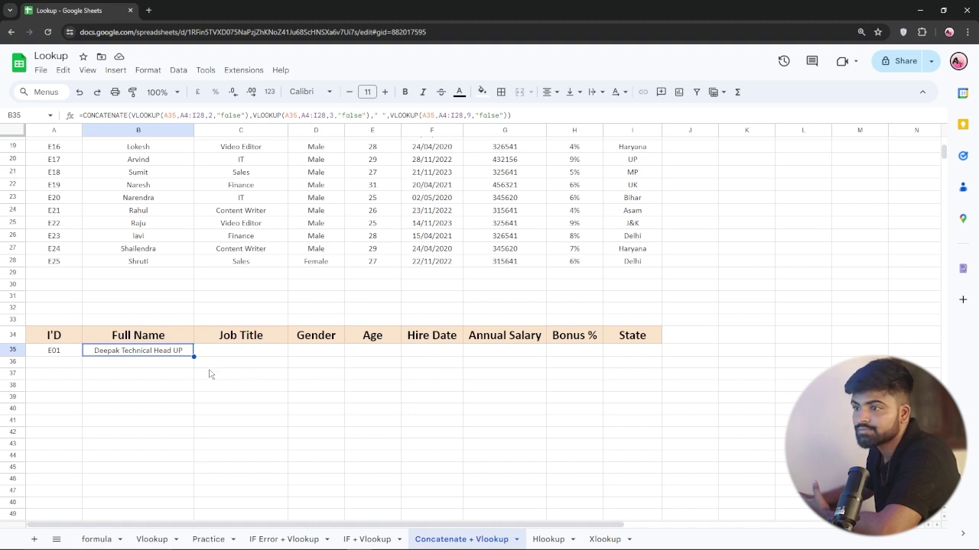
- Change the lookup ID in A35 to E10 and compare the joined result with the employee table
{"action": "left_click", "coordinate": [61, 355]}
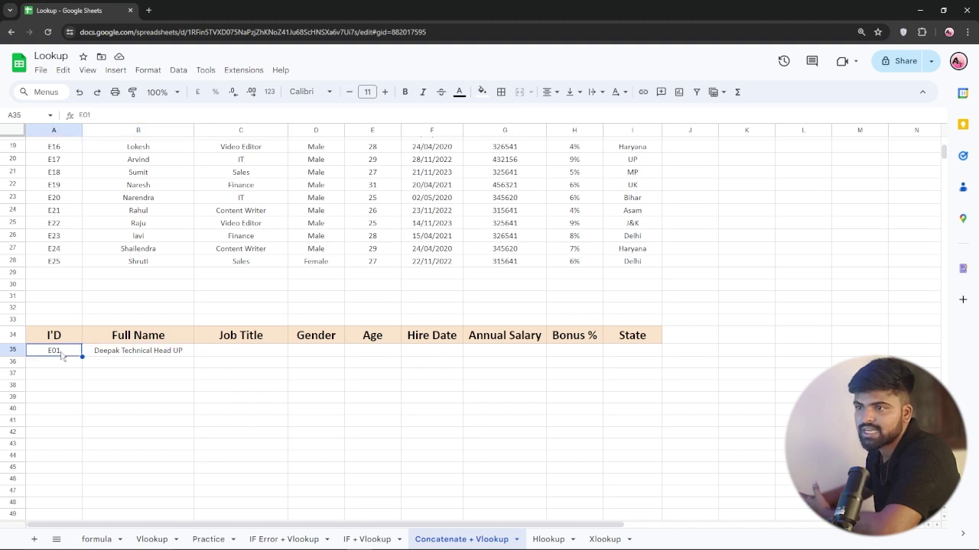
{"action": "type", "text": "E10"}
{"action": "key", "text": "Return"}
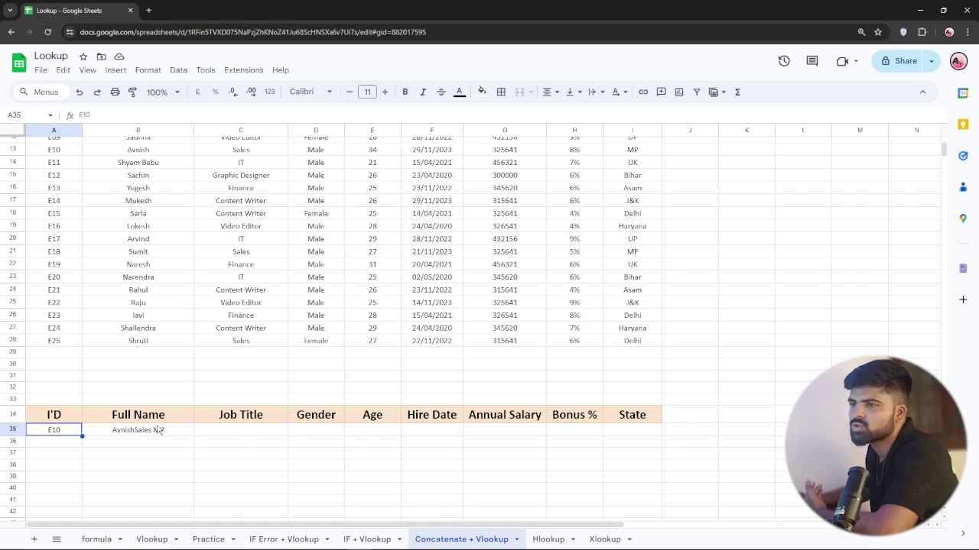
{"action": "scroll", "coordinate": [145, 342], "scroll_direction": "up", "scroll_amount": 4}
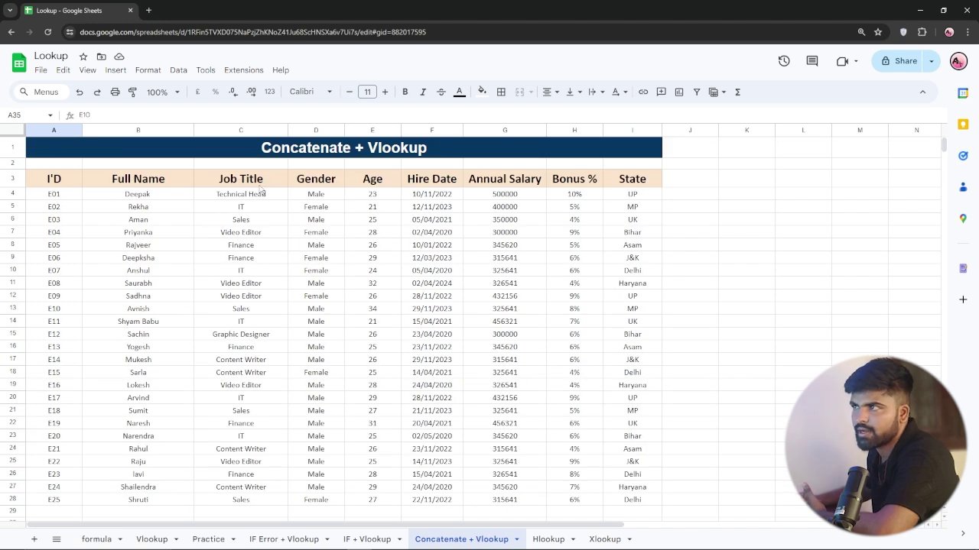
{"action": "scroll", "coordinate": [247, 358], "scroll_direction": "down", "scroll_amount": 4}
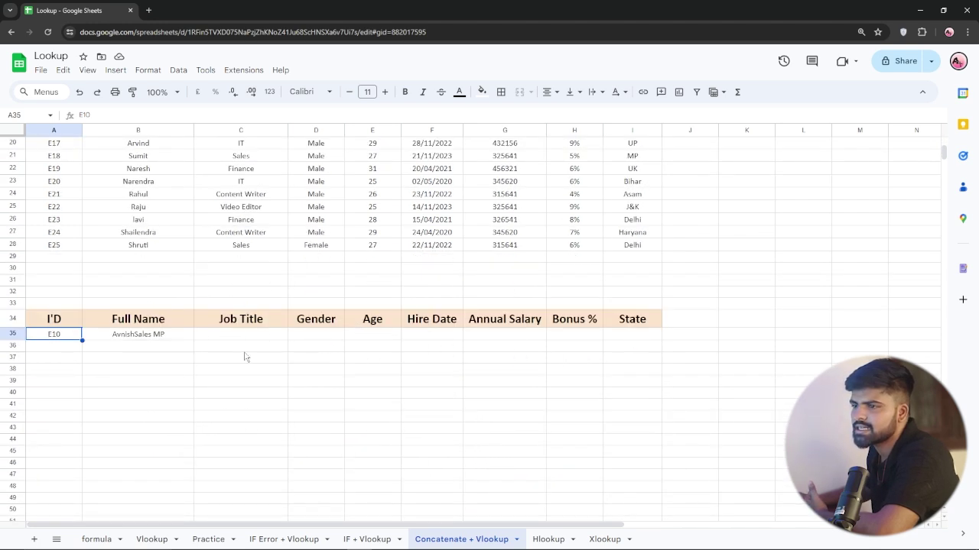
- Insert a " " separator between the Full Name and Job Title lookups in the B35 formula
{"action": "left_click", "coordinate": [144, 337]}
{"action": "double_click", "coordinate": [142, 338]}
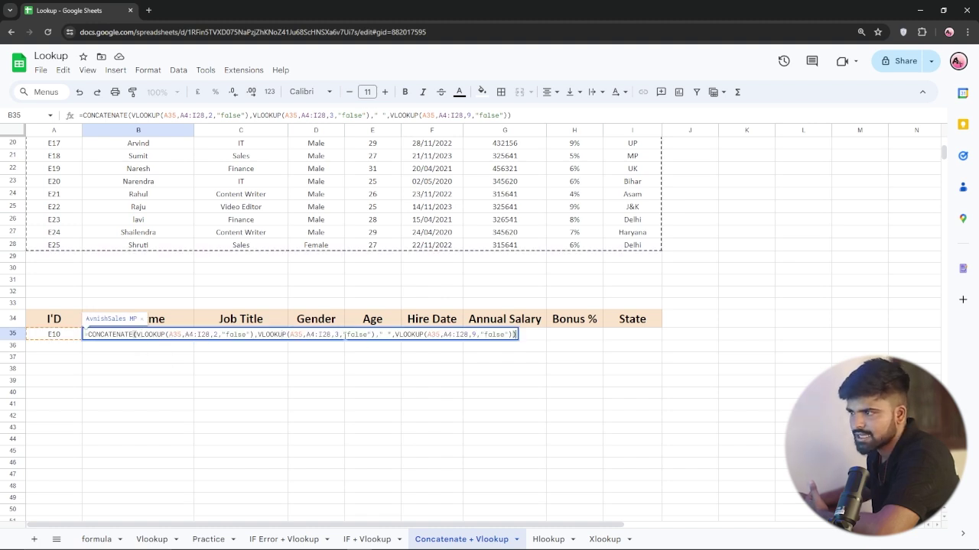
{"action": "left_click", "coordinate": [254, 334]}
{"action": "type", "text": ", \" "}
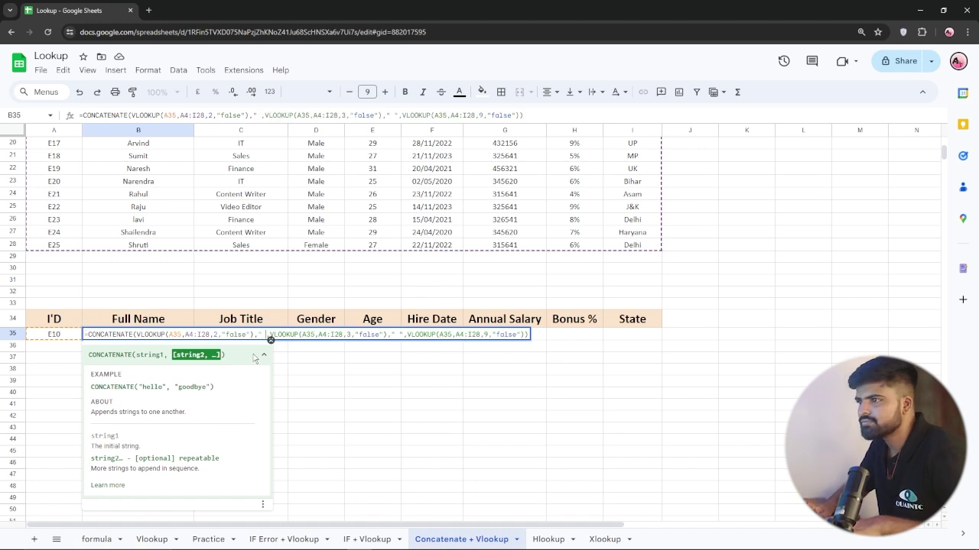
{"action": "type", "text": "\","}
{"action": "key", "text": "Return"}
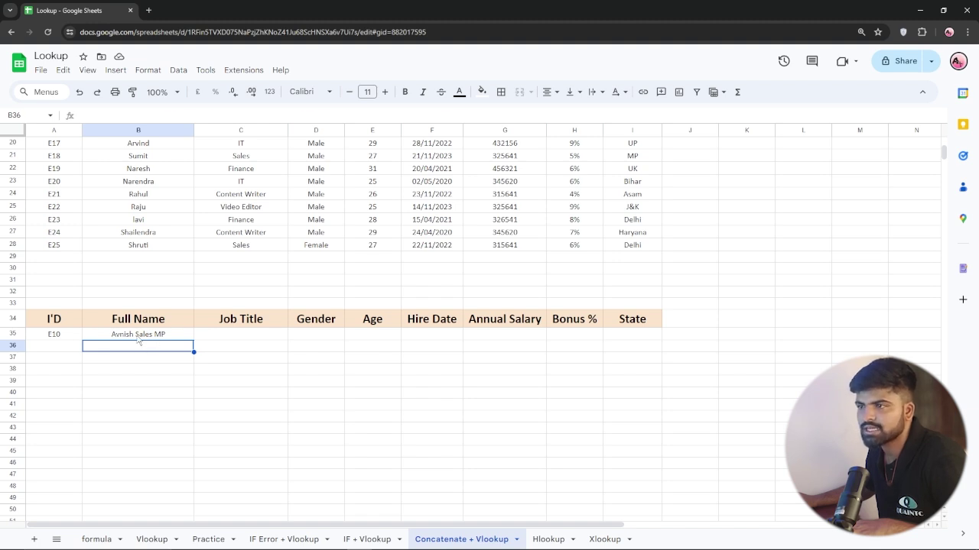
- Replace both space separators in the B35 CONCATENATE formula with "-" and check the joined text
{"action": "double_click", "coordinate": [138, 336]}
{"action": "left_click", "coordinate": [262, 335]}
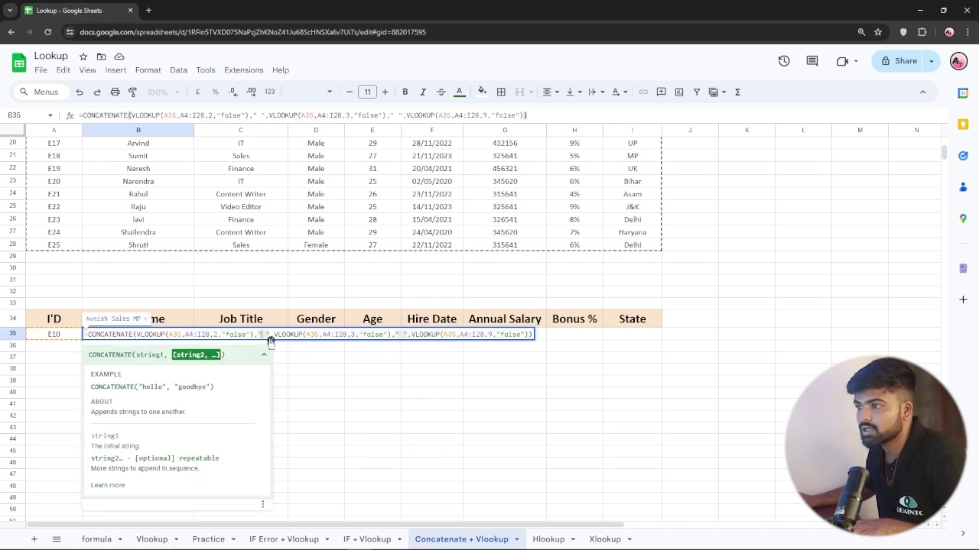
{"action": "key", "text": "BackSpace"}
{"action": "type", "text": "-"}
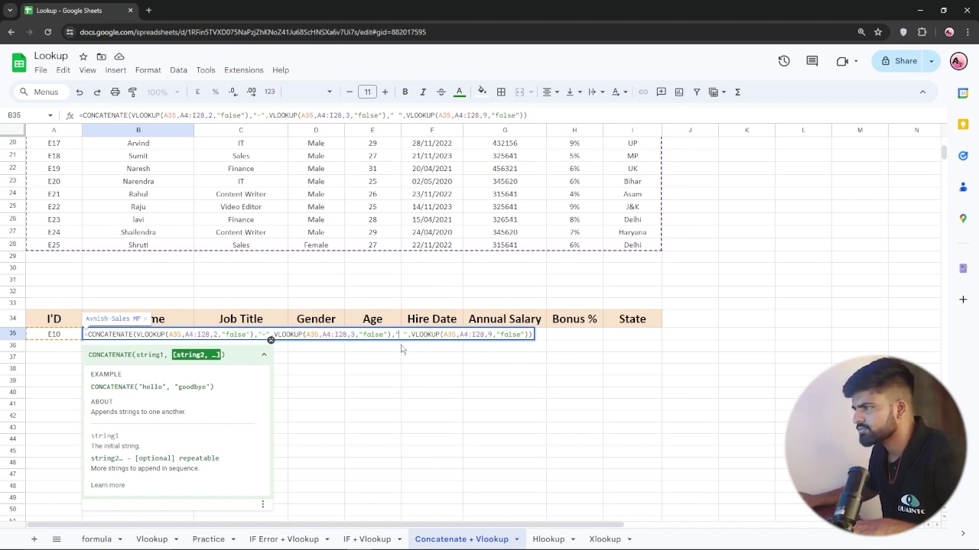
{"action": "key", "text": "Delete"}
{"action": "type", "text": "-"}
{"action": "key", "text": "Return"}
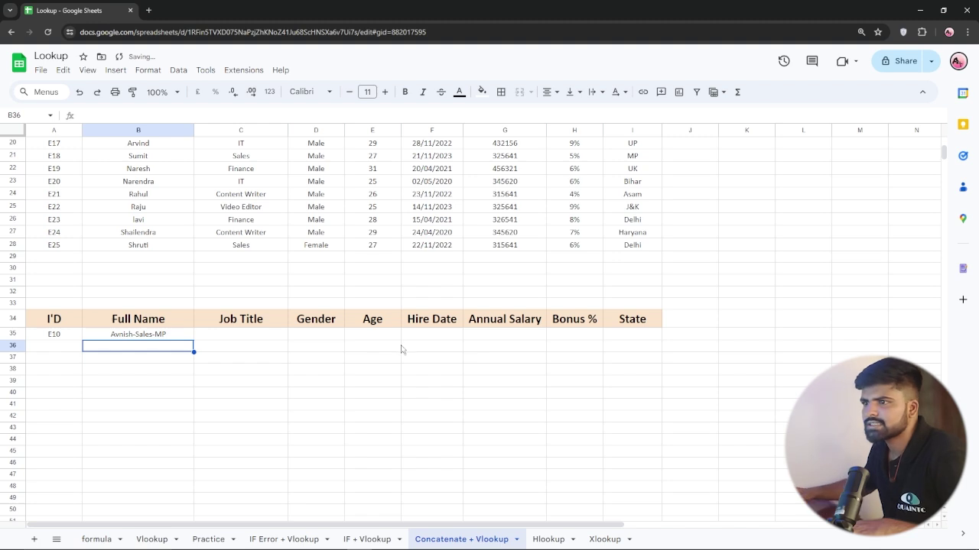
{"action": "left_click", "coordinate": [148, 356]}
{"action": "left_click", "coordinate": [143, 336]}
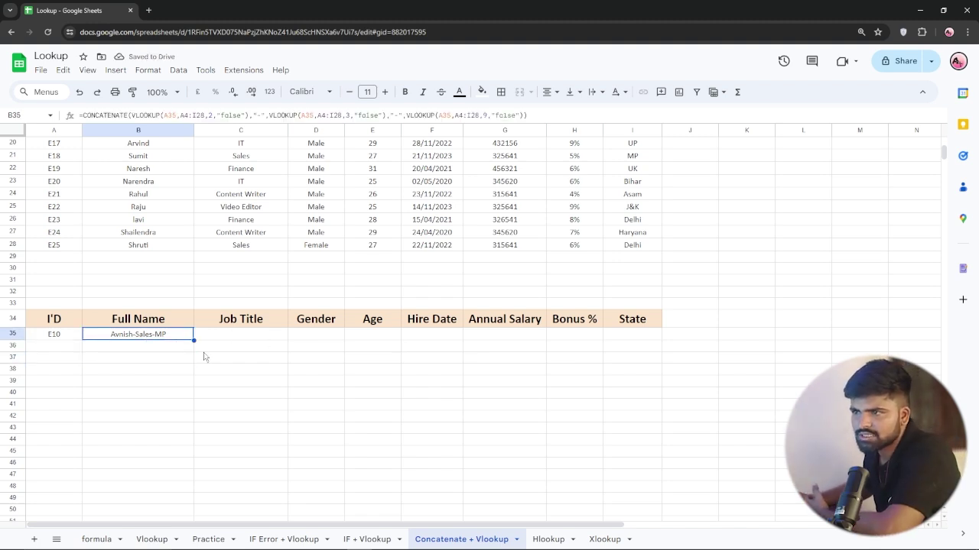
{"action": "key", "text": "Down"}
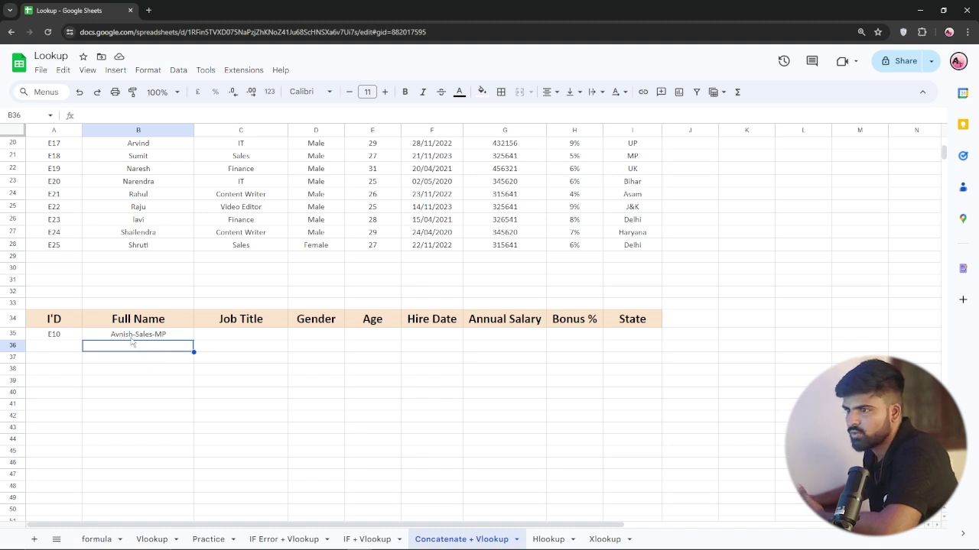
- Open the Hlookup sheet and enter "jan" as the lookup month in C20
{"action": "left_click", "coordinate": [546, 540]}
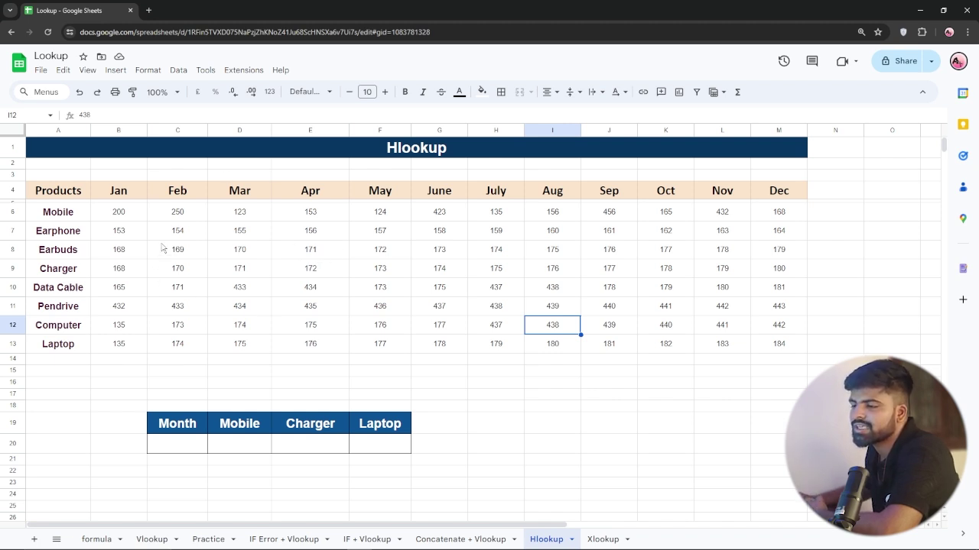
{"action": "left_click", "coordinate": [176, 445]}
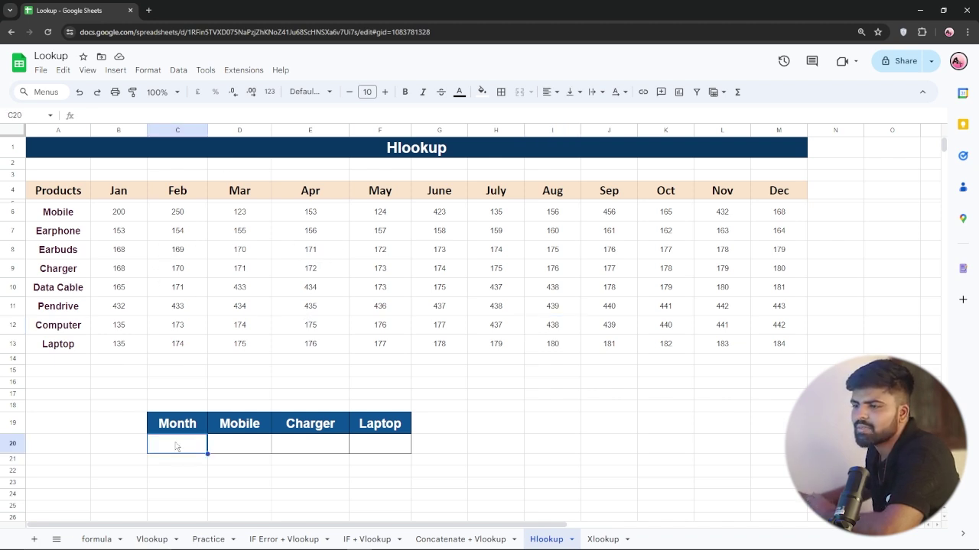
{"action": "type", "text": "jan"}
{"action": "key", "text": "Return"}
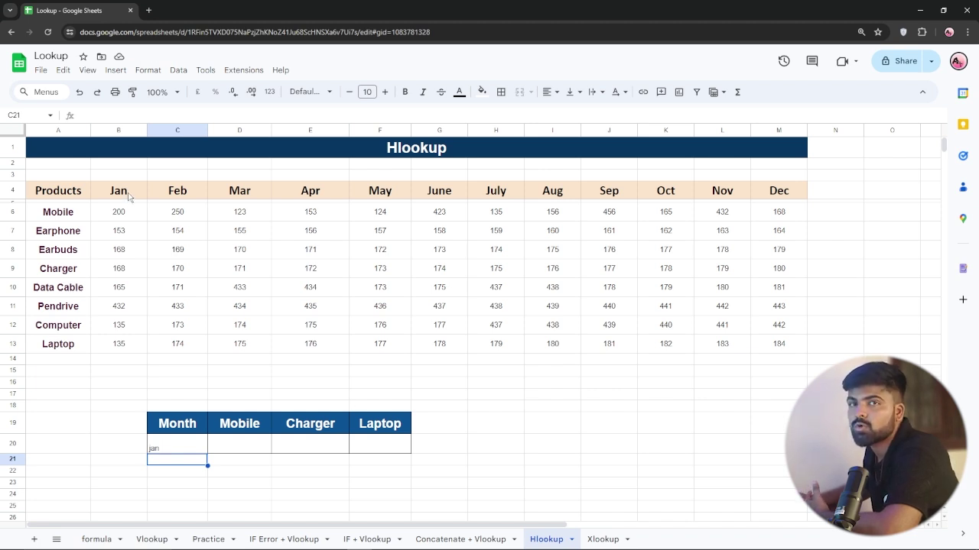
- Try an HLOOKUP formula in D20 with search key C20, range B6:M13, index 1 and "false", and clear the cell
{"action": "left_click", "coordinate": [240, 448]}
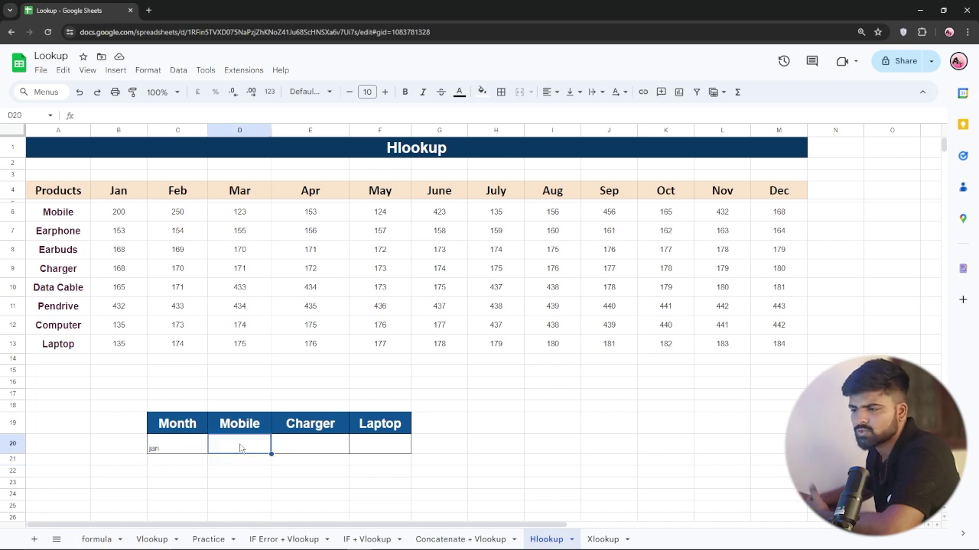
{"action": "type", "text": "="}
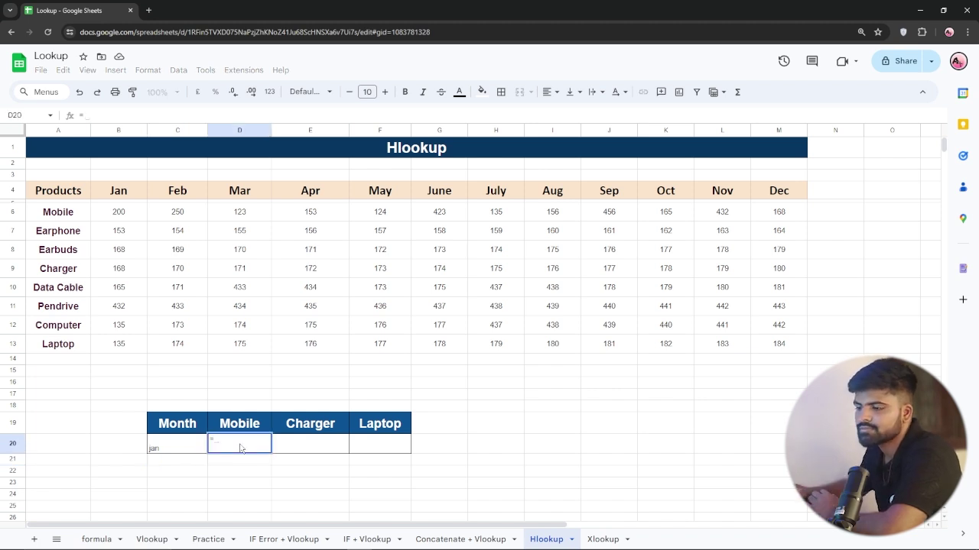
{"action": "type", "text": "hl"}
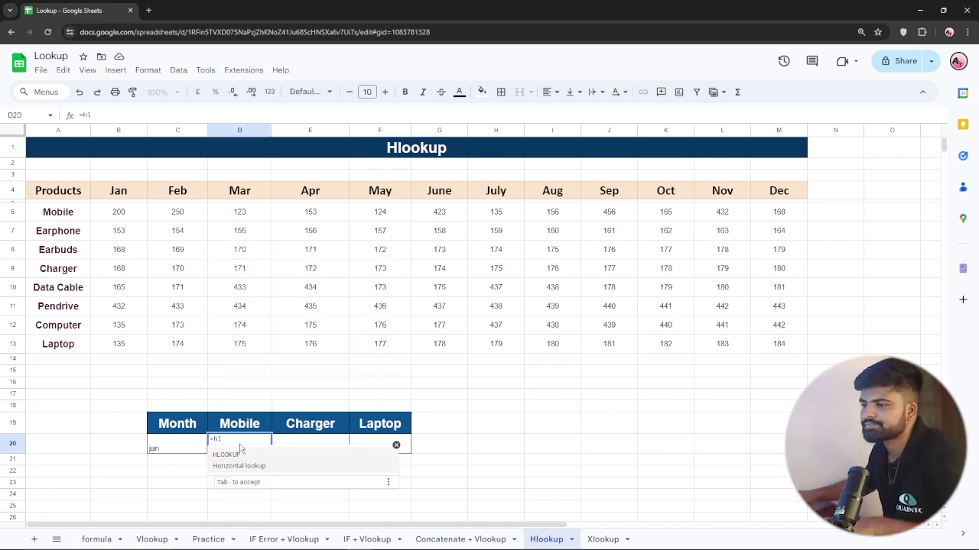
{"action": "left_click", "coordinate": [239, 462]}
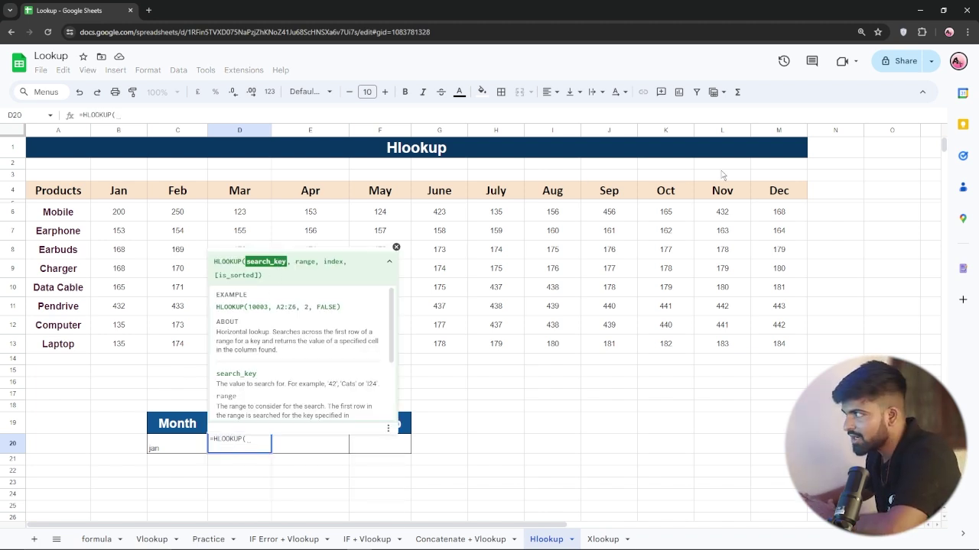
{"action": "left_click", "coordinate": [159, 450]}
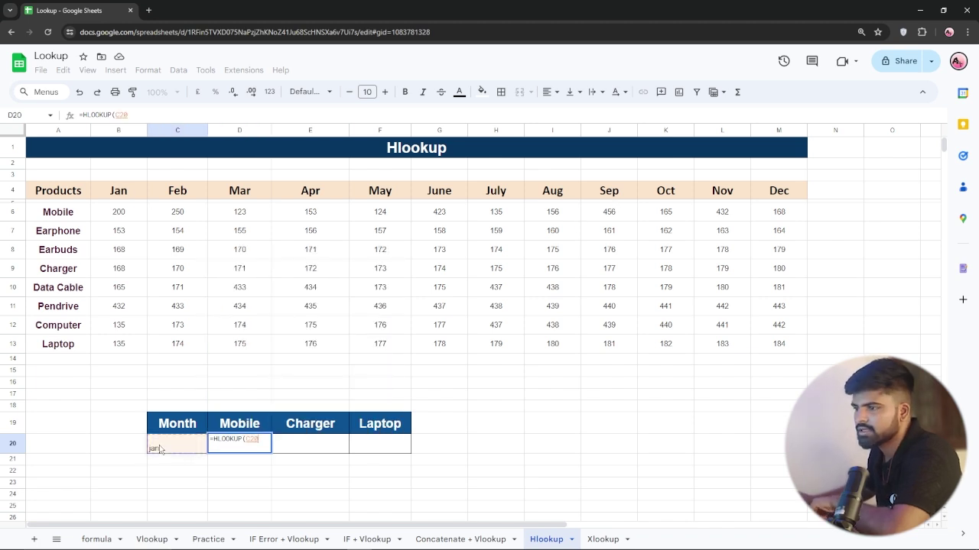
{"action": "type", "text": ","}
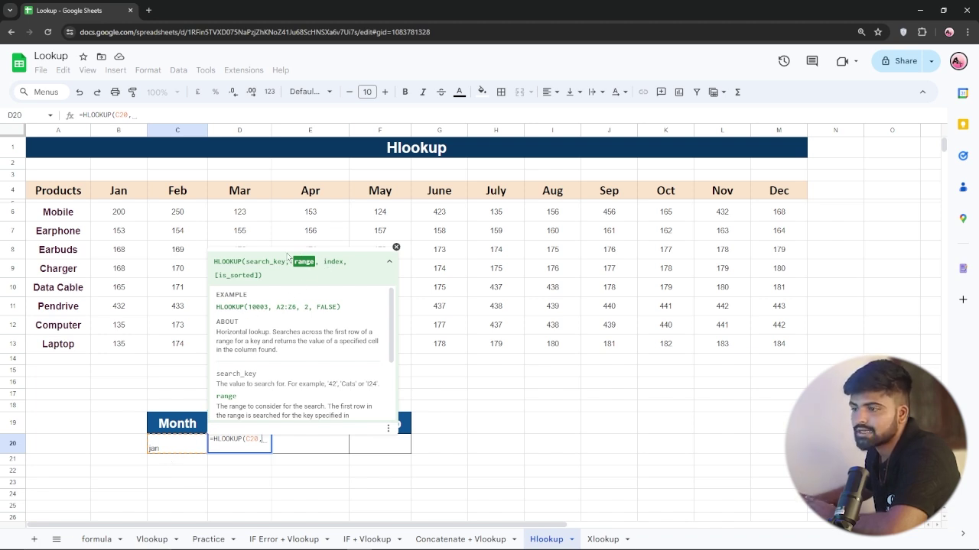
{"action": "left_click_drag", "start_coordinate": [111, 216], "coordinate": [780, 344]}
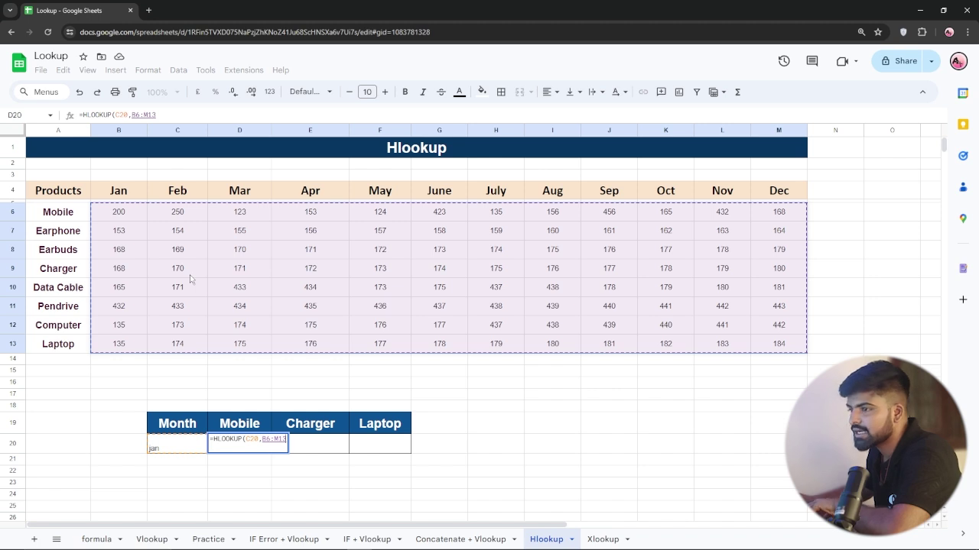
{"action": "type", "text": ","}
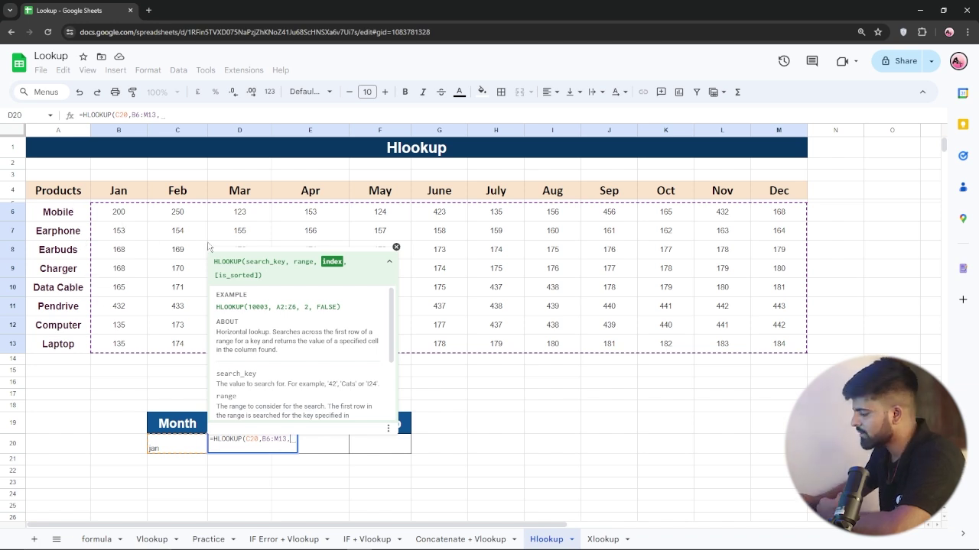
{"action": "type", "text": "1"}
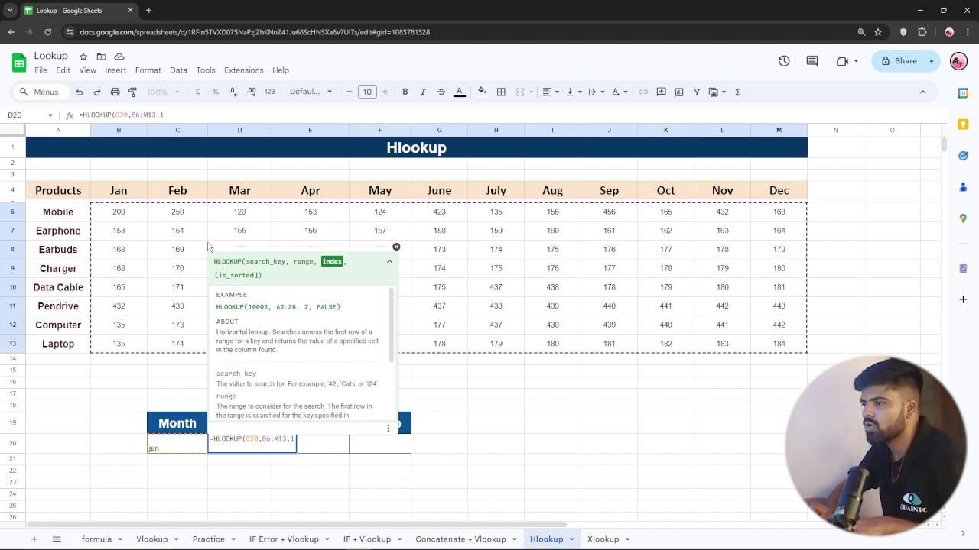
{"action": "type", "text": ","}
{"action": "type", "text": "\"folse"}
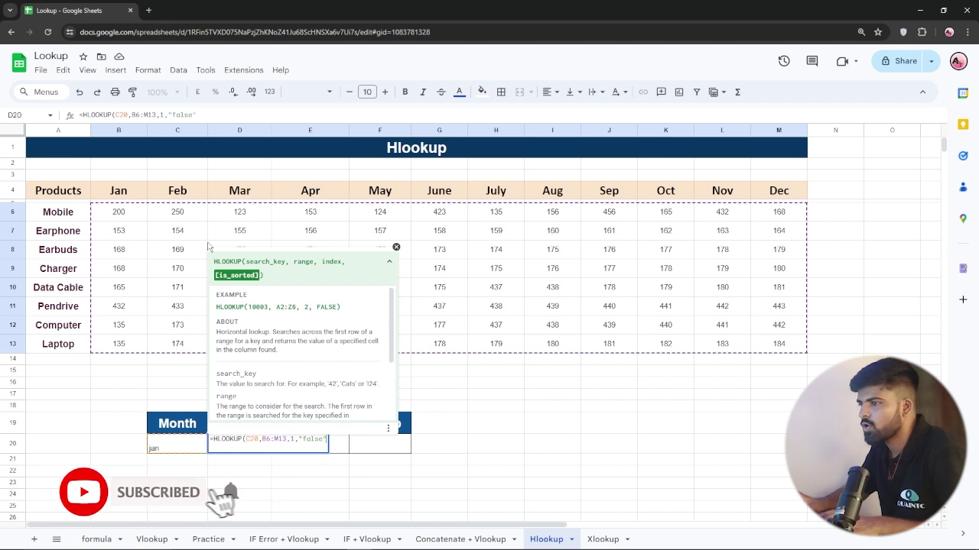
{"action": "key", "text": "Return"}
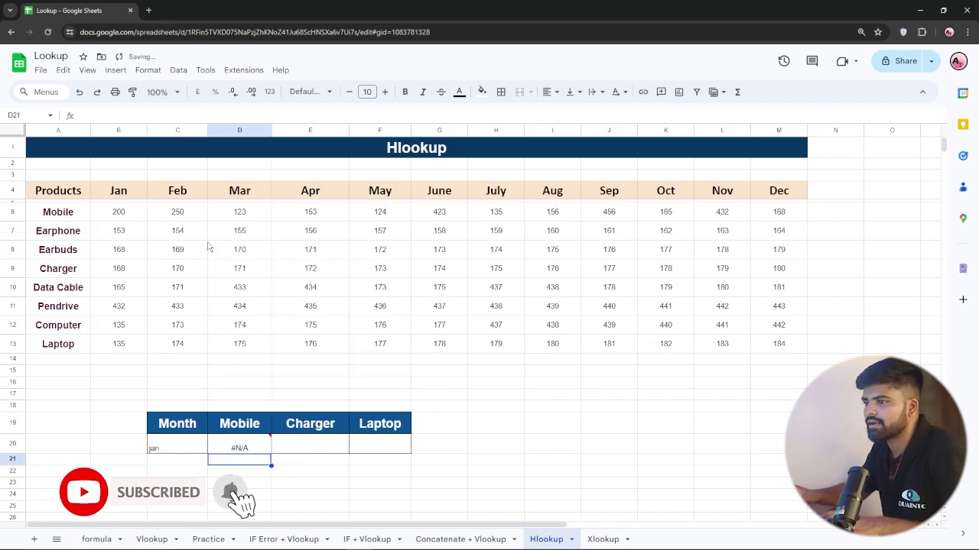
{"action": "left_click", "coordinate": [231, 449]}
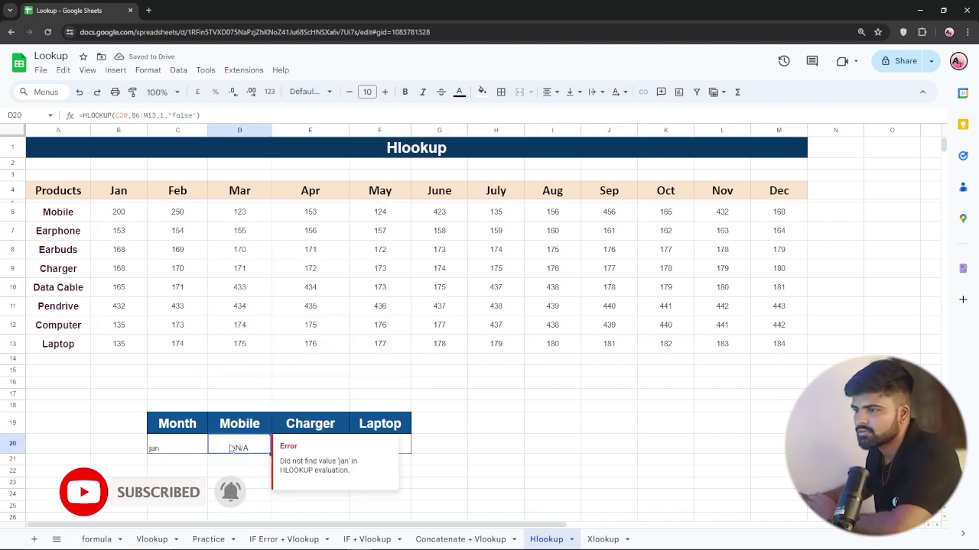
{"action": "key", "text": "Delete"}
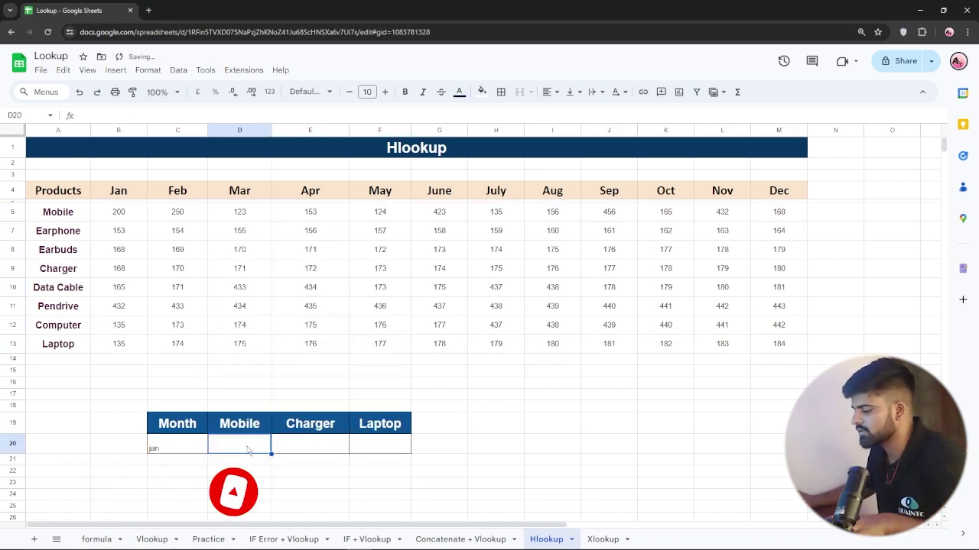
- Start an HLOOKUP formula in D20 for Mobile with C20 as search key and the whole table A4:M13 as range
{"action": "type", "text": "="}
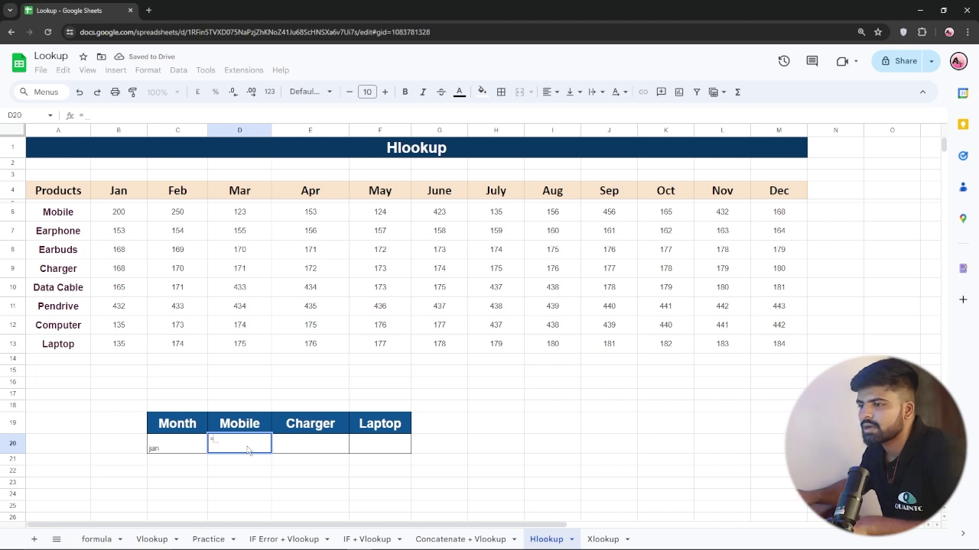
{"action": "type", "text": "hl"}
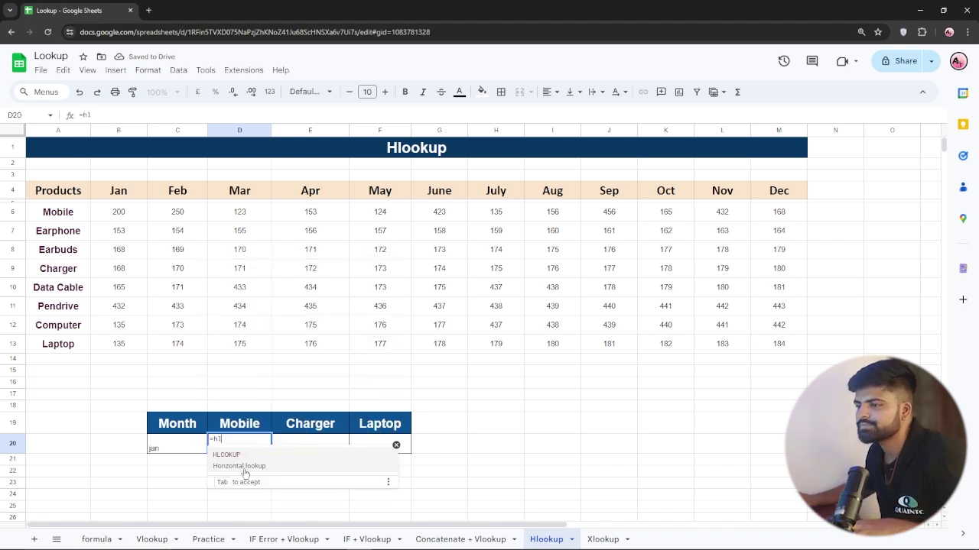
{"action": "key", "text": "Tab"}
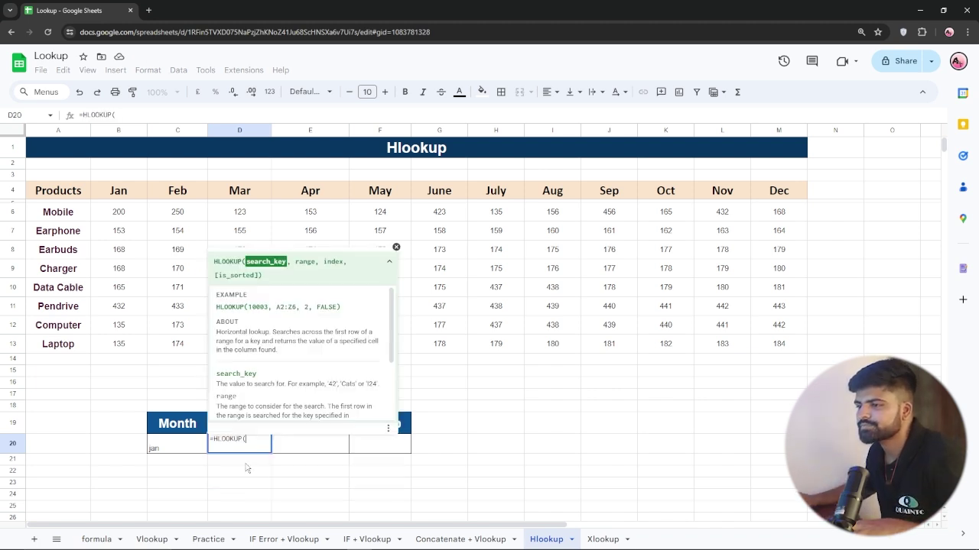
{"action": "left_click", "coordinate": [168, 450]}
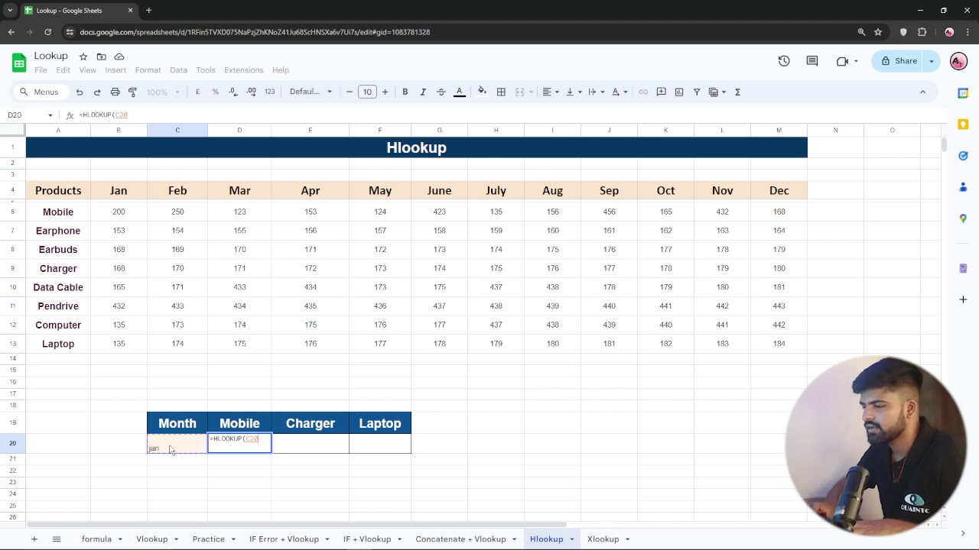
{"action": "type", "text": ","}
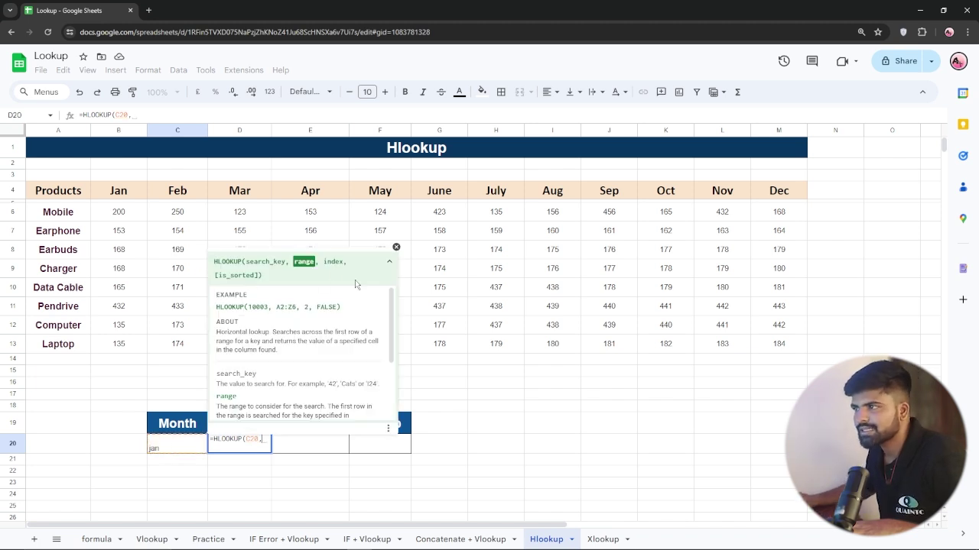
{"action": "left_click_drag", "start_coordinate": [58, 197], "coordinate": [785, 353]}
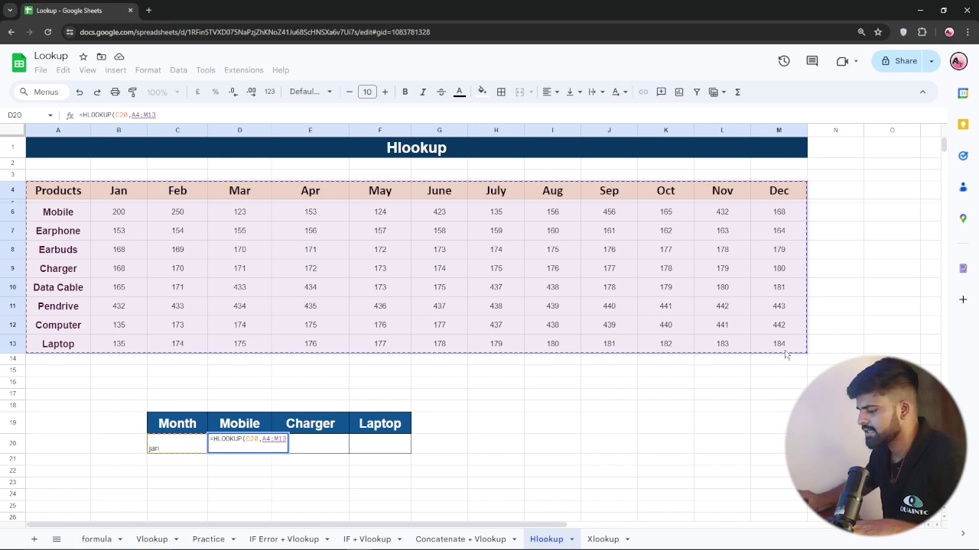
{"action": "type", "text": ","}
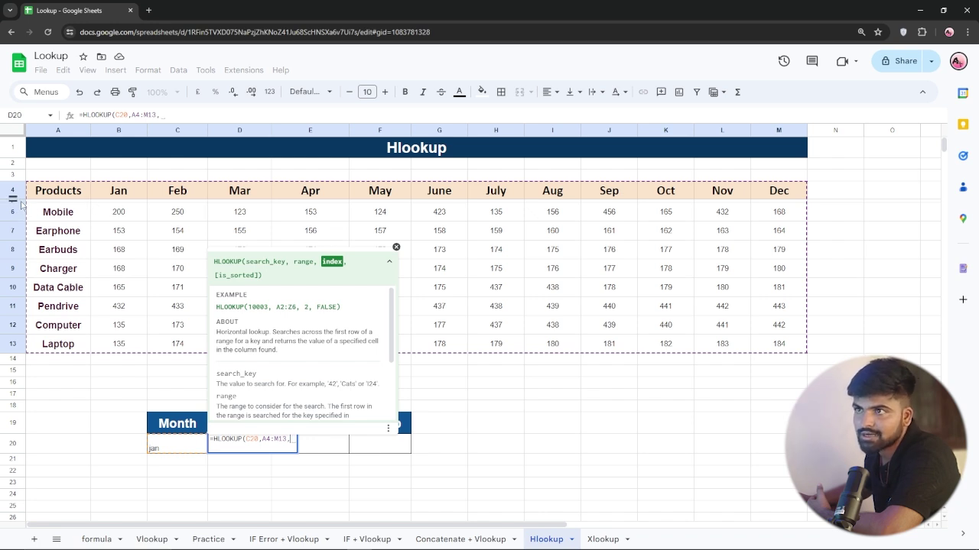
- Make rows 4 and 5 taller, and complete the D20 HLOOKUP formula with index 3 and "false"
{"action": "left_click_drag", "start_coordinate": [12, 200], "coordinate": [12, 207]}
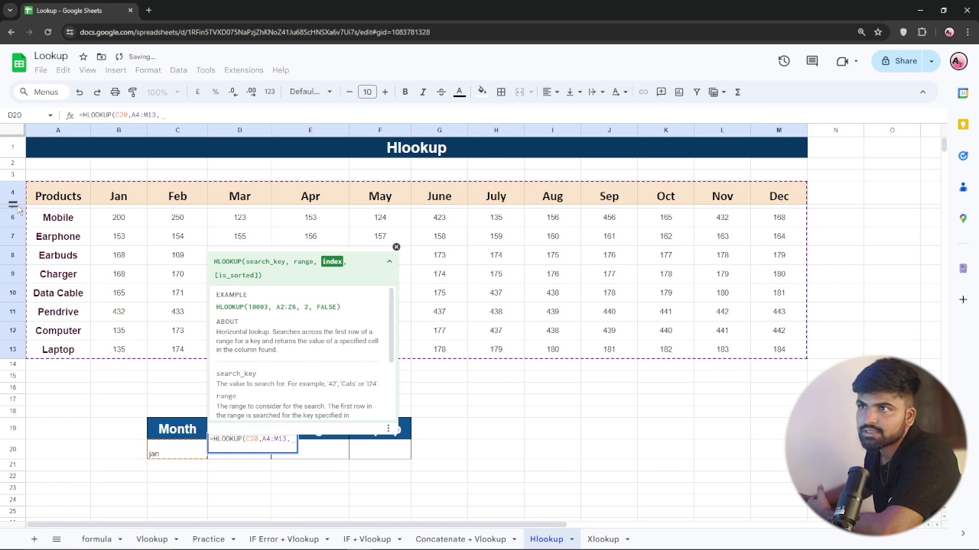
{"action": "left_click_drag", "start_coordinate": [12, 205], "coordinate": [12, 216]}
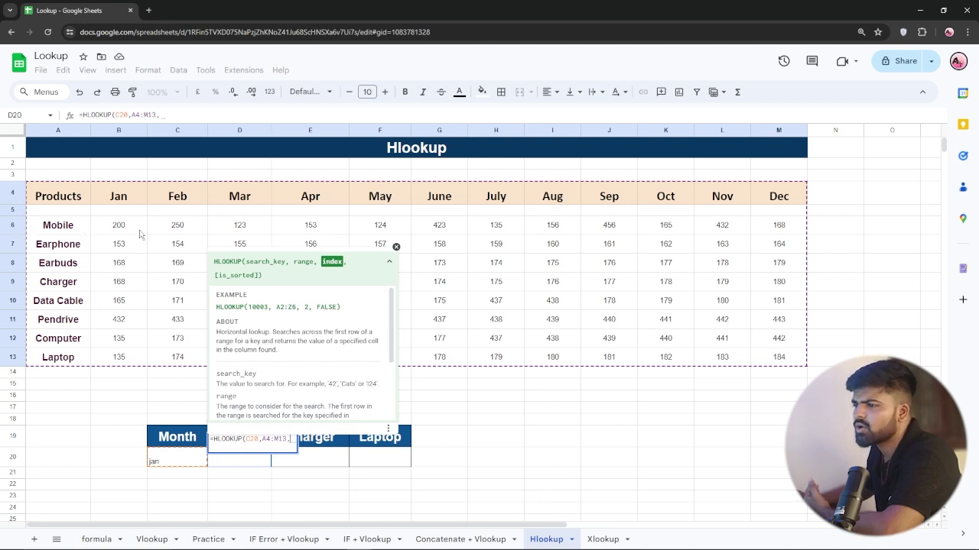
{"action": "type", "text": "3"}
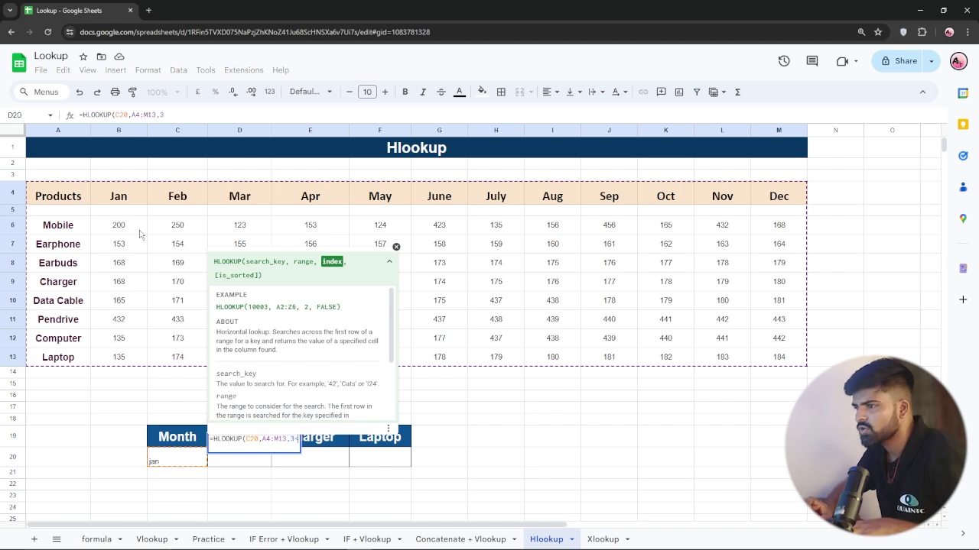
{"action": "type", "text": ","}
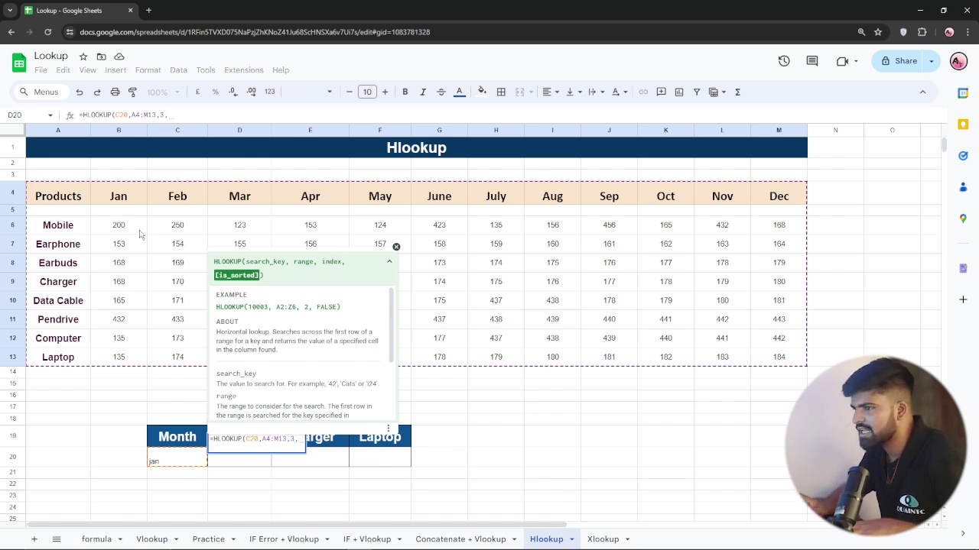
{"action": "type", "text": "\"false"}
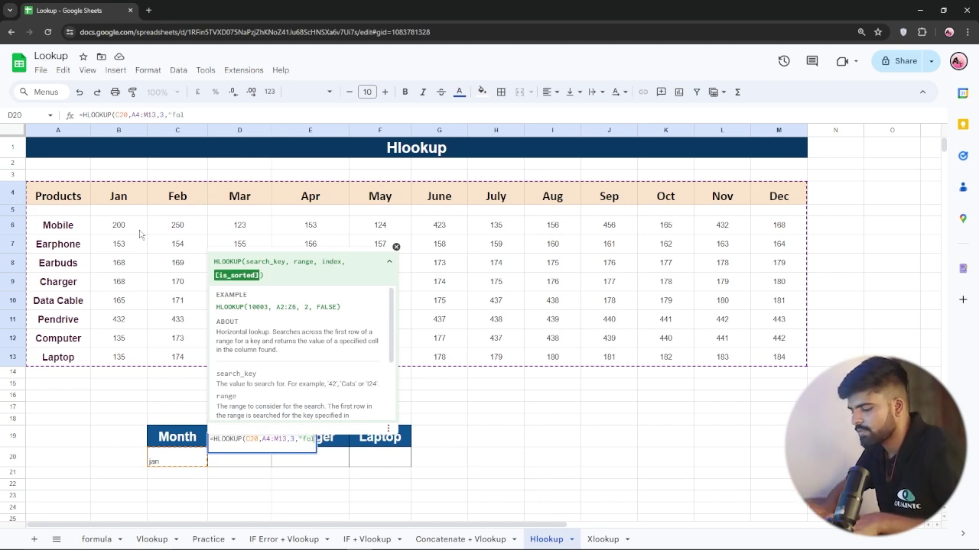
{"action": "key", "text": "Return"}
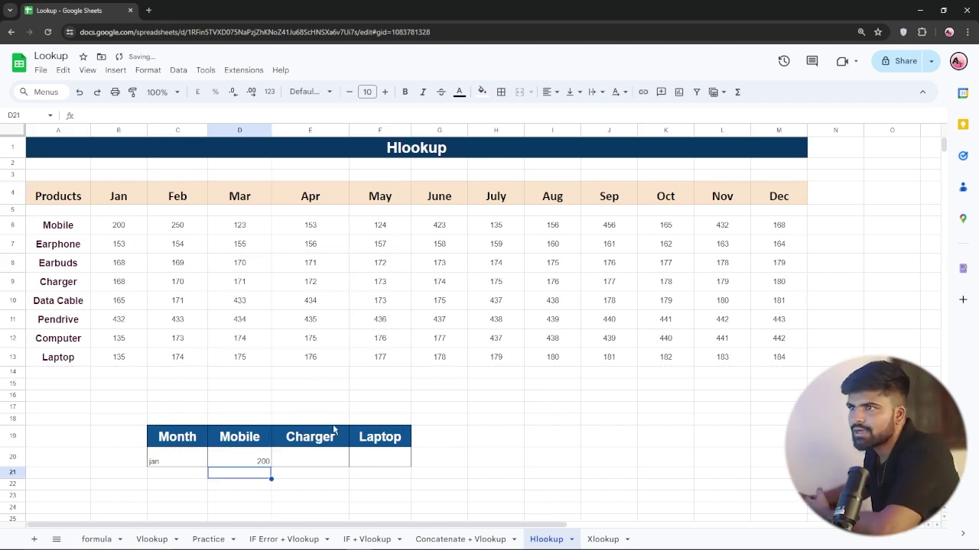
{"action": "key", "text": "Up"}
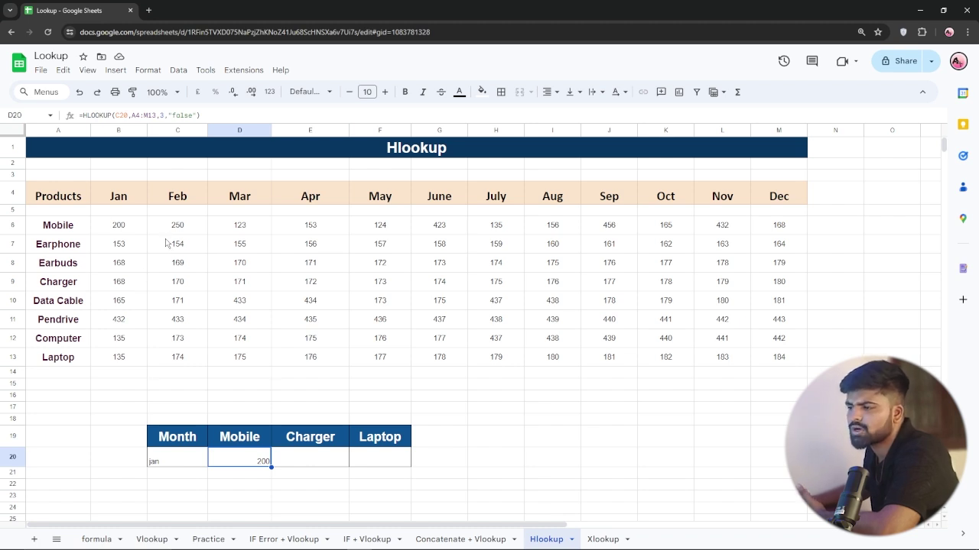
- Start an HLOOKUP formula in E20 for Charger with C20 as search key and A4:M13 as range
{"action": "left_click", "coordinate": [306, 459]}
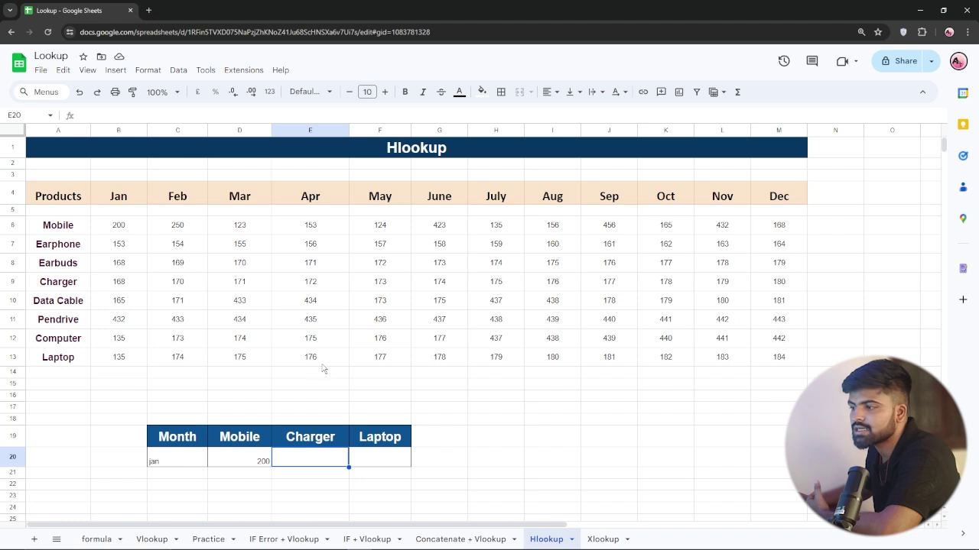
{"action": "type", "text": "=hl"}
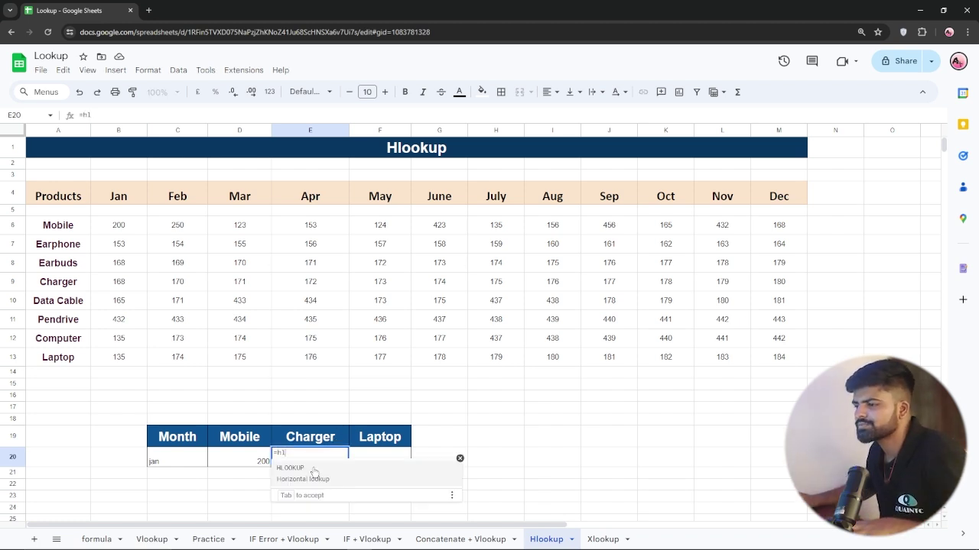
{"action": "left_click", "coordinate": [313, 472]}
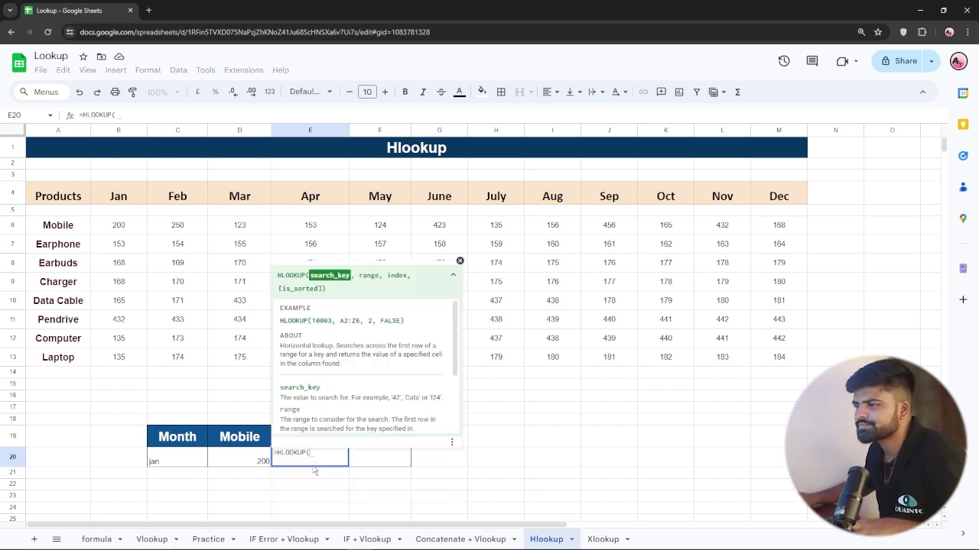
{"action": "left_click", "coordinate": [163, 462]}
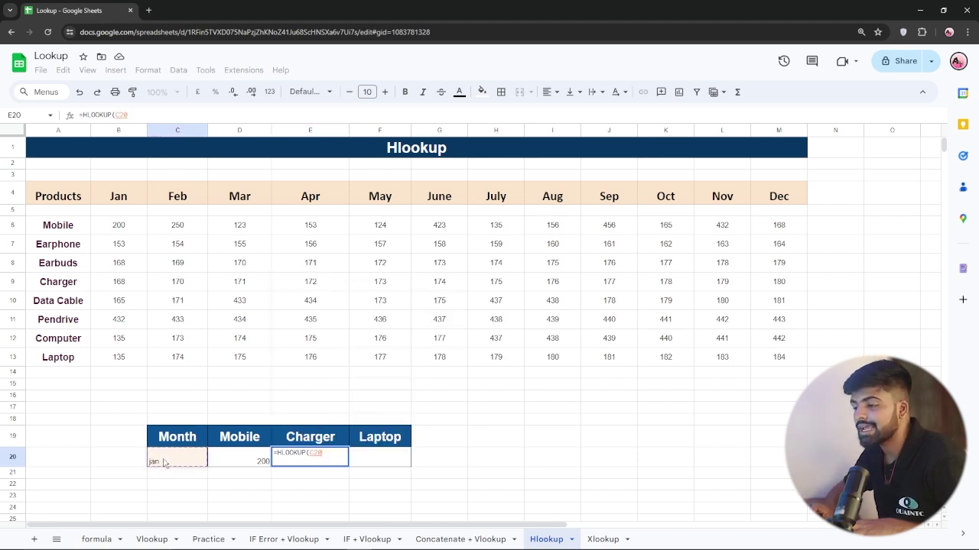
{"action": "type", "text": ","}
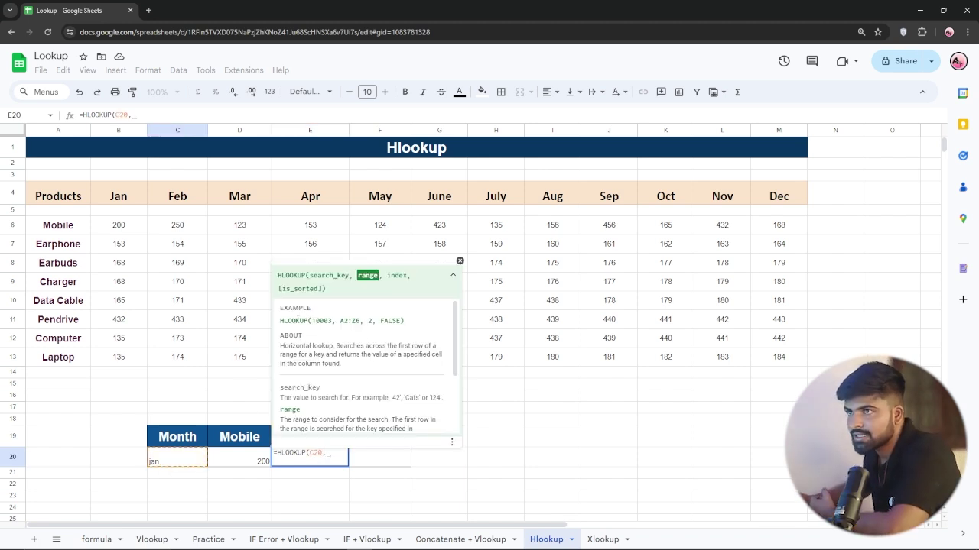
{"action": "left_click_drag", "start_coordinate": [52, 194], "coordinate": [757, 361]}
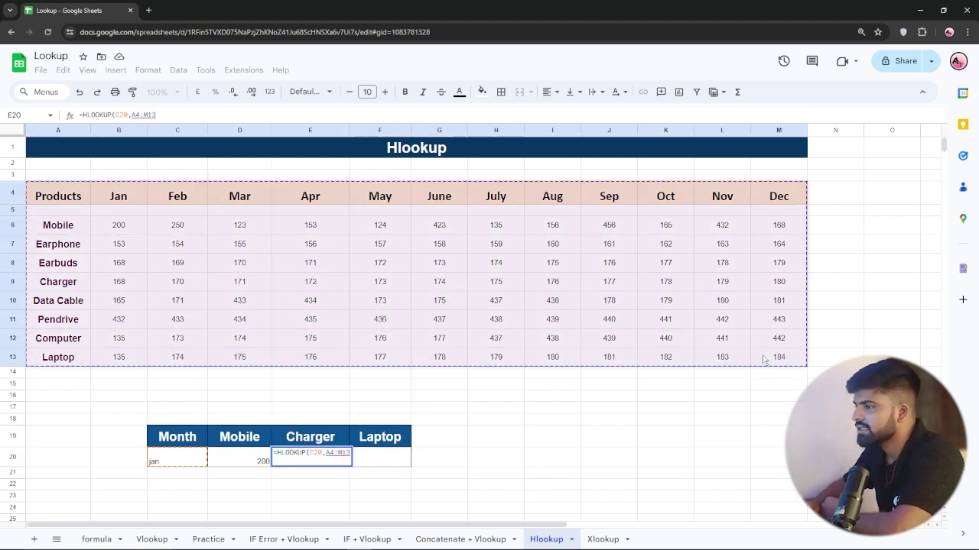
{"action": "type", "text": ","}
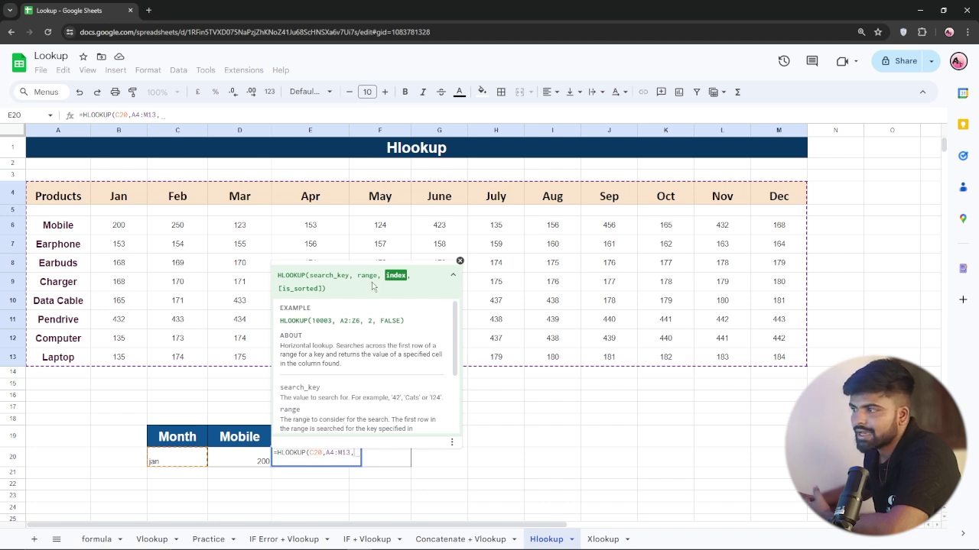
- Complete the E20 HLOOKUP formula with index 6 and "false"
{"action": "left_click", "coordinate": [460, 260]}
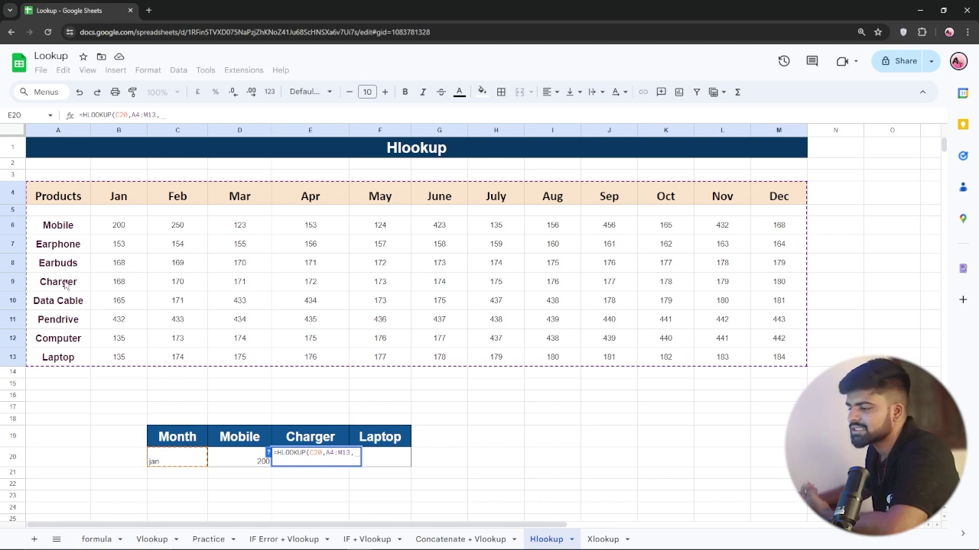
{"action": "type", "text": "6"}
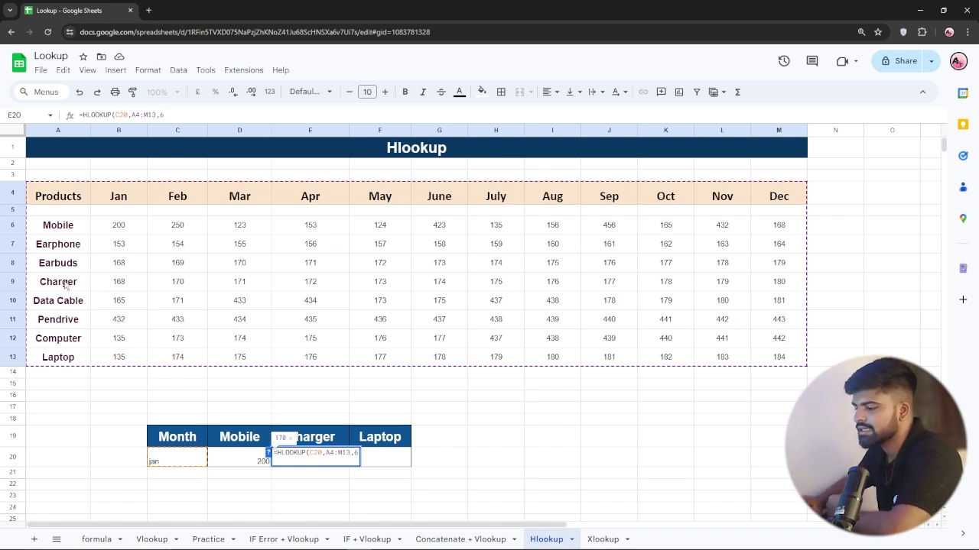
{"action": "type", "text": ",\"f"}
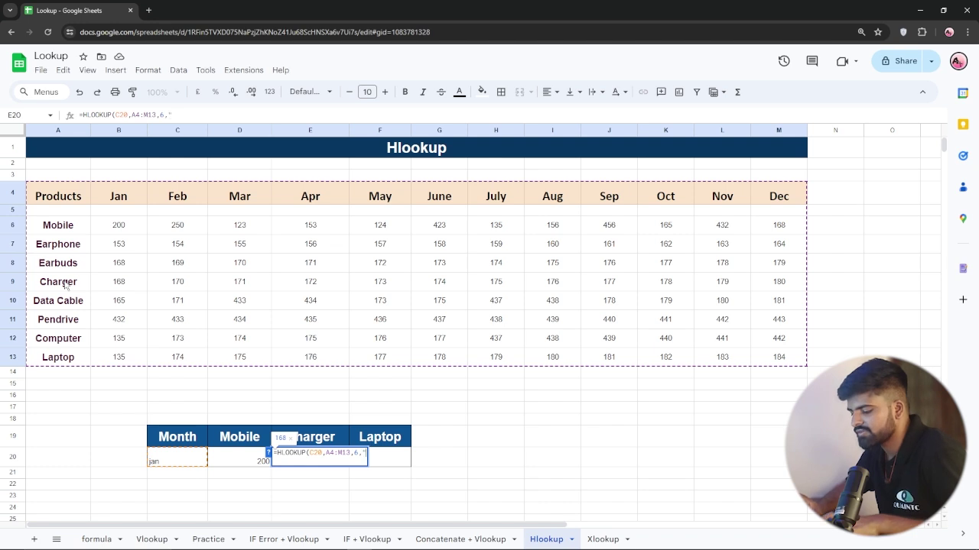
{"action": "type", "text": "alse\""}
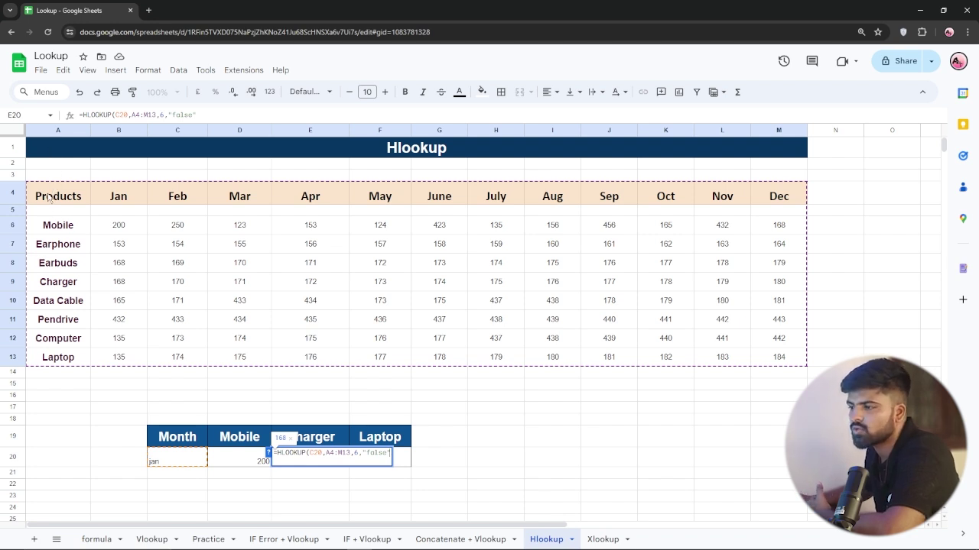
{"action": "key", "text": "Return"}
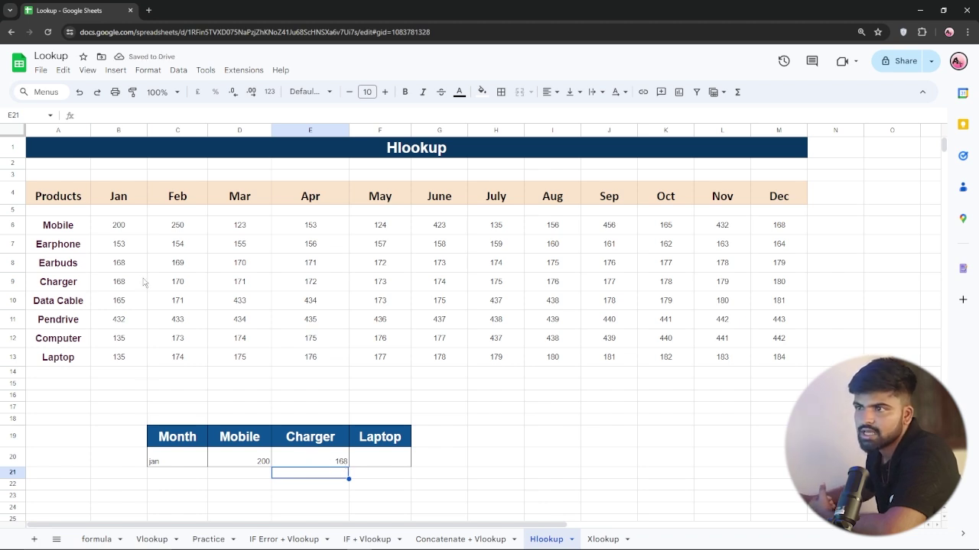
- Change the lookup month in C20 to "feb" to test the Mobile and Charger formulas
{"action": "left_click", "coordinate": [178, 464]}
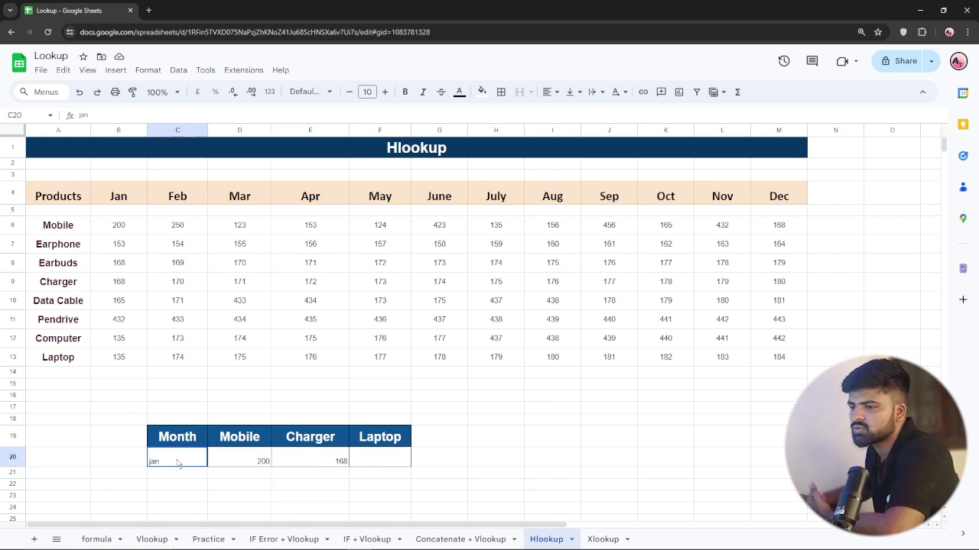
{"action": "type", "text": "ja"}
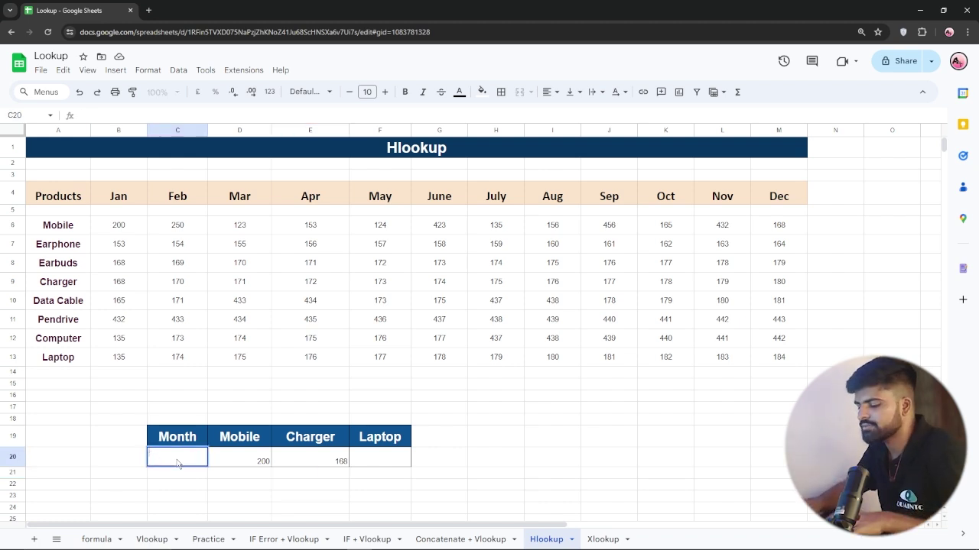
{"action": "type", "text": "feb"}
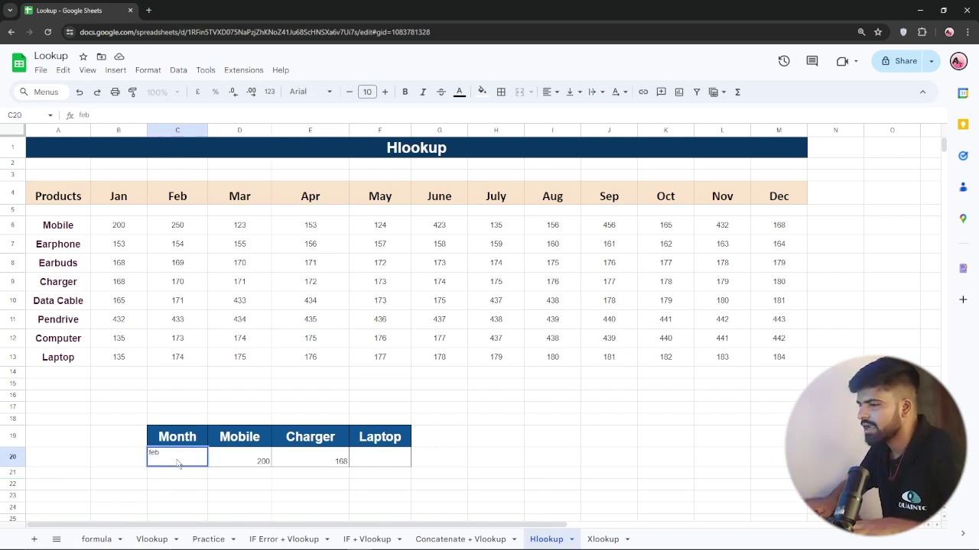
{"action": "key", "text": "Return"}
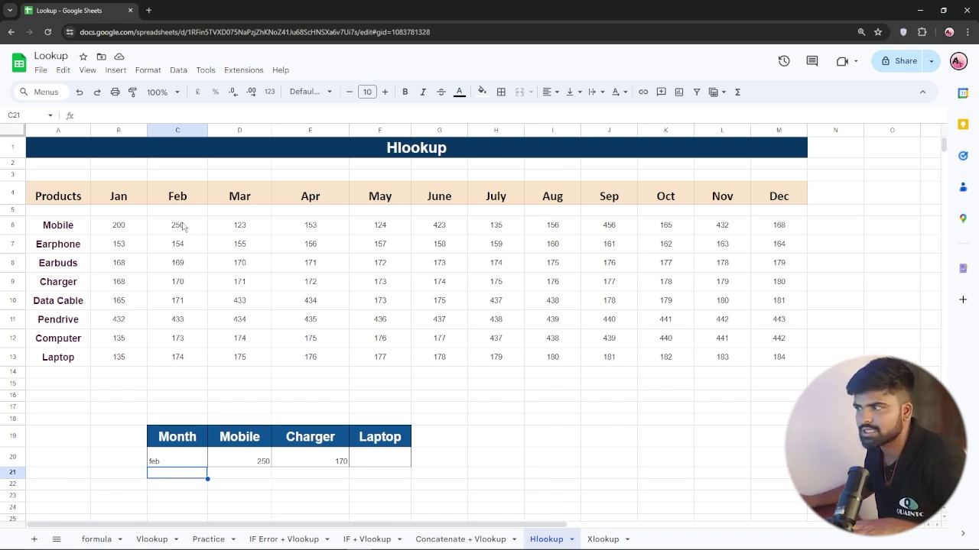
- Set the lookup month in C20 to "dec"
{"action": "double_click", "coordinate": [176, 461]}
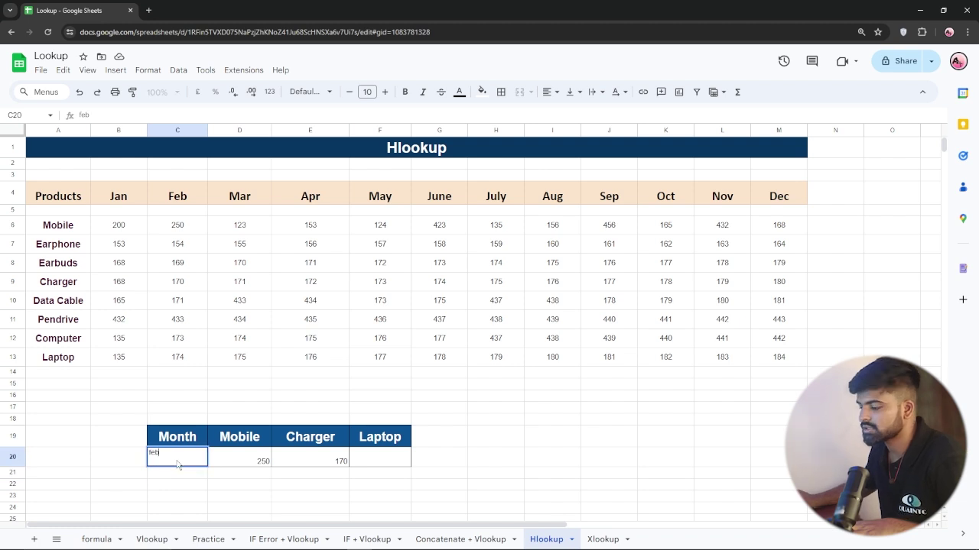
{"action": "type", "text": "dec"}
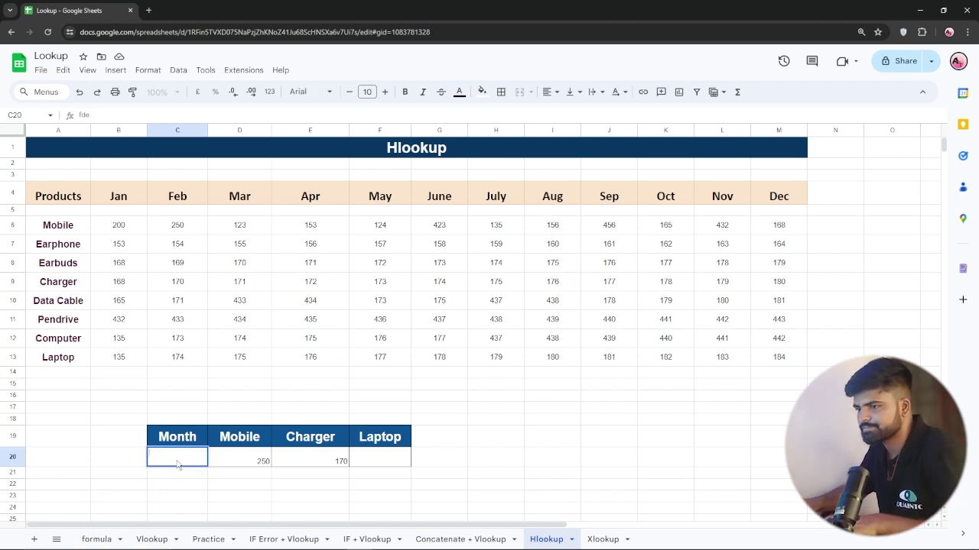
{"action": "type", "text": "ec"}
{"action": "key", "text": "Return"}
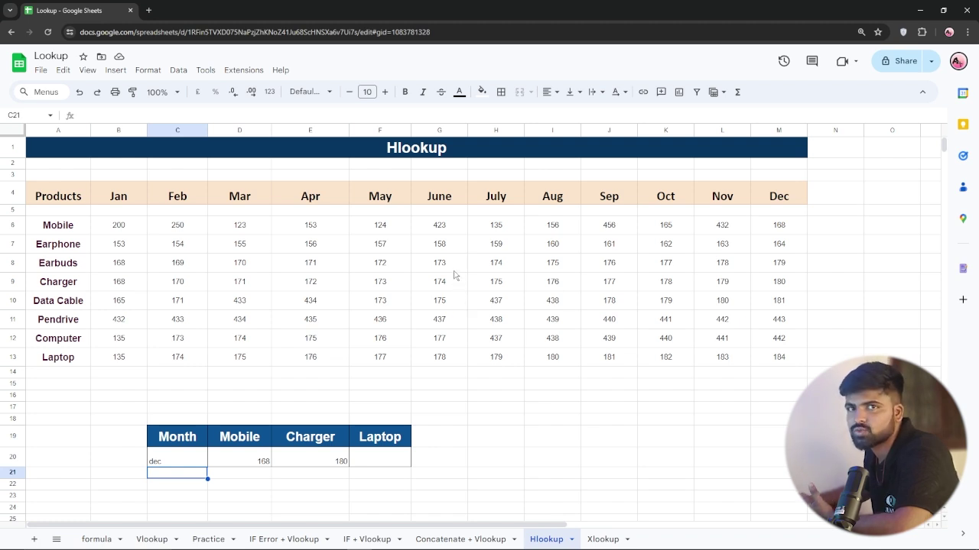
- Open the Xlookup sheet and copy the ID E03 from the employee table into A37 below the empty header row
{"action": "left_click", "coordinate": [600, 540]}
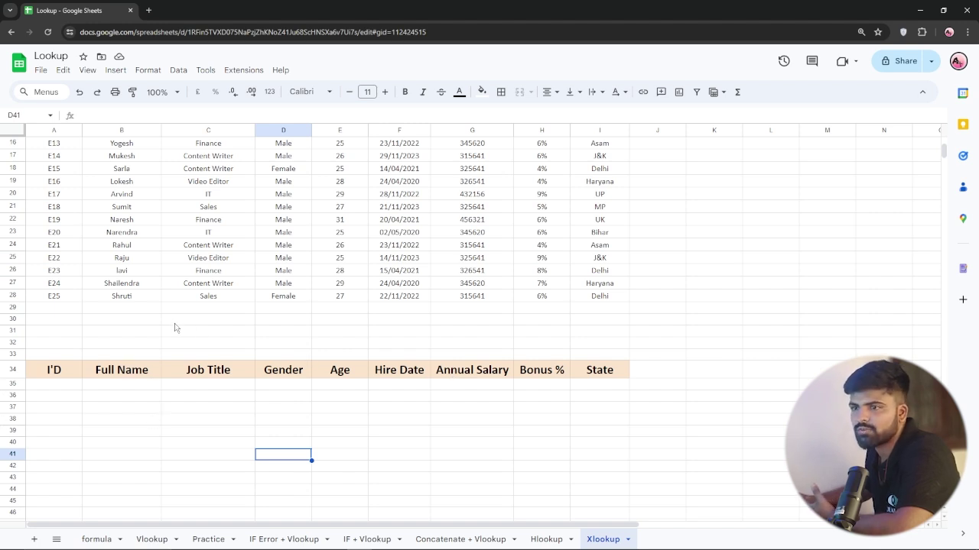
{"action": "scroll", "coordinate": [175, 328], "scroll_direction": "up", "scroll_amount": 5}
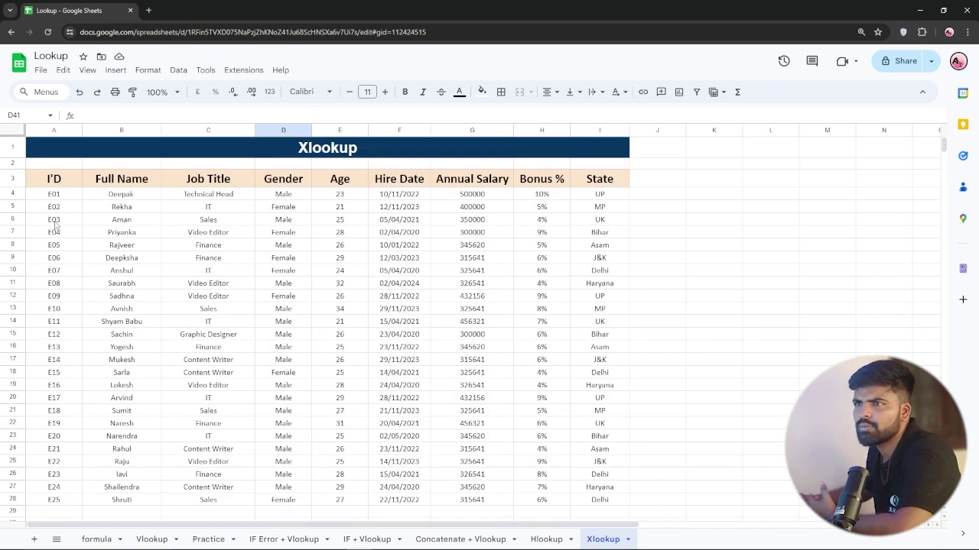
{"action": "left_click", "coordinate": [54, 223]}
{"action": "scroll", "coordinate": [37, 318], "scroll_direction": "down", "scroll_amount": 5}
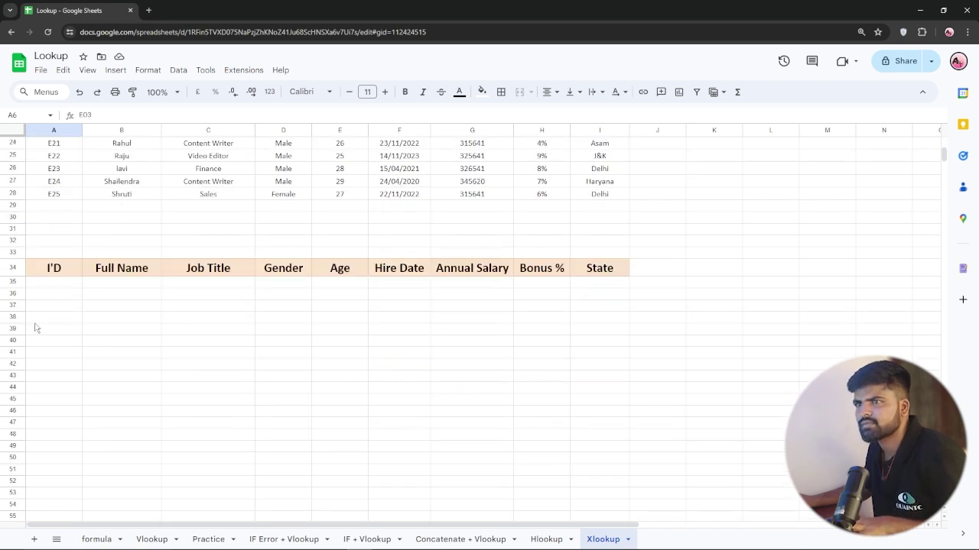
{"action": "left_click", "coordinate": [43, 285]}
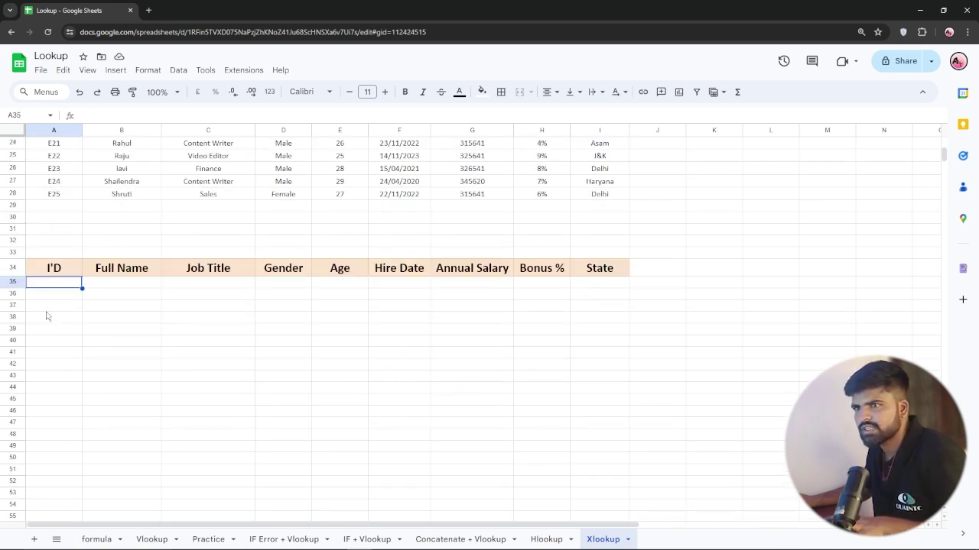
{"action": "left_click", "coordinate": [47, 309]}
{"action": "type", "text": "E03"}
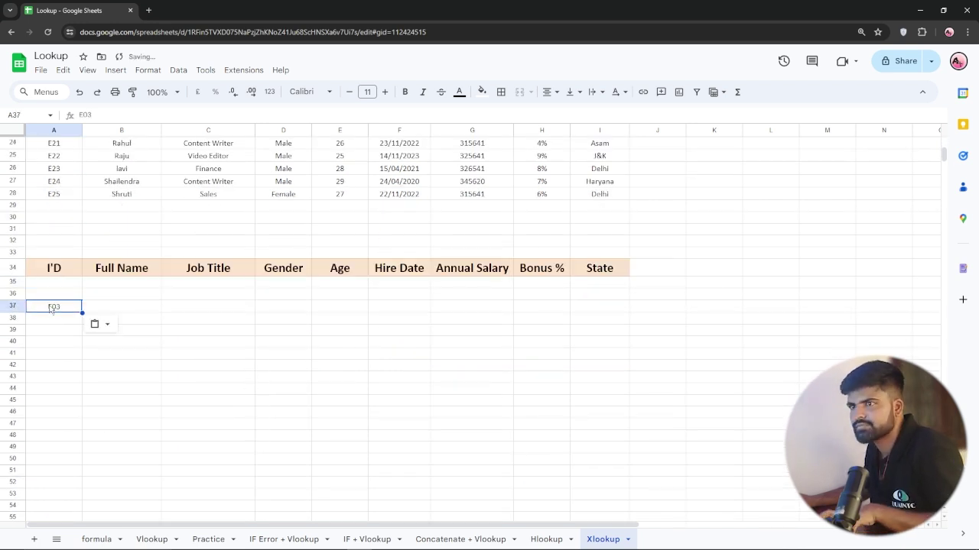
- Start an XLOOKUP formula in B37 under Full Name with A37 as the search key
{"action": "left_click", "coordinate": [133, 310]}
{"action": "scroll", "coordinate": [92, 249], "scroll_direction": "up", "scroll_amount": 5}
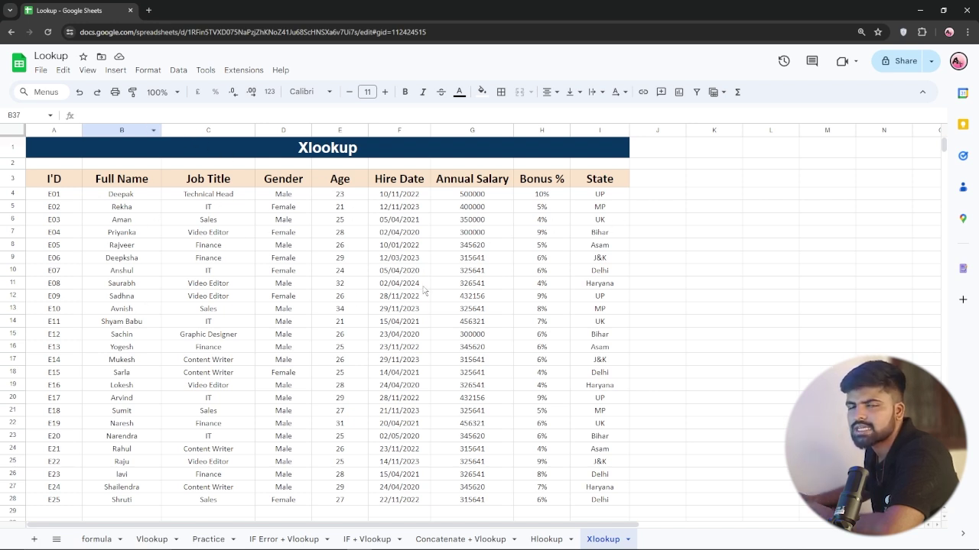
{"action": "scroll", "coordinate": [283, 240], "scroll_direction": "down", "scroll_amount": 4}
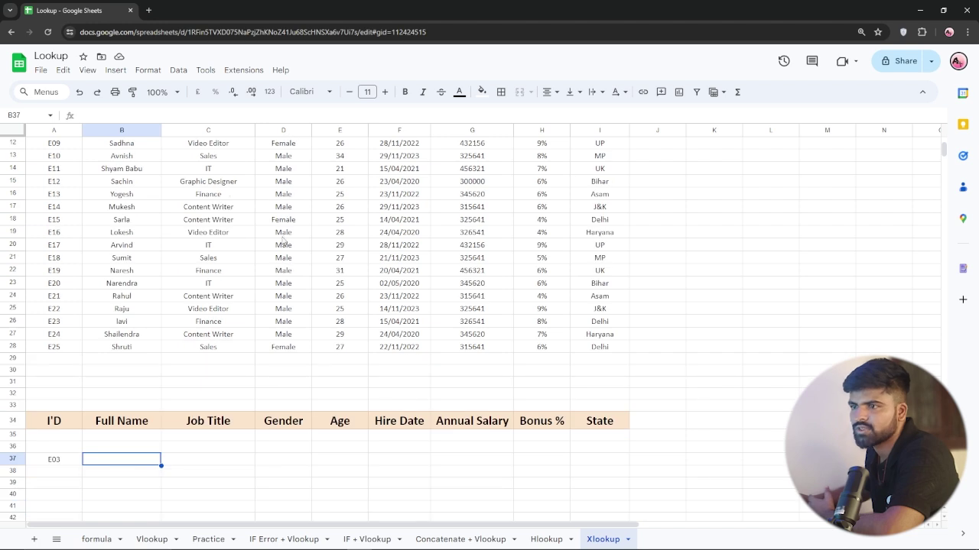
{"action": "type", "text": "="}
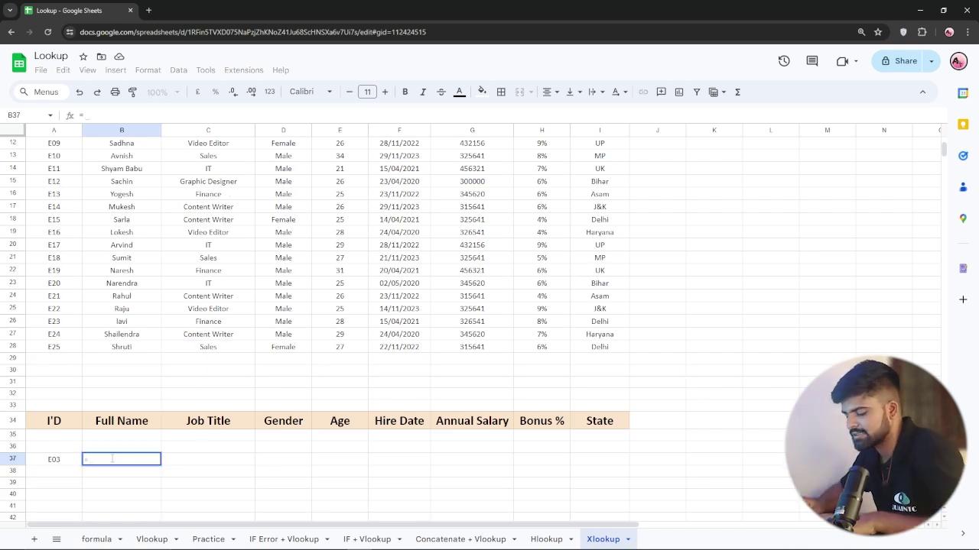
{"action": "type", "text": "xl"}
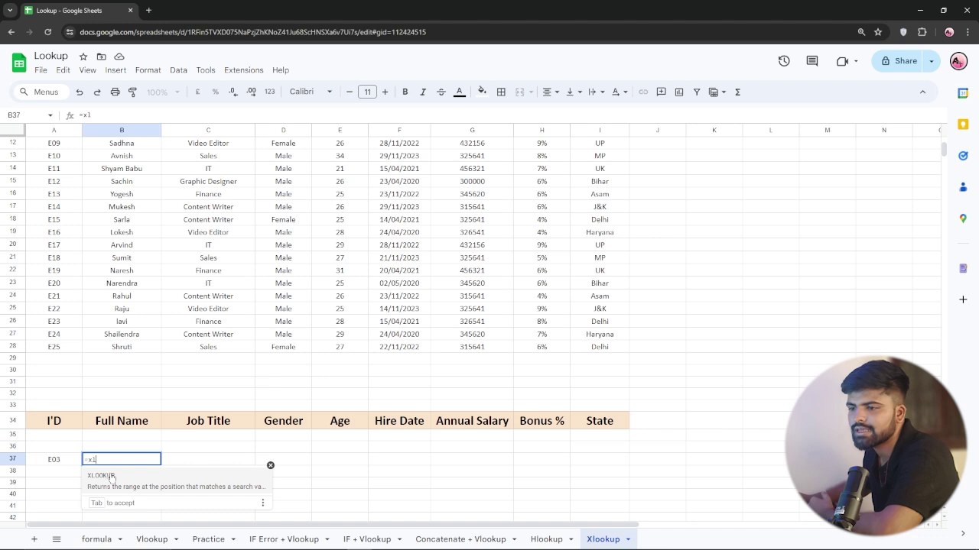
{"action": "key", "text": "Tab"}
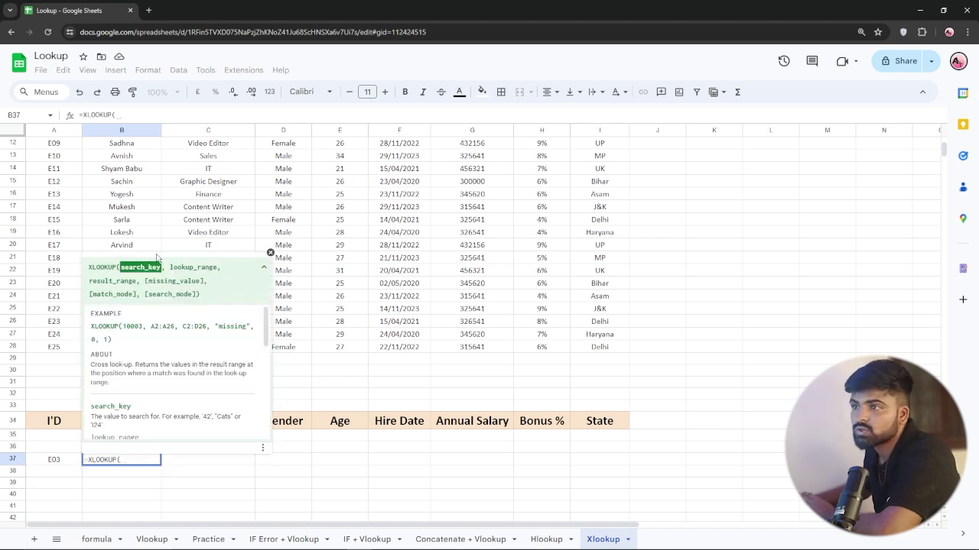
{"action": "left_click", "coordinate": [55, 464]}
{"action": "type", "text": ","}
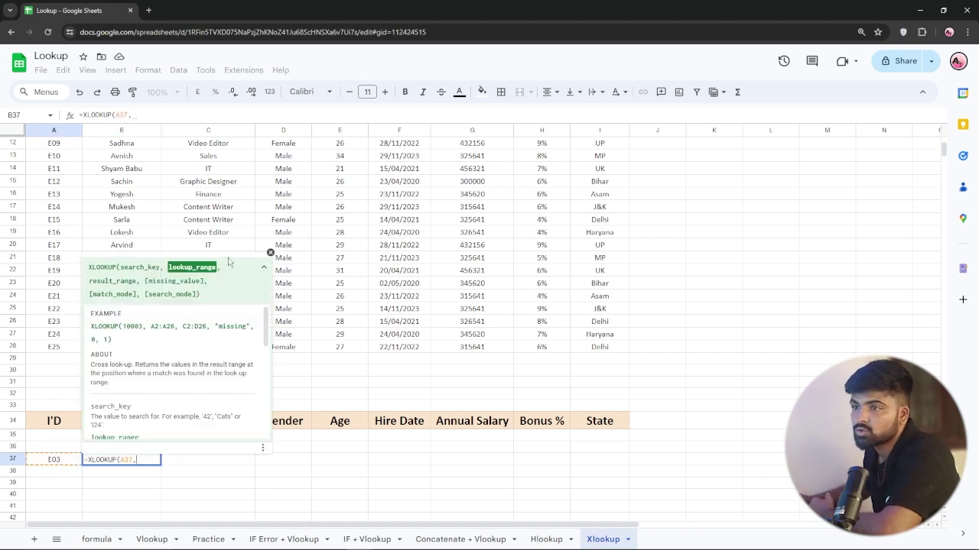
- Add the ID column A4:A28 as lookup range and B4:I28 as result range to the B37 XLOOKUP formula
{"action": "scroll", "coordinate": [63, 267], "scroll_direction": "up", "scroll_amount": 4}
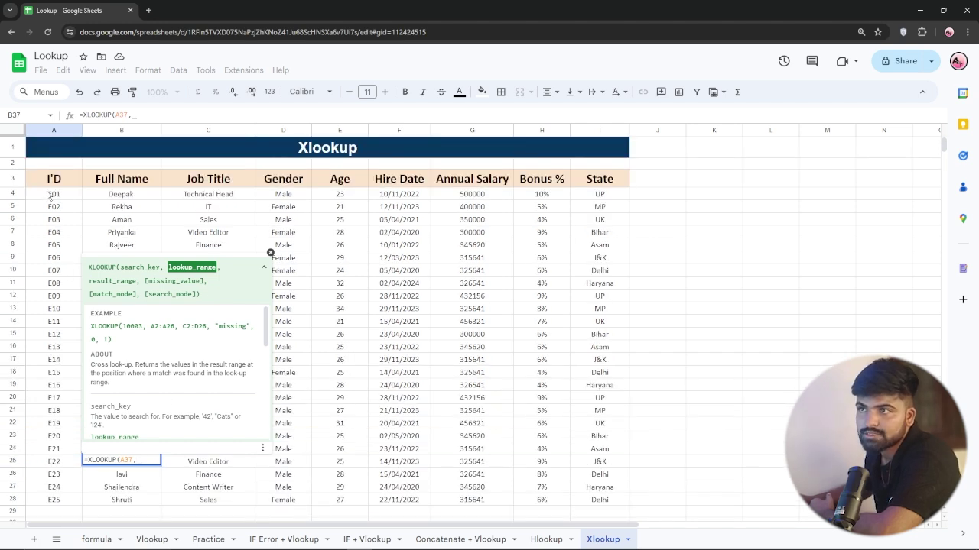
{"action": "left_click_drag", "start_coordinate": [49, 195], "coordinate": [56, 500]}
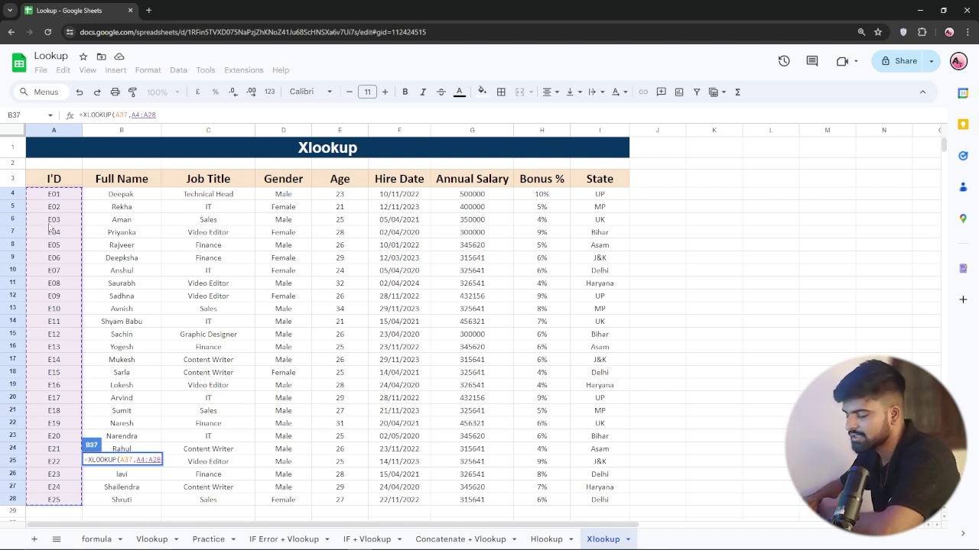
{"action": "type", "text": ","}
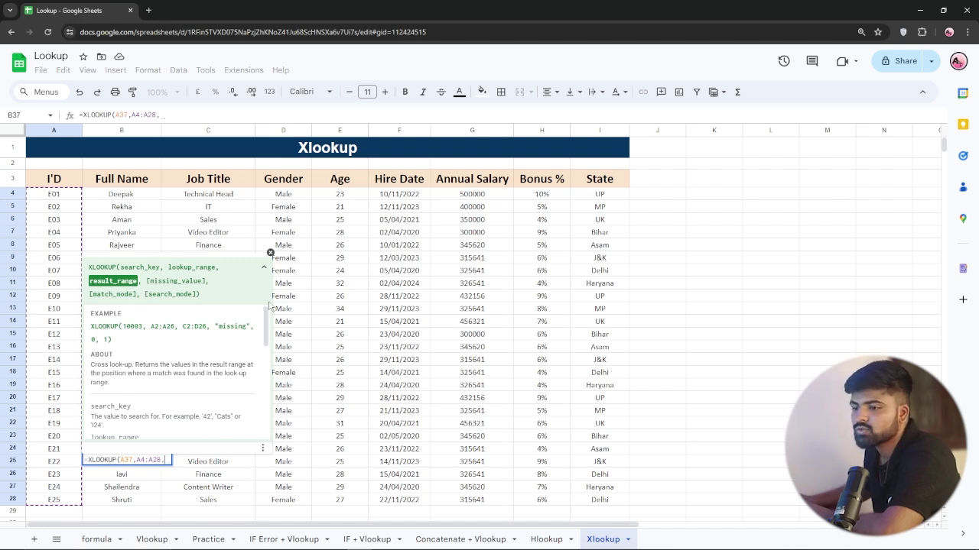
{"action": "left_click_drag", "start_coordinate": [127, 197], "coordinate": [591, 503]}
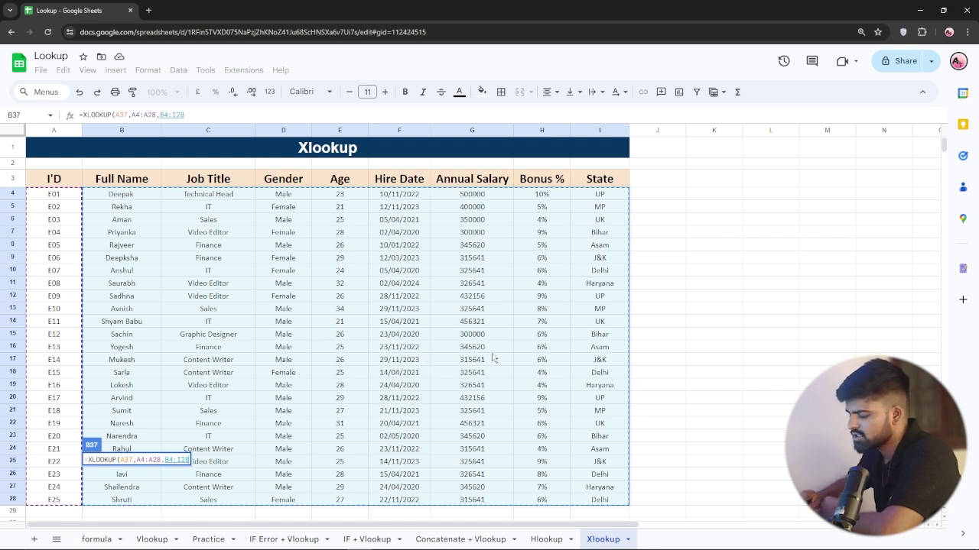
{"action": "type", "text": ","}
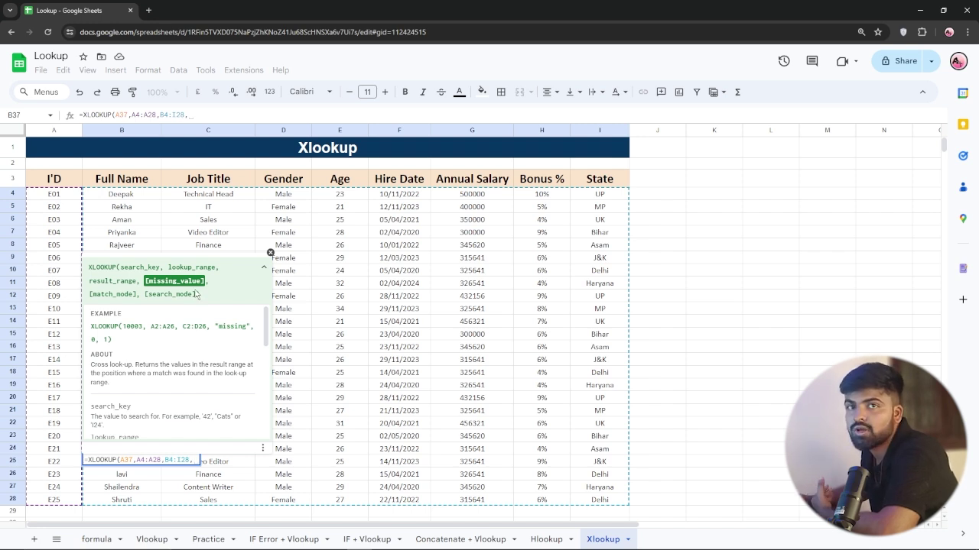
- Complete the B37 XLOOKUP formula with "data not found" as missing value and 0 as match mode
{"action": "type", "text": "\""}
{"action": "type", "text": "m"}
{"action": "type", "text": "data"}
{"action": "type", "text": " n"}
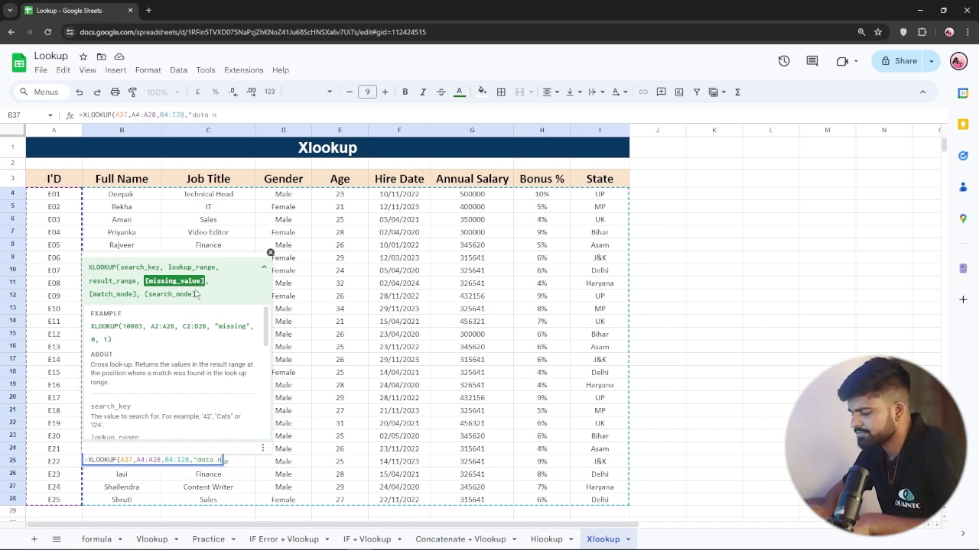
{"action": "type", "text": "ot found"}
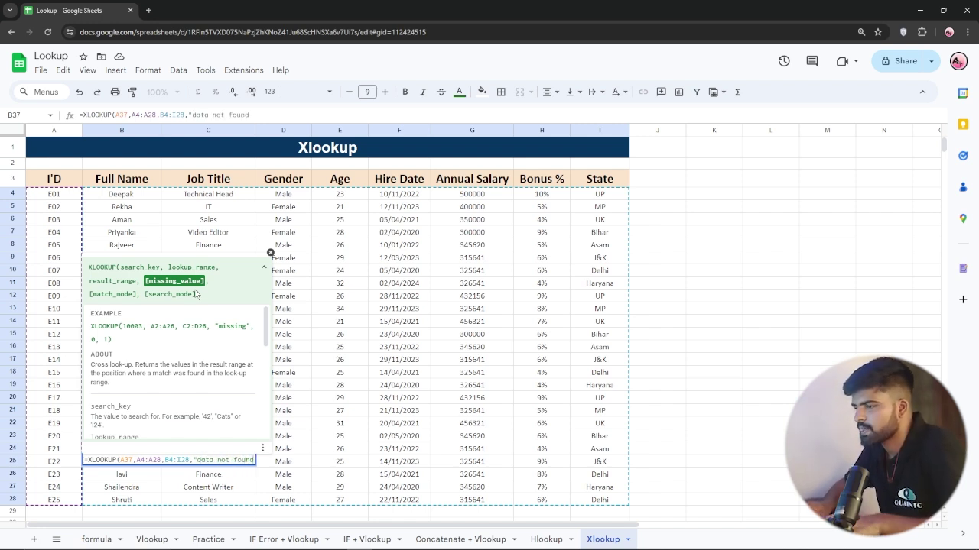
{"action": "type", "text": "\","}
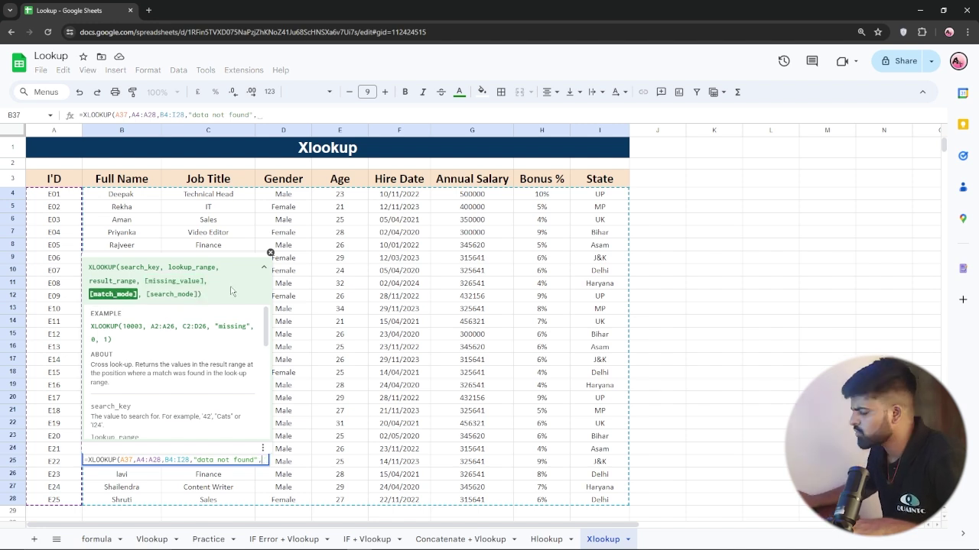
{"action": "type", "text": "0"}
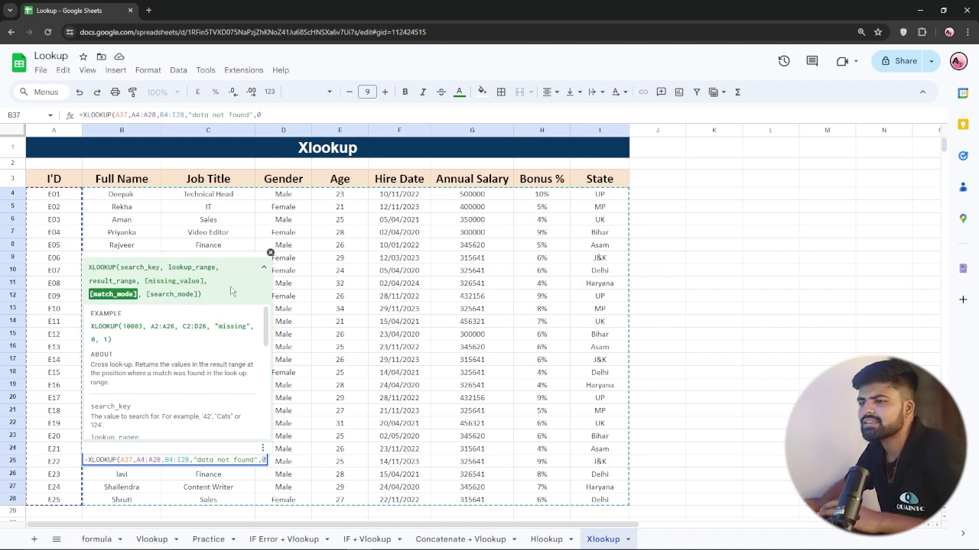
{"action": "key", "text": "Return"}
{"action": "scroll", "coordinate": [225, 321], "scroll_direction": "down", "scroll_amount": 3}
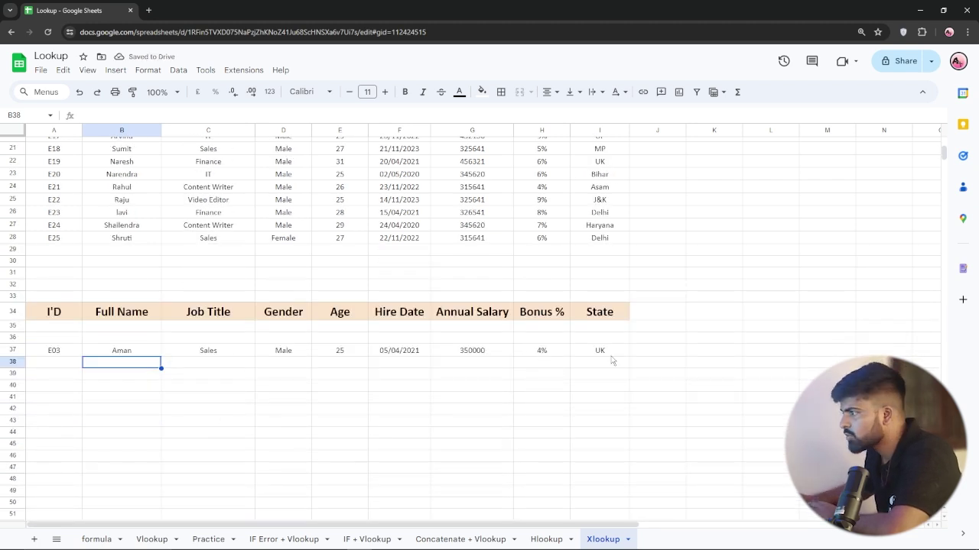
- Compare the returned record with the employee table and set the lookup ID in A37 to E20
{"action": "scroll", "coordinate": [273, 354], "scroll_direction": "up", "scroll_amount": 7}
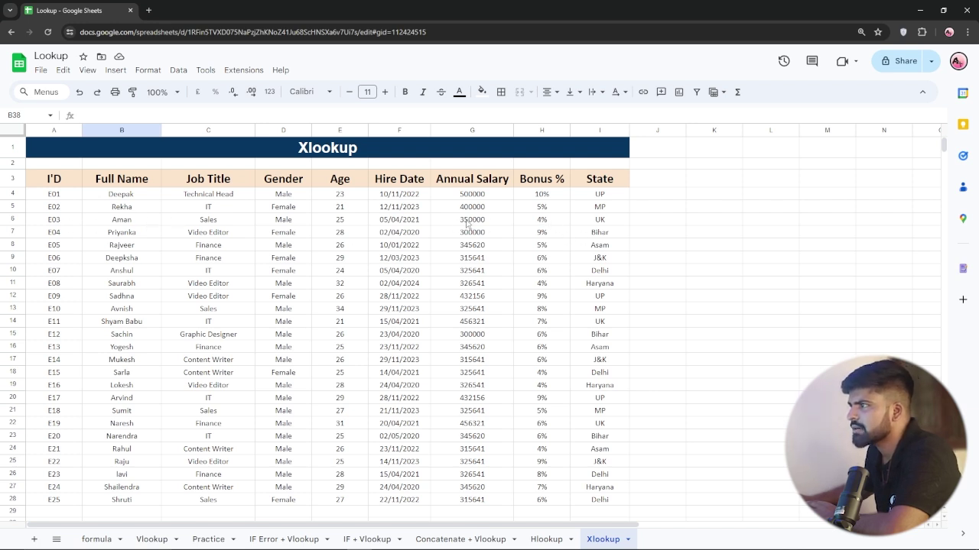
{"action": "scroll", "coordinate": [466, 224], "scroll_direction": "down", "scroll_amount": 6}
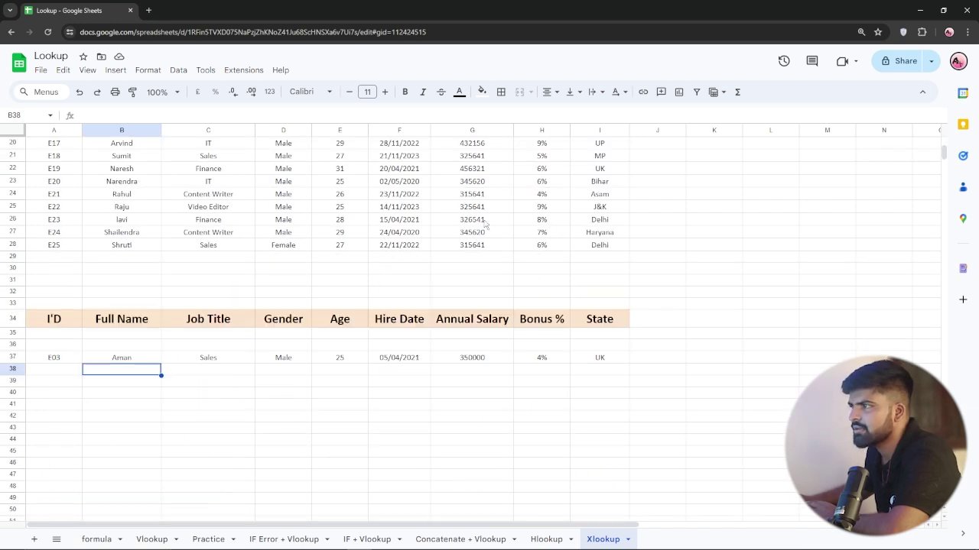
{"action": "left_click", "coordinate": [66, 357]}
{"action": "type", "text": "E20"}
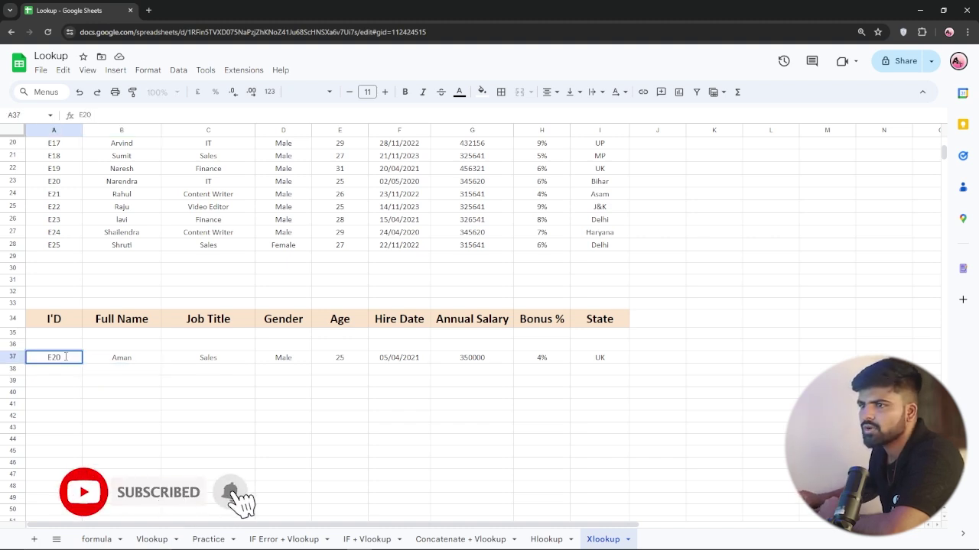
{"action": "key", "text": "Return"}
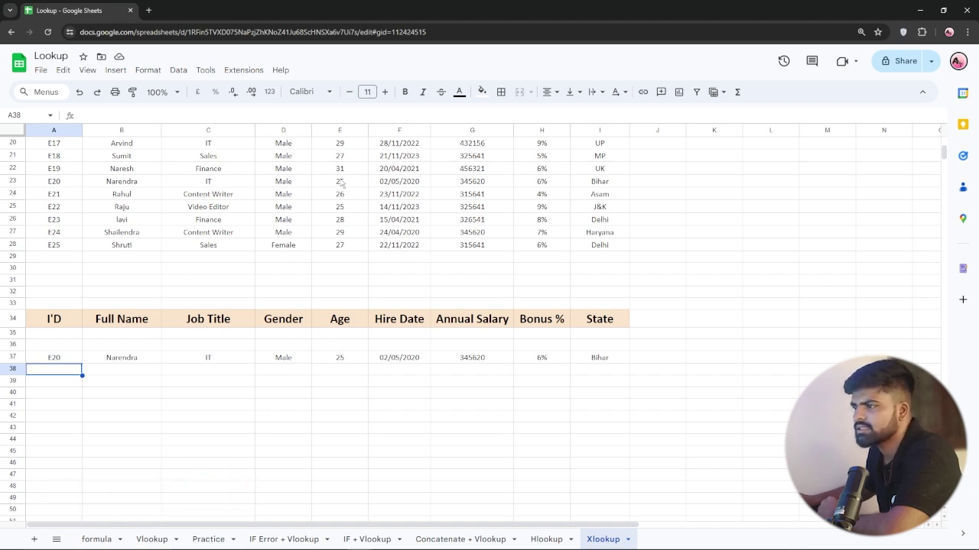
- Set the lookup ID in A37 to E22
{"action": "left_click", "coordinate": [64, 359]}
{"action": "double_click", "coordinate": [65, 357]}
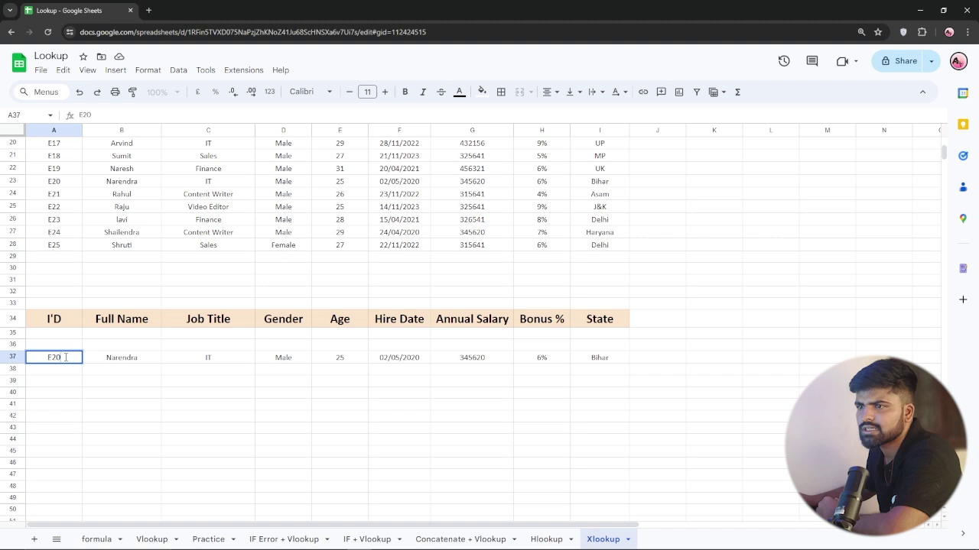
{"action": "key", "text": "BackSpace"}
{"action": "key", "text": "BackSpace"}
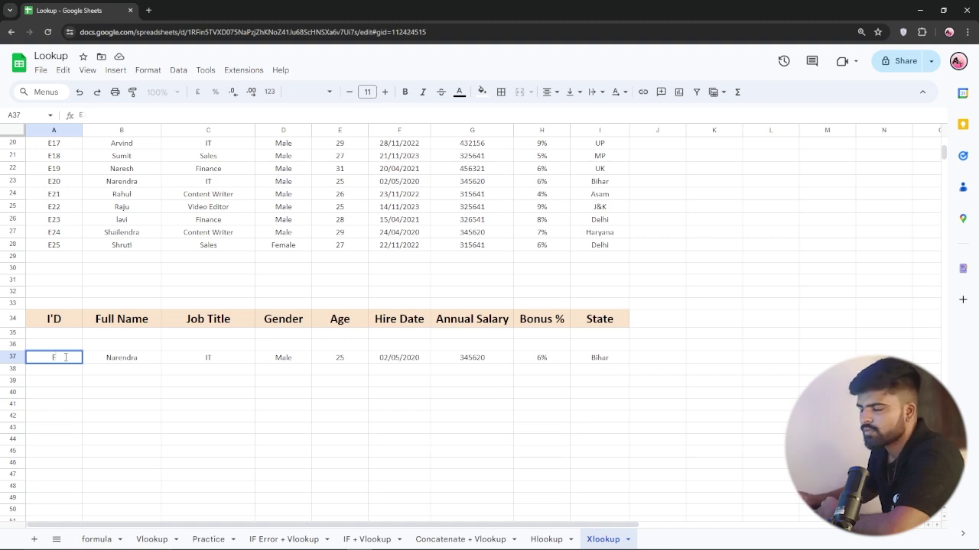
{"action": "type", "text": "22"}
{"action": "key", "text": "Return"}
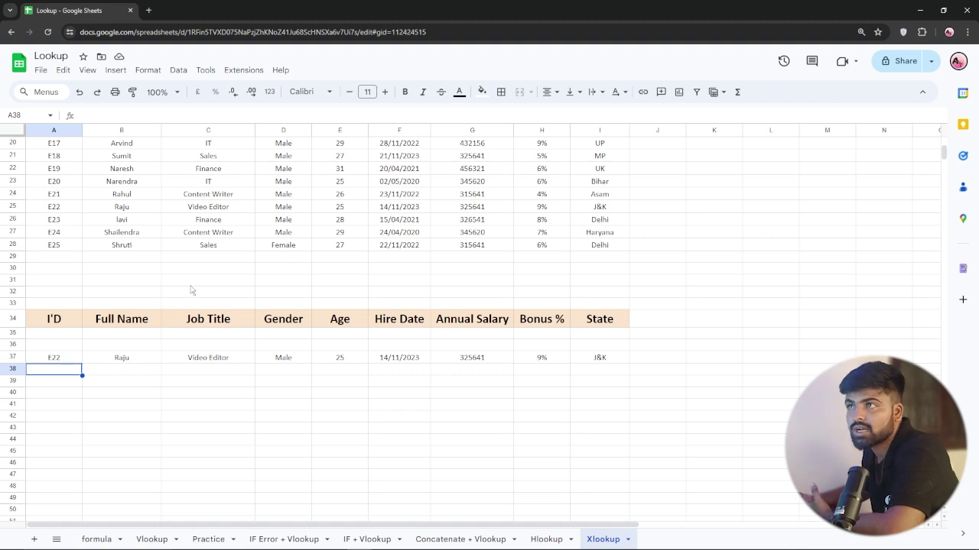
- Review the Xlookup table and result row and the IF Error + Vlookup, Concatenate + Vlookup, IF + Vlookup and Hlookup sheets
{"action": "scroll", "coordinate": [262, 229], "scroll_direction": "up", "scroll_amount": 4}
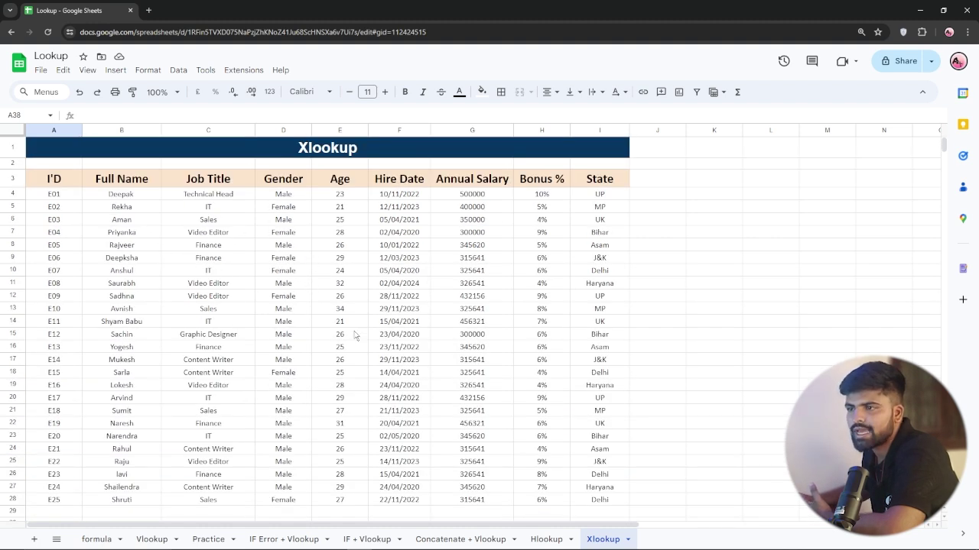
{"action": "scroll", "coordinate": [354, 334], "scroll_direction": "down", "scroll_amount": 3}
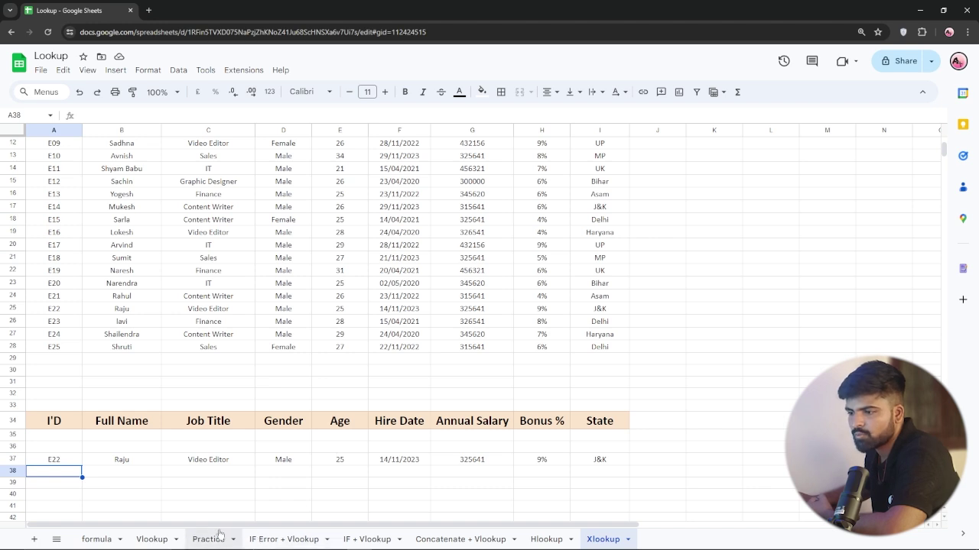
{"action": "left_click", "coordinate": [270, 540]}
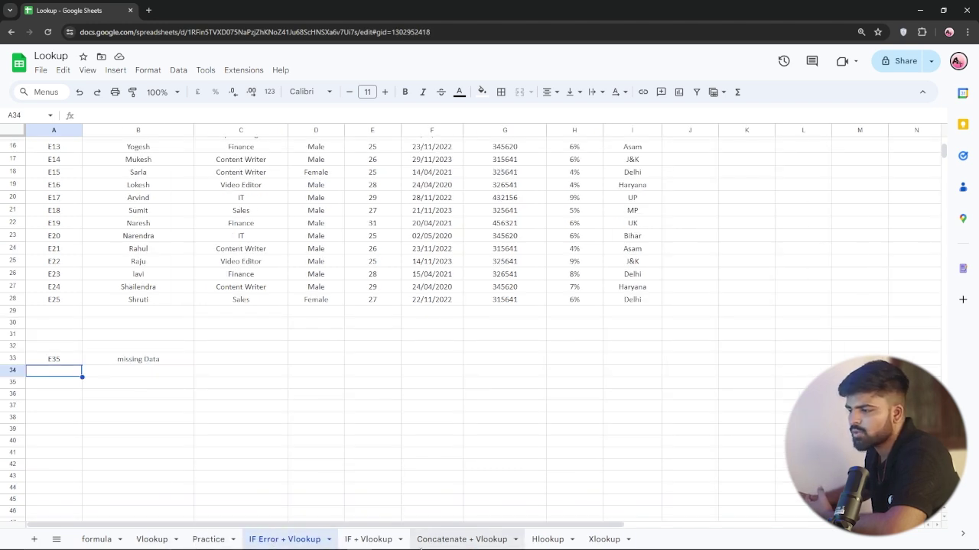
{"action": "left_click", "coordinate": [428, 539]}
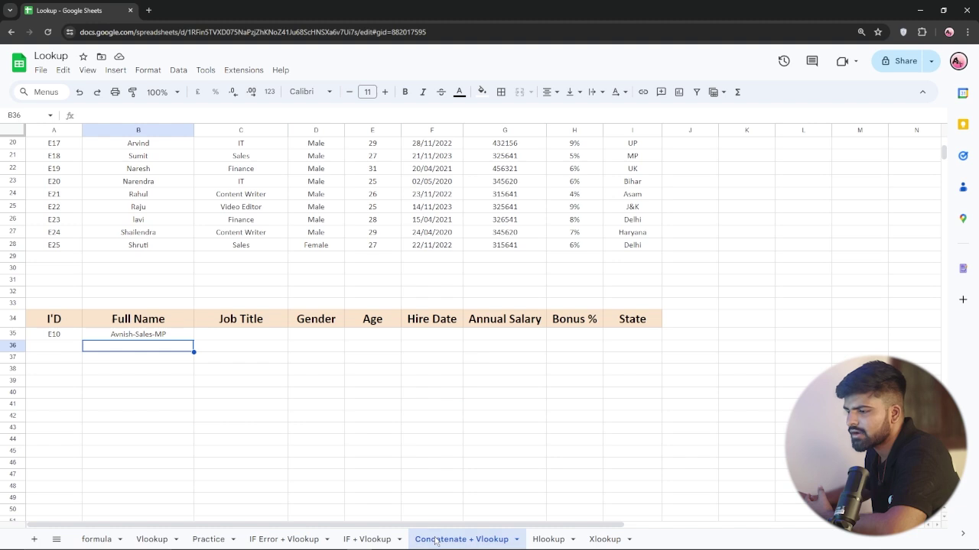
{"action": "left_click", "coordinate": [367, 540]}
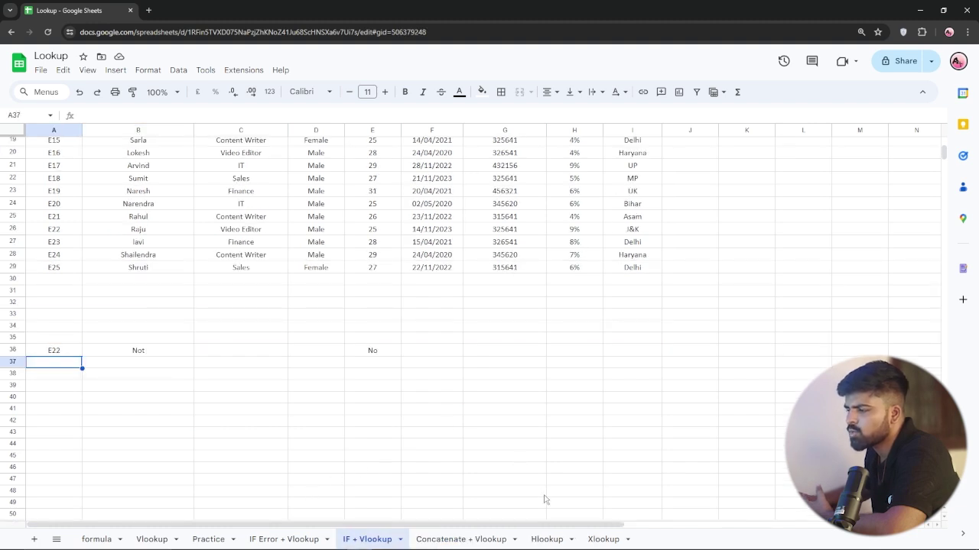
{"action": "left_click", "coordinate": [543, 539]}
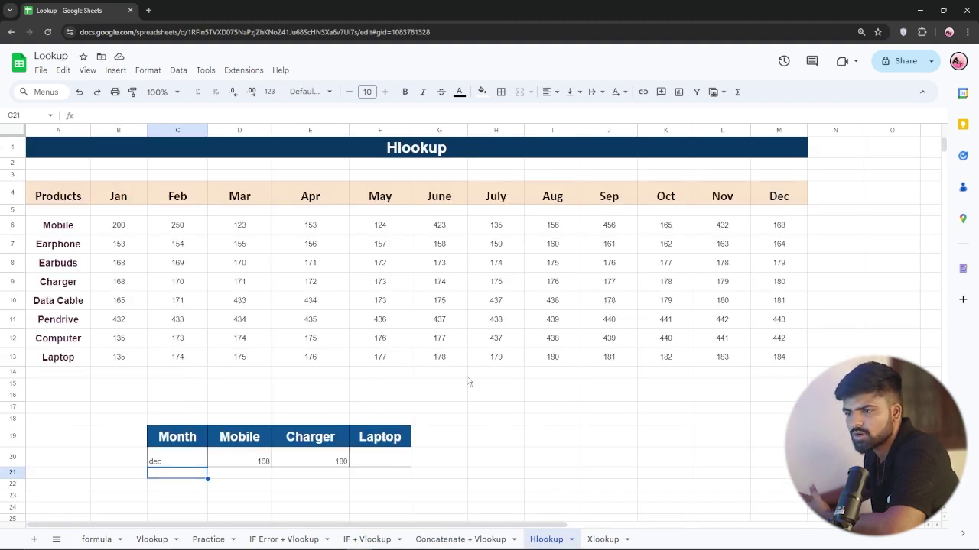